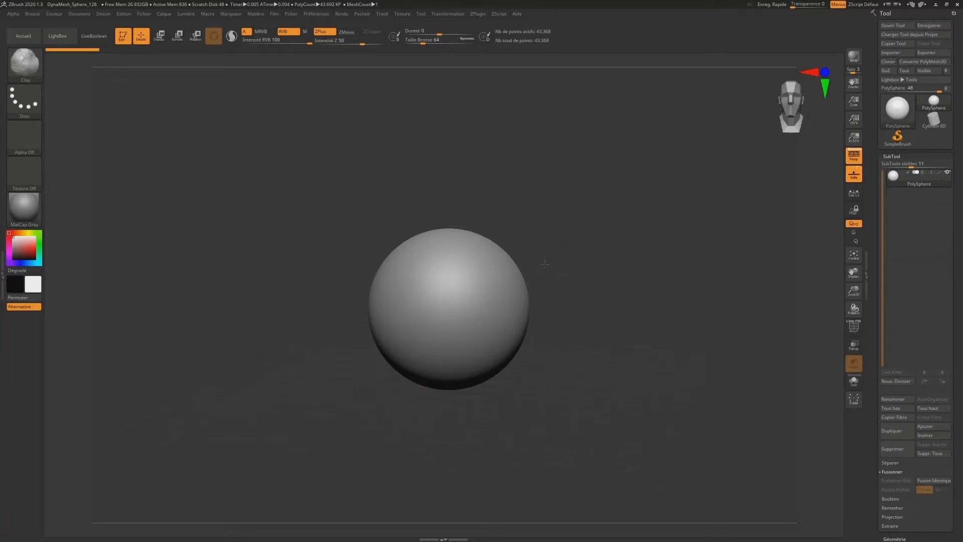
alt+drag(547, 264, 557, 268)
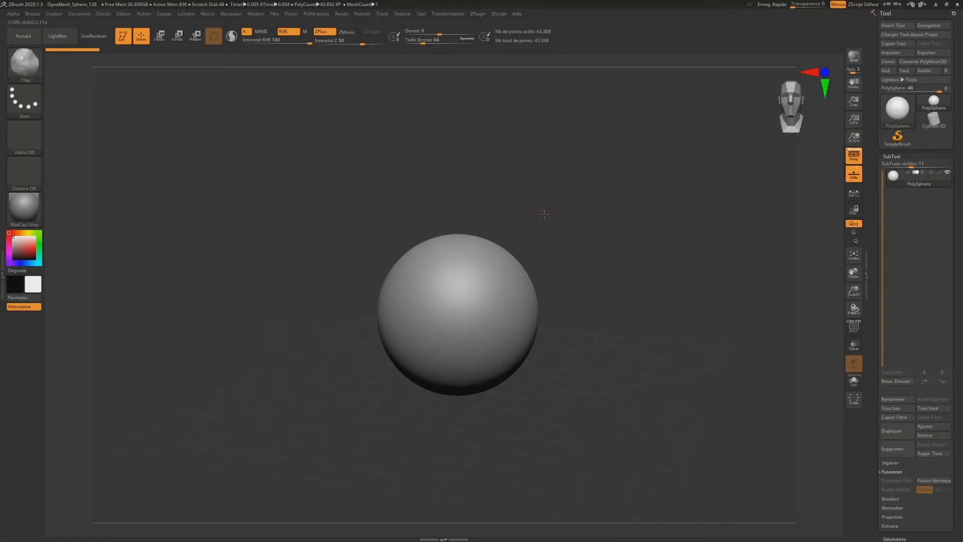
drag(531, 215, 564, 209)
click(146, 16)
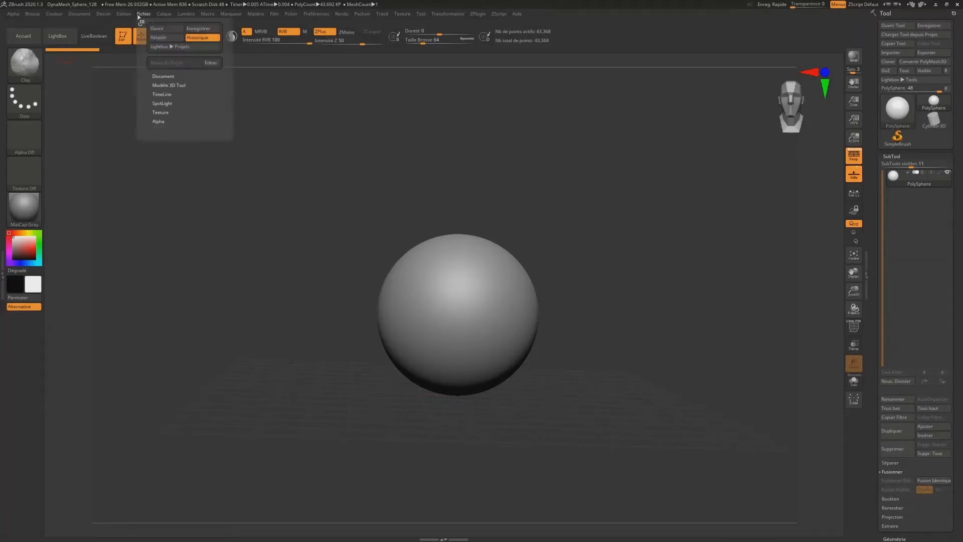
click(108, 15)
mouse_move(79, 23)
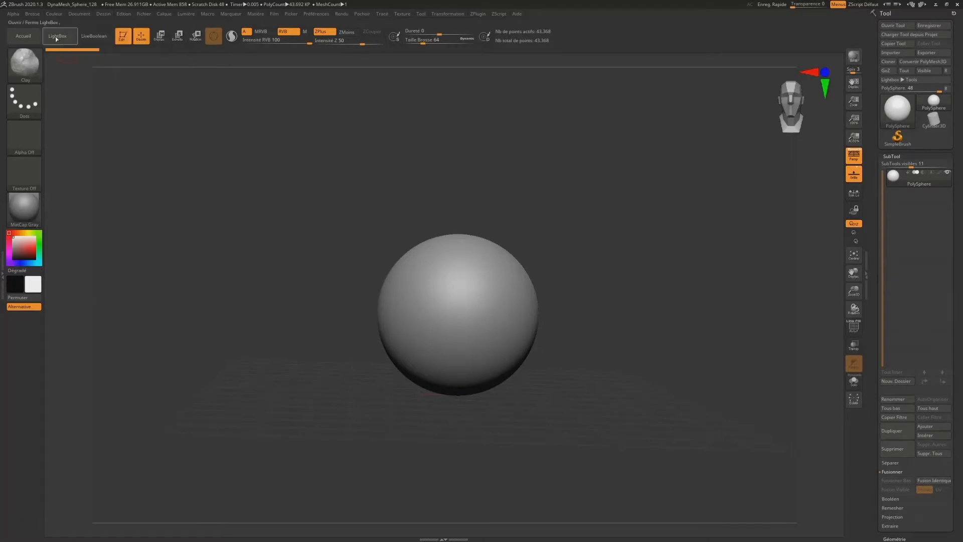
Browse the LightBox categories and load the DynaMesh_Sphere_128 project without saving the current project
click(57, 36)
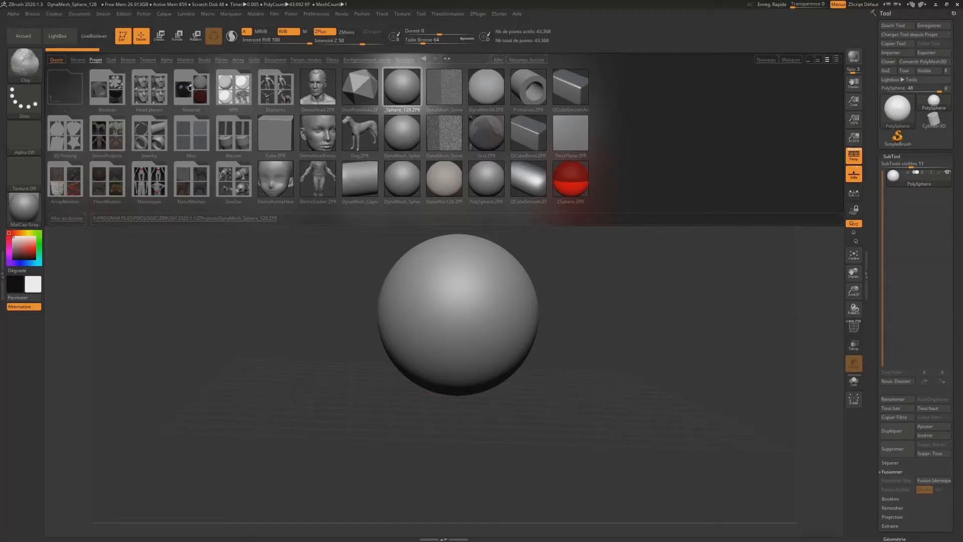
click(83, 60)
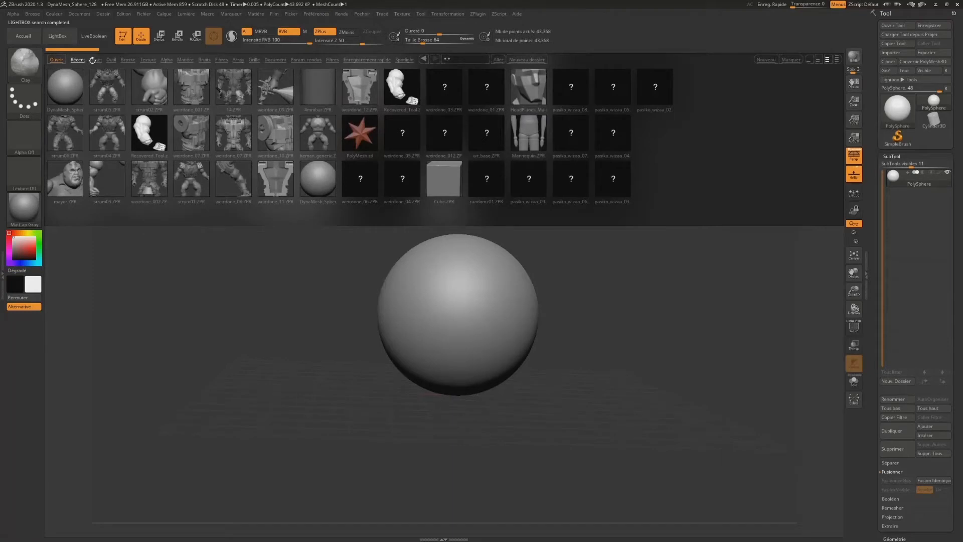
click(96, 60)
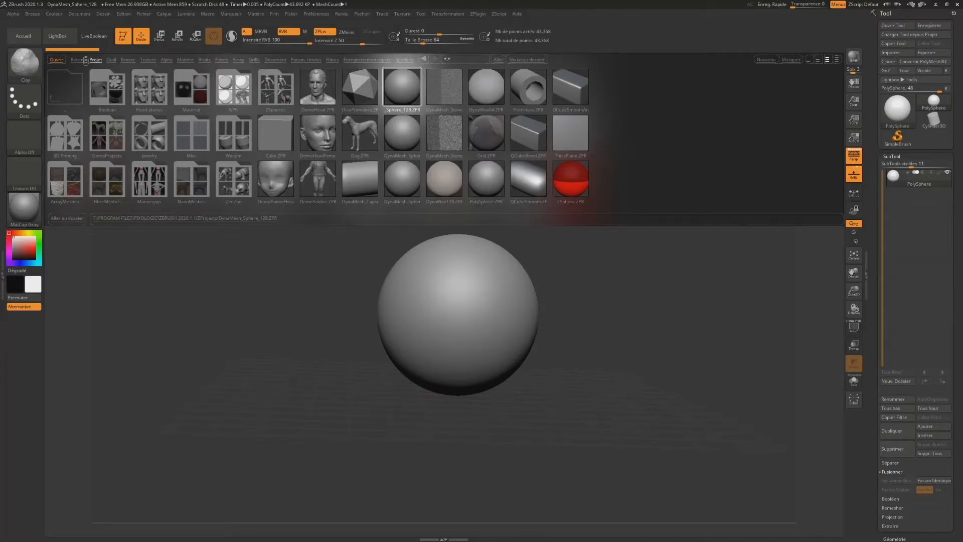
click(111, 60)
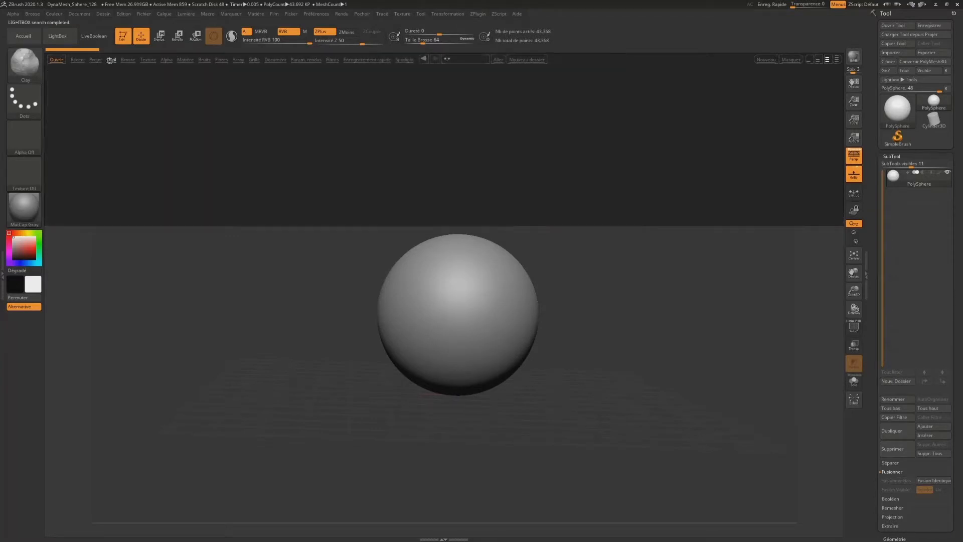
click(139, 61)
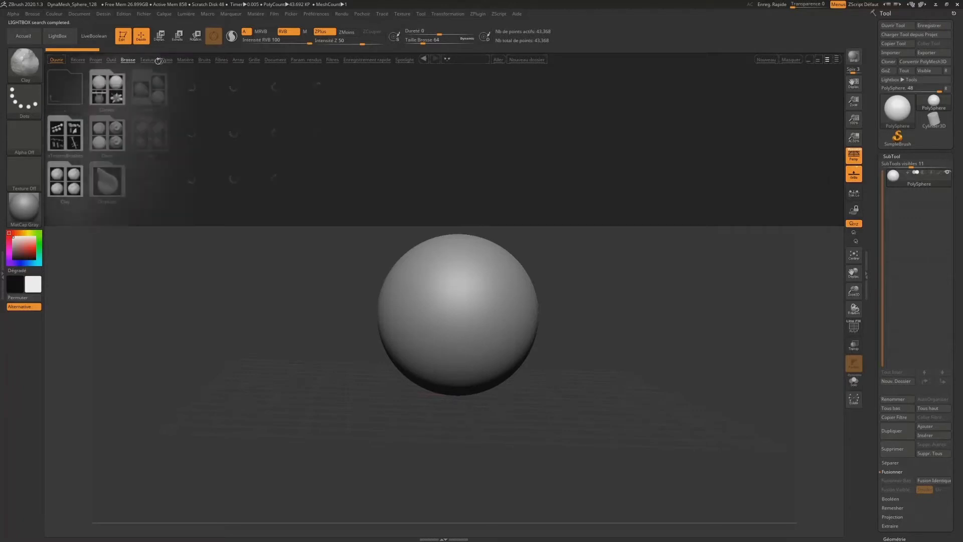
click(157, 60)
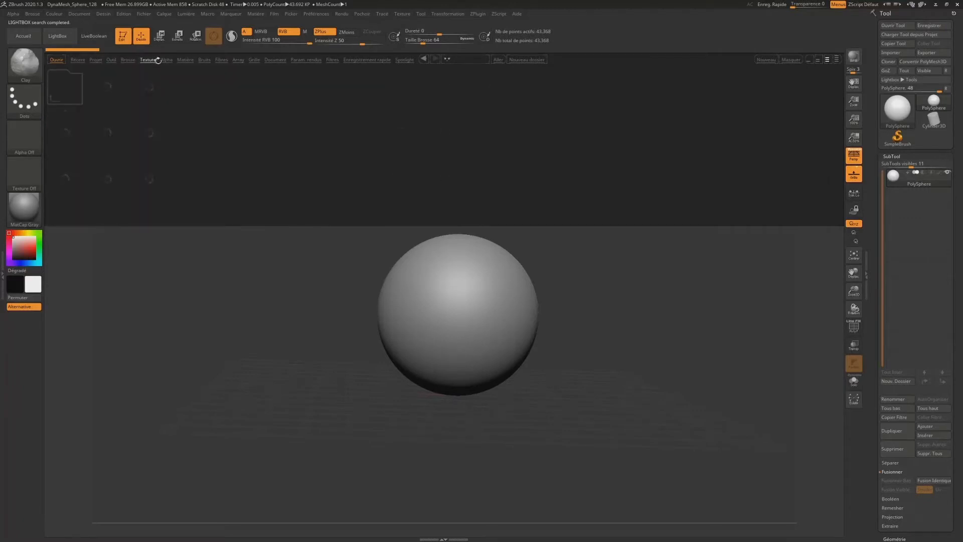
click(96, 61)
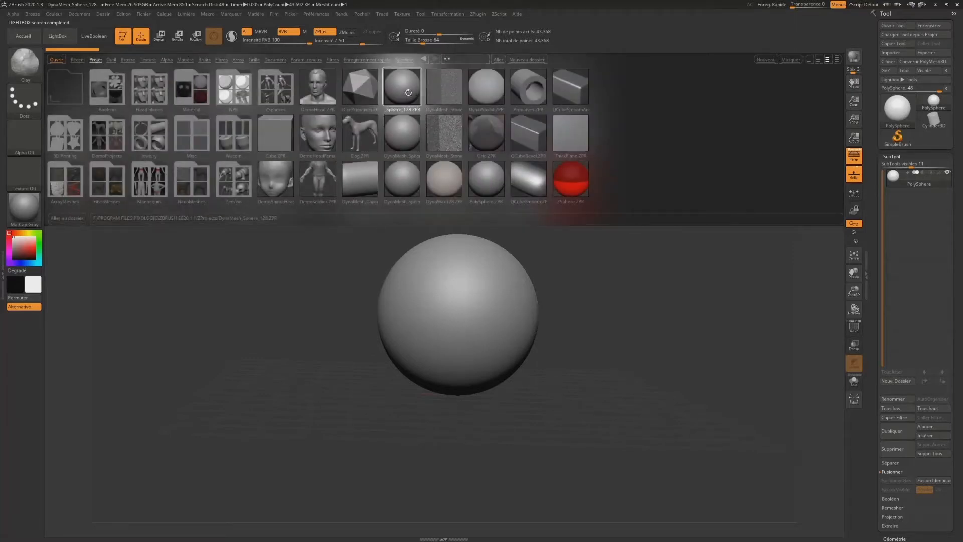
double_click(408, 95)
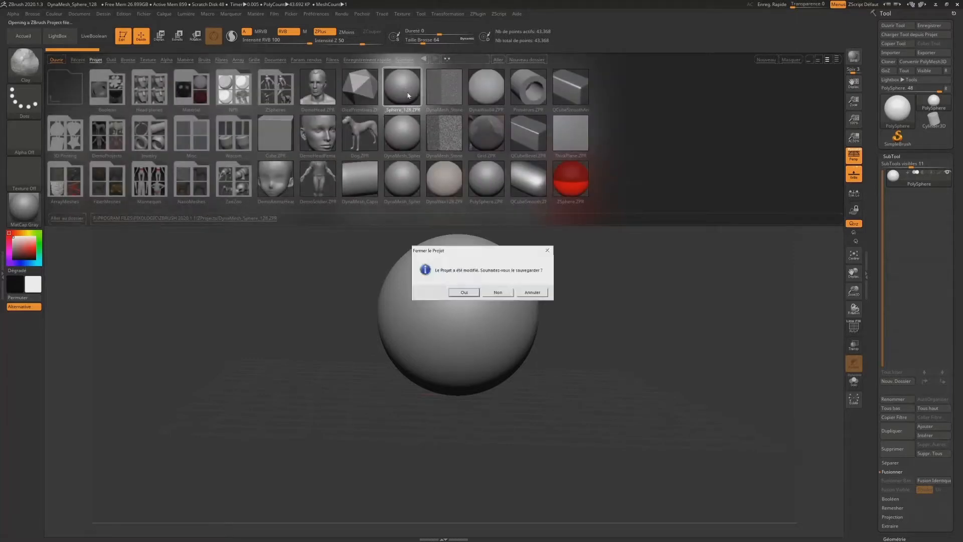
click(497, 292)
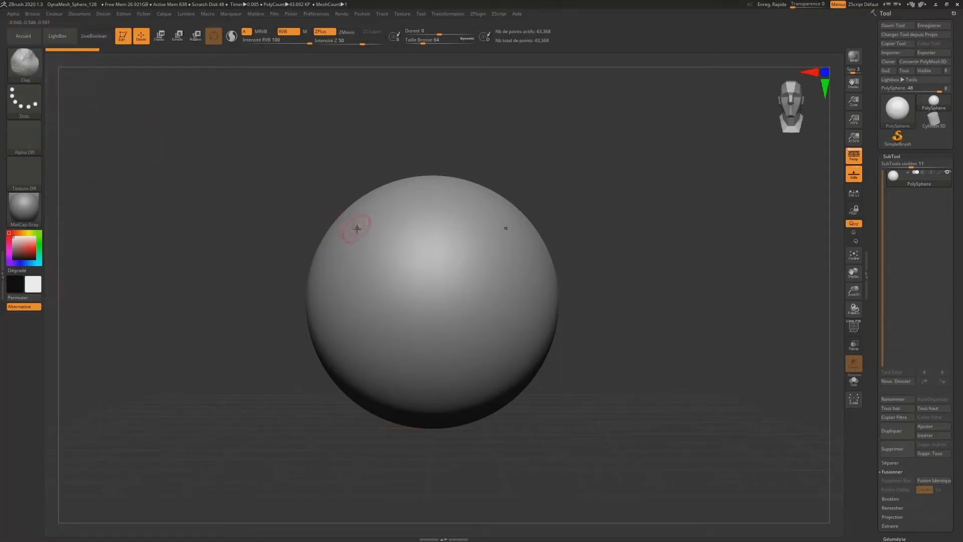
Sculpt symmetrical test strokes on the front of the sphere with the Clay brush and inspect them from several angles
mouse_move(357, 229)
mouse_down()
mouse_move(345, 237)
mouse_move(381, 271)
mouse_move(390, 254)
mouse_move(381, 235)
mouse_move(382, 256)
mouse_move(408, 261)
mouse_move(401, 281)
mouse_move(375, 251)
mouse_move(391, 245)
mouse_move(361, 276)
mouse_move(346, 321)
mouse_move(368, 283)
mouse_move(364, 291)
mouse_move(409, 334)
mouse_move(388, 262)
mouse_move(393, 244)
mouse_up()
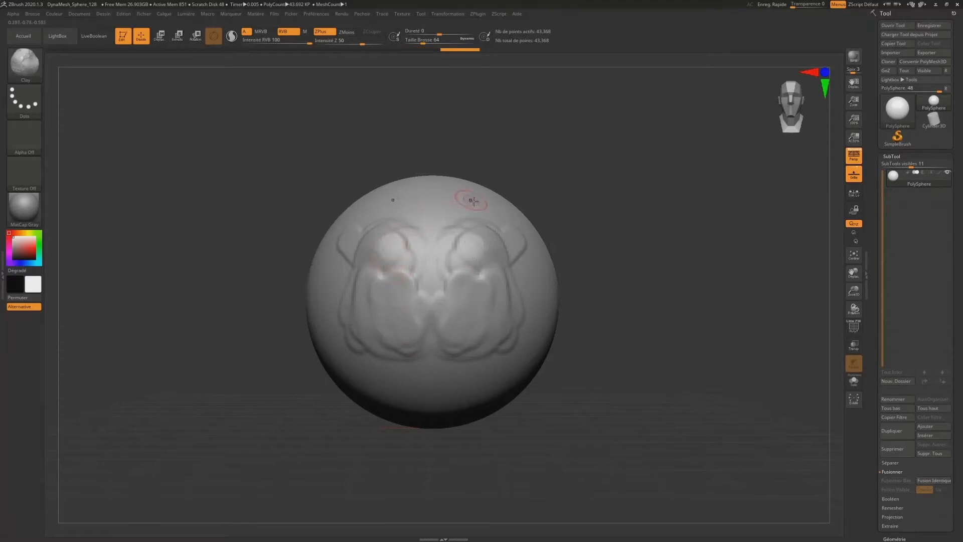
mouse_move(511, 164)
mouse_down()
mouse_move(494, 171)
mouse_move(535, 171)
mouse_move(513, 170)
mouse_up()
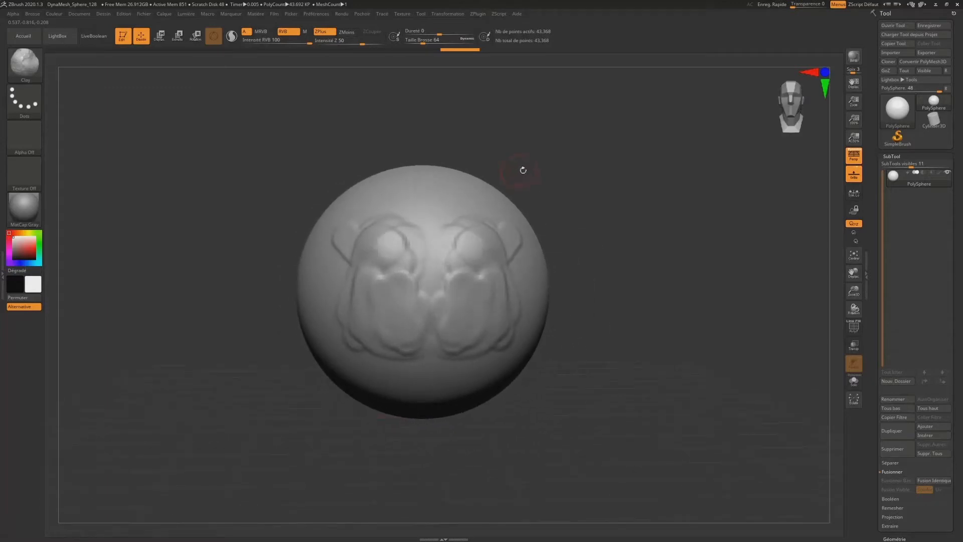
mouse_move(528, 171)
mouse_down()
mouse_move(507, 168)
mouse_move(529, 176)
mouse_move(533, 168)
mouse_up()
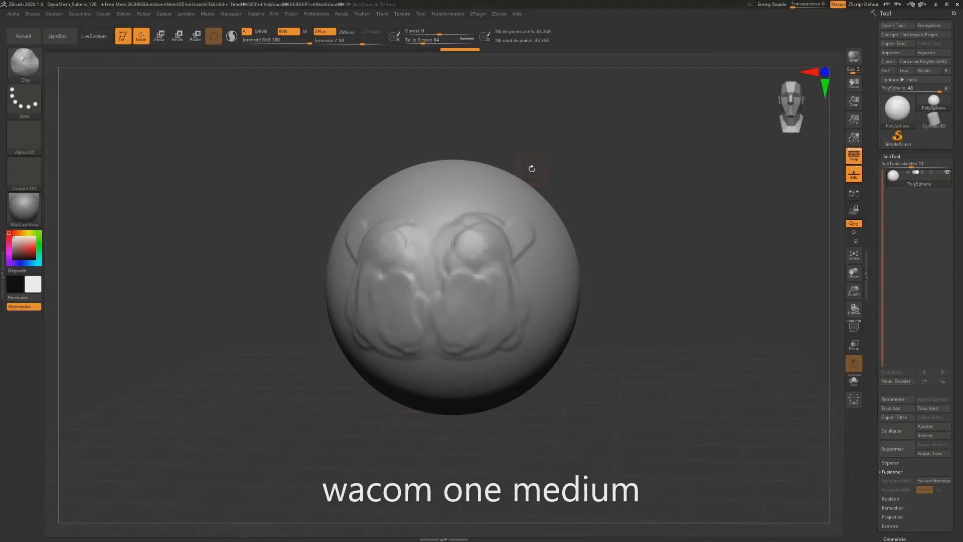
drag(527, 165, 508, 159)
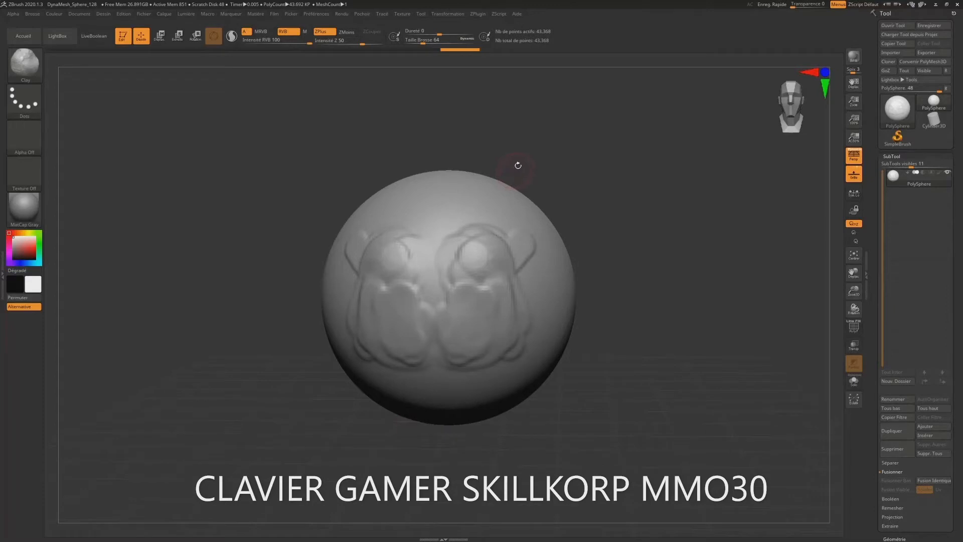
mouse_move(518, 165)
mouse_down()
mouse_move(487, 161)
mouse_move(544, 165)
mouse_move(522, 166)
mouse_up()
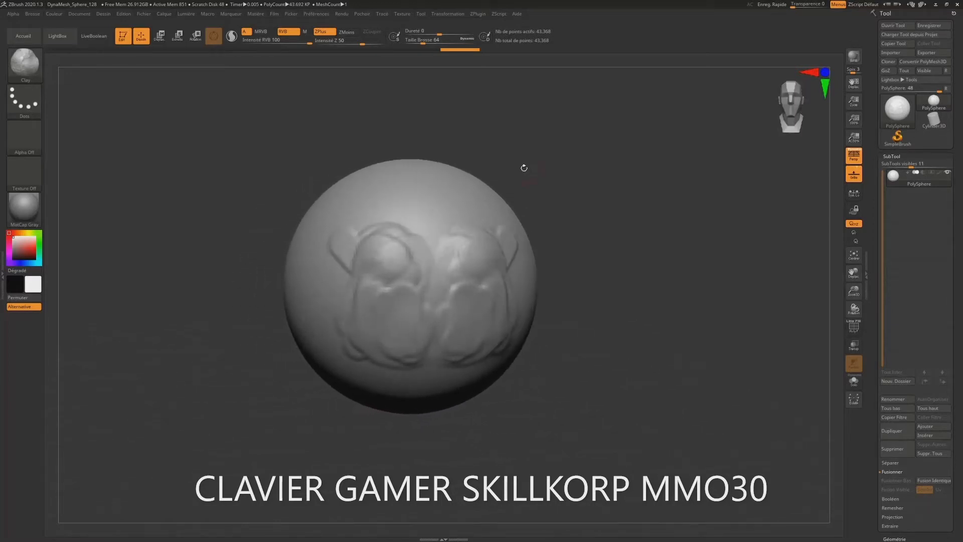
Switch to the hPolish brush and back to the Clay brush
key(ctrl)
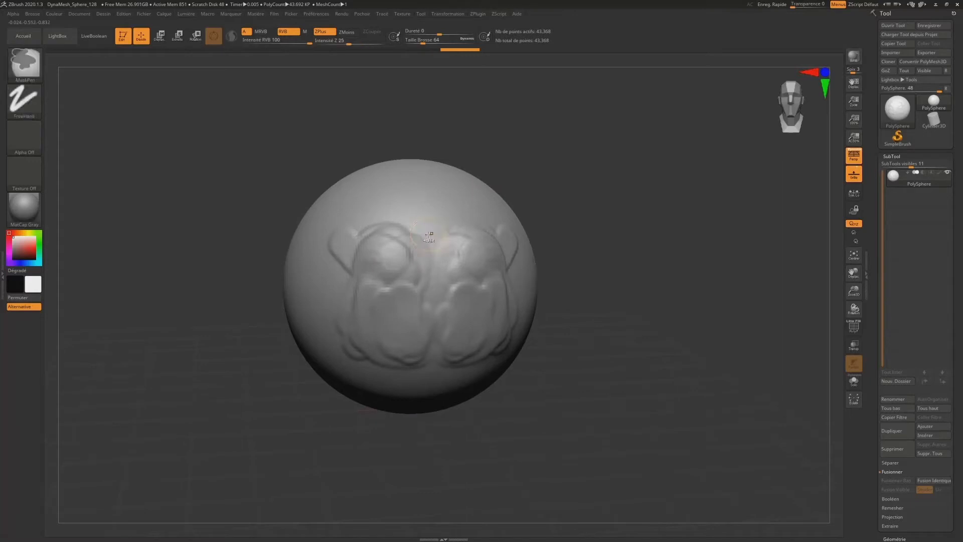
key(b)
key(h)
key(p)
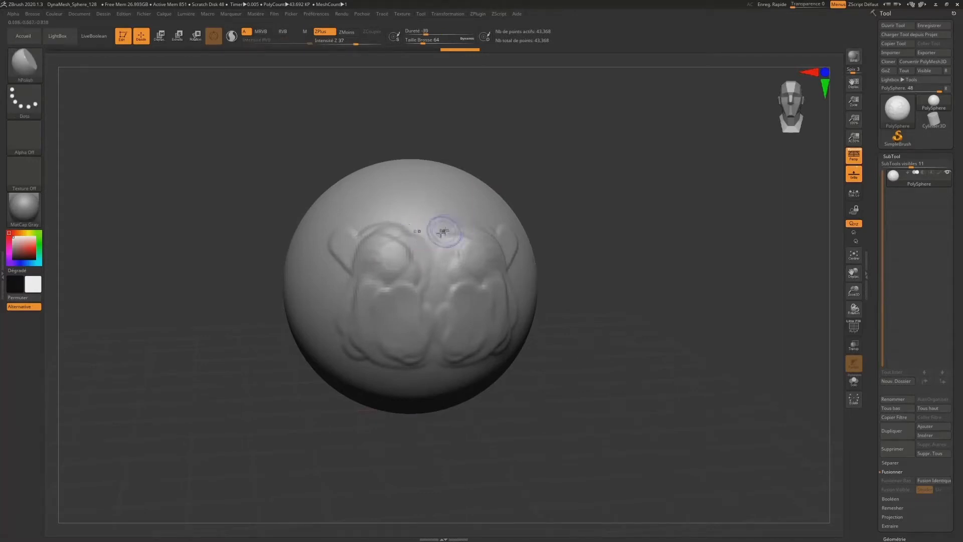
key(b)
key(c)
key(l)
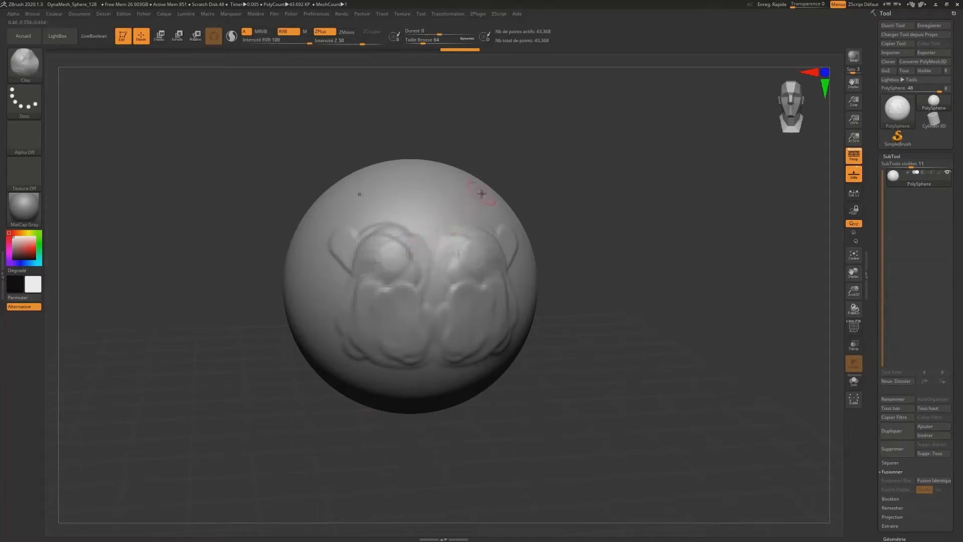
drag(503, 176, 357, 150)
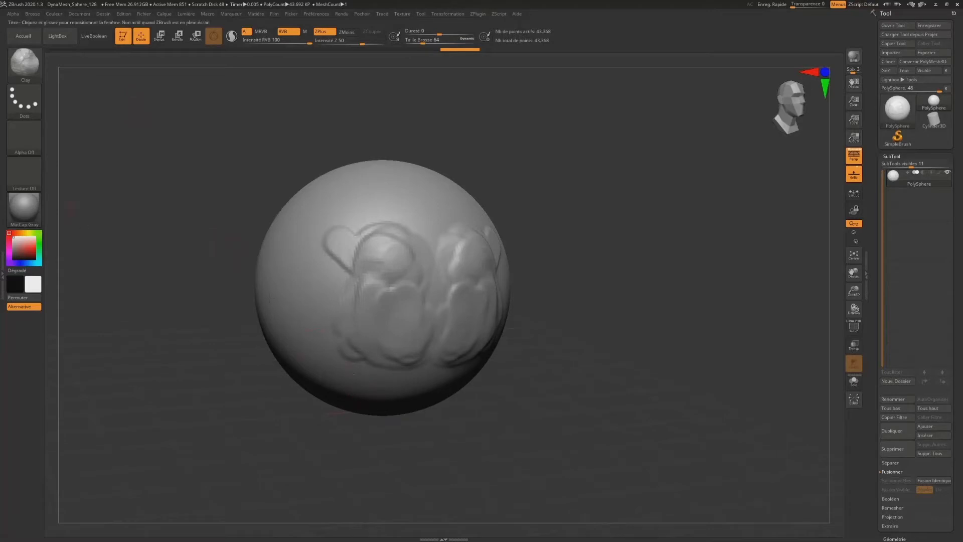
Reload the DynaMesh_Sphere_128 project from LightBox, discarding the sculpted test strokes
click(58, 36)
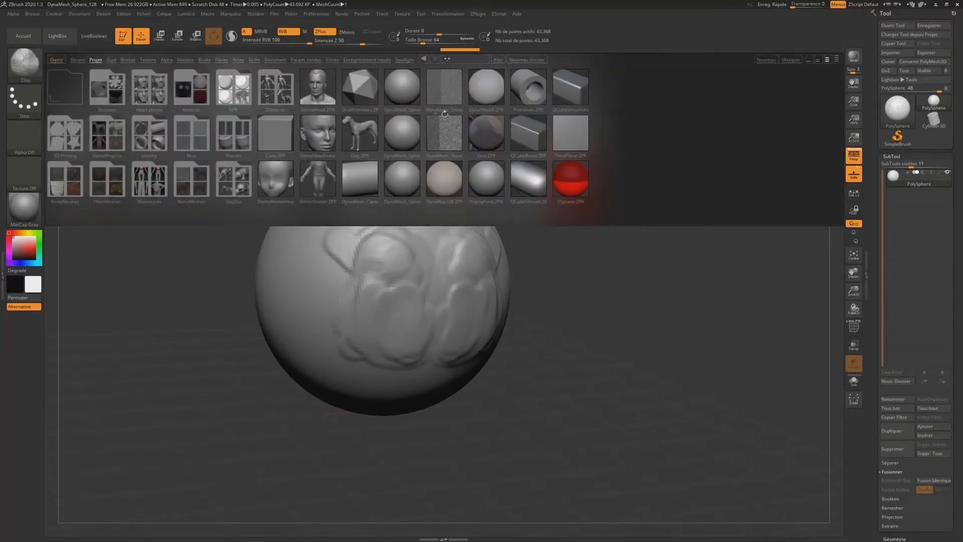
click(407, 88)
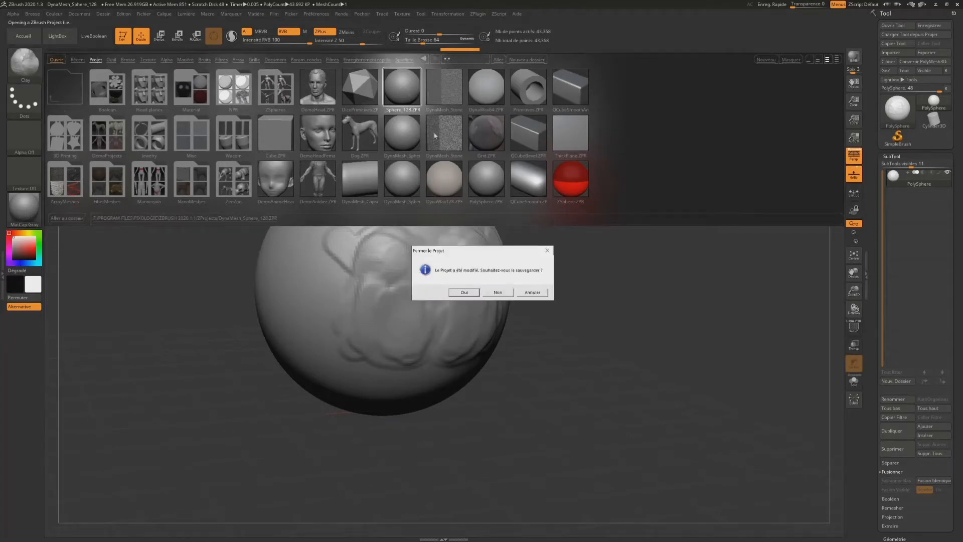
click(487, 292)
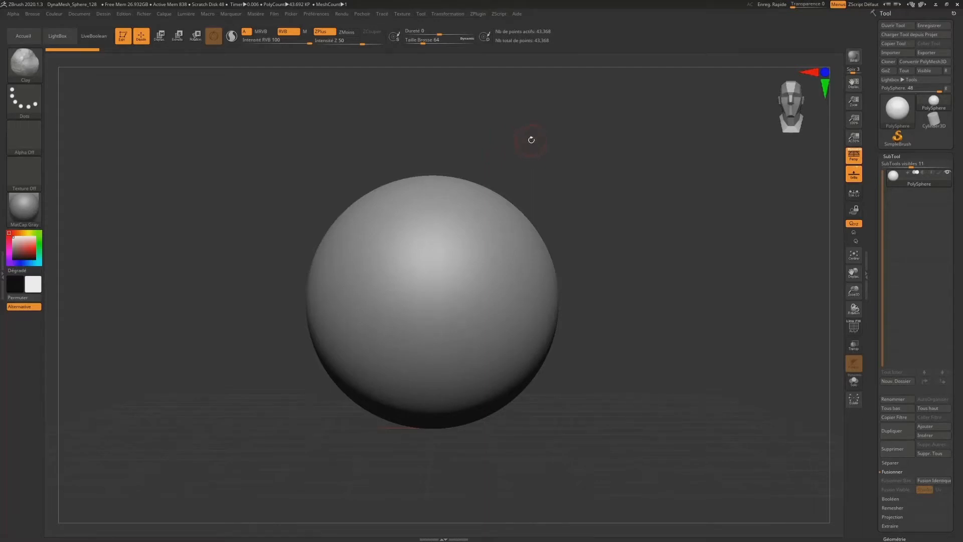
Switch to the interface layout with docked brush palettes and return to the standard interface
click(318, 14)
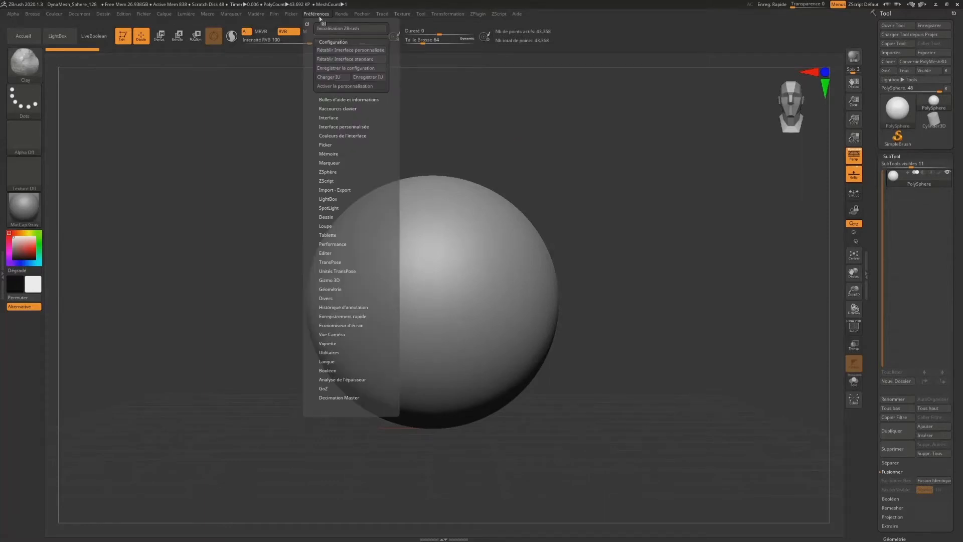
click(345, 59)
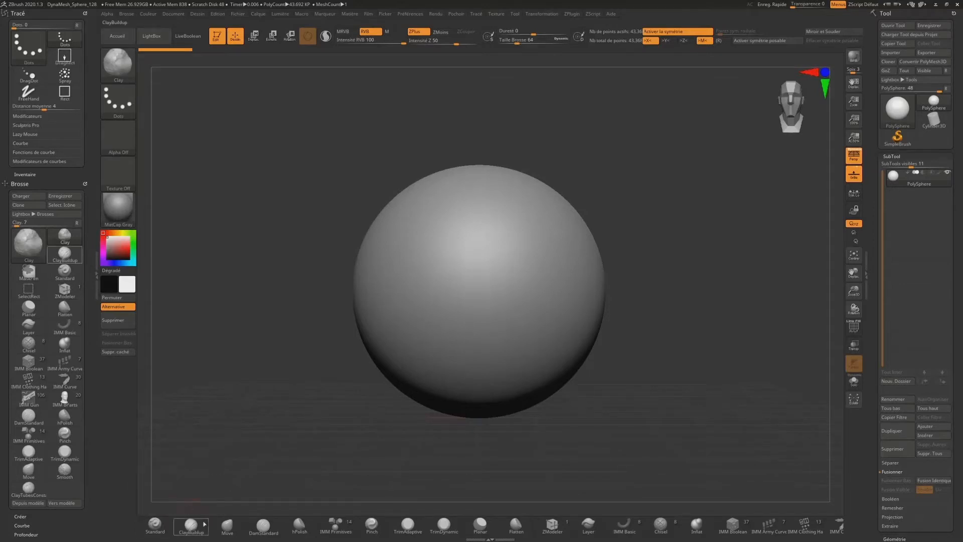
click(223, 526)
click(412, 15)
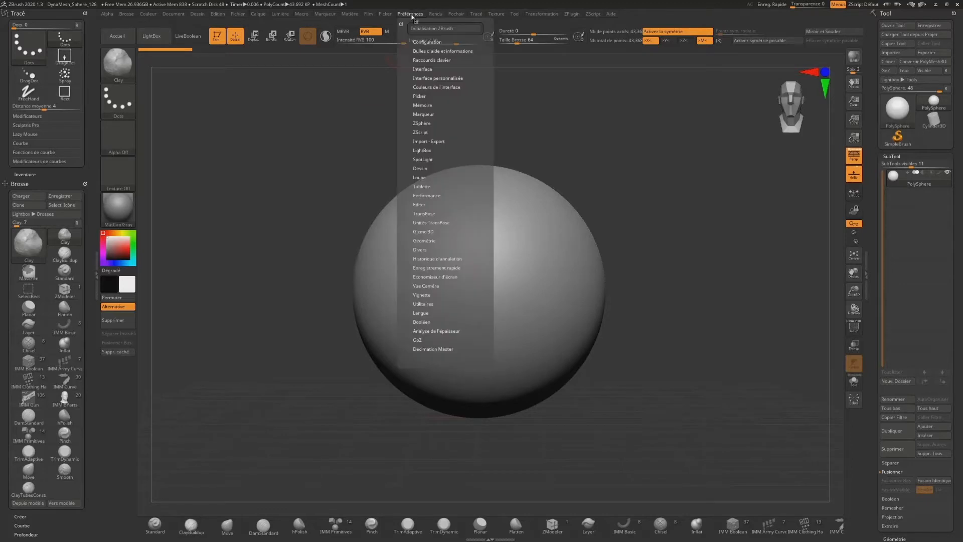
click(427, 42)
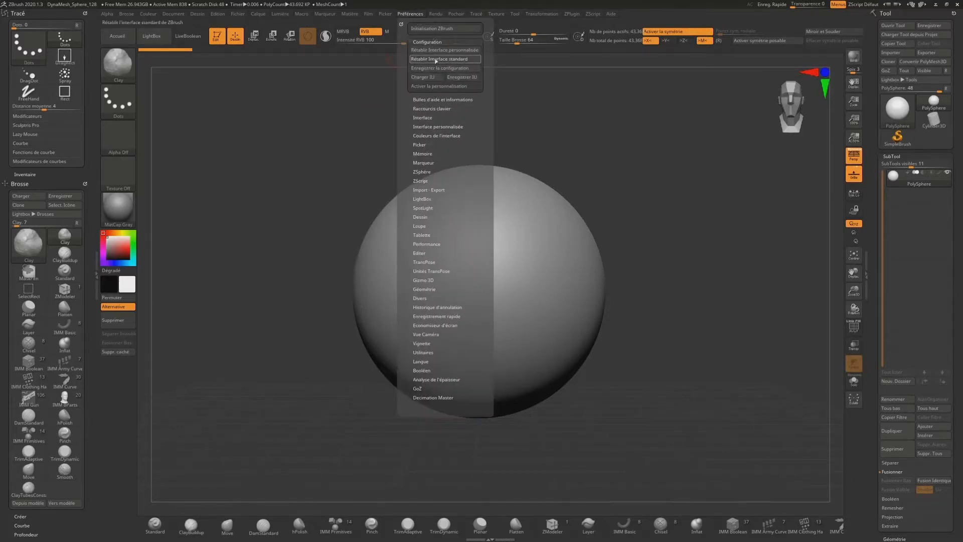
click(436, 59)
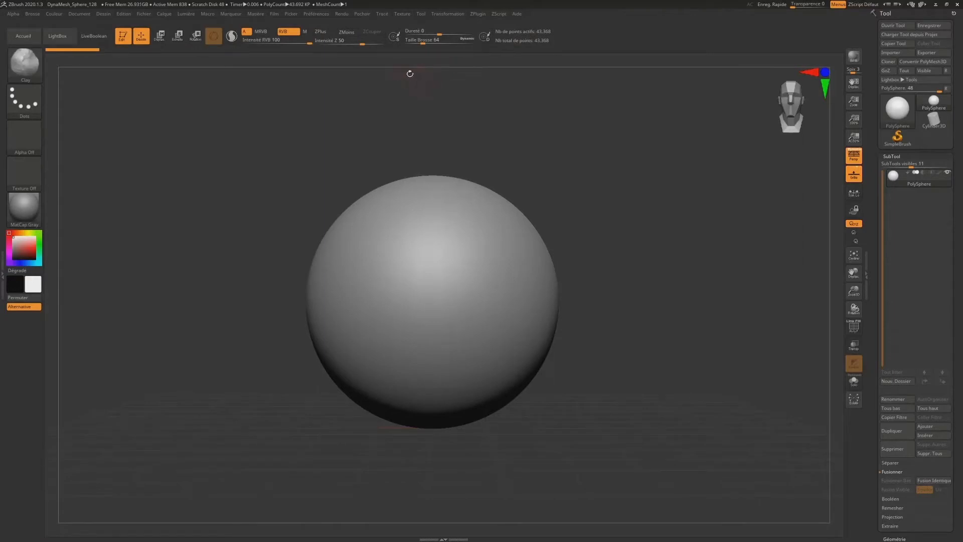
Enable customisation of the interface in the configuration preferences
click(308, 15)
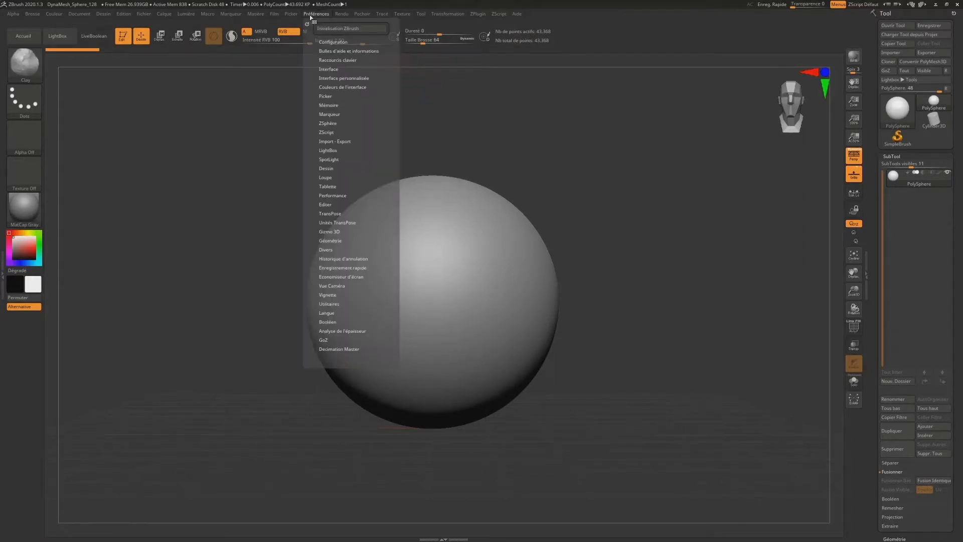
click(343, 43)
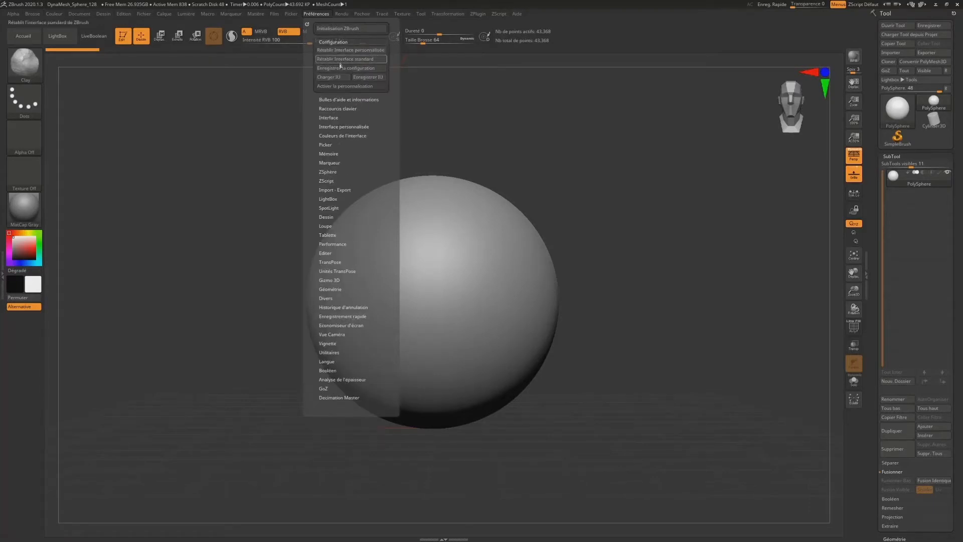
click(335, 87)
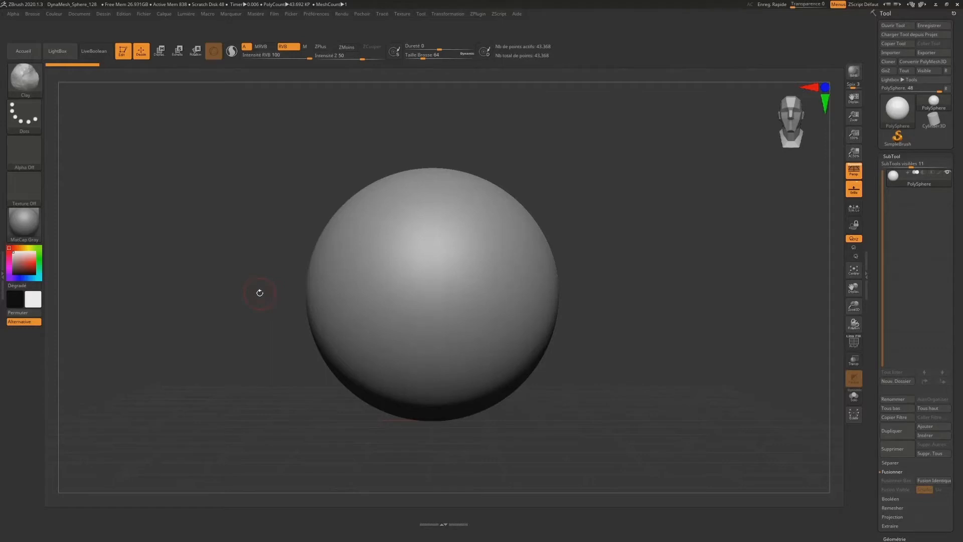
Switch to the ClayBuildup brush from the quick-pick brushes
key(b)
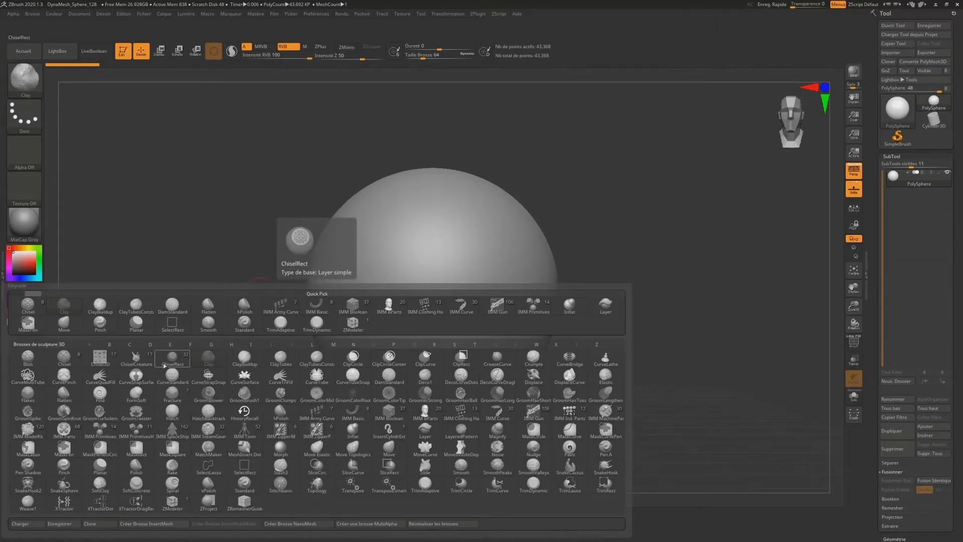
click(100, 306)
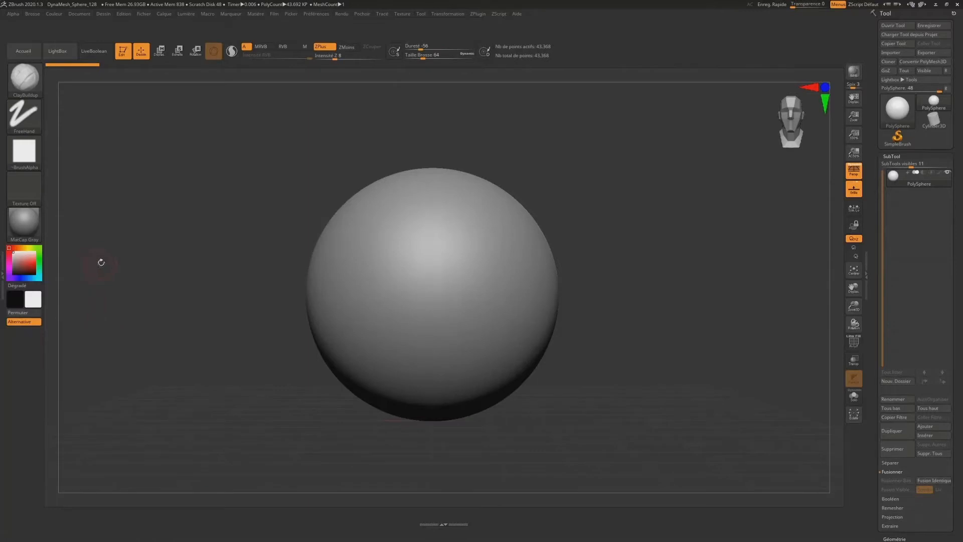
key(b)
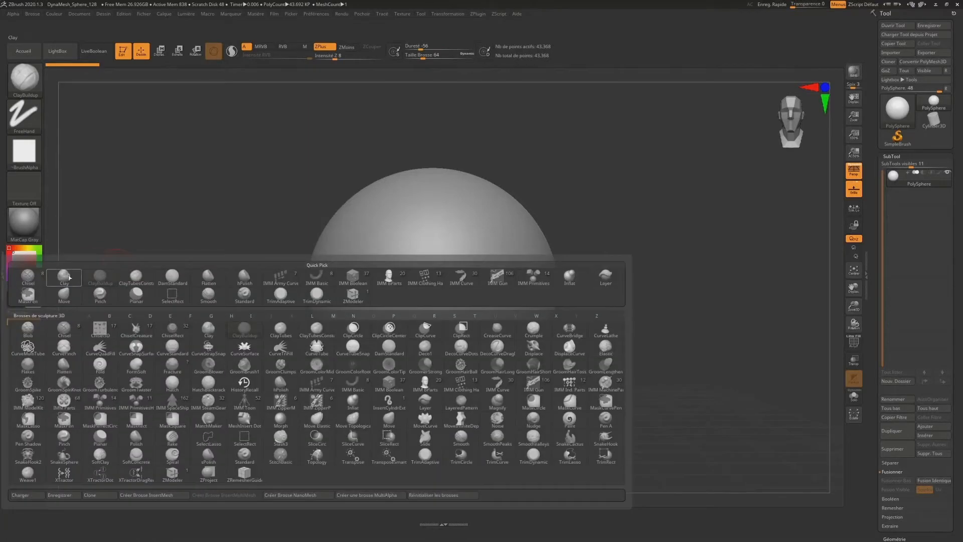
click(100, 279)
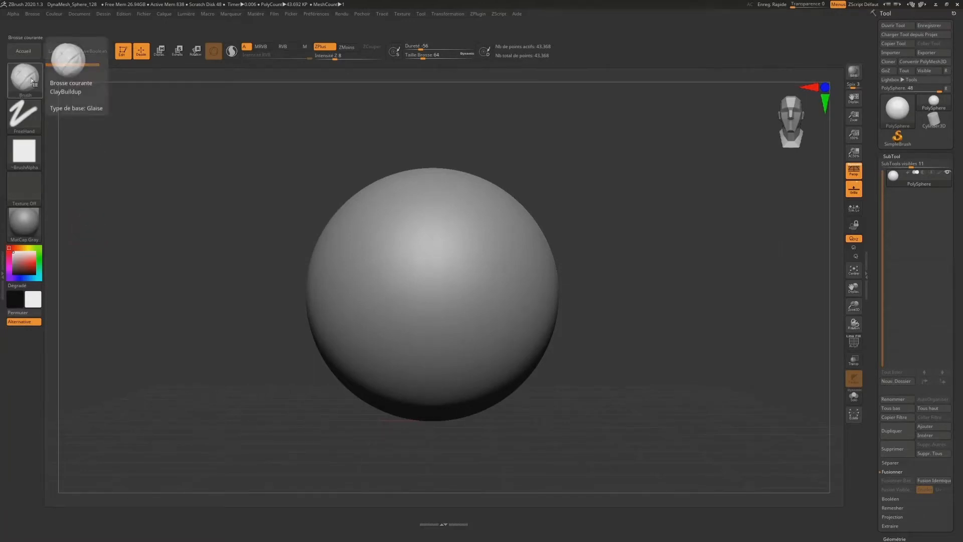
Try to relocate the current-brush thumbnail within the interface
click(323, 16)
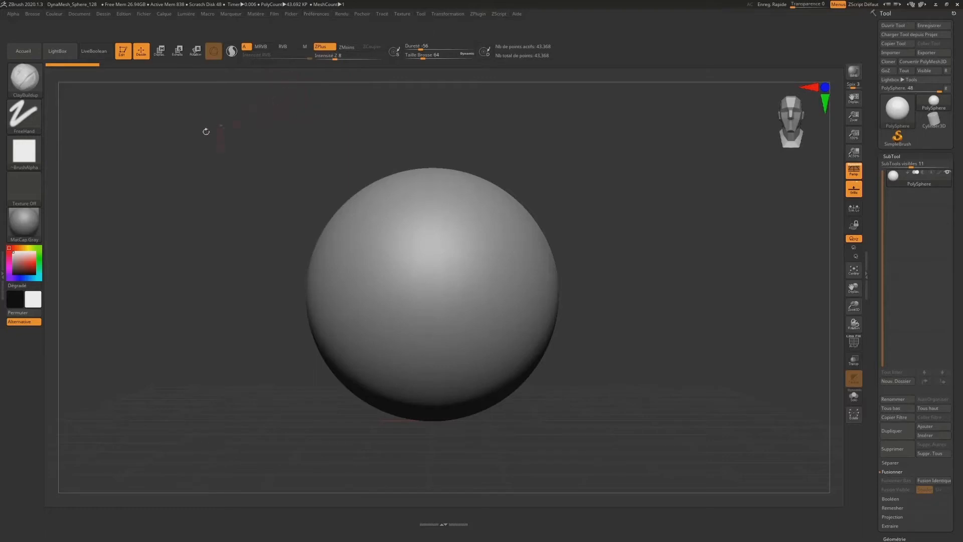
mouse_move(30, 83)
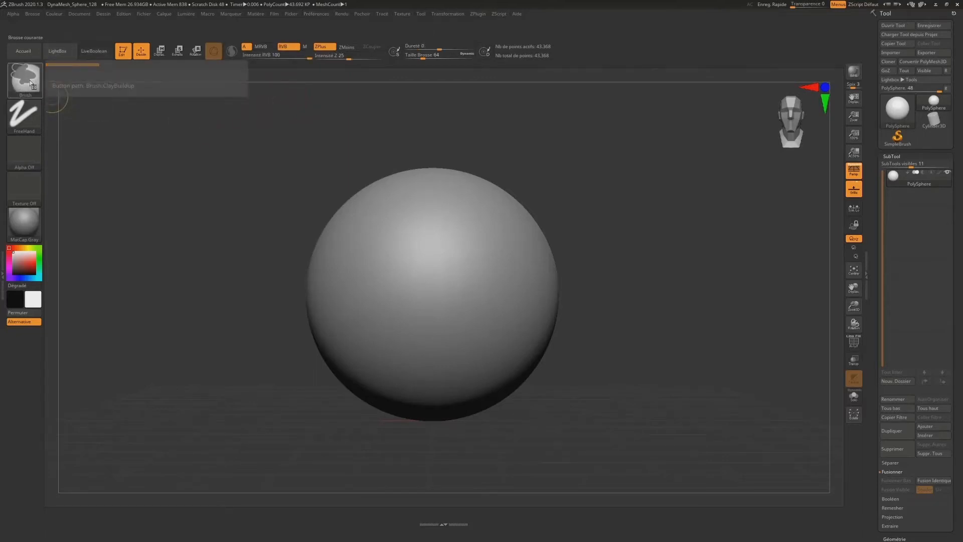
mouse_move(35, 92)
ctrl+alt+mouse_down()
mouse_move(95, 221)
mouse_move(136, 511)
mouse_move(80, 535)
mouse_move(69, 524)
mouse_move(23, 81)
ctrl+alt+mouse_up()
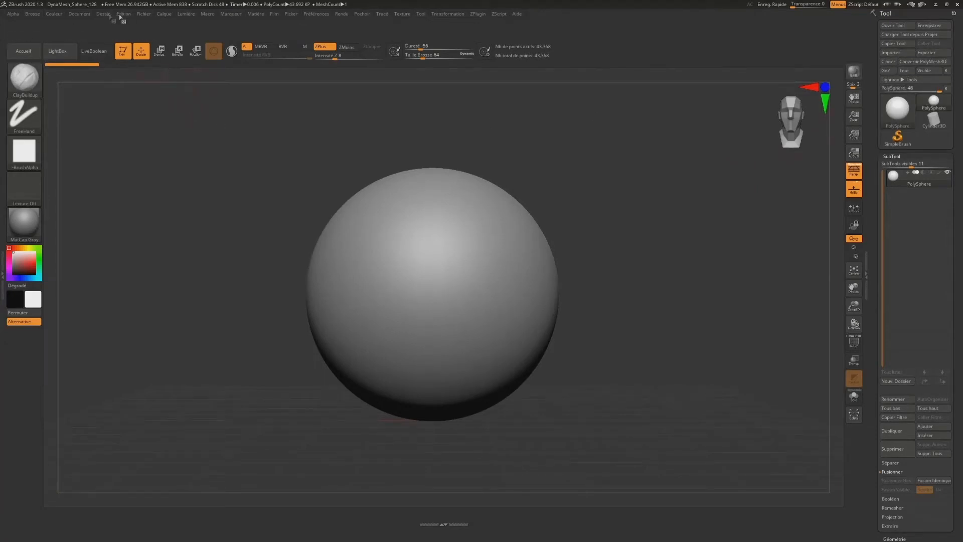
Copy the Clay brush from the Brush palette onto the empty shelf beneath the canvas
click(32, 14)
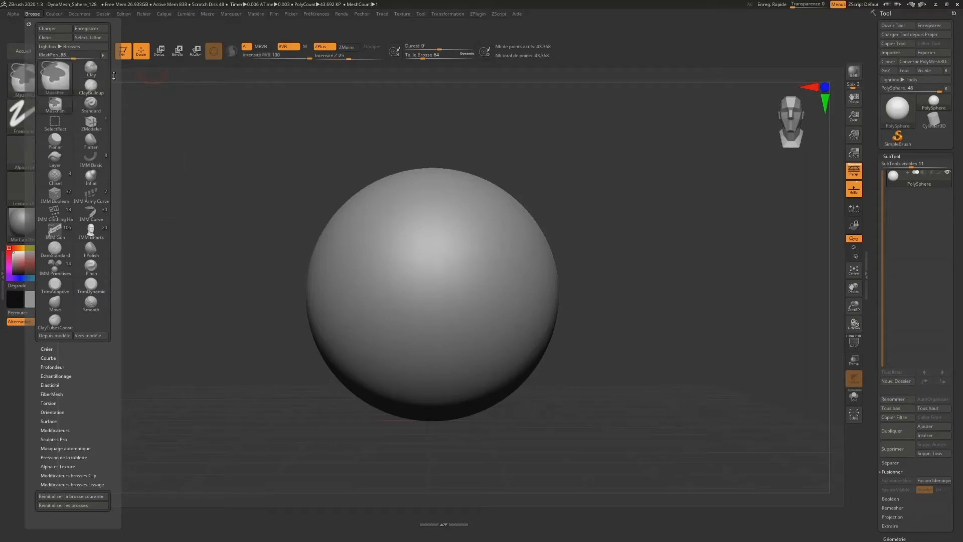
key(ctrl)
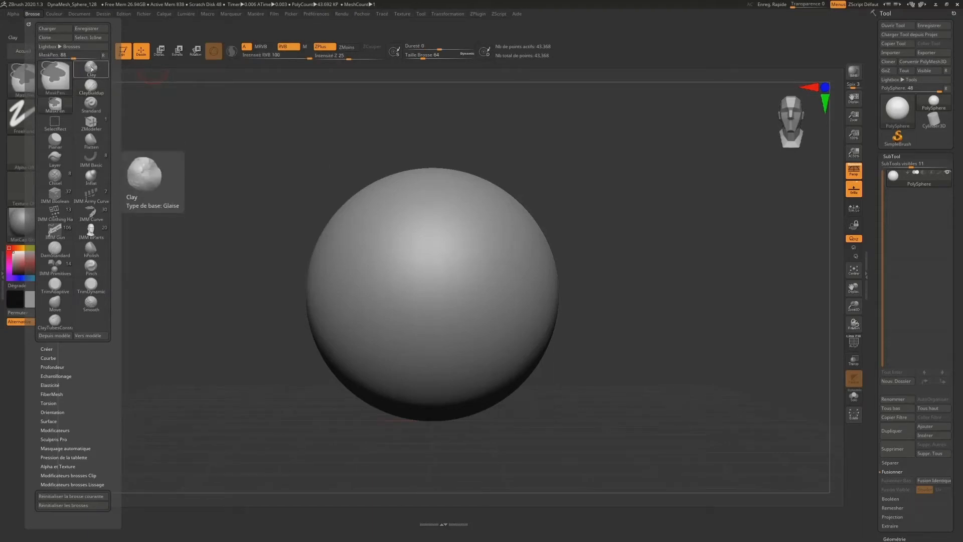
mouse_move(92, 69)
ctrl+alt+mouse_down()
mouse_move(189, 477)
mouse_move(182, 513)
mouse_move(63, 512)
ctrl+alt+mouse_up()
click(62, 512)
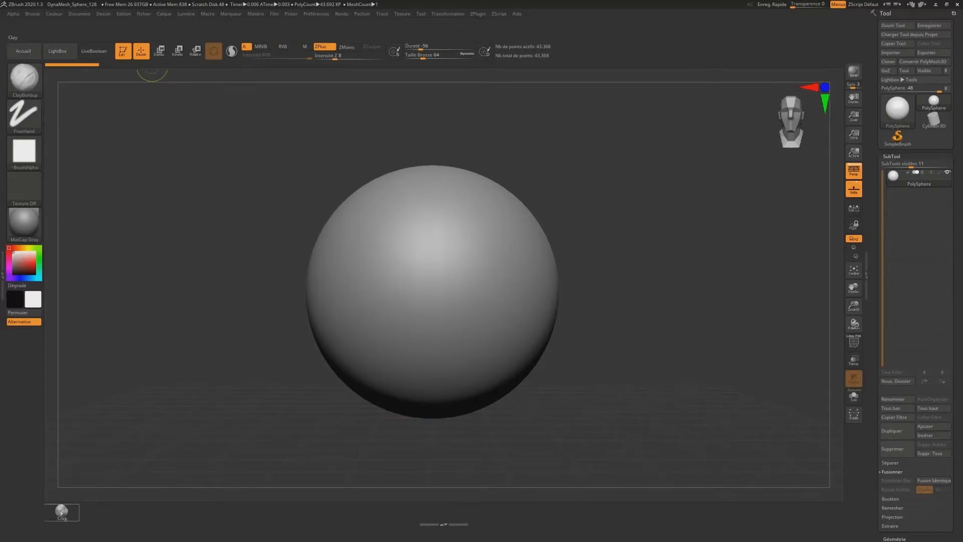
Dock the Brush palette in the side tray opposite the Tool palette
click(32, 14)
click(32, 14)
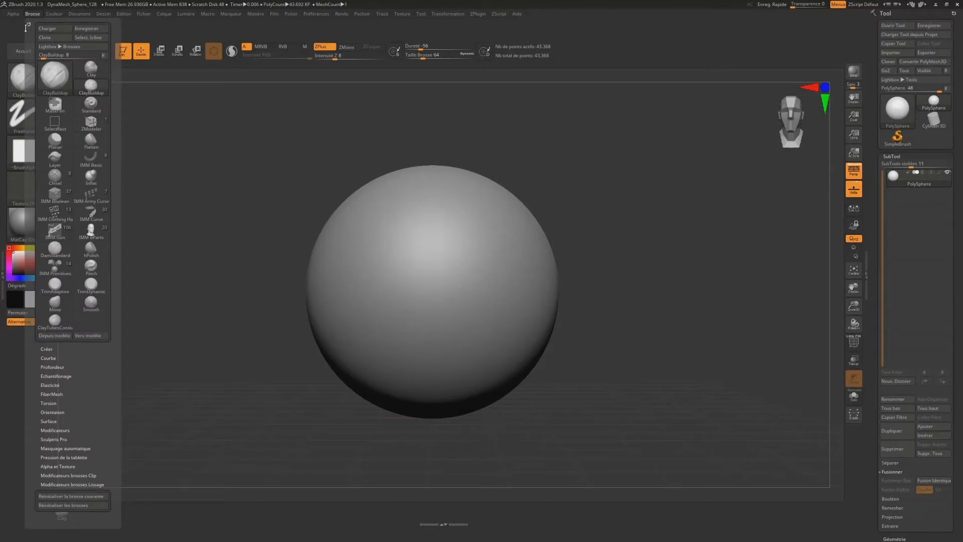
drag(29, 24, 16, 343)
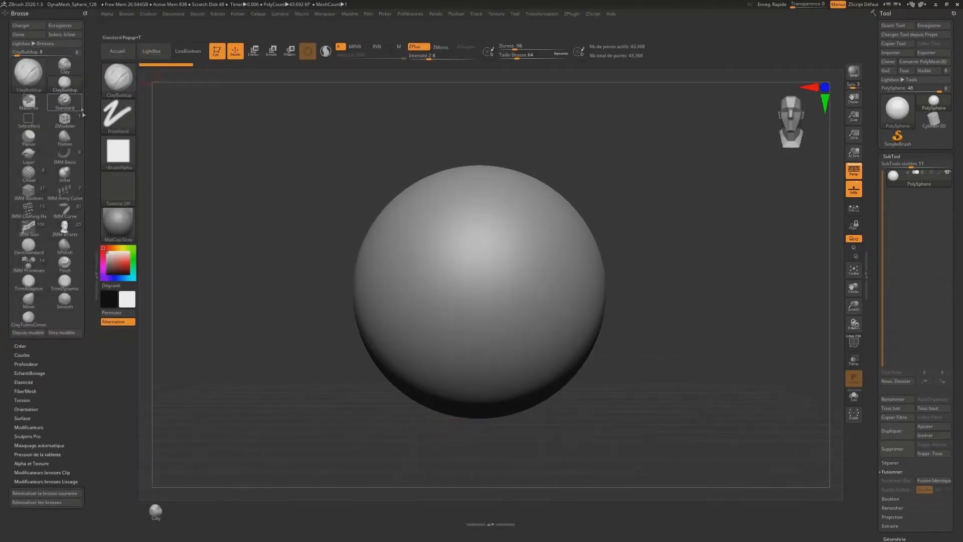
Place the ClayBuildup brush beside Clay on the shelf beneath the canvas and make Clay the active brush
key(ctrl)
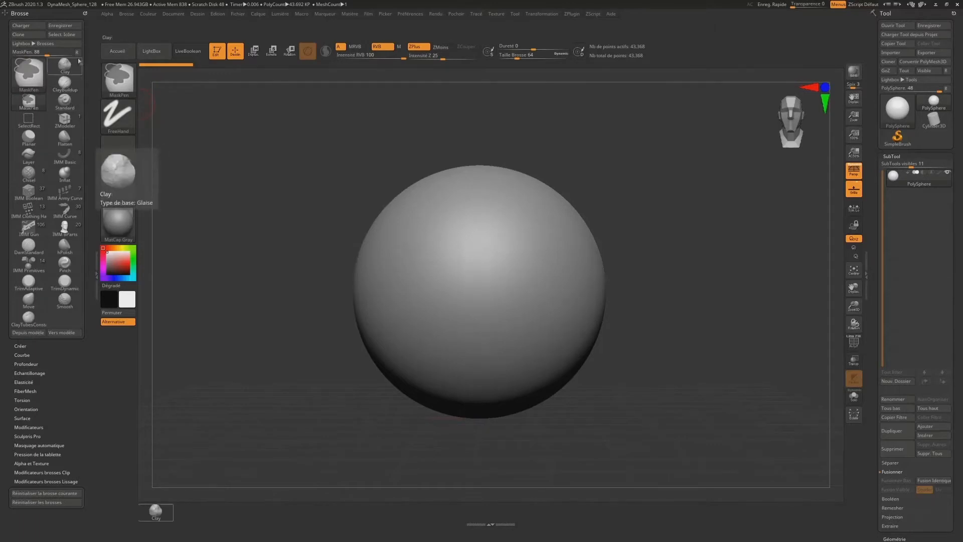
click(60, 83)
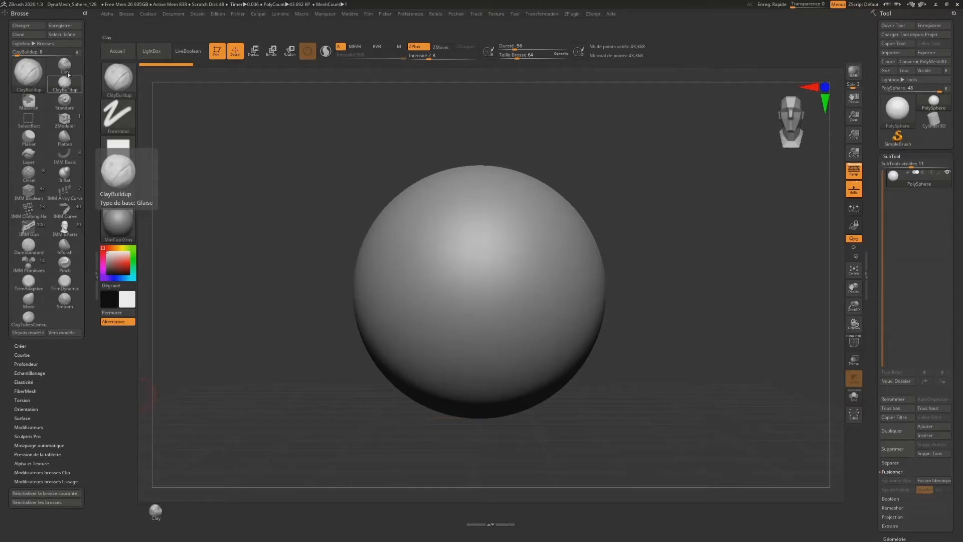
key(ctrl)
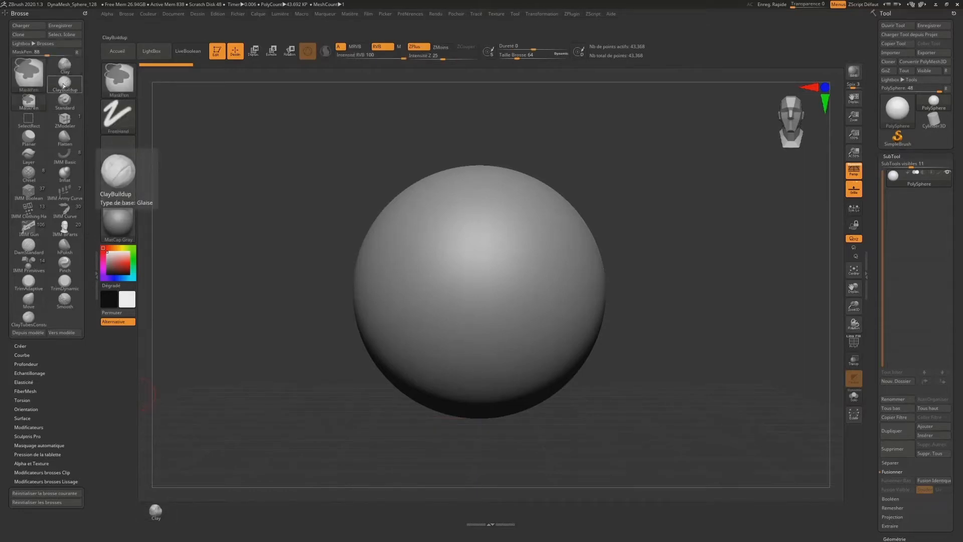
mouse_move(63, 85)
ctrl+alt+mouse_down()
mouse_move(193, 490)
mouse_move(179, 512)
ctrl+alt+mouse_up()
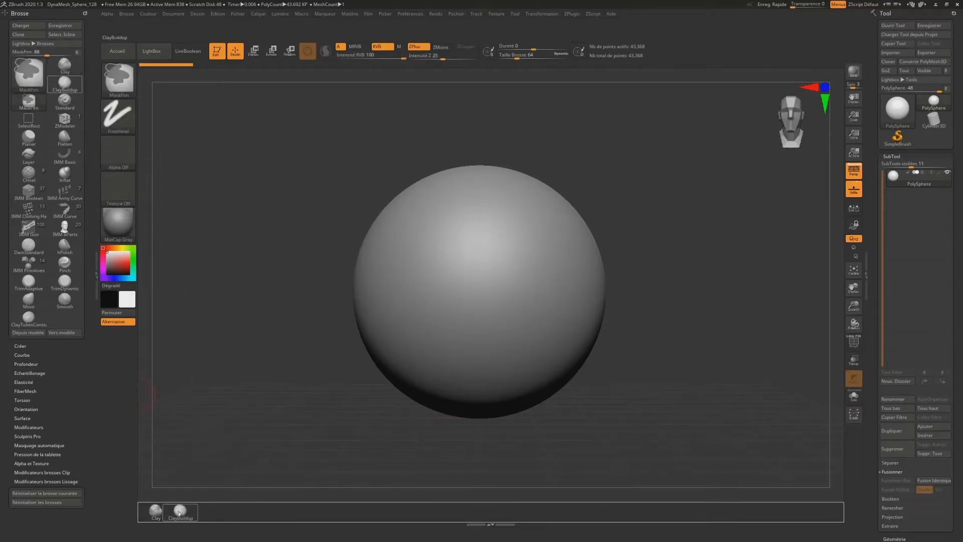
click(154, 511)
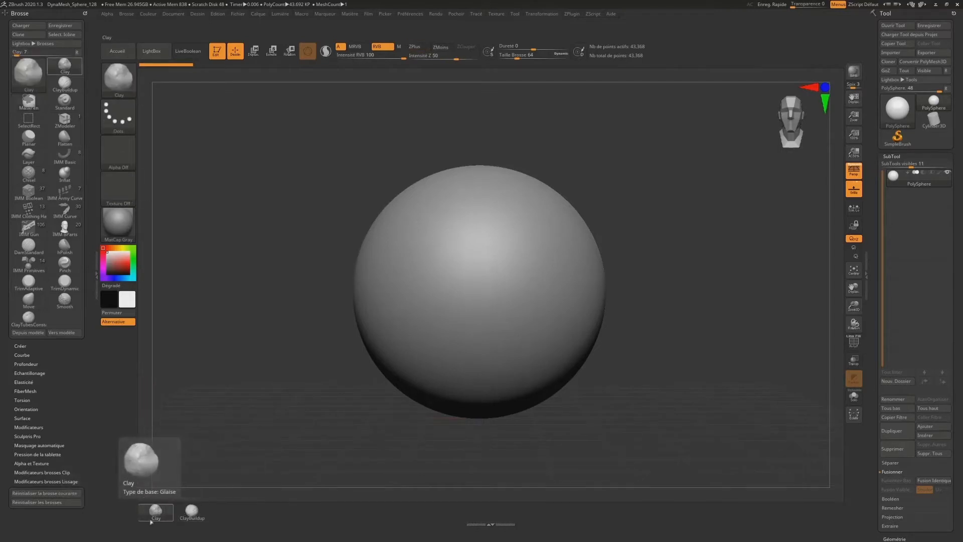
Add the Standard and ZModeler brushes to the shelf beneath the canvas, following ClayBuildup
key(ctrl)
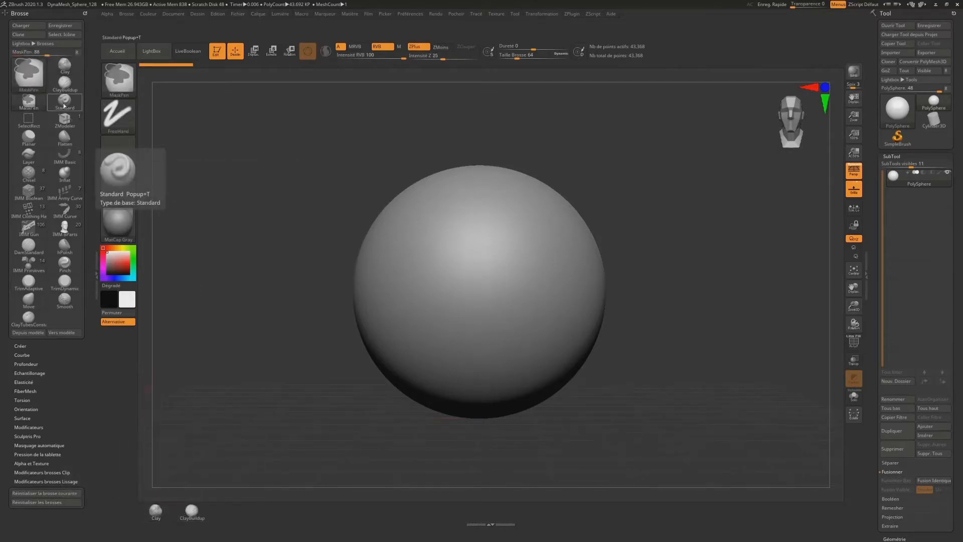
mouse_move(64, 103)
mouse_down()
mouse_move(215, 434)
mouse_move(228, 511)
mouse_up()
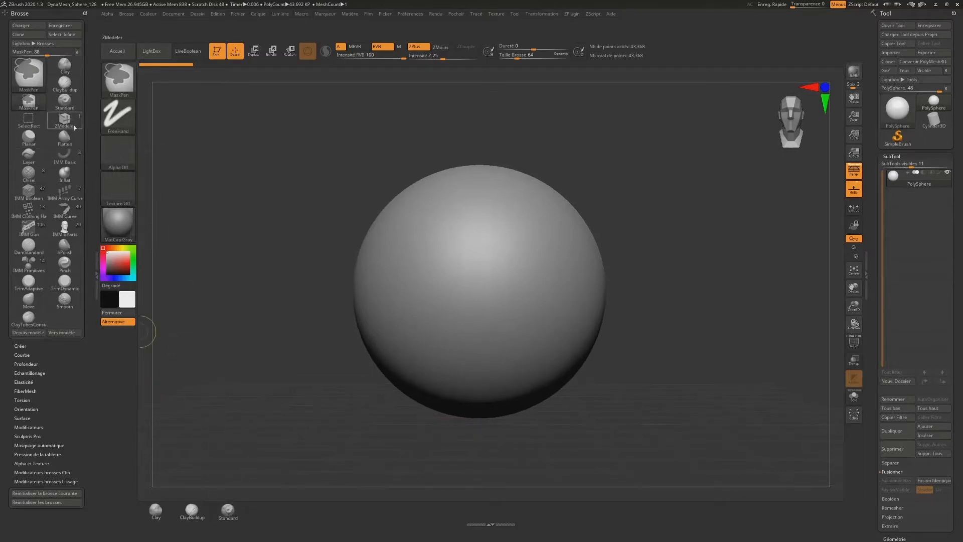
drag(64, 122, 265, 509)
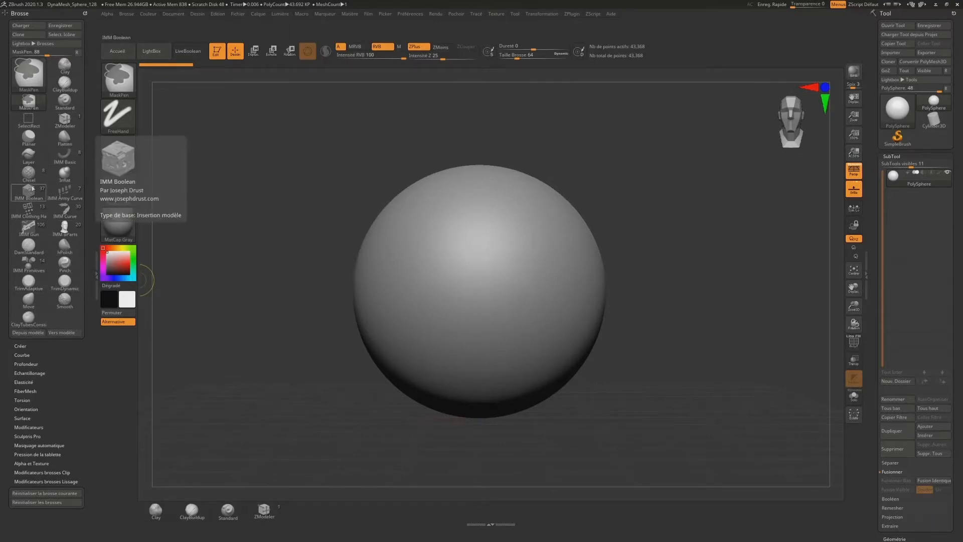
Try to place DamStandard on the shelf directly from the full brush selection, with Clay as the active brush
click(64, 67)
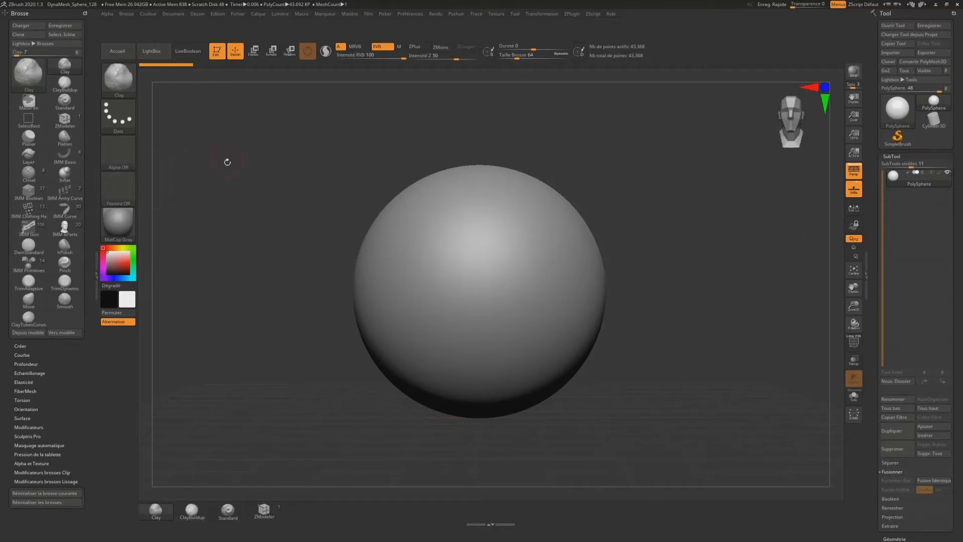
key(b)
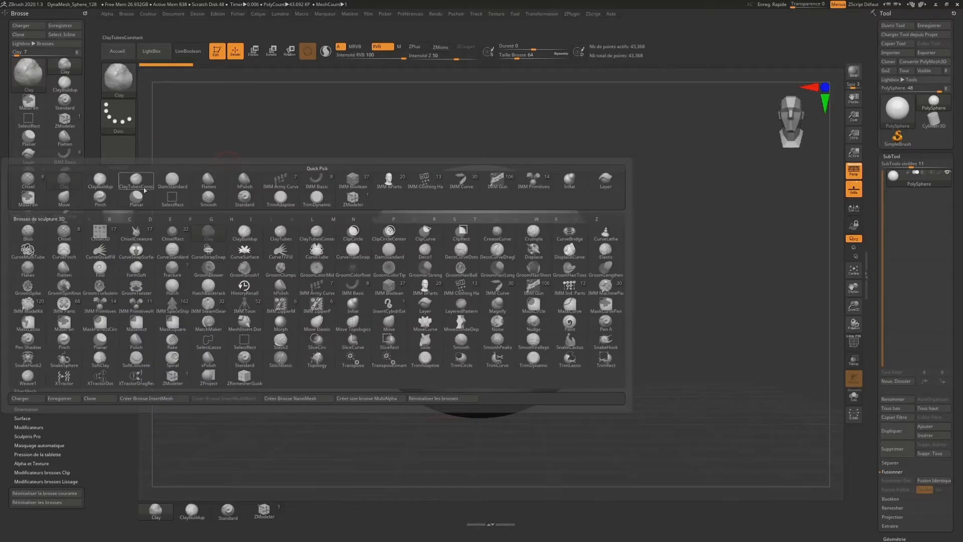
key(ctrl)
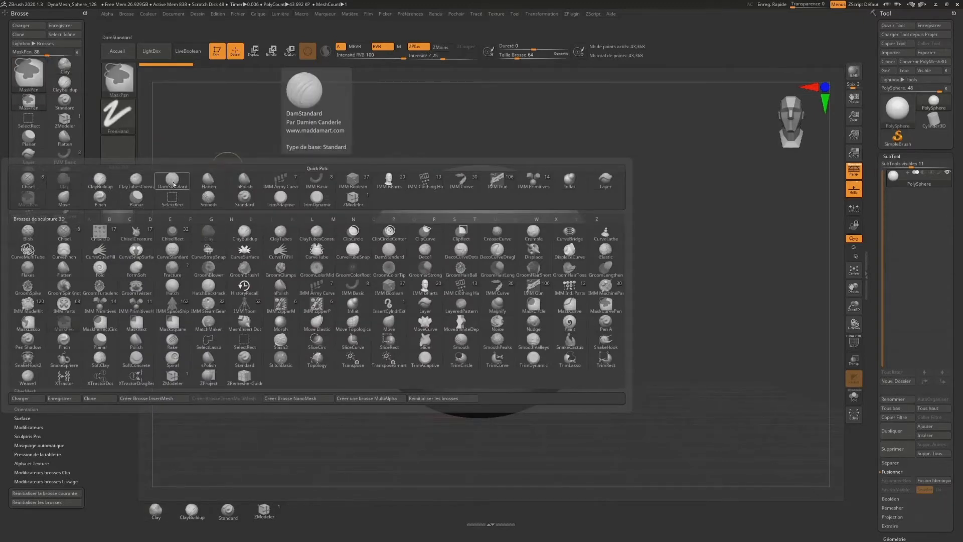
click(173, 181)
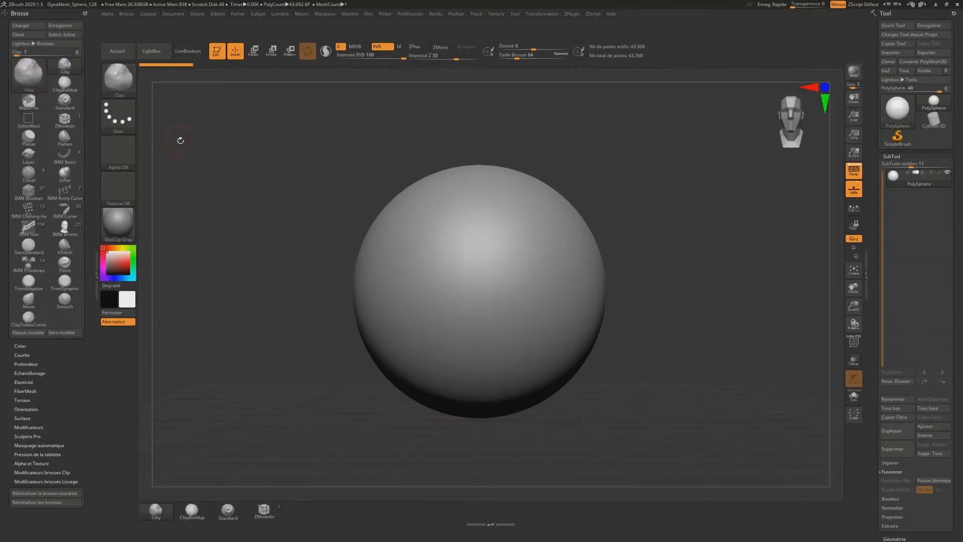
Select the DamStandard, Flatten, Standard, Smooth and Pinch brushes one after another from the quick-pick set
key(b)
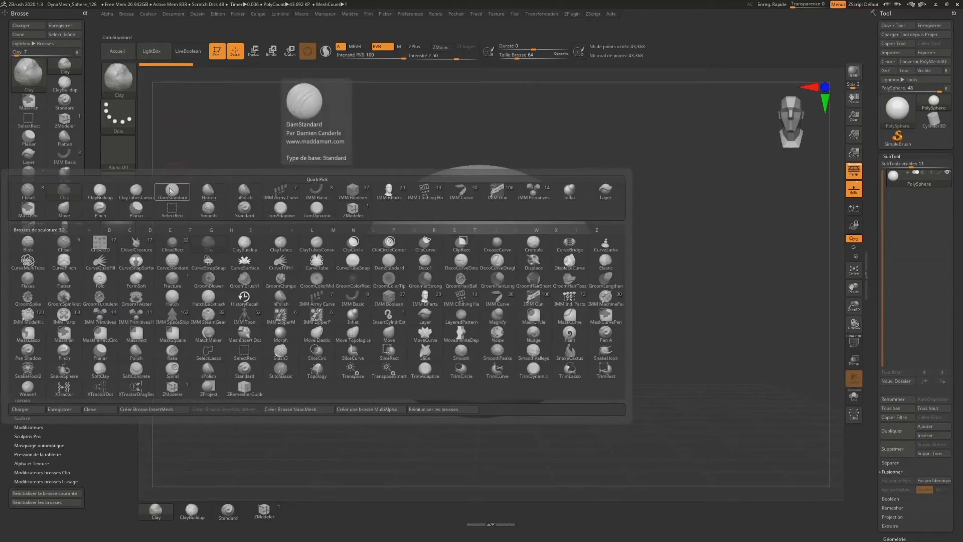
click(171, 190)
key(b)
click(207, 202)
key(b)
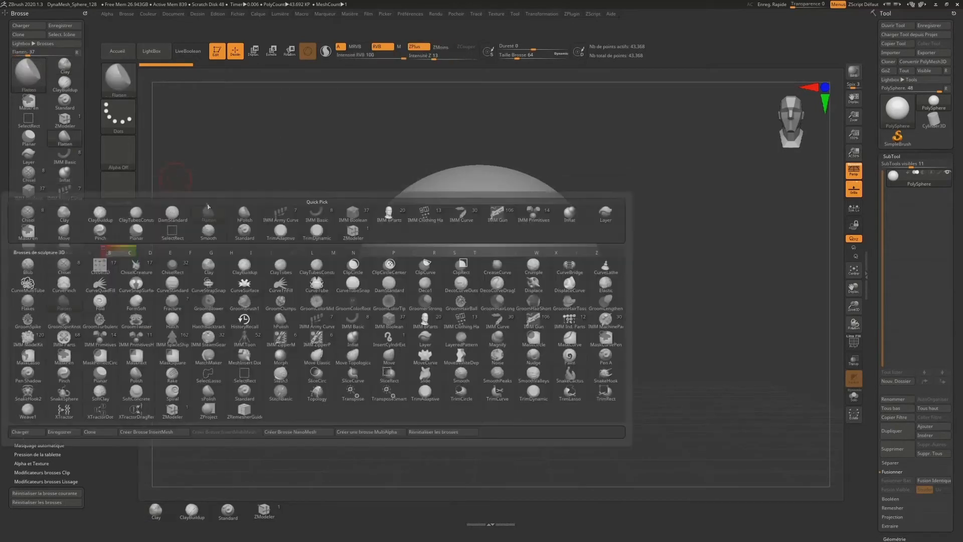
key(b)
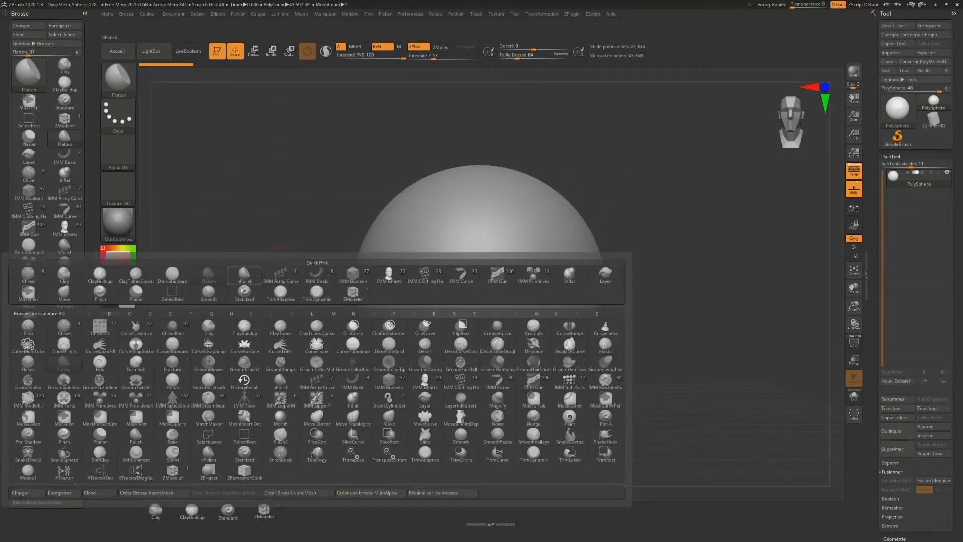
click(244, 289)
key(b)
click(203, 299)
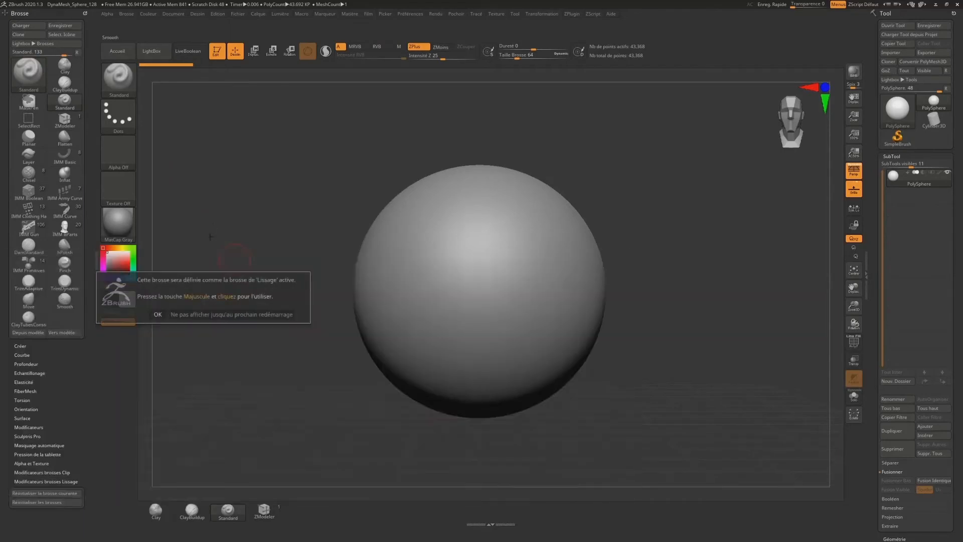
click(158, 314)
key(b)
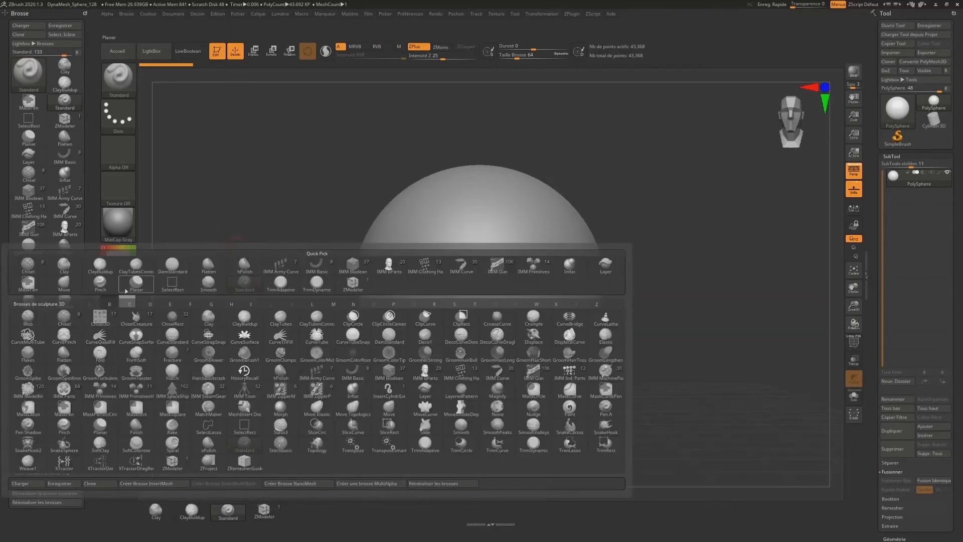
click(100, 284)
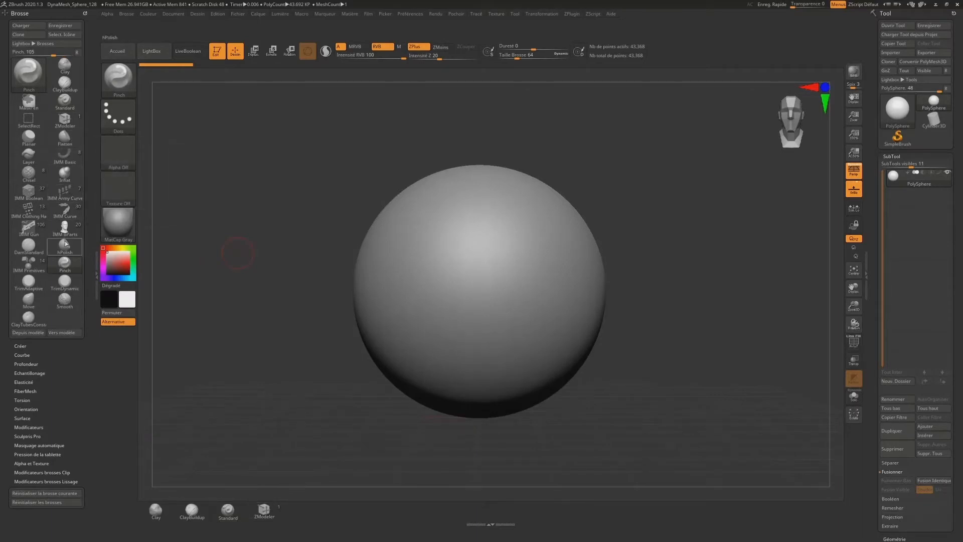
Add the DamStandard and Pinch brushes from the docked Brush palette to the shelf beneath the canvas, after ZModeler
ctrl+alt+drag(39, 253, 300, 509)
key(ctrl)
mouse_move(64, 262)
ctrl+alt+mouse_down()
mouse_move(316, 509)
mouse_move(333, 512)
ctrl+alt+mouse_up()
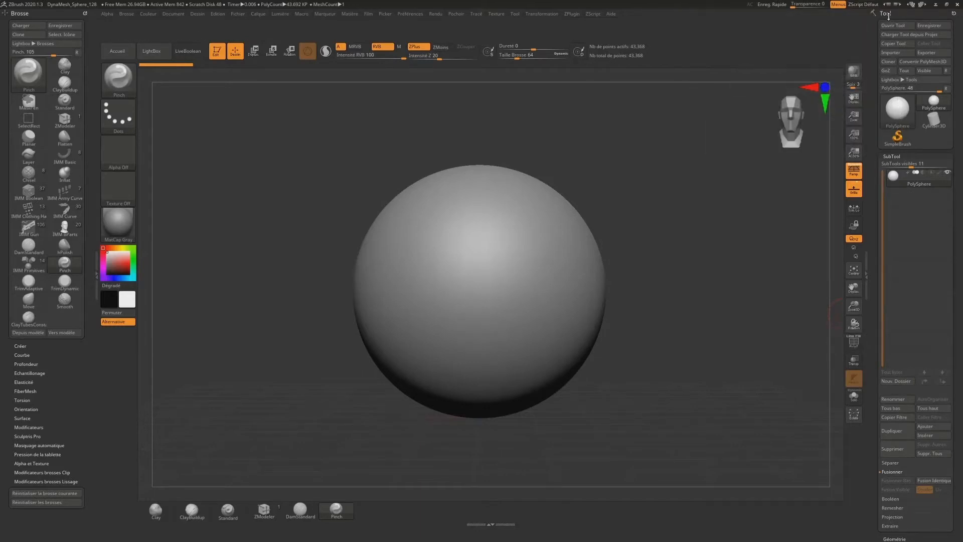
Expand the tool's Geometry settings and place their Divide (Diviser) command on the shelf above the canvas, after the point counts
click(895, 538)
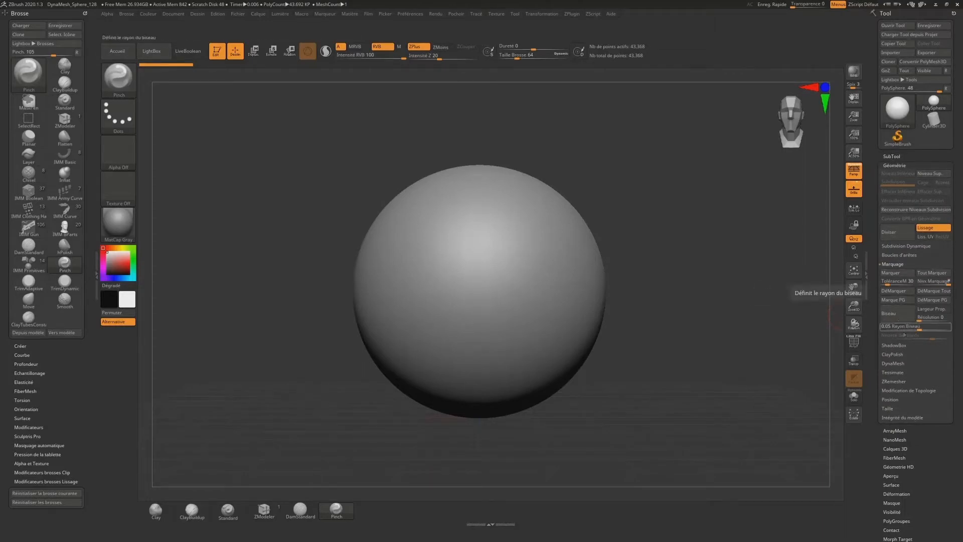
key(ctrl)
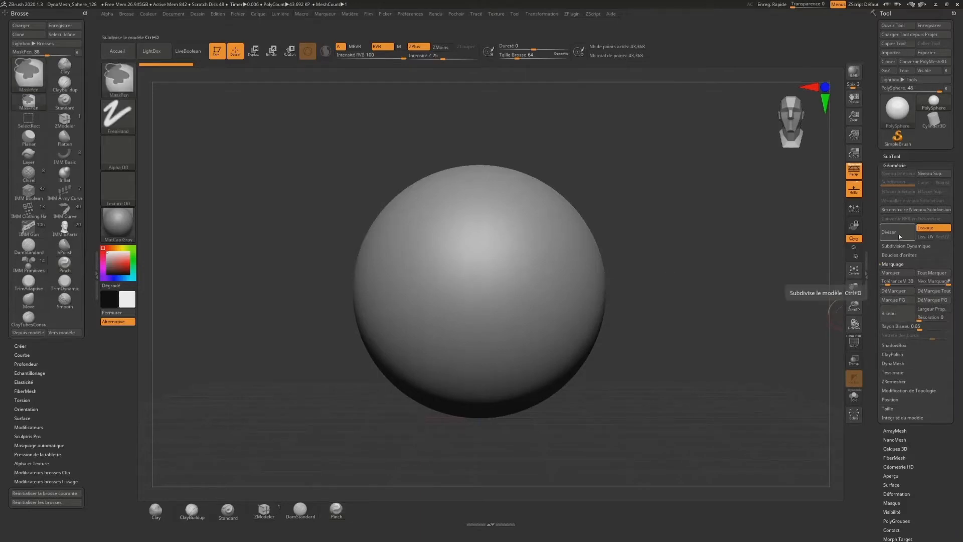
ctrl+alt+drag(886, 236, 674, 52)
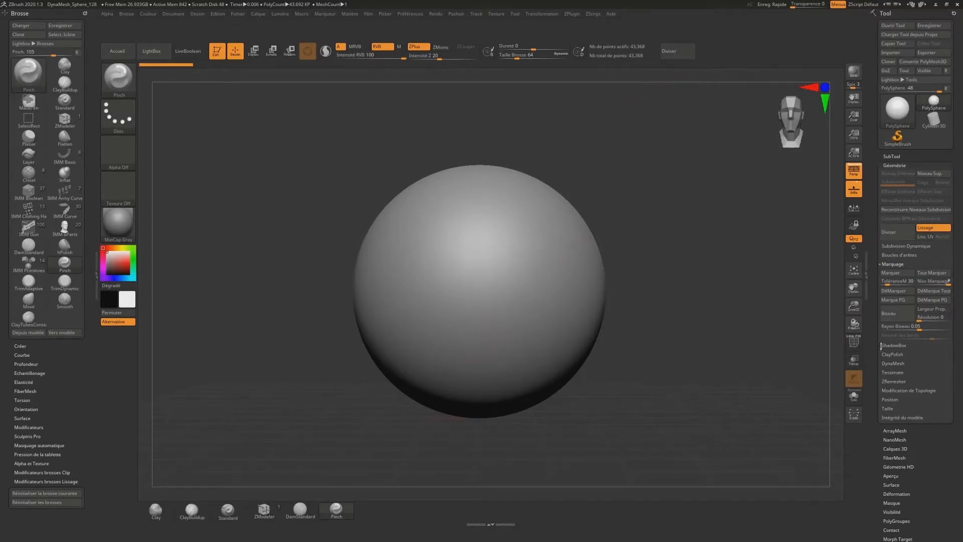
key(ctrl)
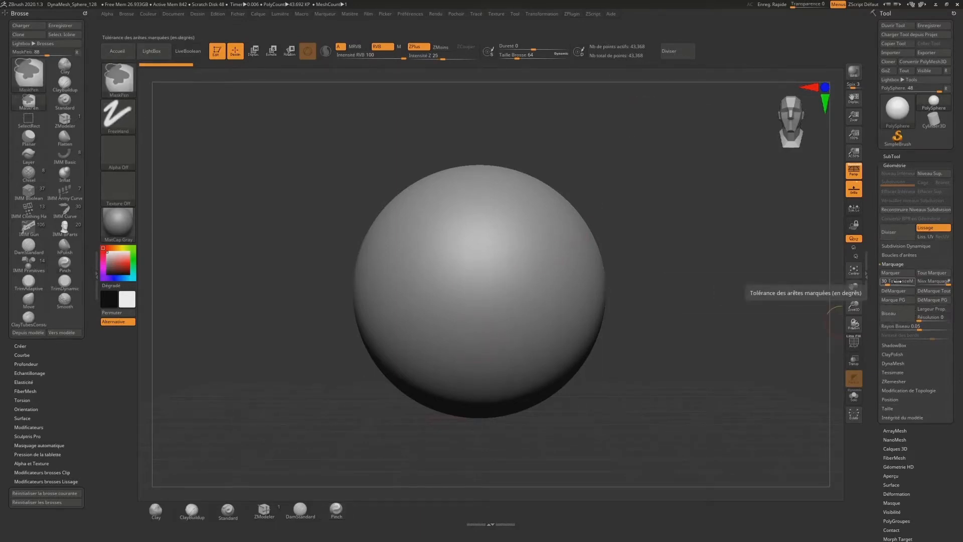
Add the crease tolerance slider (ToléranceM) and the Crease All command (Tout Marquer) to the upper shelf, then collapse the Geometry settings
mouse_move(897, 281)
ctrl+alt+mouse_down()
mouse_move(844, 237)
mouse_move(713, 47)
ctrl+alt+mouse_up()
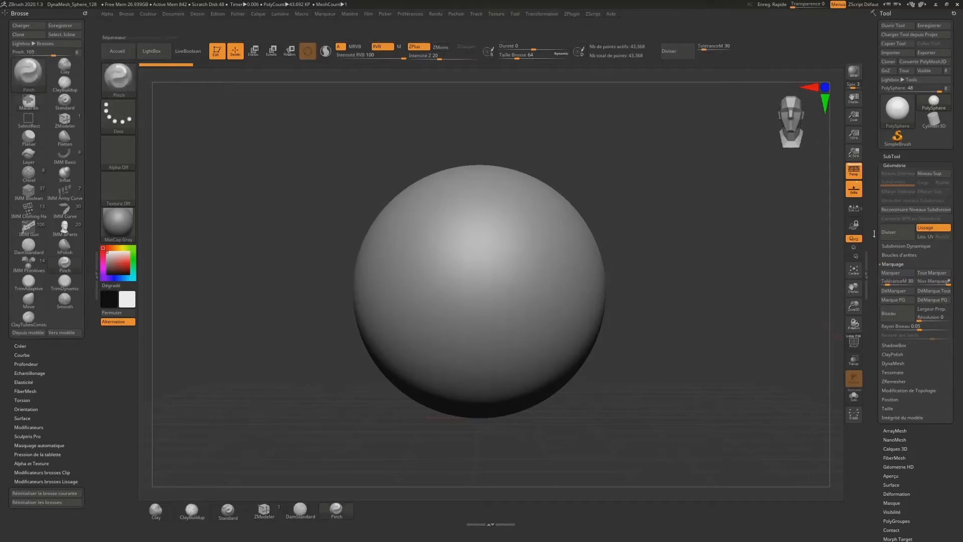
mouse_move(933, 272)
ctrl+alt+mouse_down()
mouse_move(851, 287)
mouse_move(737, 70)
mouse_move(711, 61)
ctrl+alt+mouse_up()
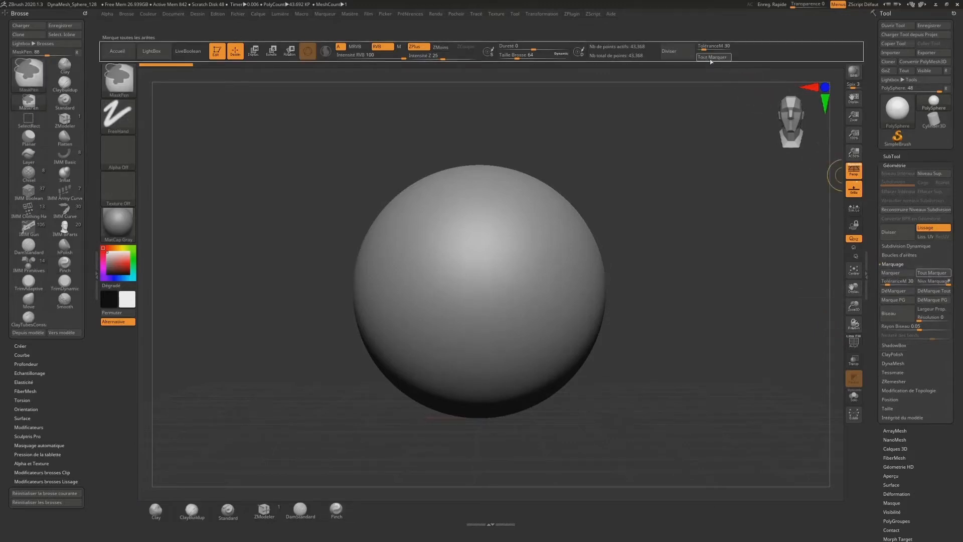
click(895, 165)
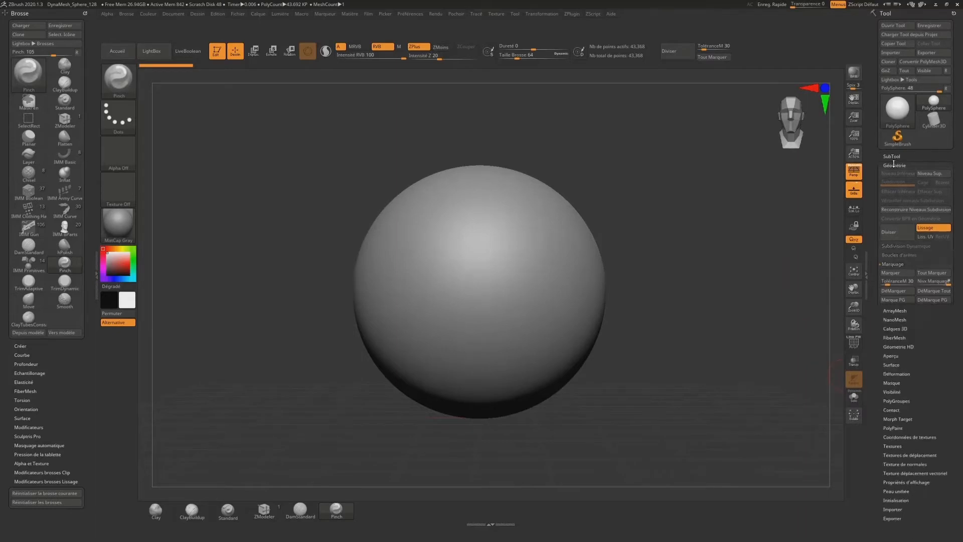
Restore the saved custom interface and turn off interface customisation
click(414, 17)
click(440, 54)
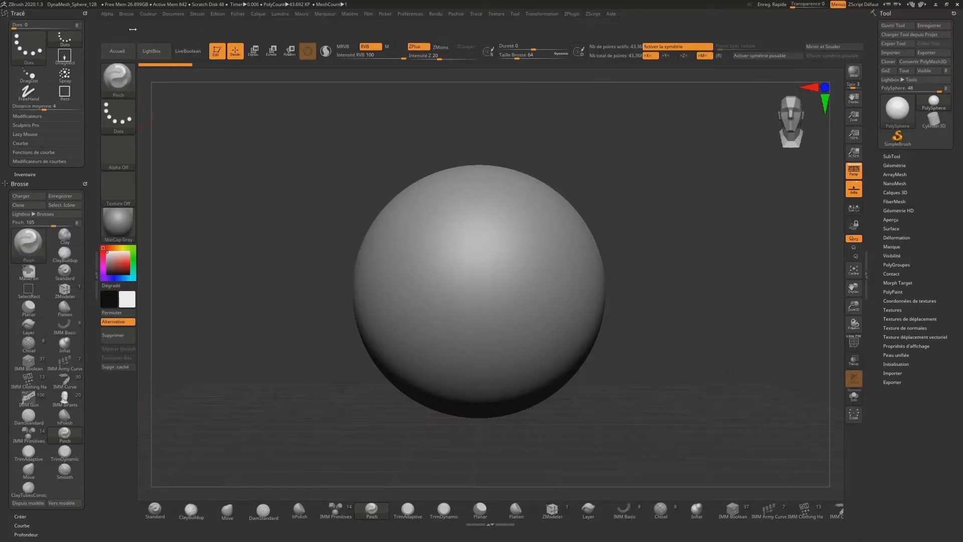
click(411, 13)
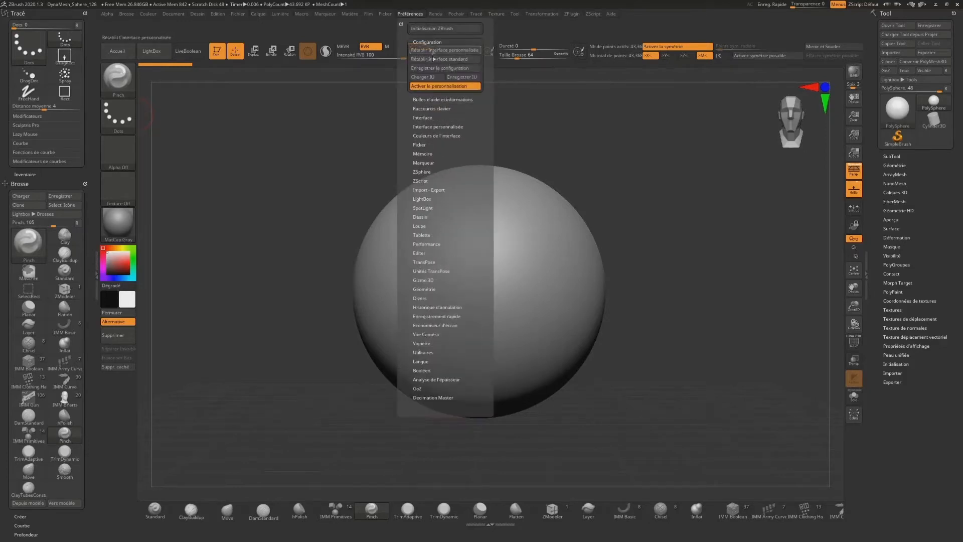
click(434, 88)
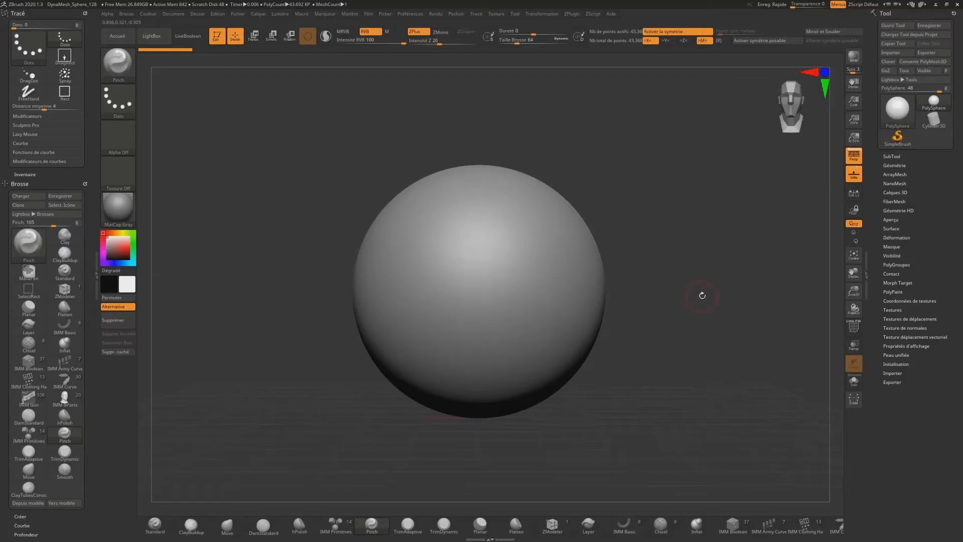
Orbit, pan and zoom around the sphere, both directly on the canvas and with the dedicated move, scale and rotate view controls
mouse_move(697, 296)
mouse_down()
mouse_move(679, 305)
mouse_move(727, 297)
mouse_move(703, 298)
mouse_up()
alt+drag(696, 285, 656, 282)
mouse_move(650, 284)
alt+mouse_down()
mouse_move(665, 278)
mouse_move(652, 224)
alt+mouse_up()
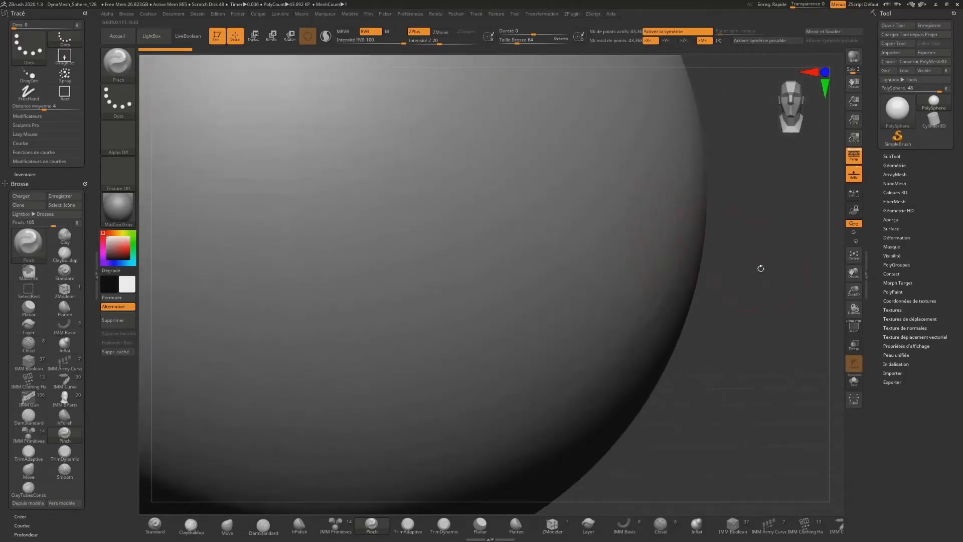
alt+drag(749, 282, 729, 239)
alt+drag(661, 215, 727, 258)
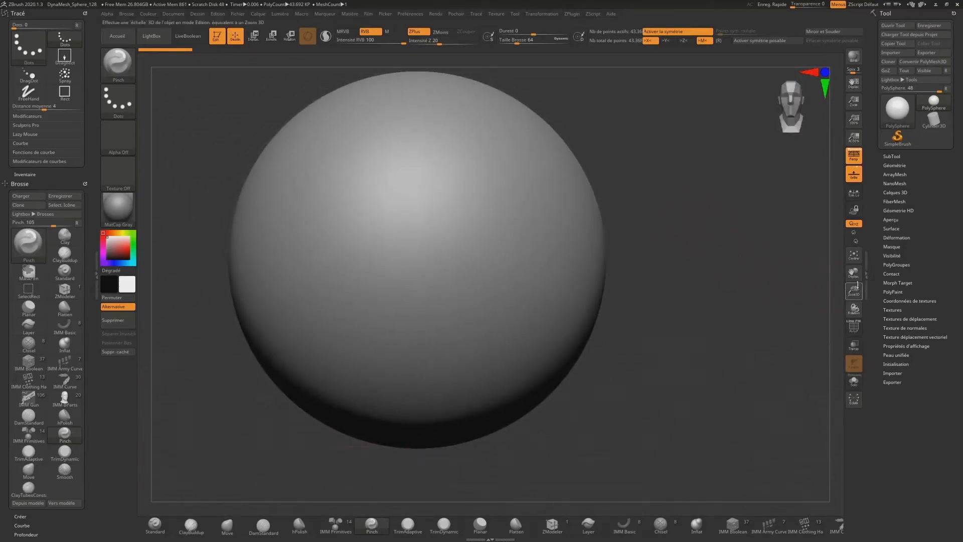
drag(853, 273, 776, 258)
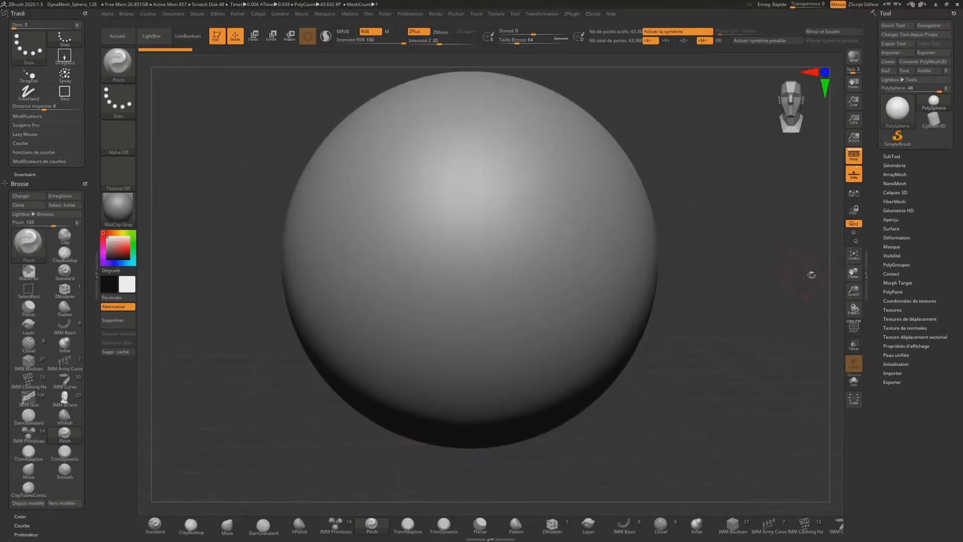
drag(845, 293, 855, 265)
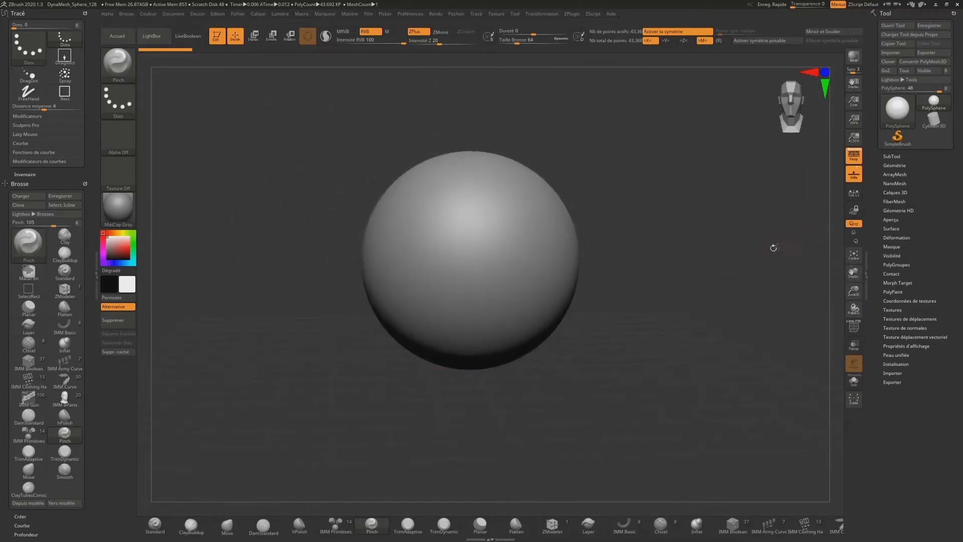
alt+drag(694, 241, 736, 267)
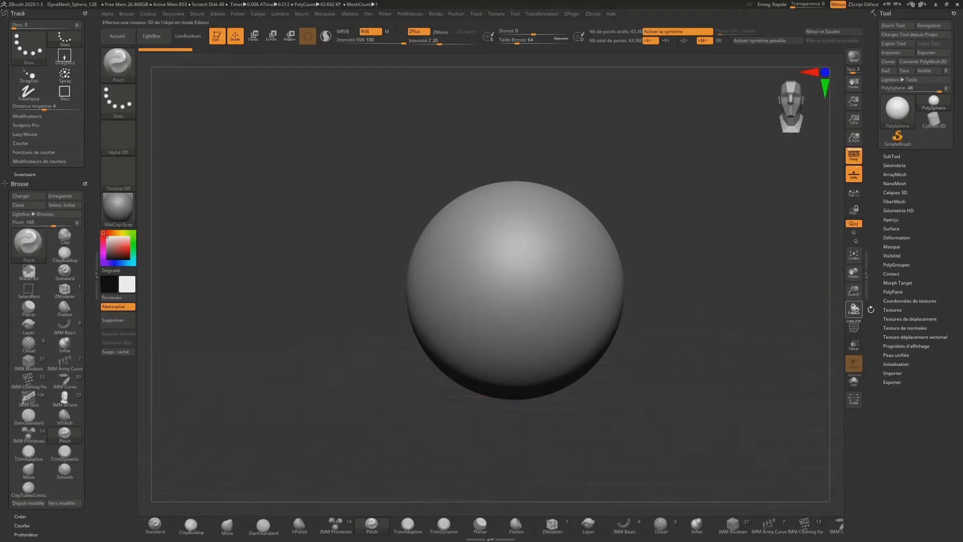
mouse_move(871, 310)
mouse_down()
mouse_move(842, 312)
mouse_move(869, 312)
mouse_up()
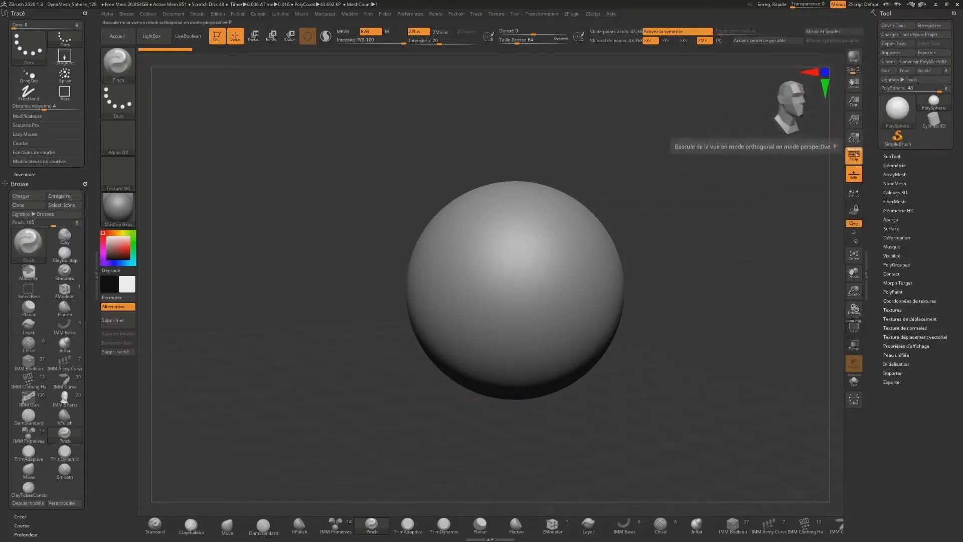
Switch the view to orthographic, orbit the sphere to compare the projections, and return to perspective
click(856, 156)
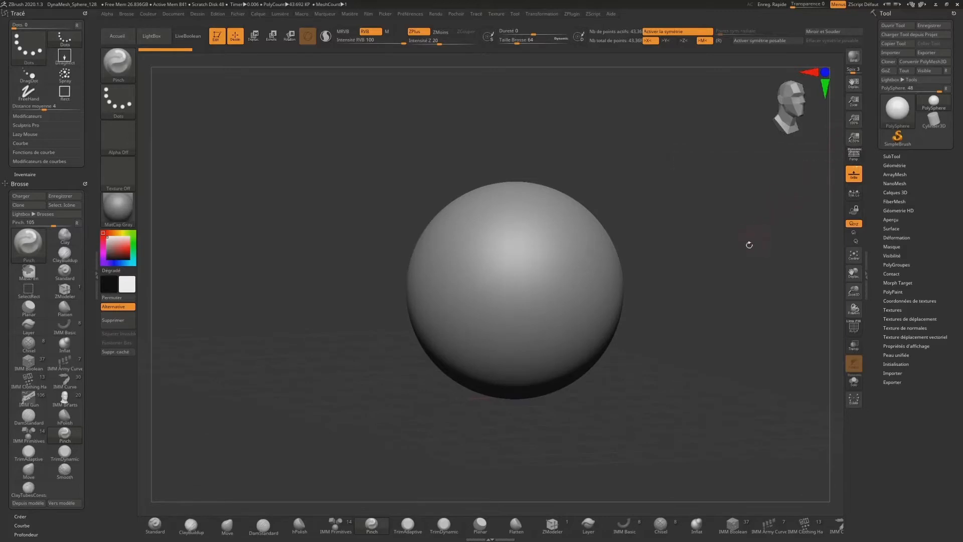
drag(740, 254, 717, 253)
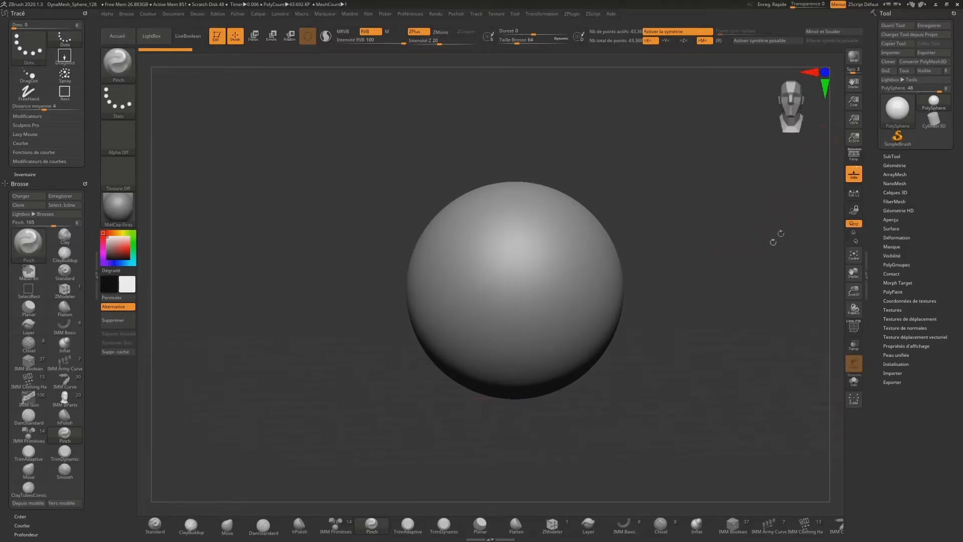
mouse_move(740, 266)
mouse_down()
mouse_move(755, 261)
mouse_move(732, 267)
mouse_move(751, 266)
mouse_move(743, 264)
mouse_up()
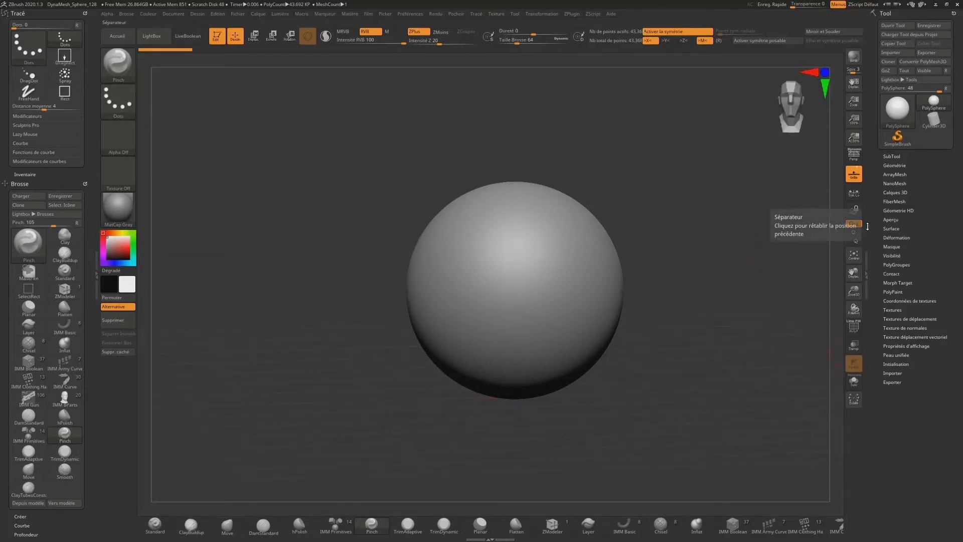
key(p)
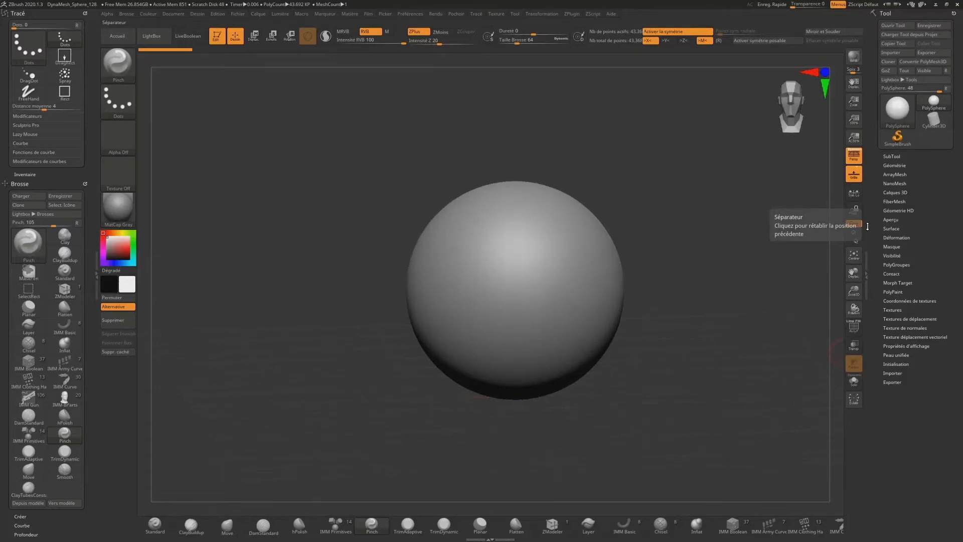
mouse_move(690, 250)
mouse_down()
mouse_move(708, 248)
mouse_move(691, 243)
mouse_move(677, 254)
mouse_up()
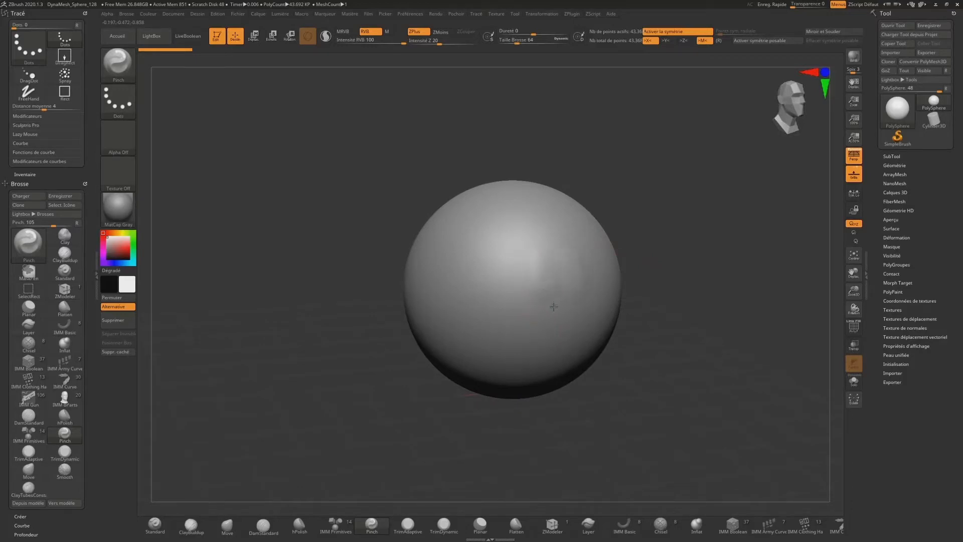
Sculpt two short, overlapping downward strokes on the front of the sphere with the Pinch brush
mouse_move(548, 278)
mouse_down()
mouse_move(544, 262)
mouse_move(553, 305)
mouse_up()
drag(549, 272, 560, 301)
mouse_move(707, 245)
alt+mouse_down()
mouse_move(728, 272)
mouse_move(746, 340)
alt+mouse_up()
drag(763, 309, 785, 219)
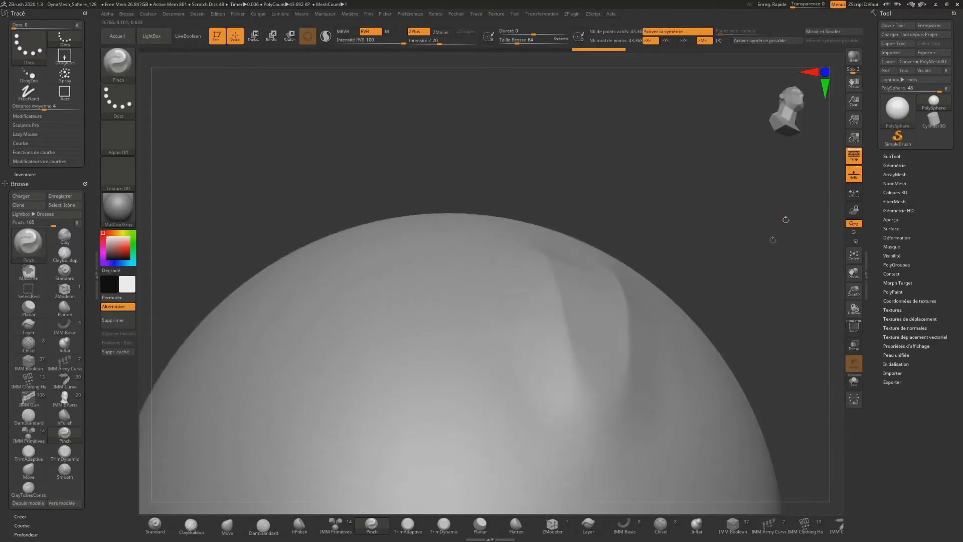
Compare the sculpted detail in orthographic and perspective views from several angles, ending in perspective
click(854, 156)
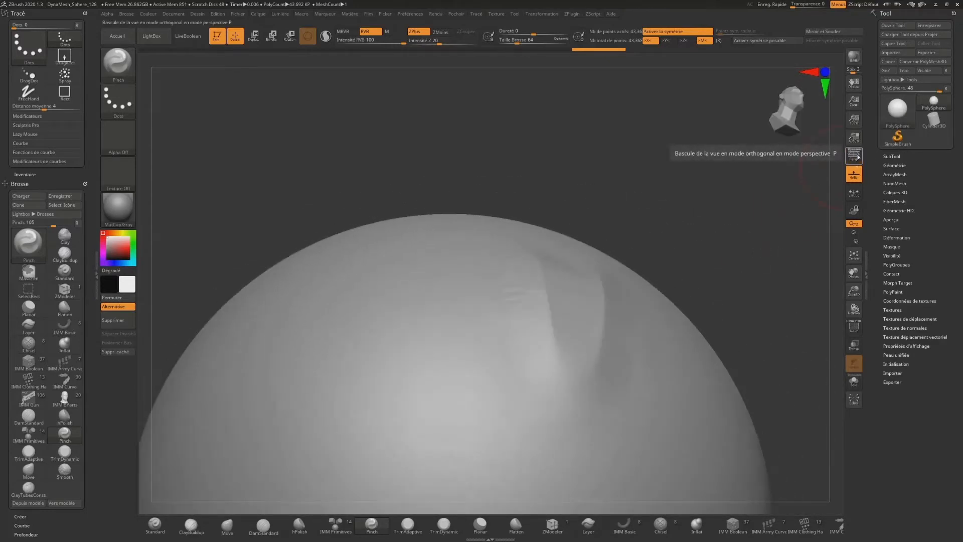
drag(790, 160, 724, 207)
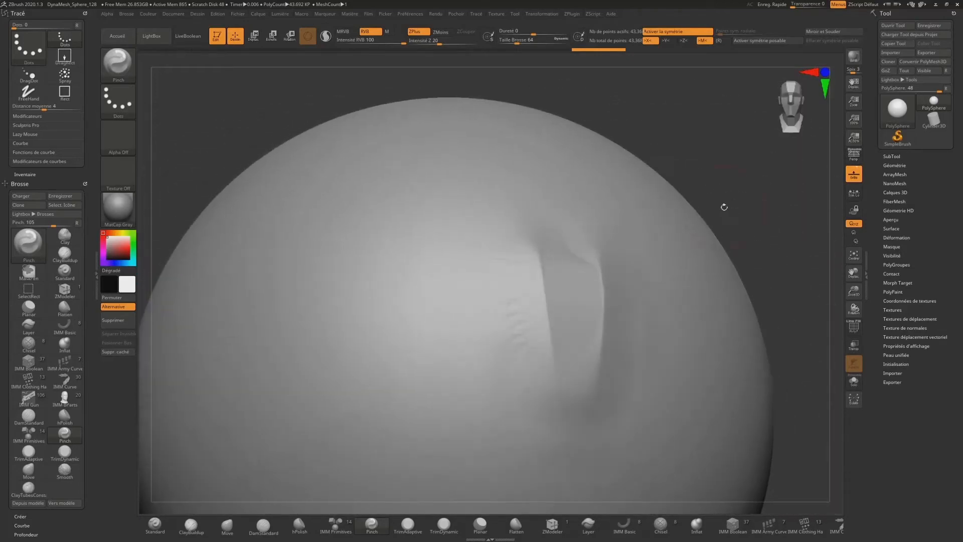
click(854, 156)
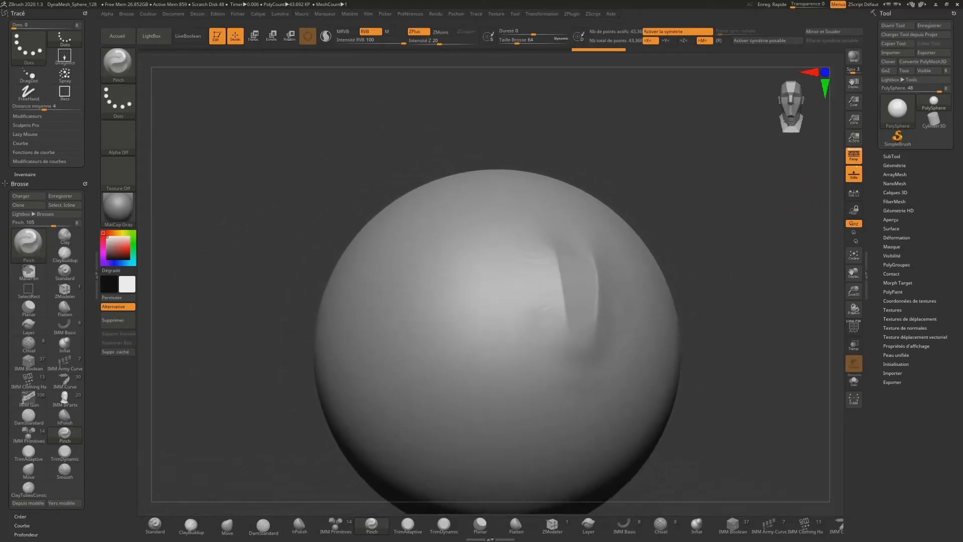
drag(737, 247, 731, 217)
Hide and redisplay the floor grid, and turn Local Symmetry on and off again
click(854, 175)
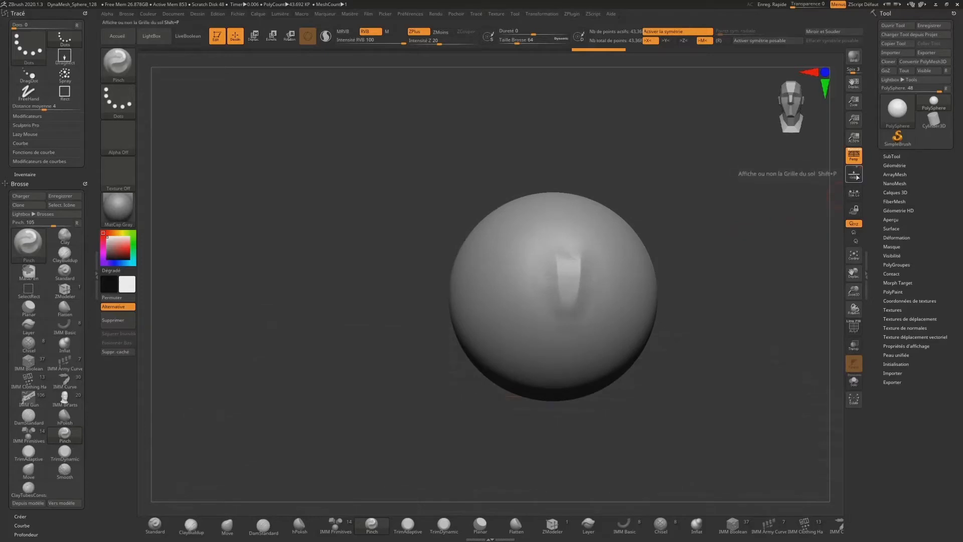
click(854, 175)
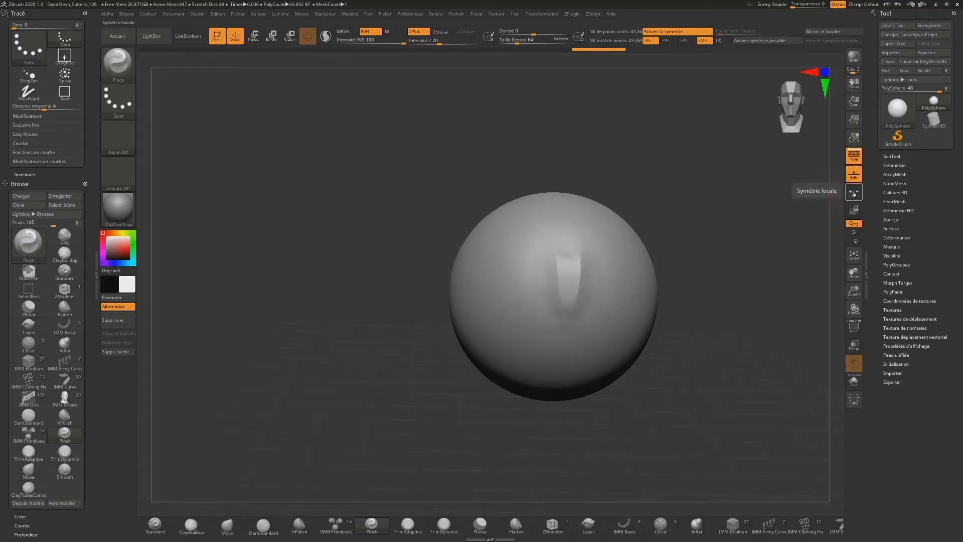
click(855, 195)
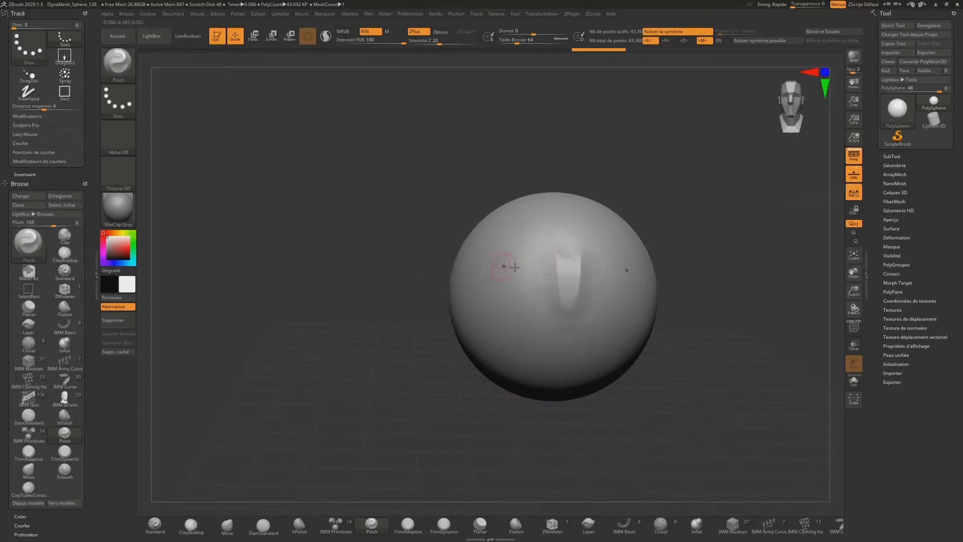
click(855, 193)
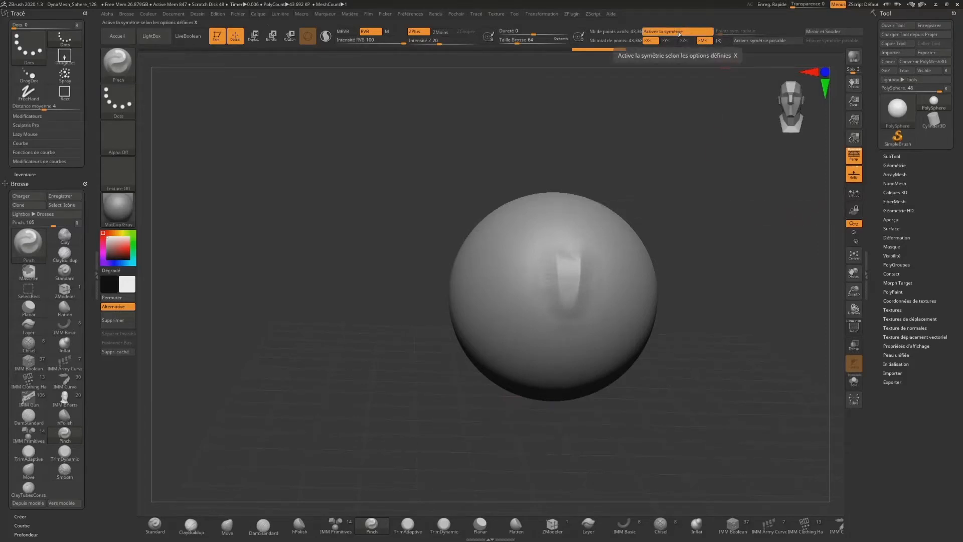
Look at the tool's Geometry settings, and restore the standard interface layout
click(899, 165)
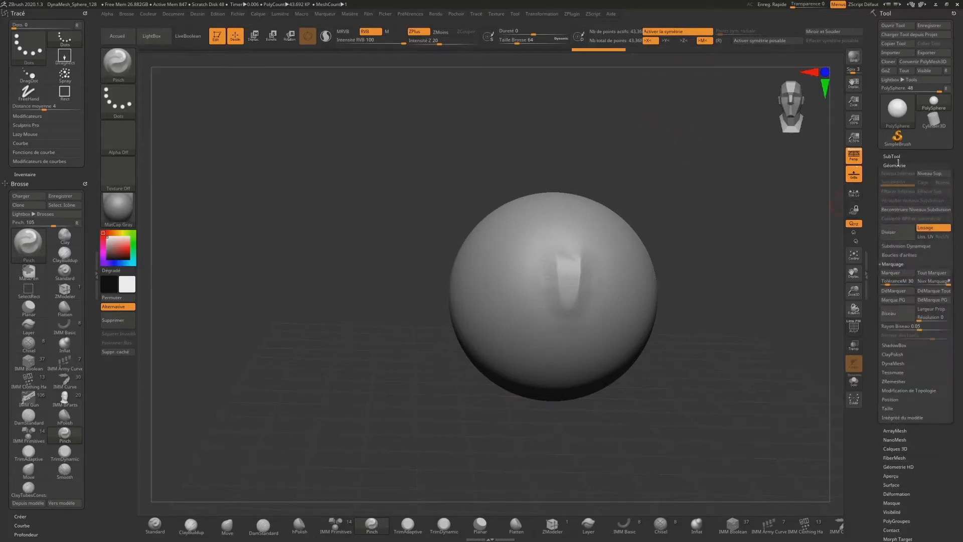
click(897, 161)
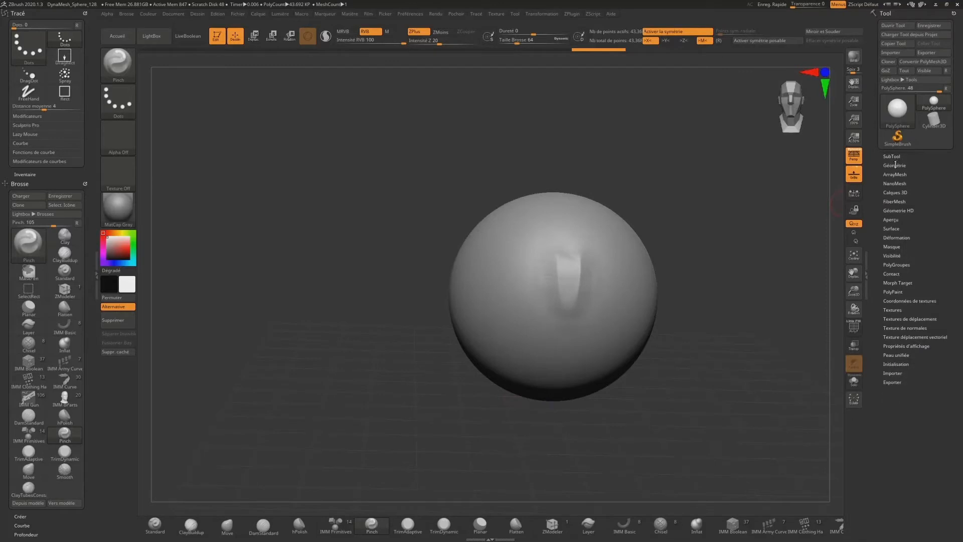
click(418, 15)
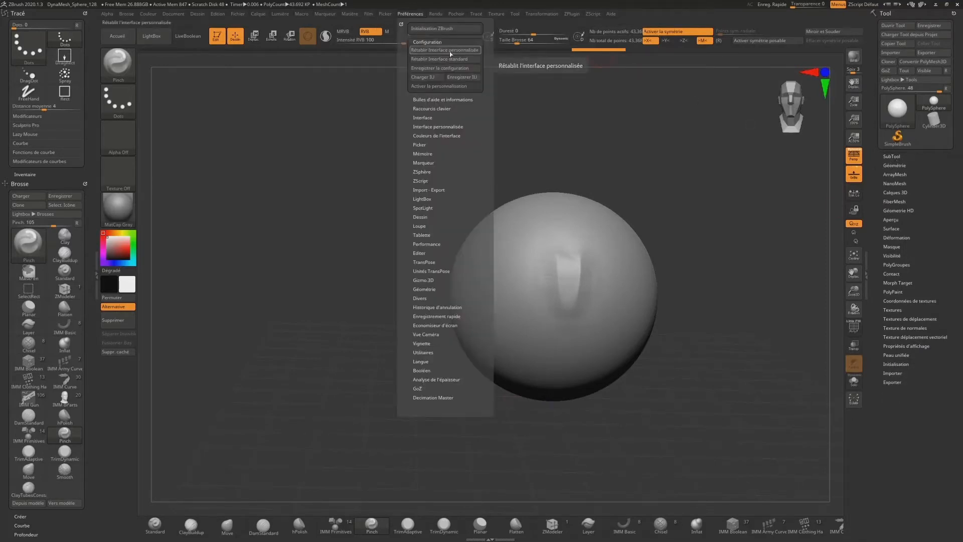
click(449, 59)
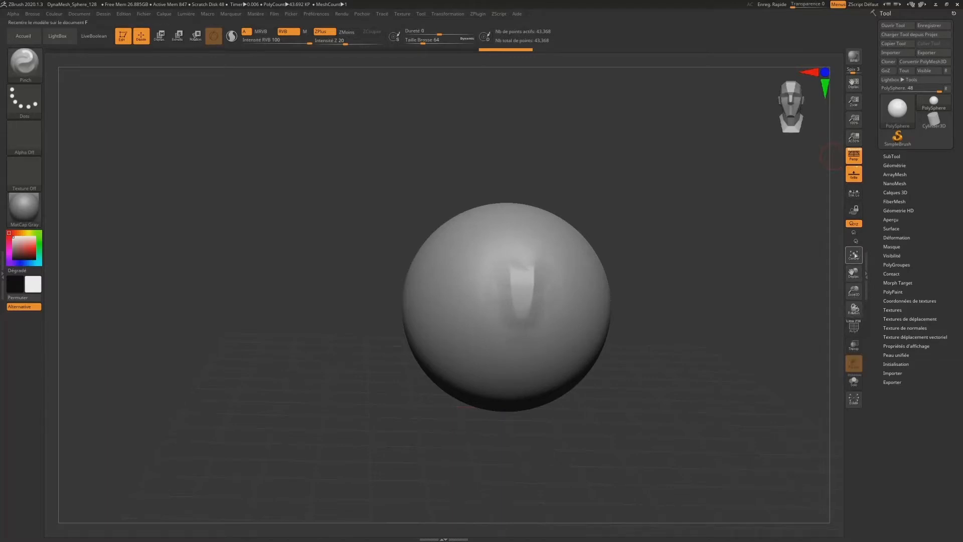
Try Local Symmetry on the sphere with it switched on and off, and examine the tool's SubTool and Geometry sections
click(857, 196)
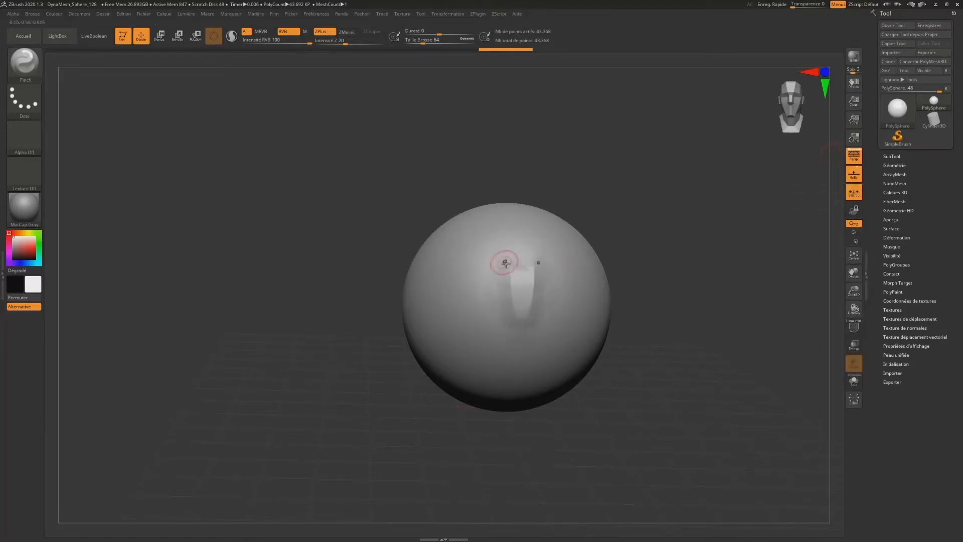
click(857, 194)
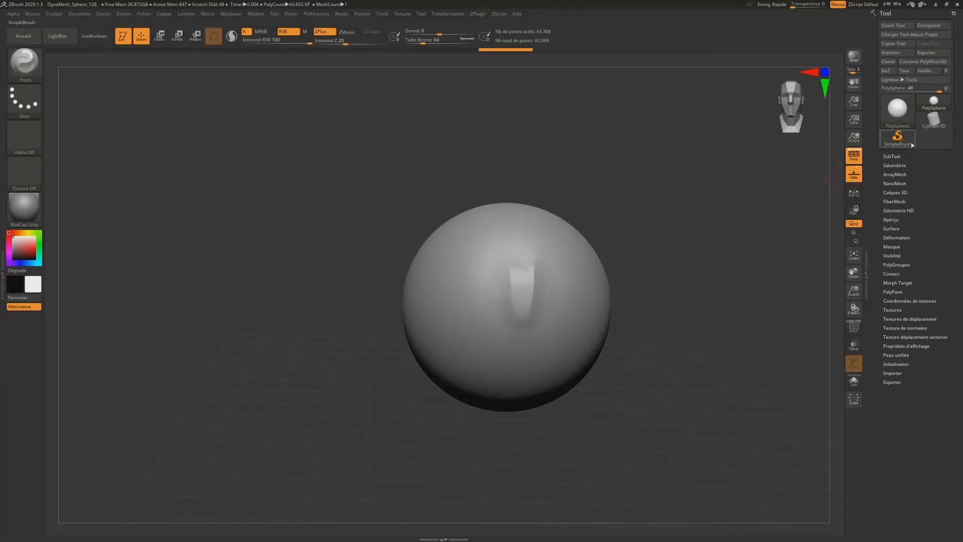
click(892, 156)
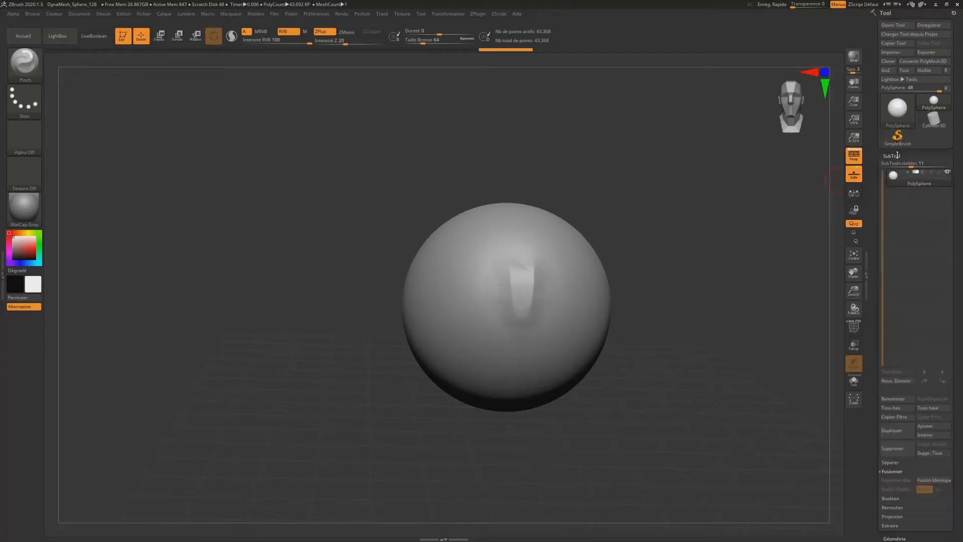
click(898, 156)
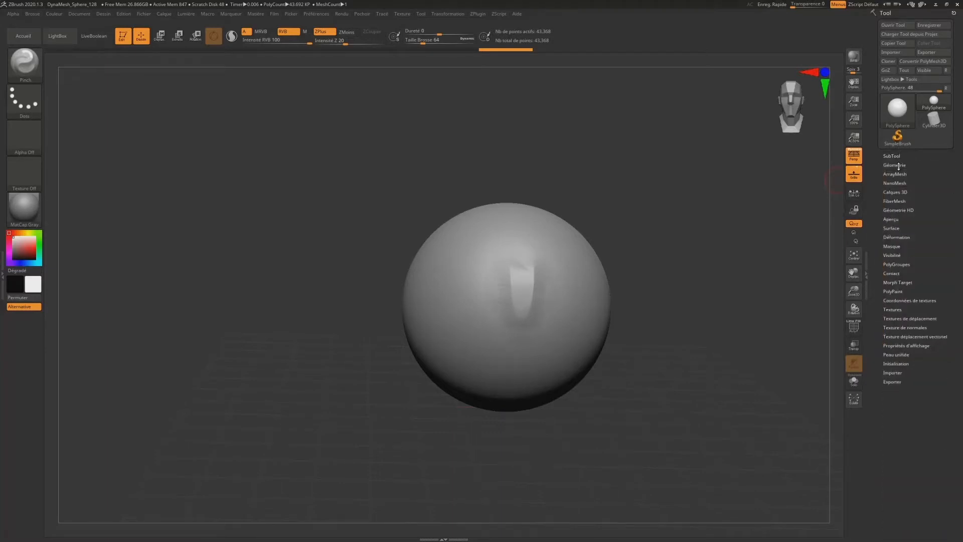
click(898, 165)
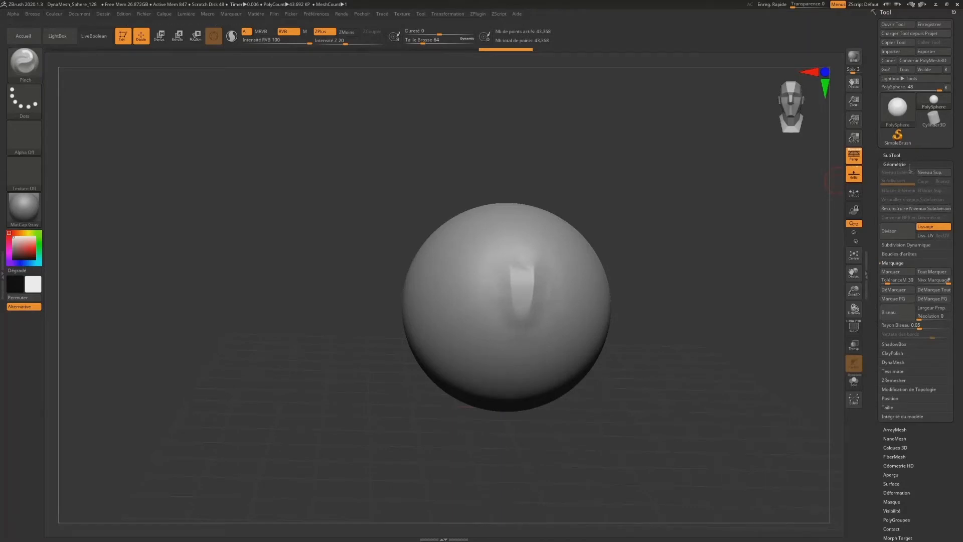
click(902, 164)
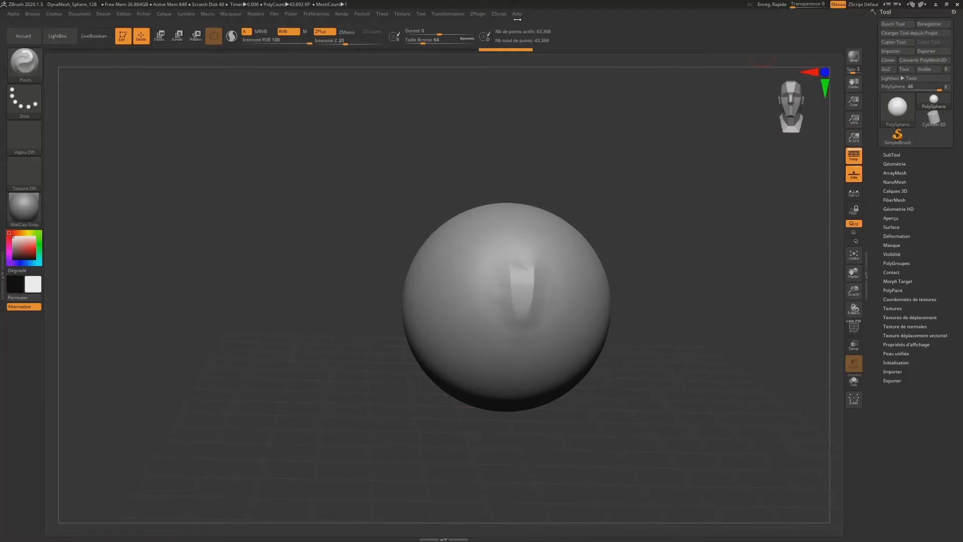
Review the symmetry options in the Transform settings and switch off X-axis symmetry
click(462, 16)
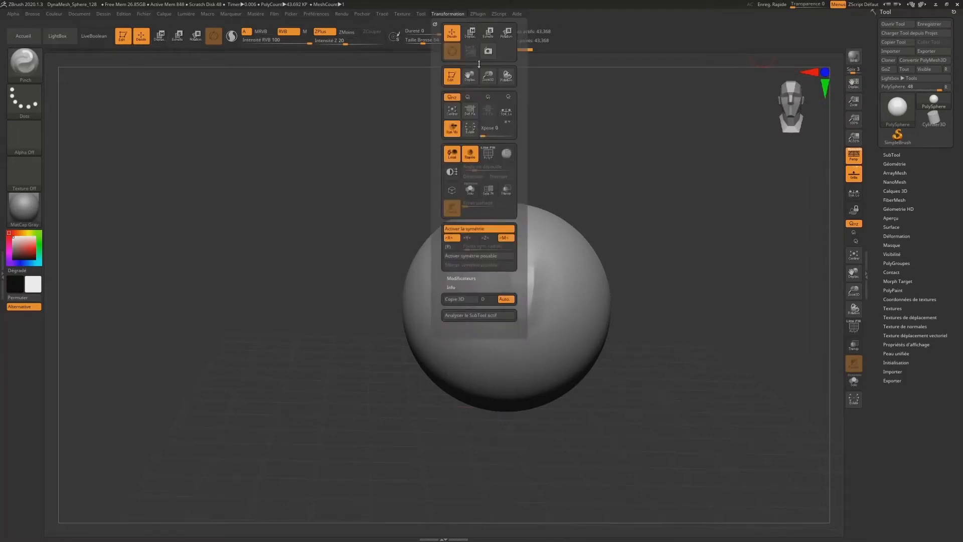
click(447, 15)
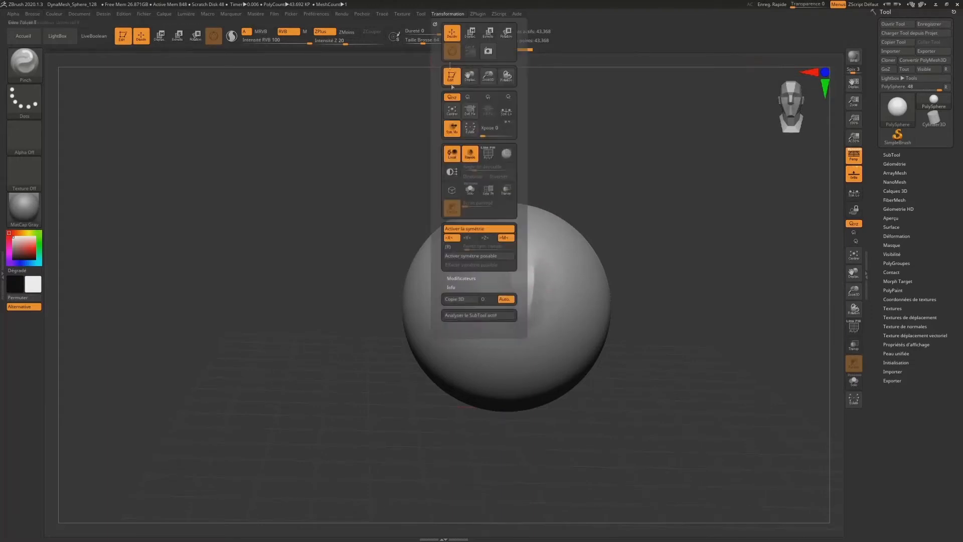
key(x)
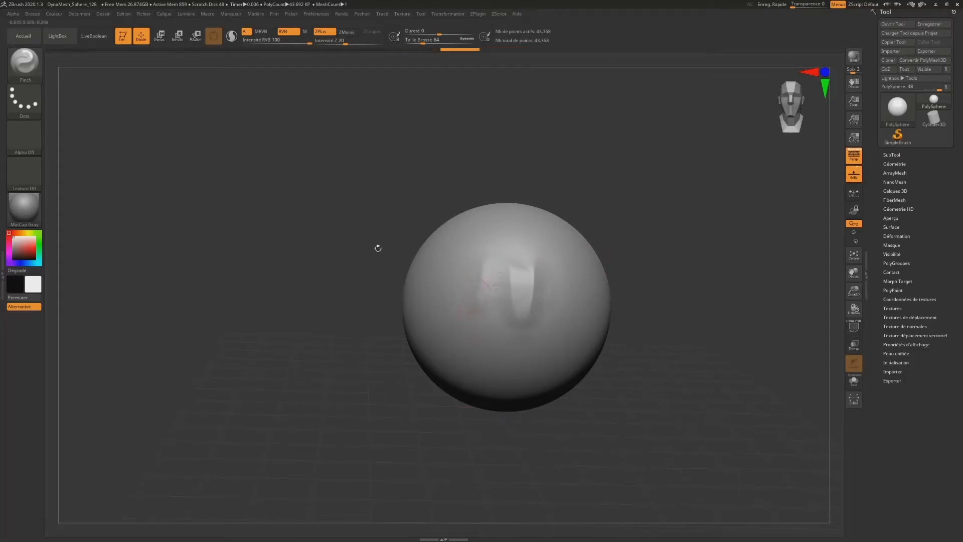
Choose the Clay brush, switch to ClayBuildup, and sculpt a few one-sided strokes on the left half of the sphere's front
click(25, 70)
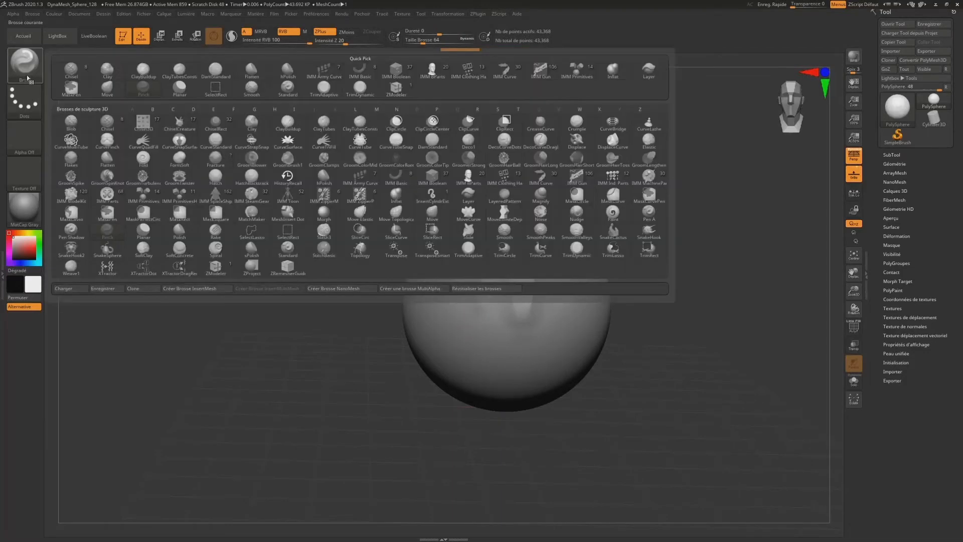
click(112, 70)
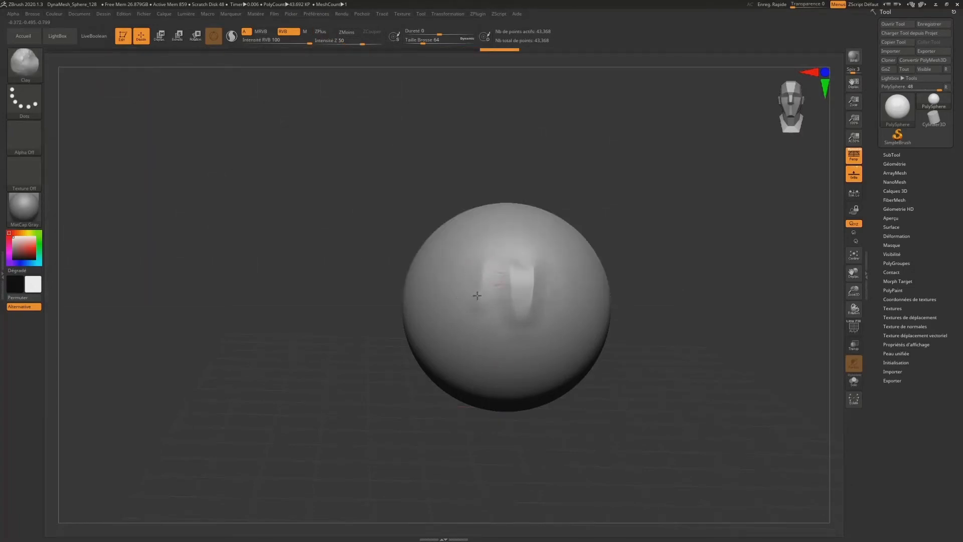
click(17, 72)
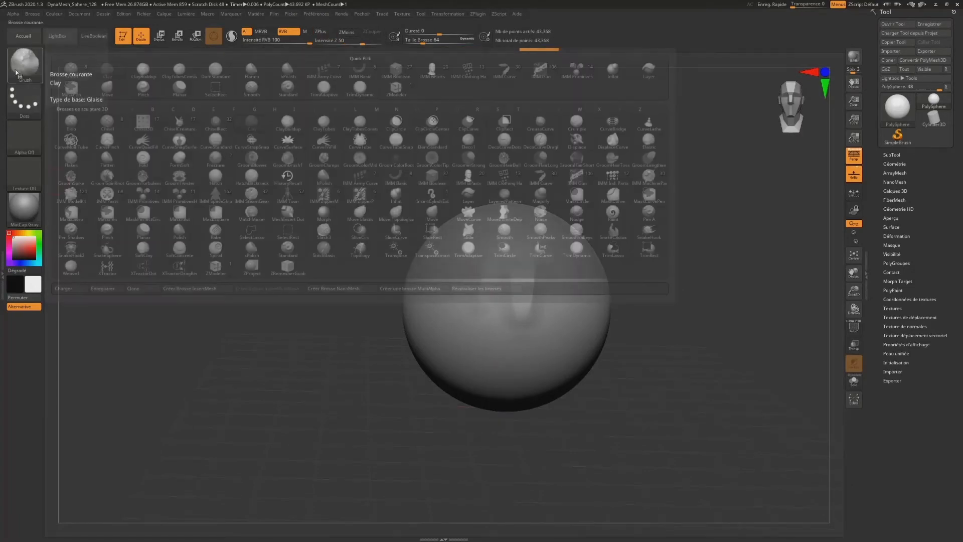
click(144, 74)
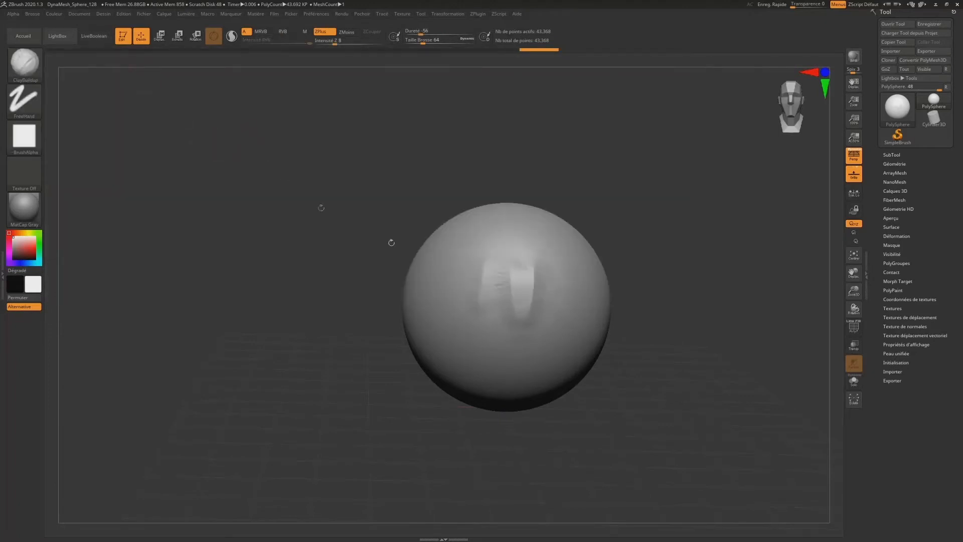
mouse_move(477, 278)
mouse_down()
mouse_move(479, 311)
mouse_move(481, 250)
mouse_move(475, 310)
mouse_move(485, 262)
mouse_up()
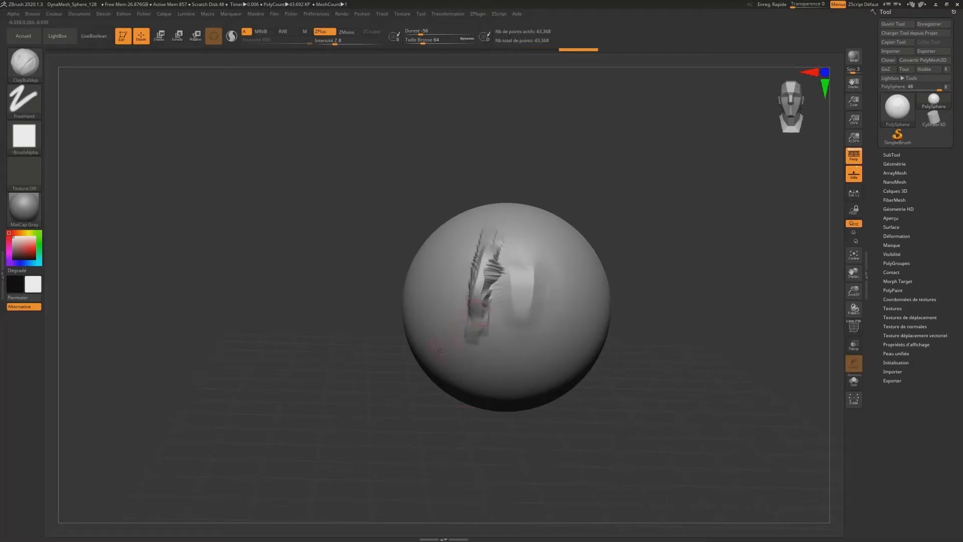
drag(439, 352, 455, 310)
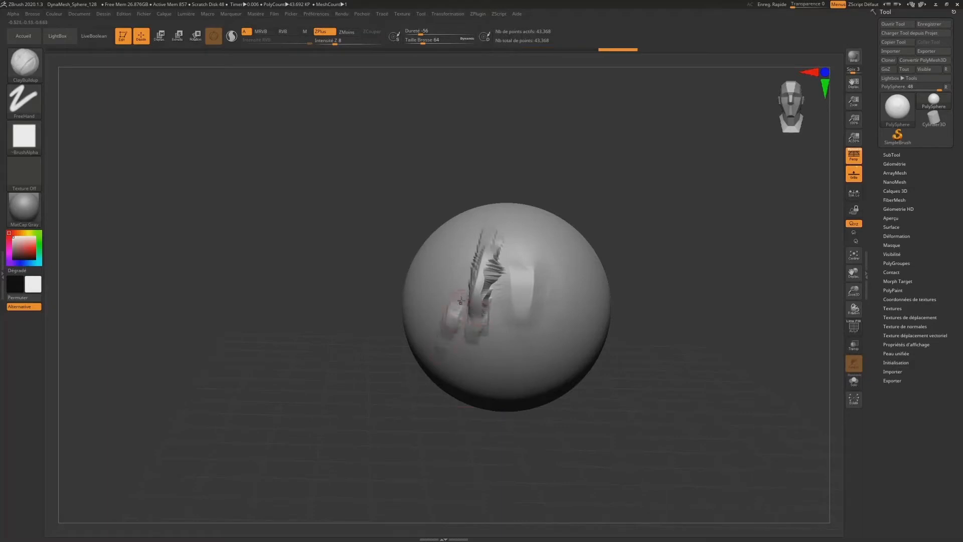
Activate symmetry on the X axis and sculpt mirrored ClayBuildup strokes across the sphere's front
click(437, 16)
click(437, 17)
click(435, 17)
click(459, 15)
click(481, 230)
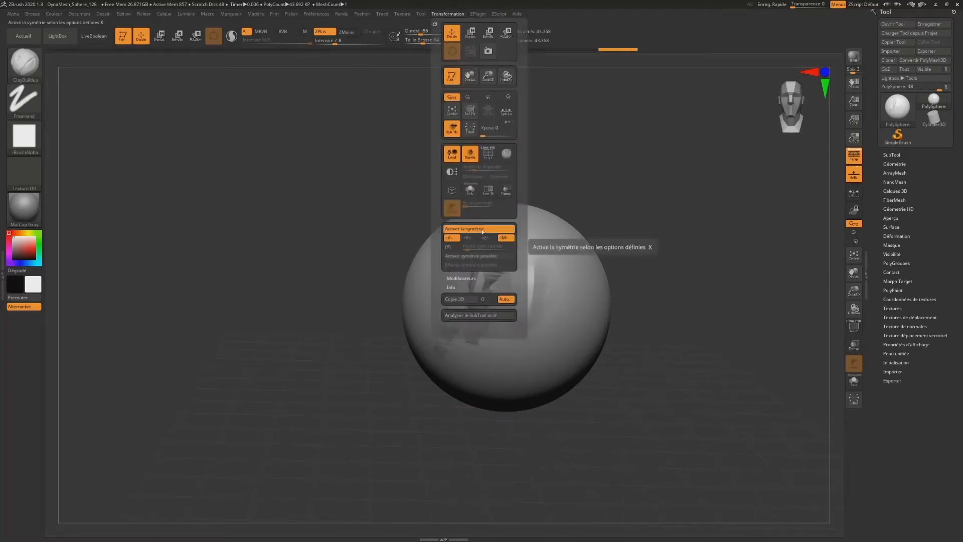
mouse_move(549, 262)
mouse_down()
mouse_move(578, 273)
mouse_move(556, 329)
mouse_move(569, 294)
mouse_move(558, 245)
mouse_move(546, 250)
mouse_up()
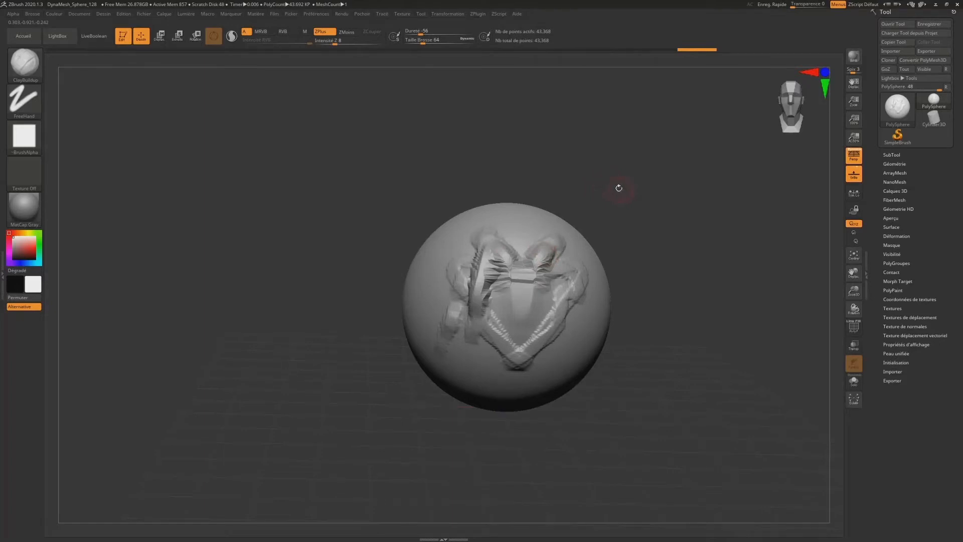
Restore the custom interface layout from the configuration preferences
click(316, 13)
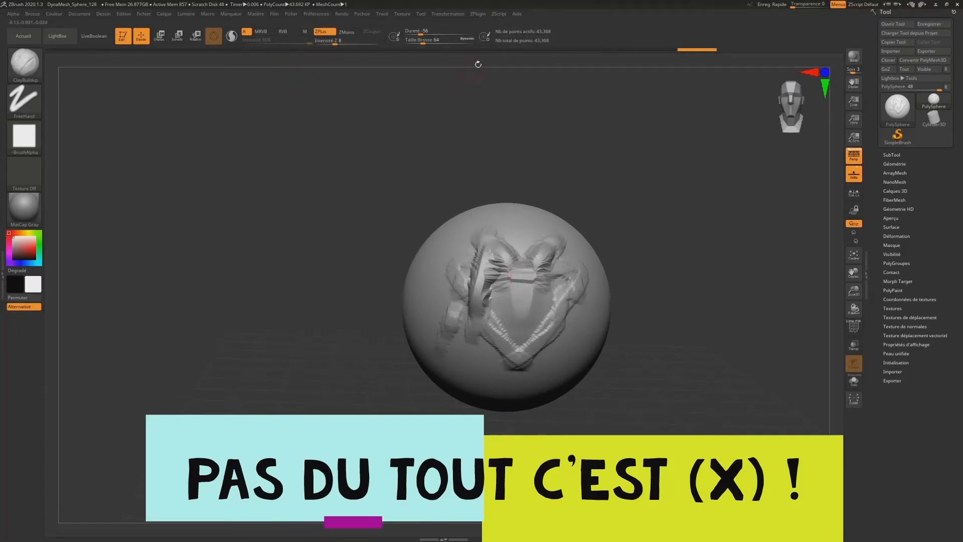
click(455, 15)
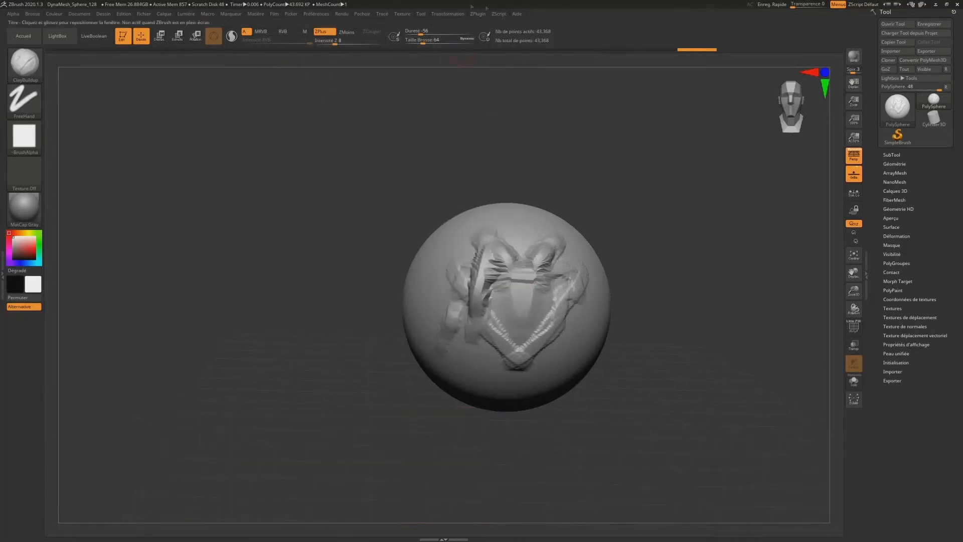
click(444, 15)
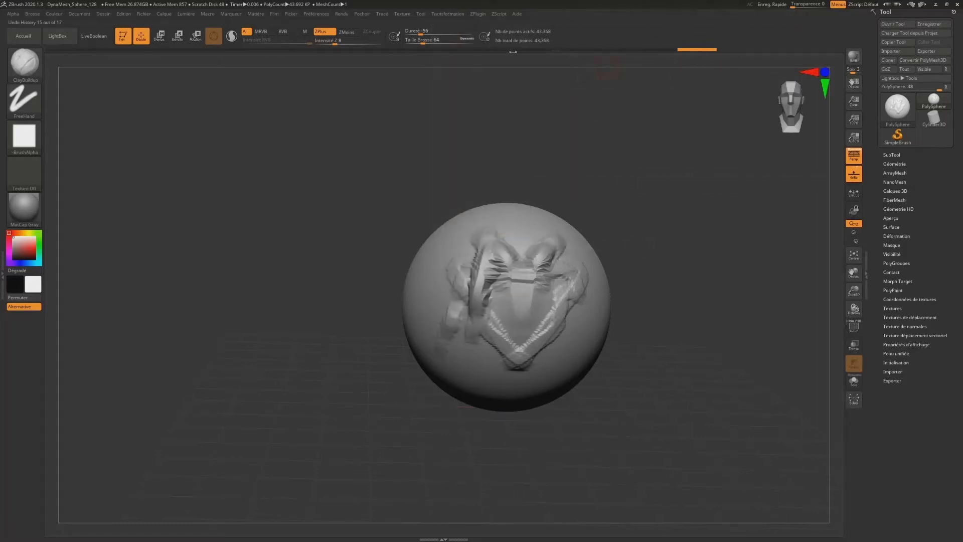
click(321, 14)
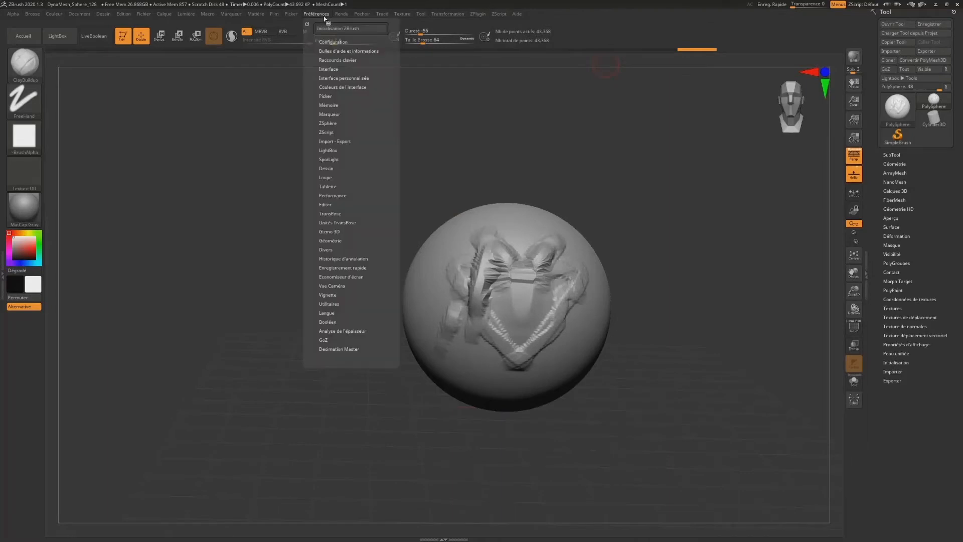
click(339, 42)
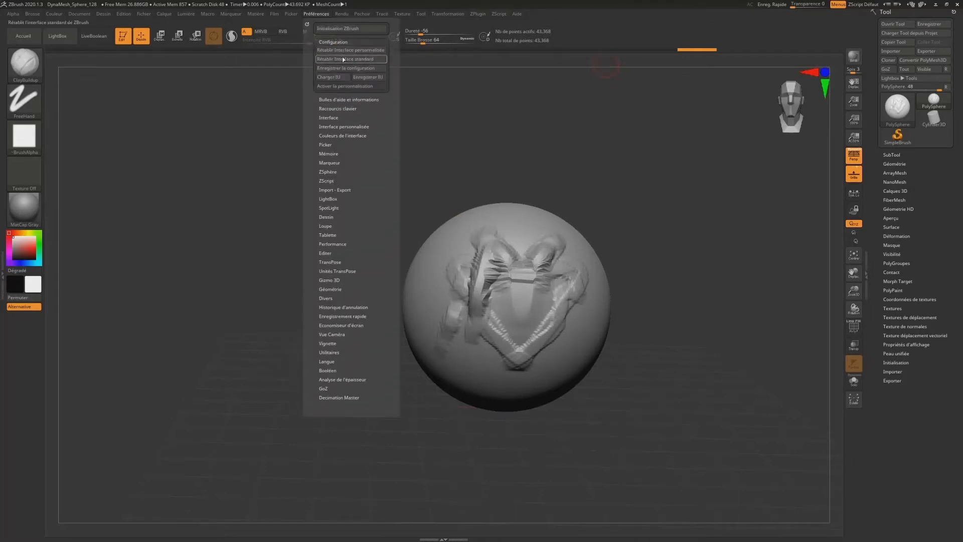
click(347, 51)
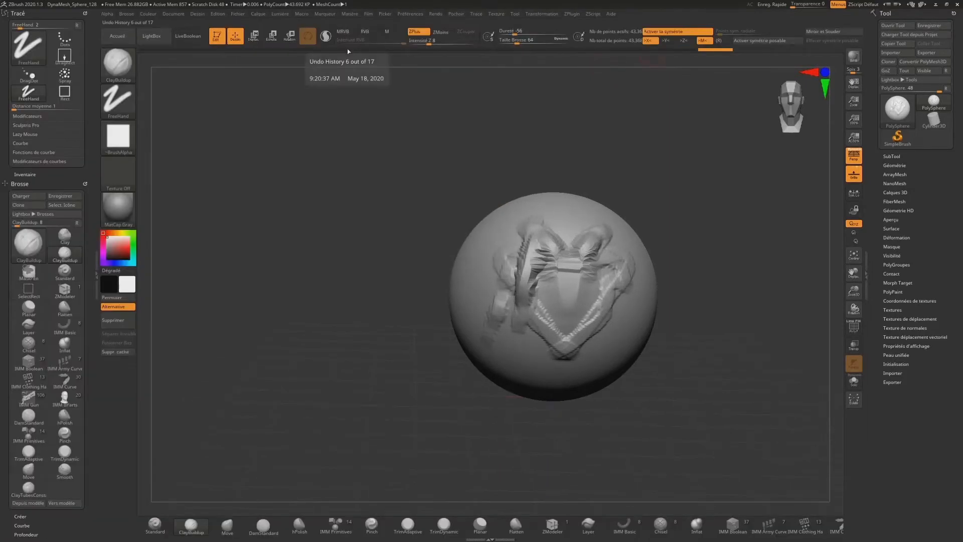
Change the interface language from French to English in the preferences
click(411, 14)
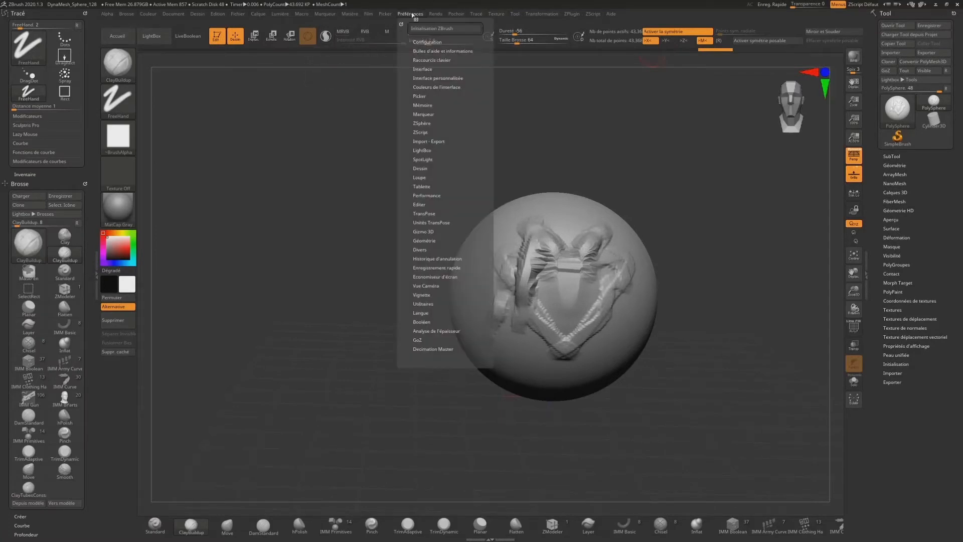
click(418, 42)
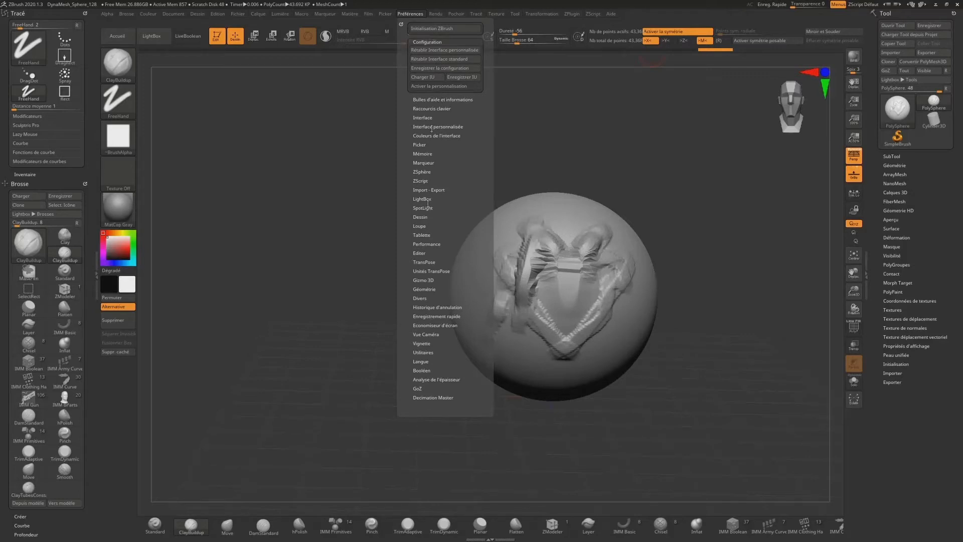
click(403, 15)
click(425, 361)
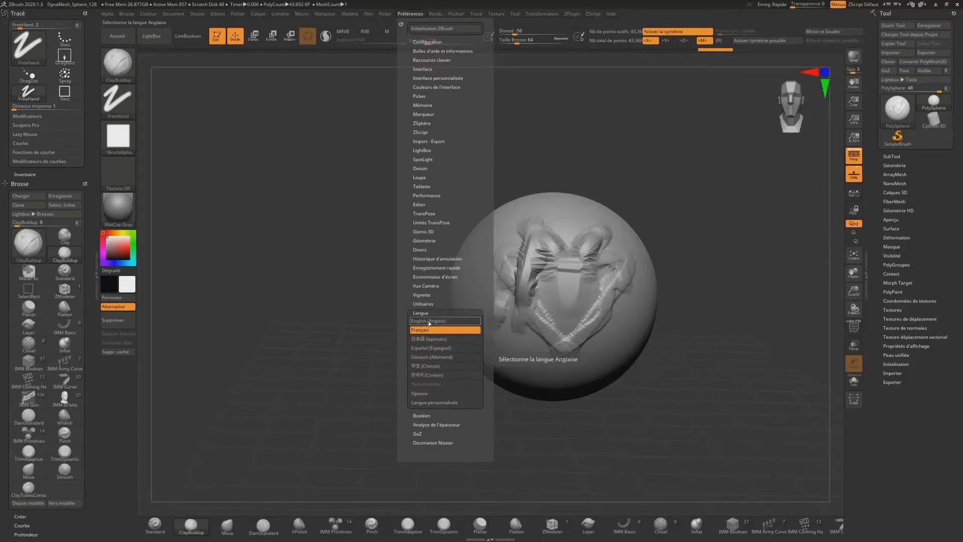
click(430, 332)
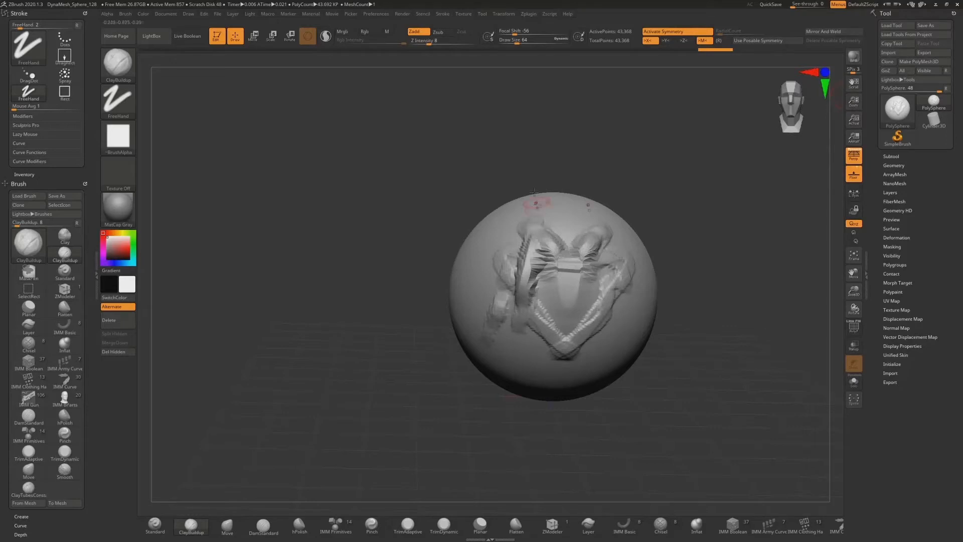
Examine the configuration preferences for restoring the custom or standard interface
click(500, 15)
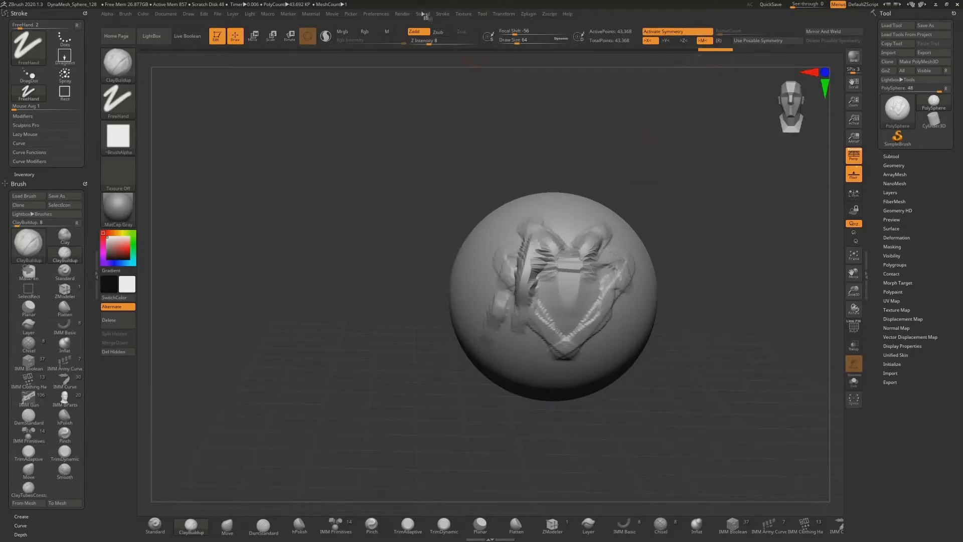
click(388, 14)
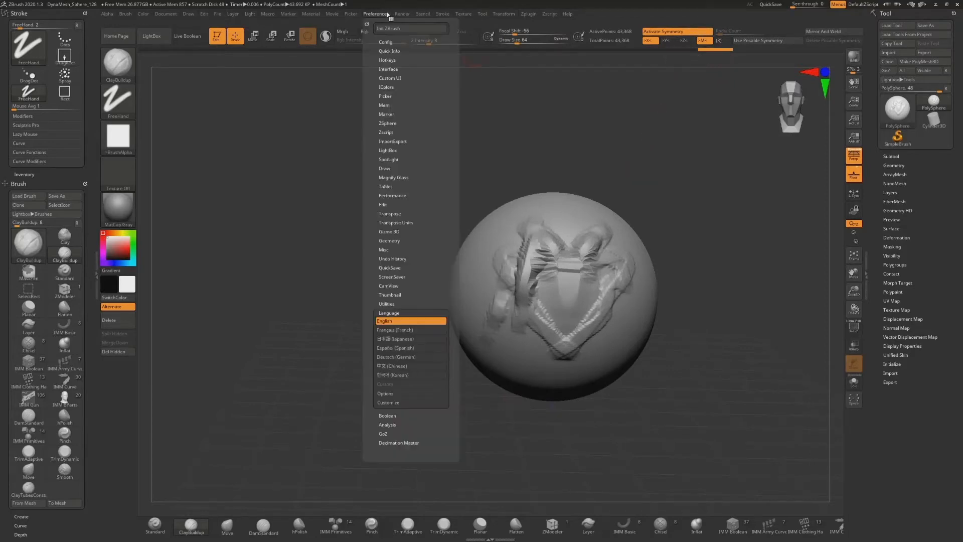
click(389, 42)
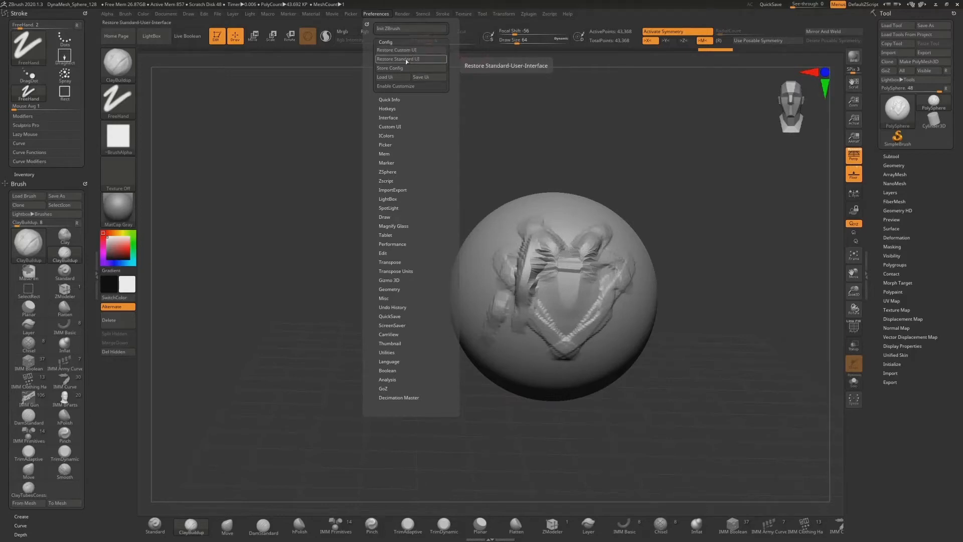
click(406, 65)
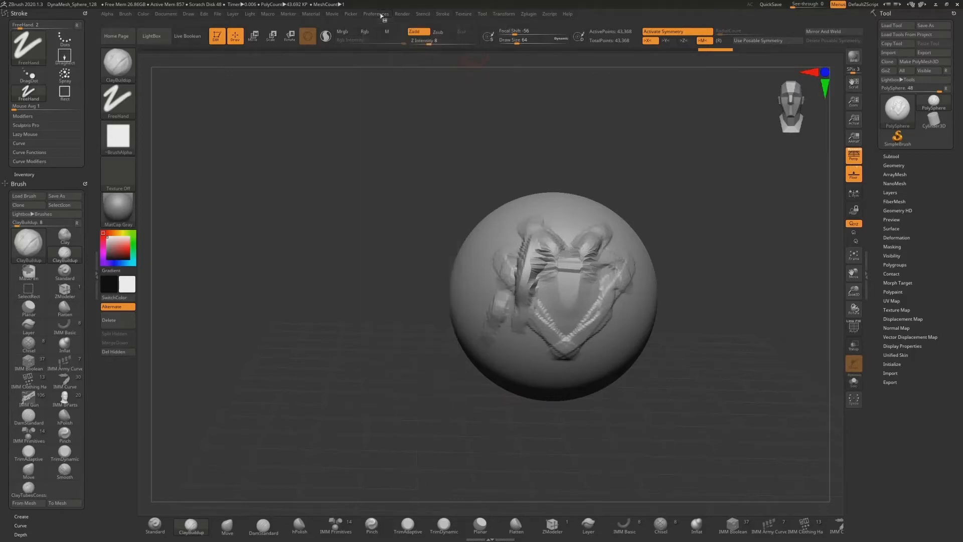
Rotate the view around the sphere on all axes, and compare it with rotation restricted to the Y axis
drag(593, 160, 661, 169)
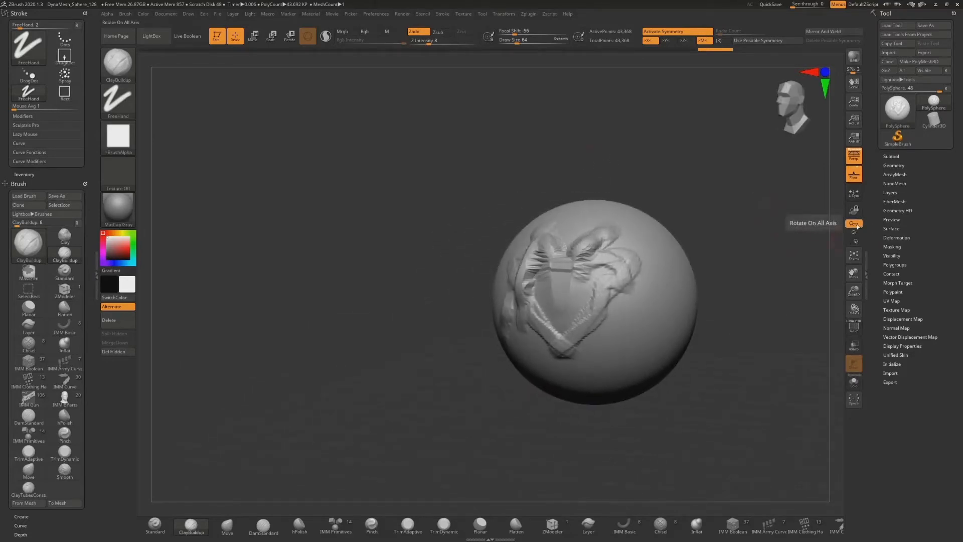
mouse_move(735, 206)
mouse_down()
mouse_move(772, 208)
mouse_move(712, 210)
mouse_move(792, 217)
mouse_up()
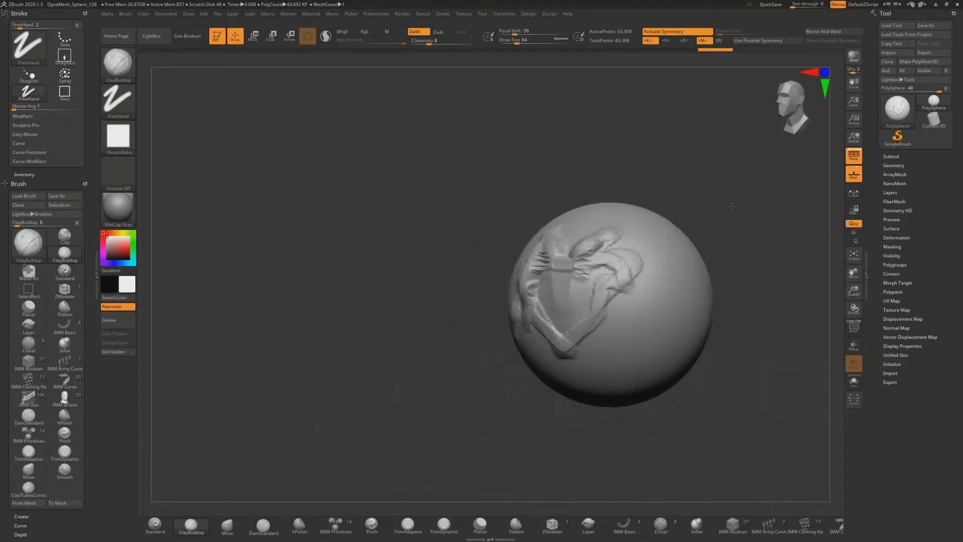
click(854, 232)
mouse_move(730, 232)
mouse_down()
mouse_move(626, 235)
mouse_move(587, 221)
mouse_move(657, 202)
mouse_up()
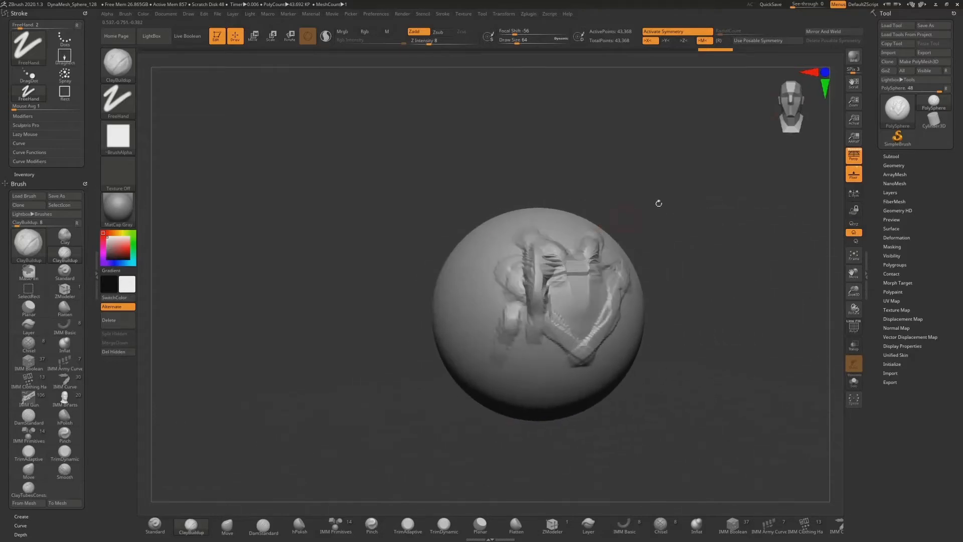
mouse_move(722, 165)
mouse_down()
mouse_move(768, 183)
mouse_move(695, 187)
mouse_move(707, 187)
mouse_up()
mouse_move(716, 237)
mouse_down()
mouse_move(658, 226)
mouse_move(742, 228)
mouse_move(542, 225)
mouse_move(677, 230)
mouse_up()
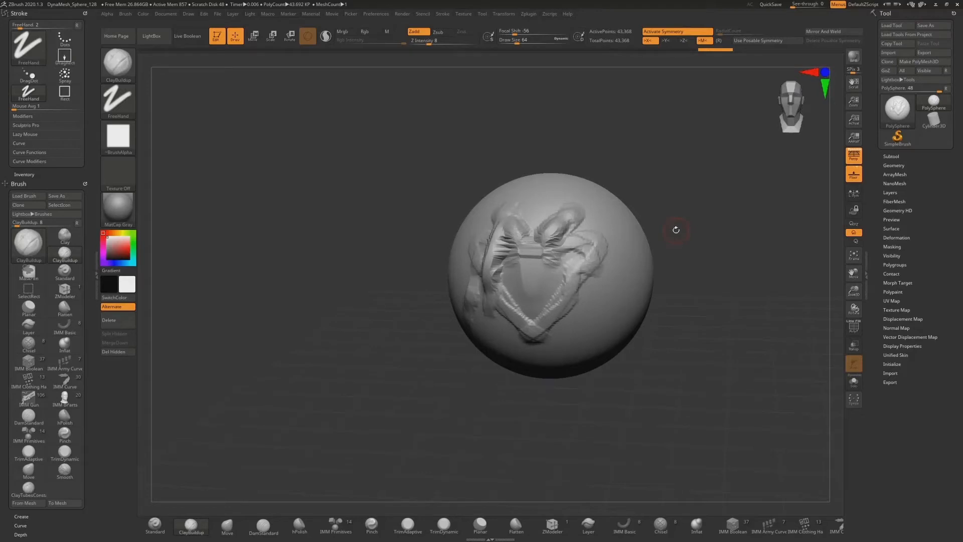
mouse_move(676, 229)
mouse_down()
mouse_move(567, 227)
mouse_move(754, 236)
mouse_move(681, 231)
mouse_up()
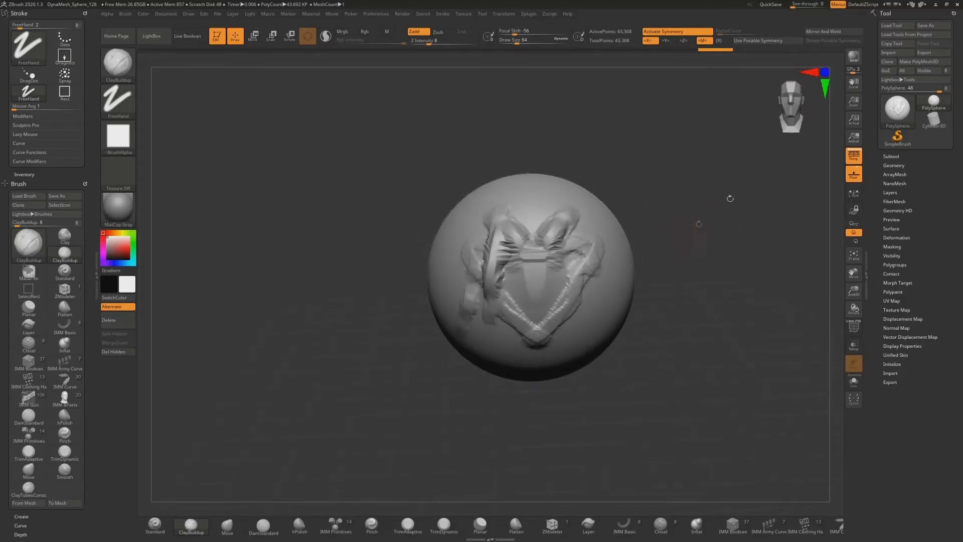
Turn off perspective distortion, and try rotation on all axes before restricting it to the Y axis again
click(853, 156)
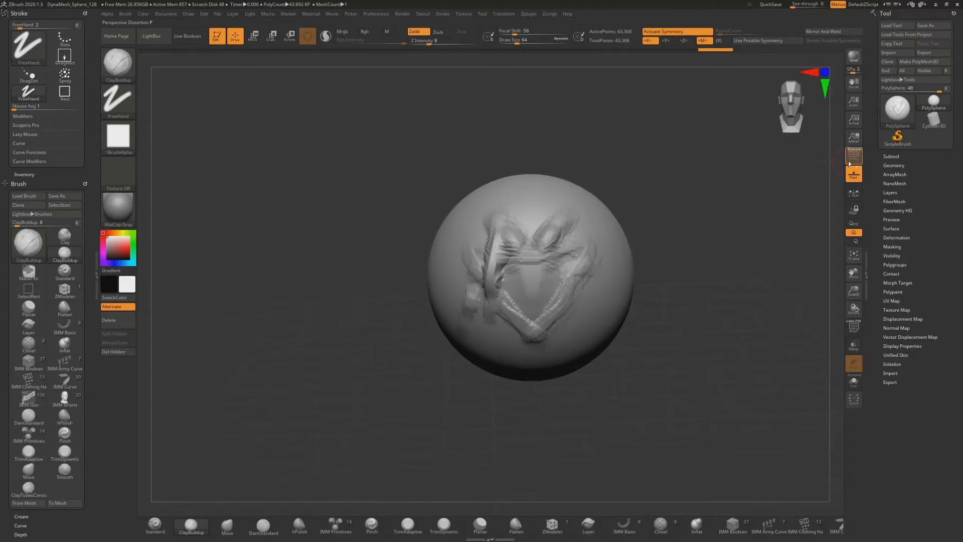
click(854, 223)
drag(752, 223, 642, 300)
click(853, 232)
mouse_move(662, 251)
mouse_down()
mouse_move(637, 258)
mouse_move(652, 261)
mouse_move(656, 250)
mouse_up()
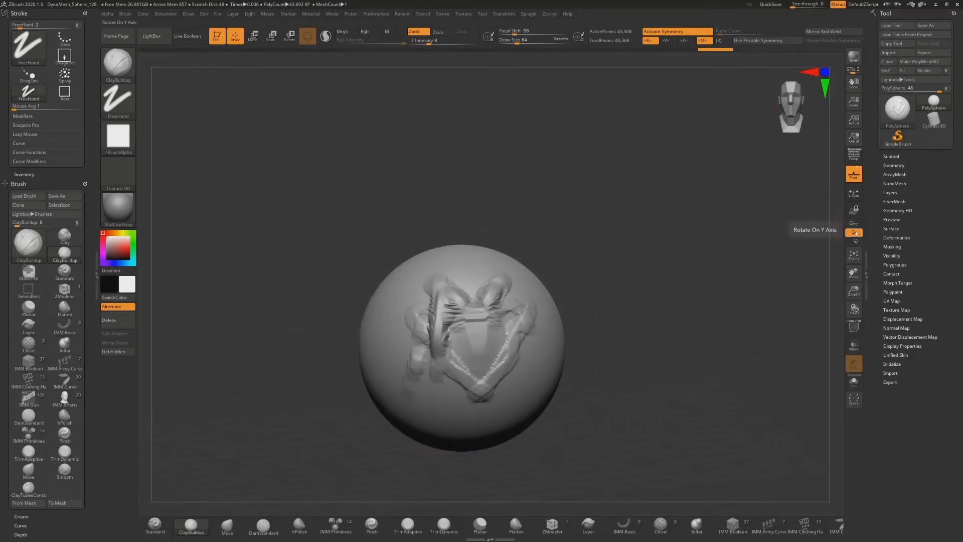
Use the navigation head to snap to a straight front view and turn around to the sphere's side
click(791, 99)
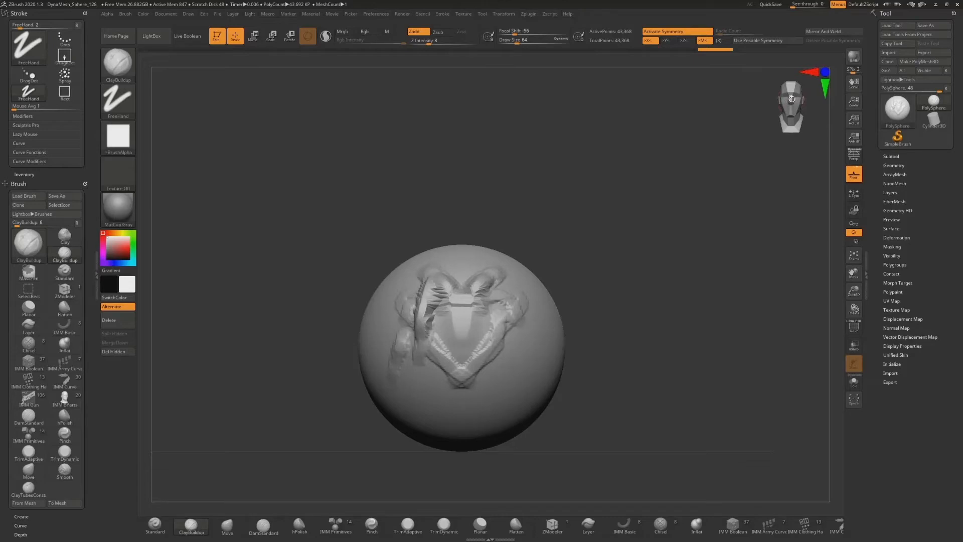
mouse_move(792, 99)
mouse_down()
mouse_move(802, 100)
mouse_move(782, 99)
mouse_move(803, 99)
mouse_up()
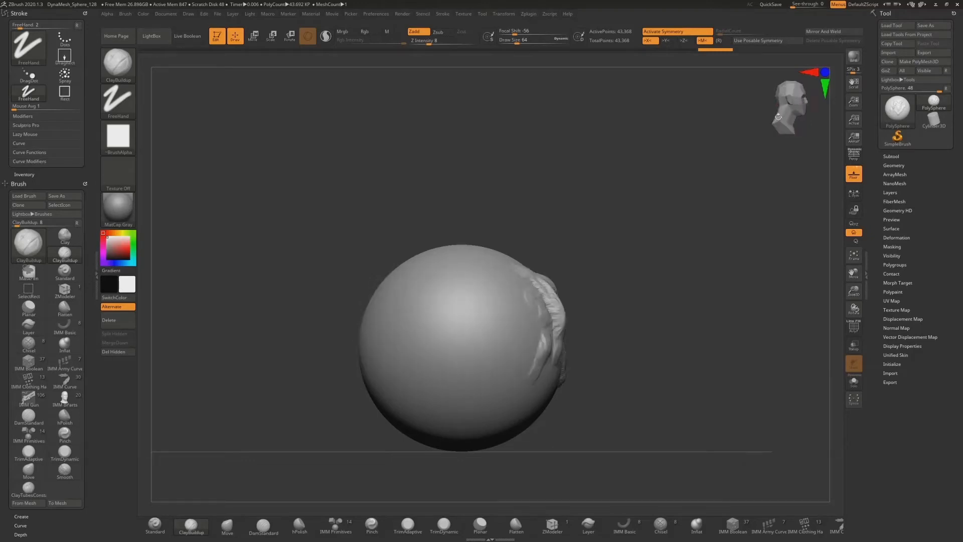
drag(740, 158, 711, 172)
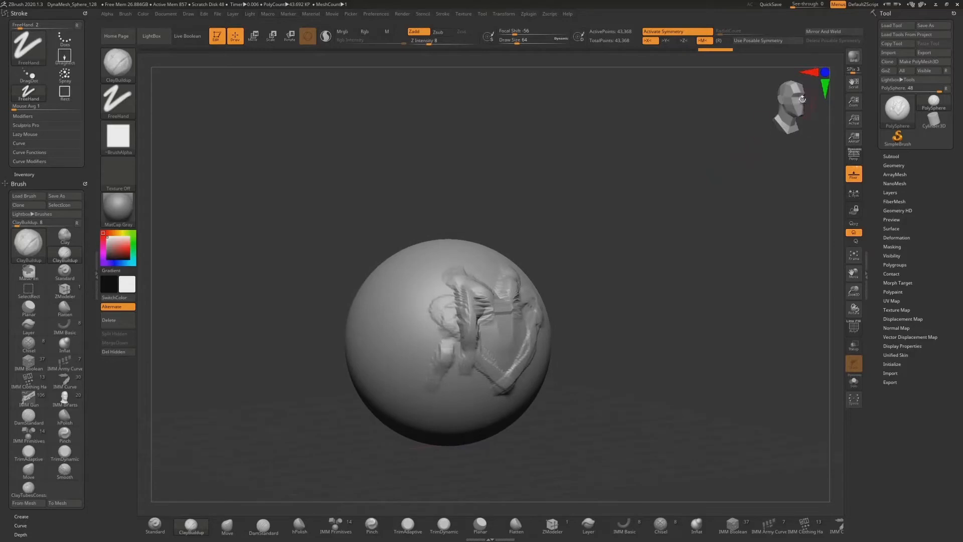
Turn the sphere back to a straight front view using the navigation head
mouse_move(802, 99)
mouse_down()
mouse_move(785, 100)
mouse_move(796, 100)
mouse_move(790, 85)
mouse_move(793, 118)
mouse_up()
drag(790, 105, 791, 99)
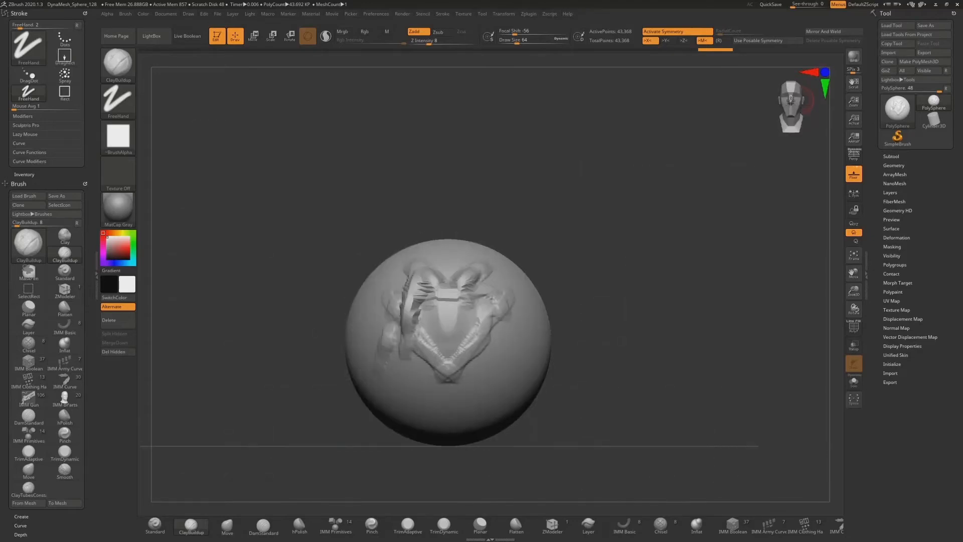
mouse_move(628, 258)
mouse_down()
mouse_move(635, 279)
mouse_move(626, 260)
mouse_move(607, 259)
mouse_move(660, 257)
mouse_move(681, 277)
mouse_move(424, 274)
mouse_move(627, 267)
mouse_up()
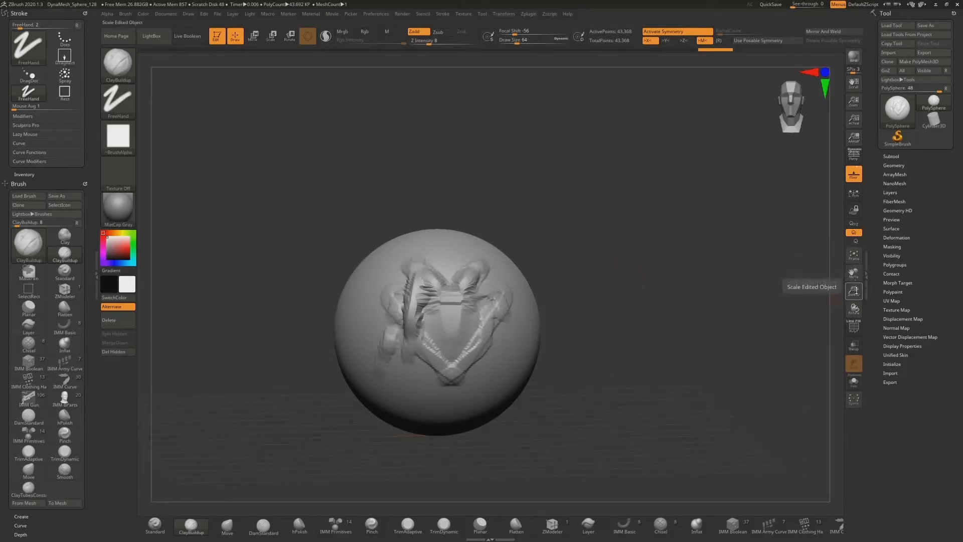
Display the sphere's polyframe, examine the mesh grid around the sculpted strokes from several angles, and hide it again
click(854, 328)
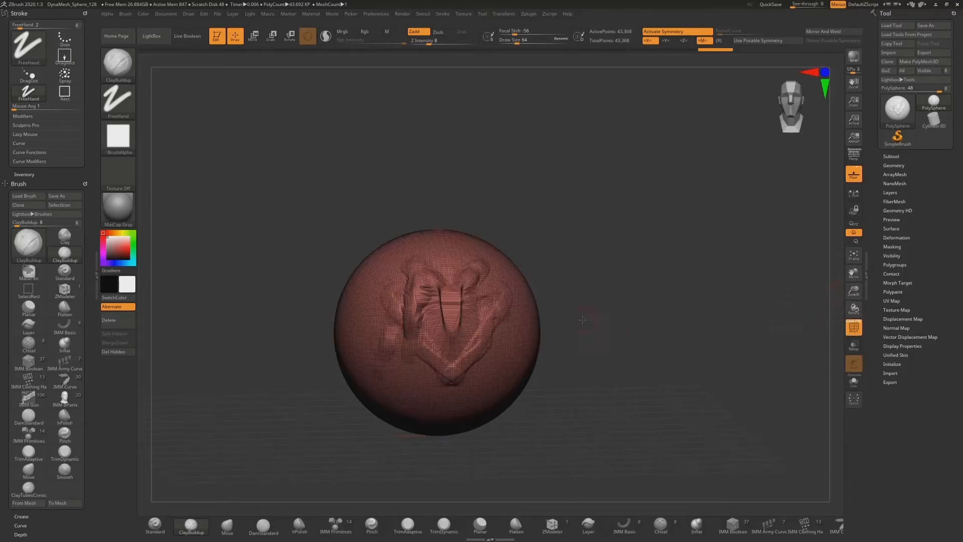
alt+drag(582, 319, 803, 292)
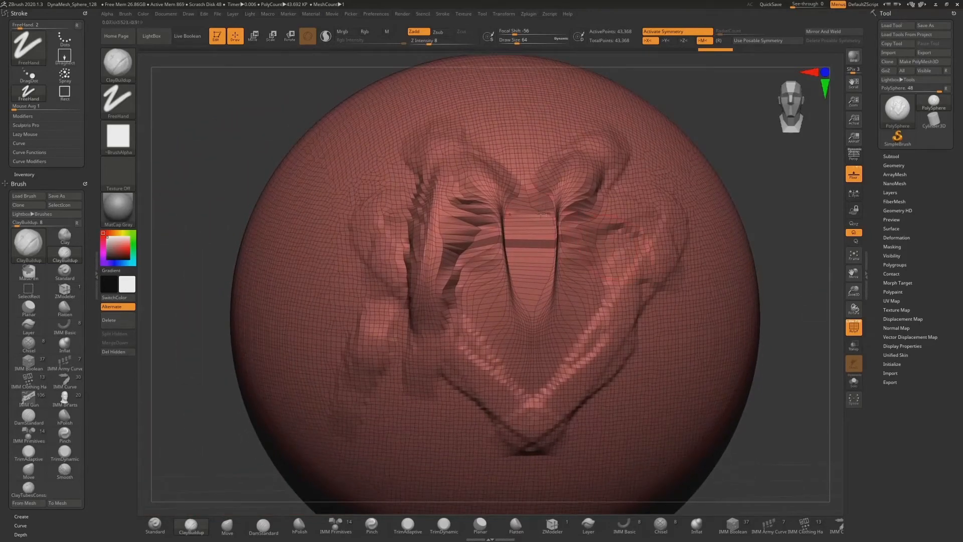
mouse_move(758, 136)
mouse_down()
mouse_move(731, 146)
mouse_move(735, 176)
mouse_up()
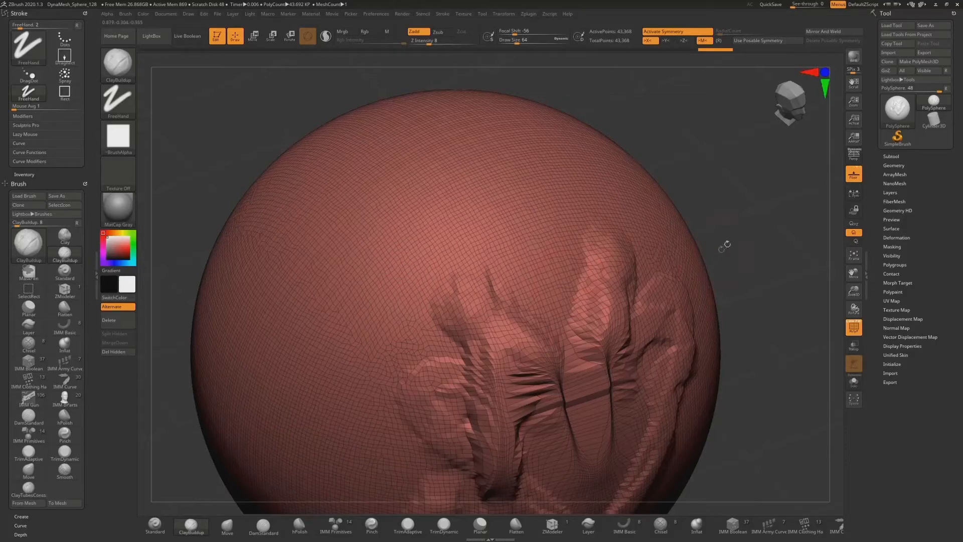
mouse_move(724, 245)
mouse_down()
mouse_move(712, 271)
mouse_move(742, 218)
mouse_up()
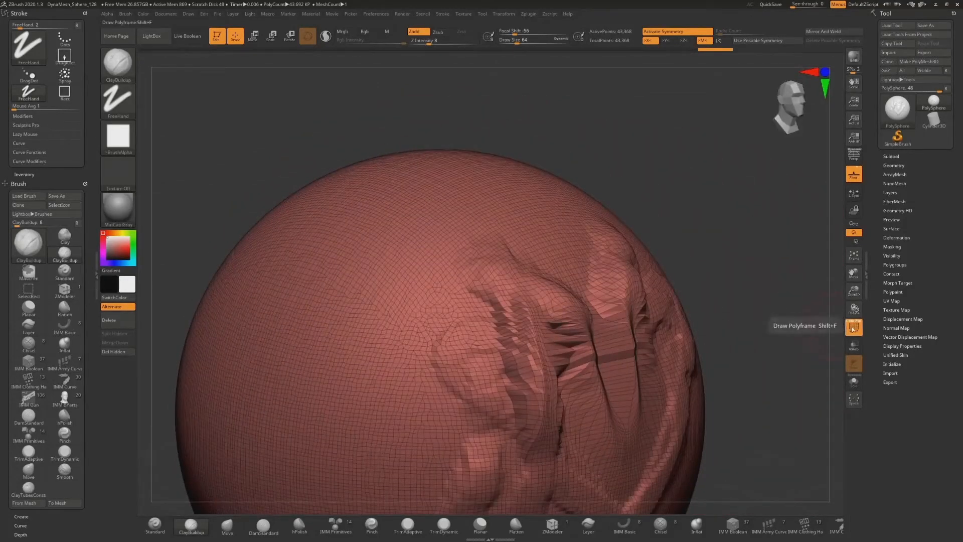
click(854, 328)
click(854, 328)
click(854, 329)
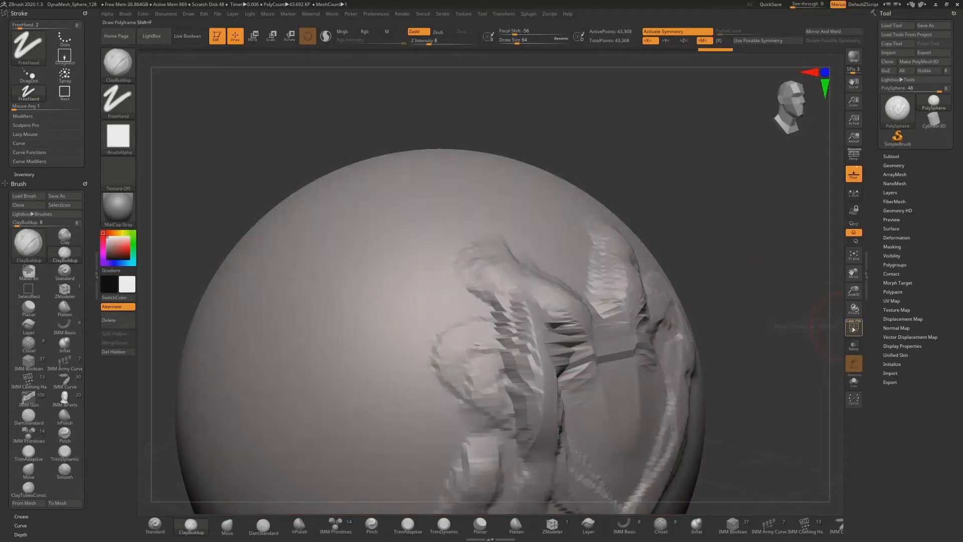
Turn on ghost transparency, view the sculpted sphere with it, and turn it off again
drag(732, 289, 713, 237)
click(854, 345)
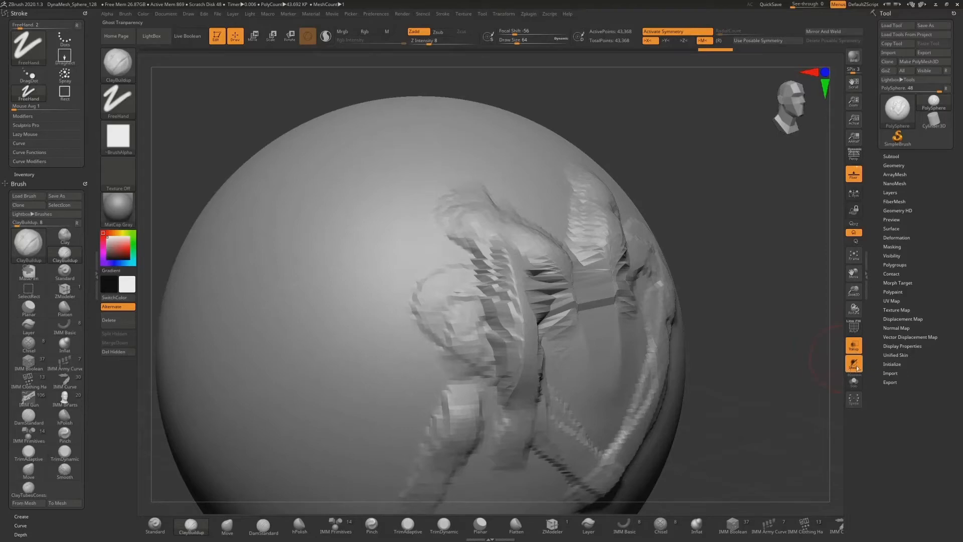
mouse_move(813, 344)
mouse_down()
mouse_move(722, 264)
mouse_move(709, 331)
mouse_move(767, 323)
mouse_up()
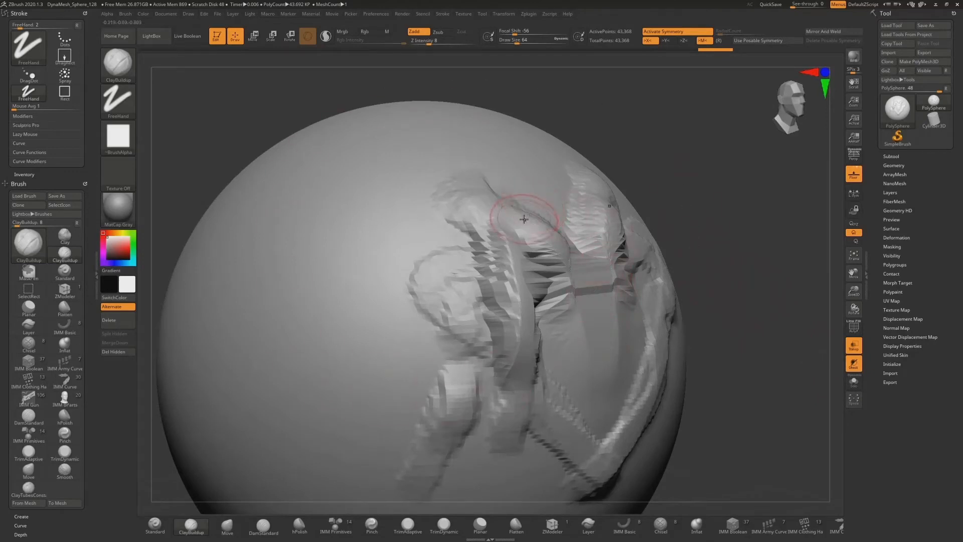
drag(413, 283, 462, 247)
drag(762, 257, 769, 286)
click(854, 345)
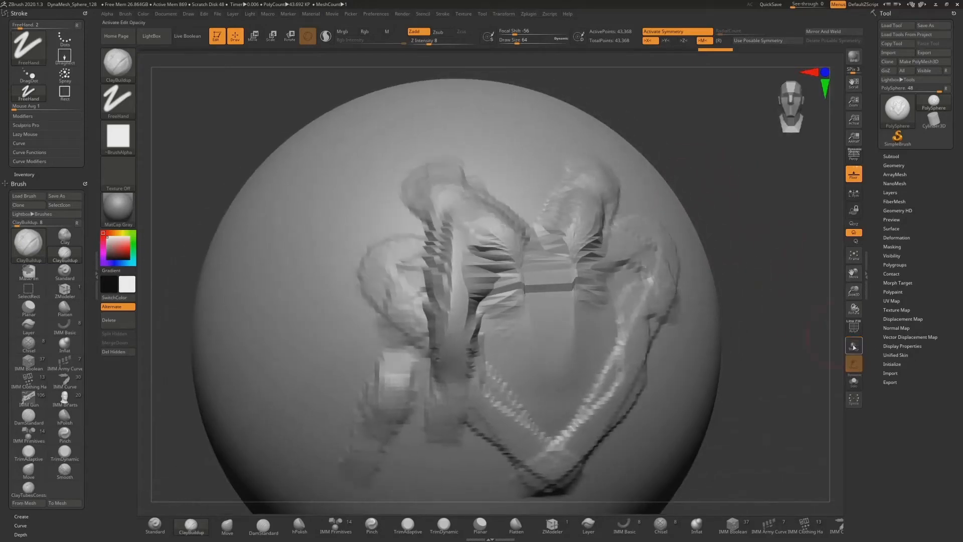
Try Solo mode on the sphere, check the model's subtool list, and leave Solo mode off
click(853, 382)
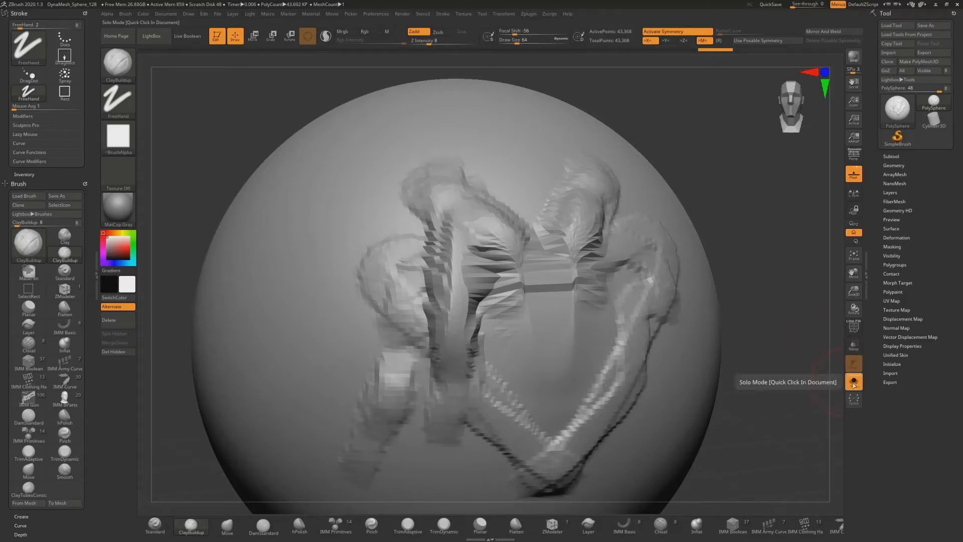
click(854, 383)
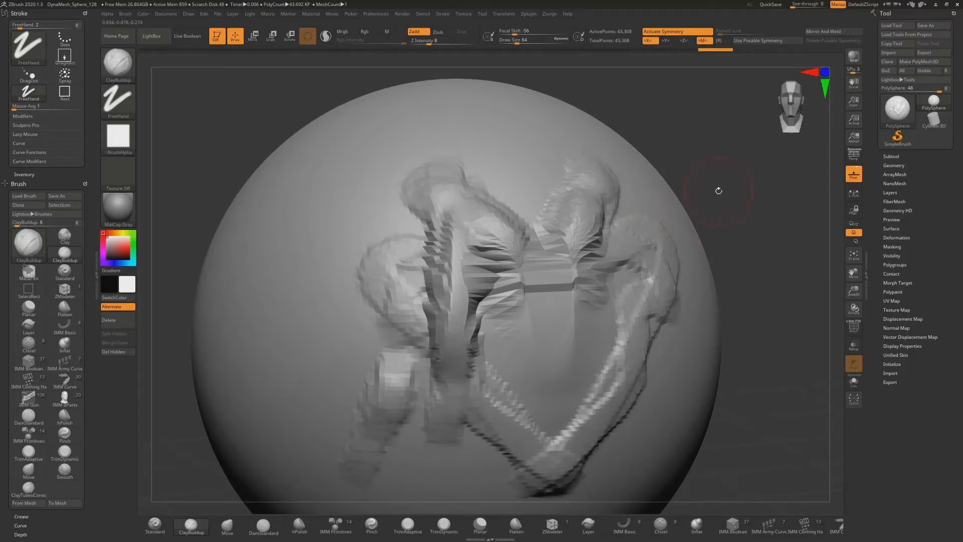
drag(716, 193, 677, 189)
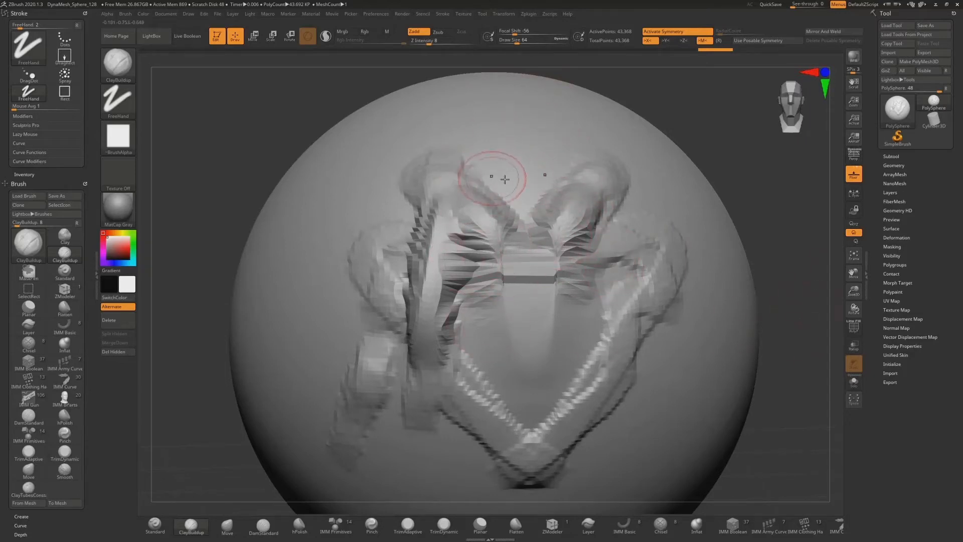
click(888, 156)
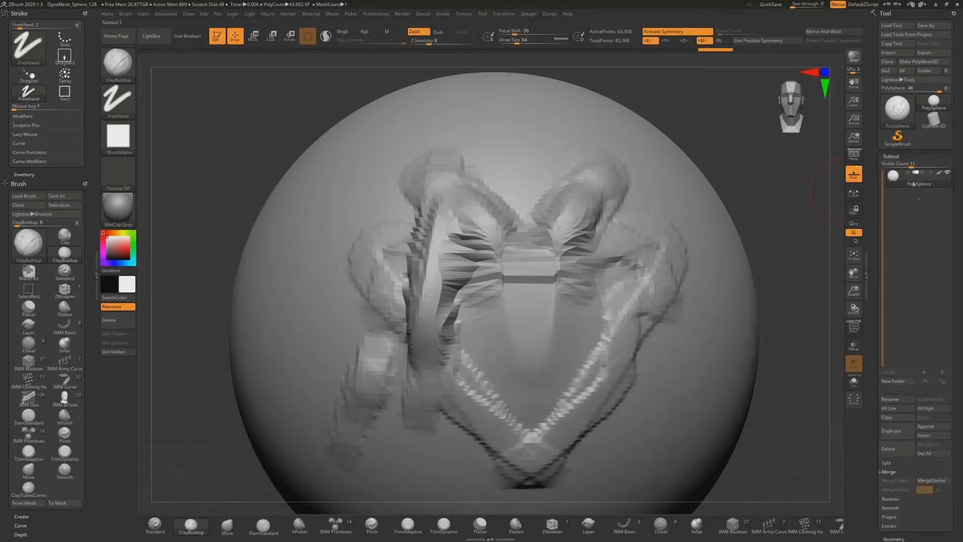
click(890, 155)
click(854, 382)
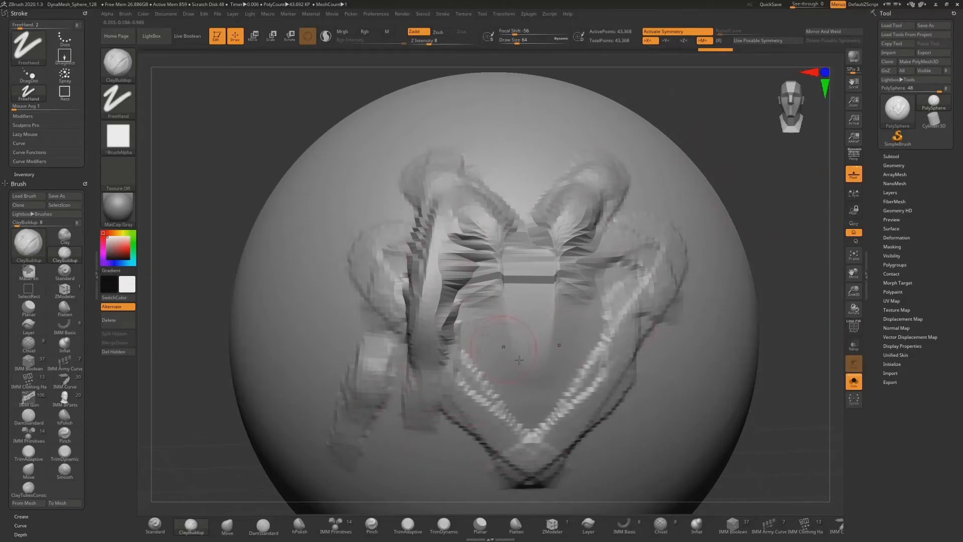
click(851, 386)
click(851, 386)
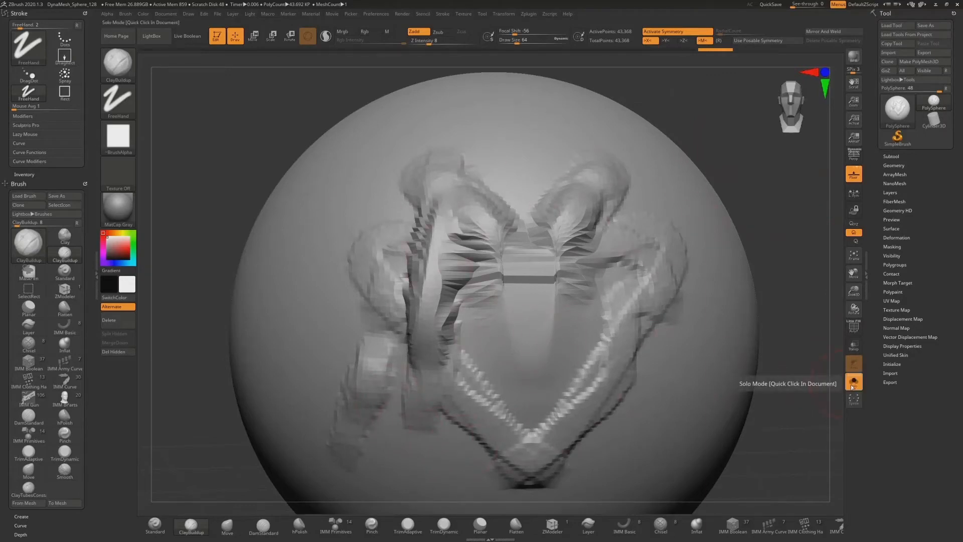
click(851, 387)
click(851, 387)
click(851, 387)
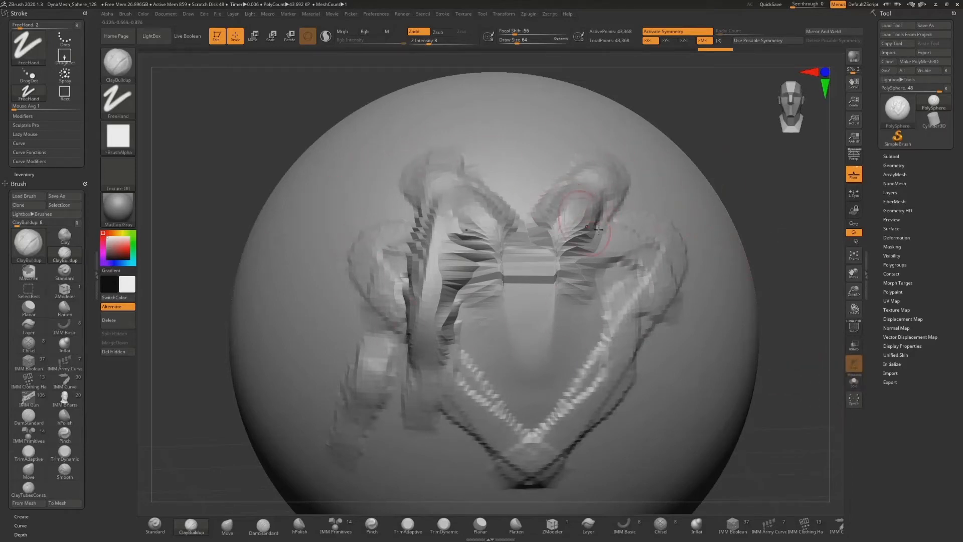
Load a fresh DynaMesh_Sphere_128 project from LightBox without saving the current one
alt+drag(756, 224, 722, 201)
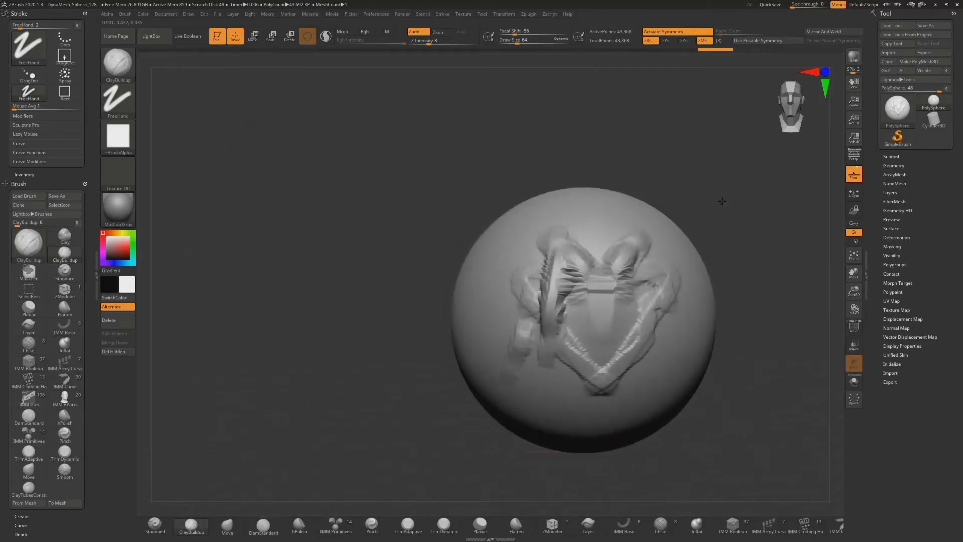
alt+drag(740, 276, 666, 236)
mouse_move(712, 256)
mouse_down()
mouse_move(695, 259)
mouse_move(711, 255)
mouse_up()
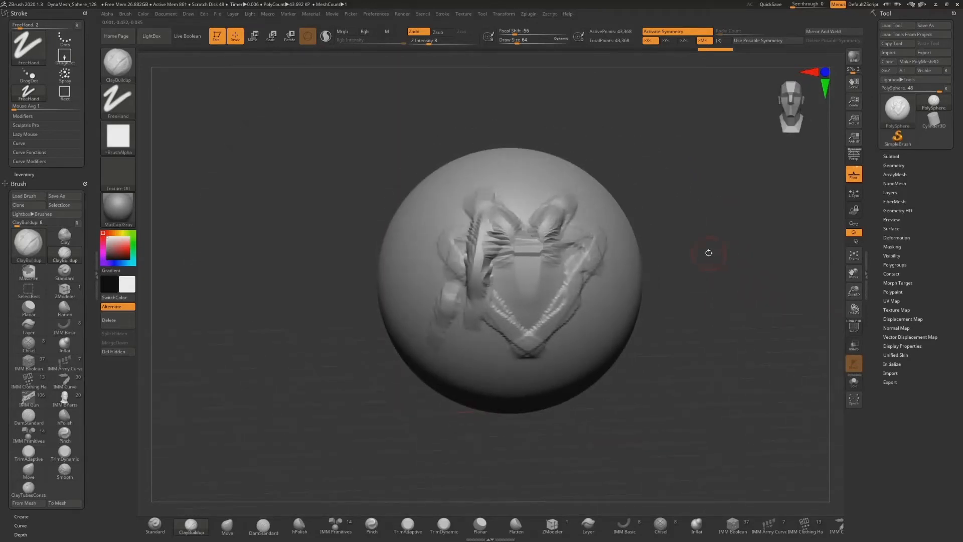
alt+drag(690, 226, 673, 268)
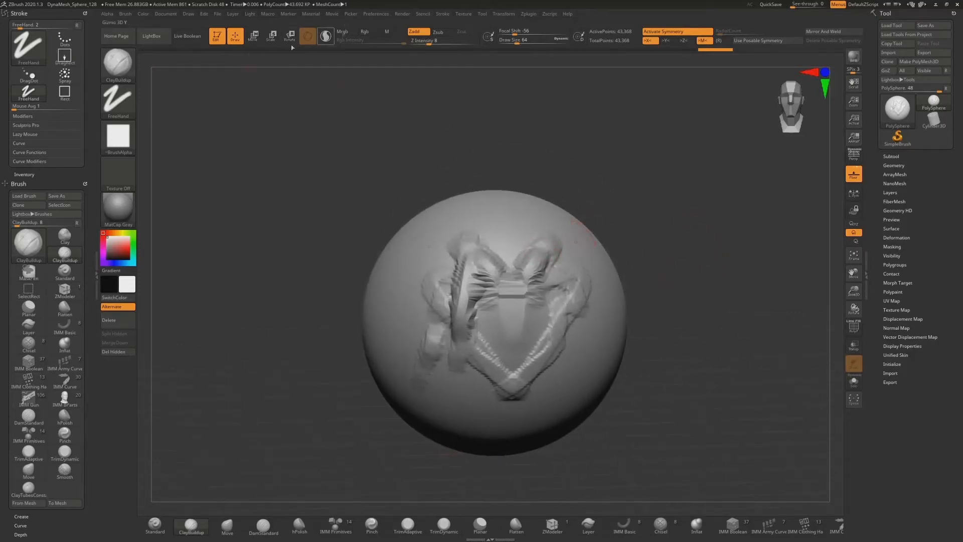
click(152, 40)
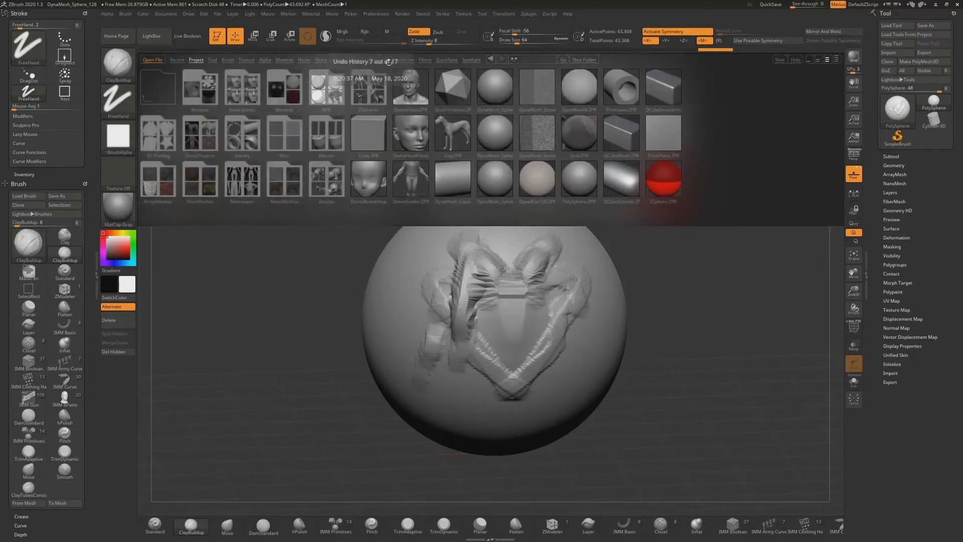
double_click(494, 90)
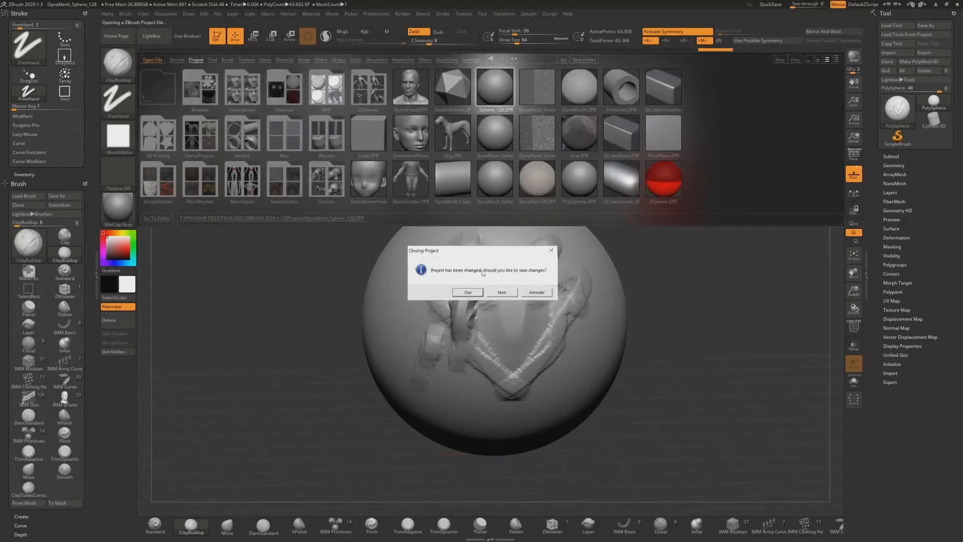
click(502, 293)
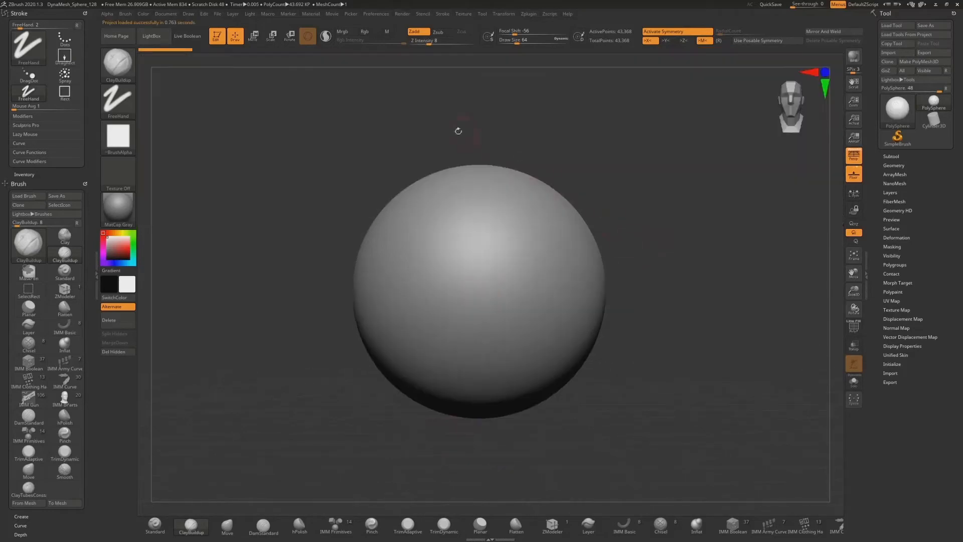
Sculpt a symmetrical brow, nose, mouth and chin on the front of the sphere with the ClayBuildup brush
drag(607, 191, 590, 194)
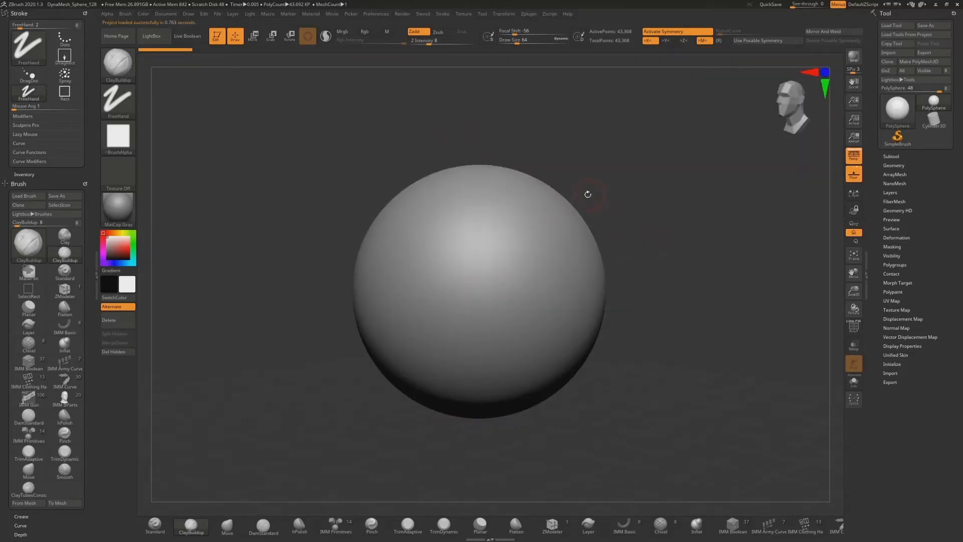
mouse_move(586, 192)
mouse_down()
mouse_move(615, 199)
mouse_move(578, 197)
mouse_move(600, 193)
mouse_up()
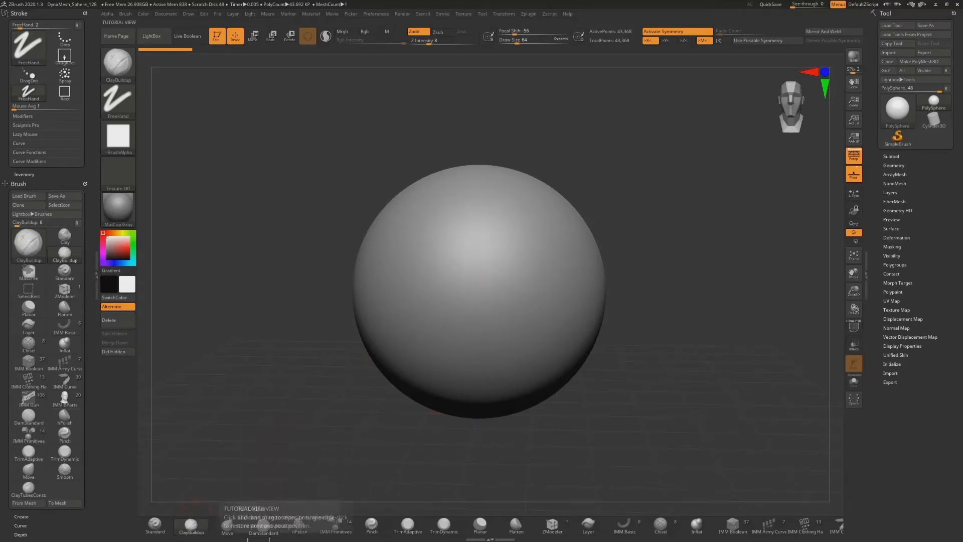
click(160, 526)
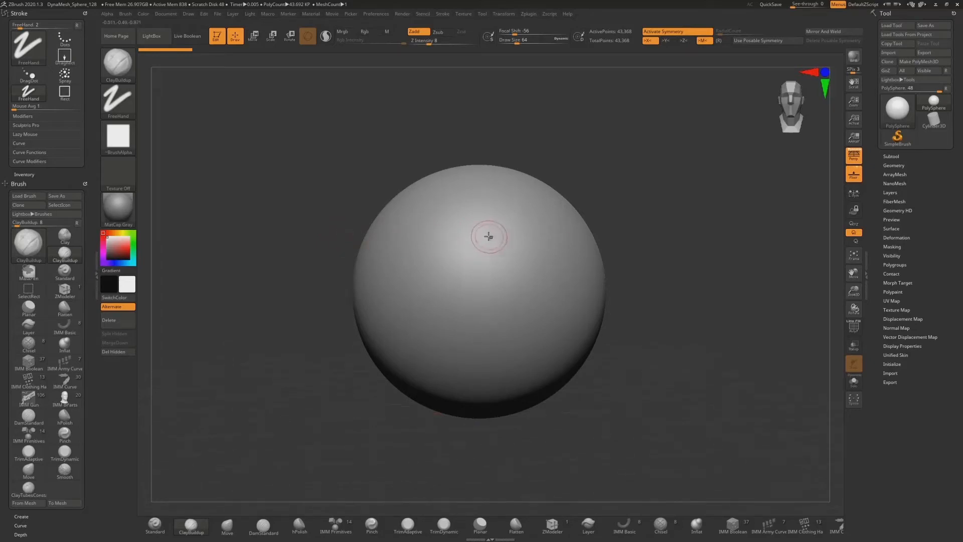
mouse_move(453, 238)
mouse_down()
mouse_move(431, 234)
mouse_move(471, 230)
mouse_move(489, 301)
mouse_move(494, 256)
mouse_move(494, 321)
mouse_move(496, 308)
mouse_move(464, 308)
mouse_move(478, 304)
mouse_up()
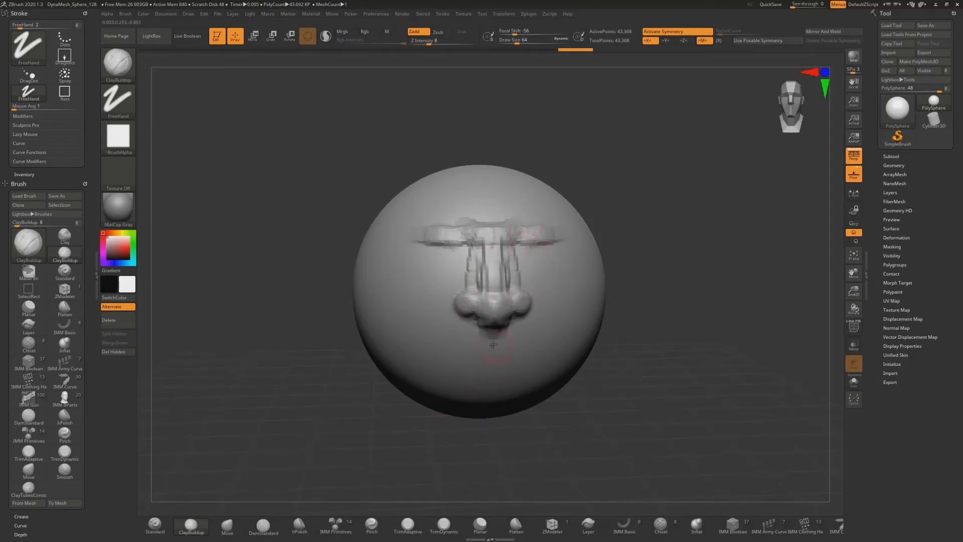
drag(493, 344, 473, 357)
mouse_move(477, 346)
mouse_down()
mouse_move(454, 353)
mouse_move(485, 363)
mouse_move(468, 372)
mouse_move(504, 374)
mouse_move(489, 377)
mouse_move(497, 390)
mouse_move(477, 392)
mouse_move(506, 389)
mouse_move(489, 395)
mouse_up()
Build up the cheekbones, carve in the eye sockets, and add volume around the brow and temples
drag(654, 227, 627, 237)
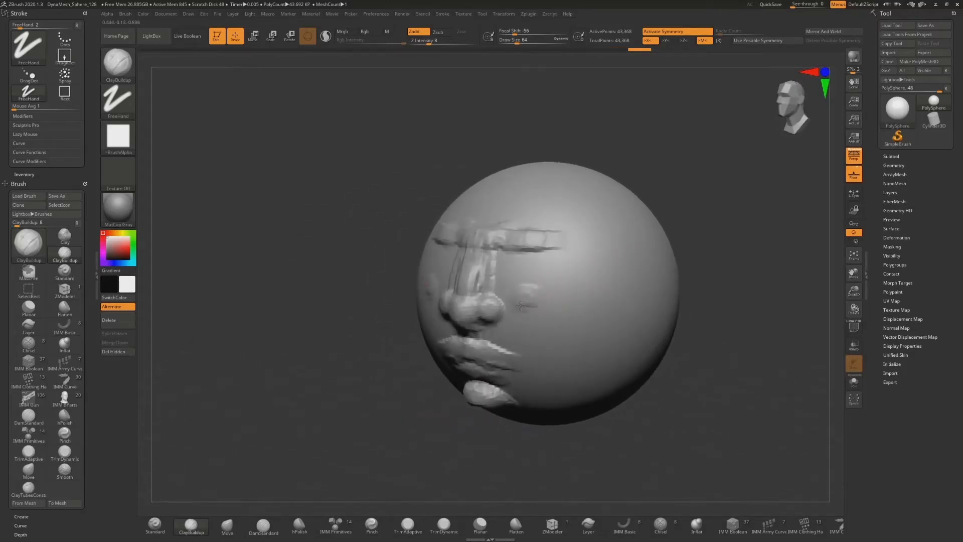
mouse_move(521, 306)
mouse_down()
mouse_move(529, 329)
mouse_move(547, 298)
mouse_move(509, 323)
mouse_move(526, 331)
mouse_up()
mouse_move(522, 268)
alt+mouse_down()
mouse_move(535, 261)
mouse_move(504, 260)
mouse_move(543, 259)
mouse_move(538, 271)
alt+mouse_up()
drag(517, 309, 535, 314)
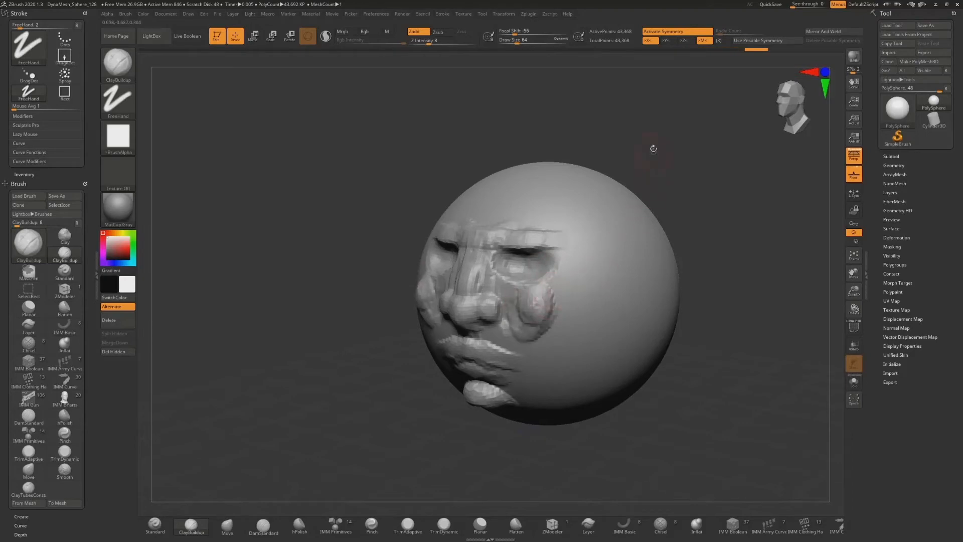
drag(653, 149, 679, 145)
mouse_move(613, 202)
mouse_down()
mouse_move(633, 200)
mouse_move(576, 200)
mouse_move(648, 201)
mouse_move(609, 202)
mouse_move(633, 200)
mouse_move(610, 202)
mouse_move(628, 202)
mouse_move(529, 249)
mouse_up()
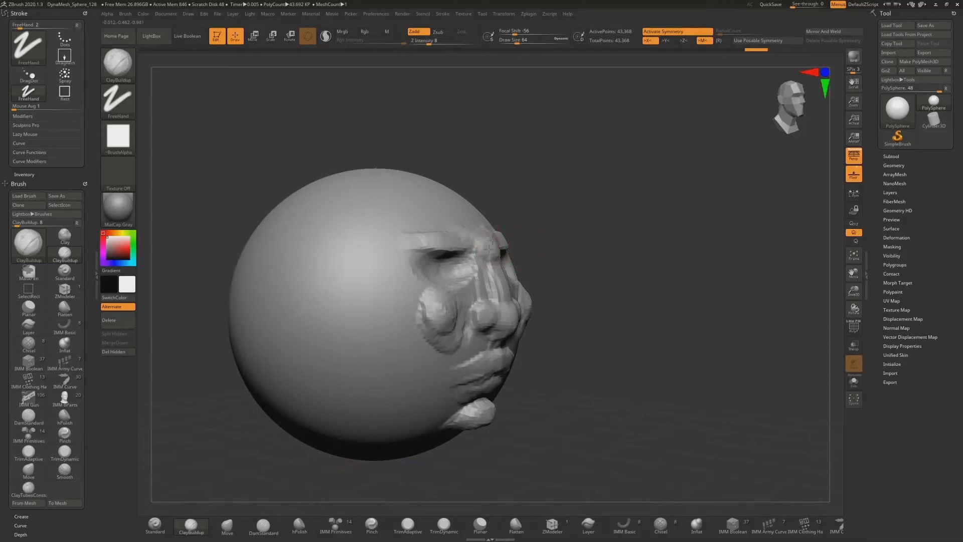
mouse_move(623, 215)
mouse_down()
mouse_move(587, 219)
mouse_move(610, 244)
mouse_up()
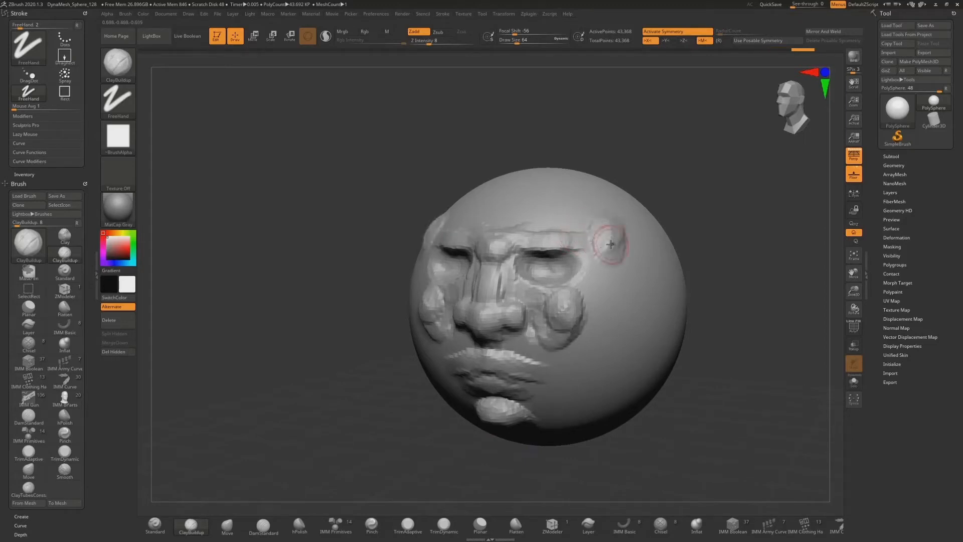
Add a rounded mass and a vertical ear-like ridge on the sides of the head with symmetrical ClayBuildup strokes
drag(651, 184, 423, 209)
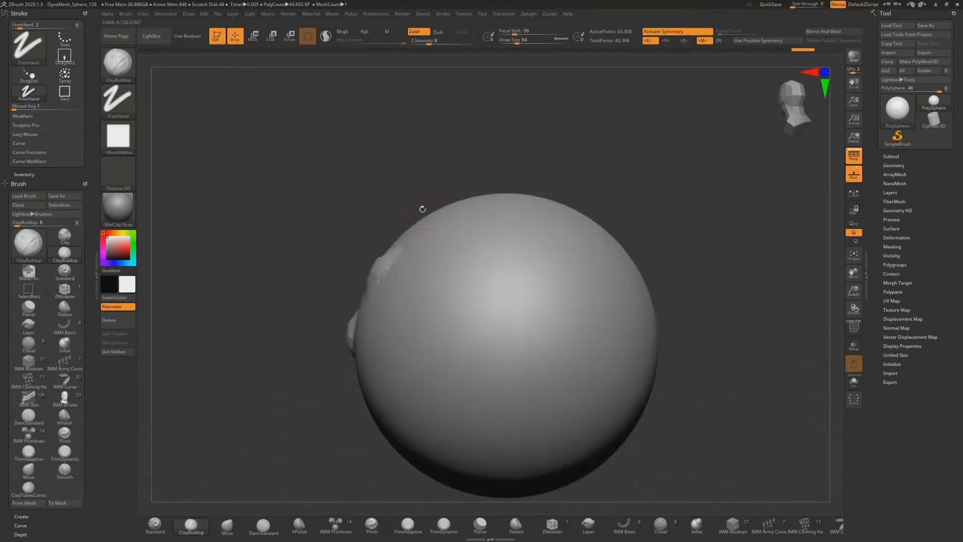
mouse_move(464, 268)
mouse_down()
mouse_move(509, 291)
mouse_move(474, 236)
mouse_move(496, 263)
mouse_move(467, 256)
mouse_move(481, 255)
mouse_up()
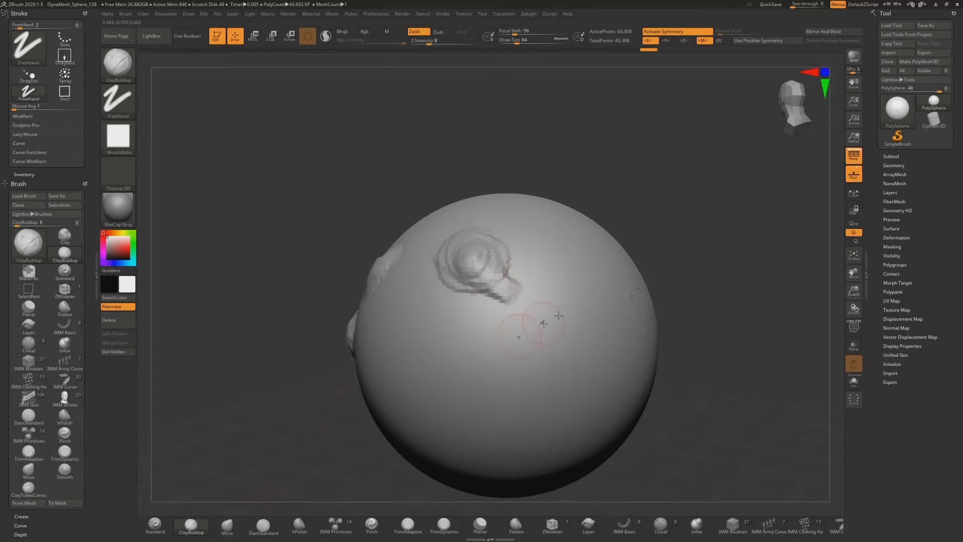
drag(637, 172, 608, 207)
mouse_move(476, 256)
mouse_down()
mouse_move(464, 244)
mouse_move(472, 223)
mouse_move(494, 273)
mouse_up()
mouse_move(637, 184)
mouse_down()
mouse_move(626, 185)
mouse_move(652, 179)
mouse_move(615, 180)
mouse_up()
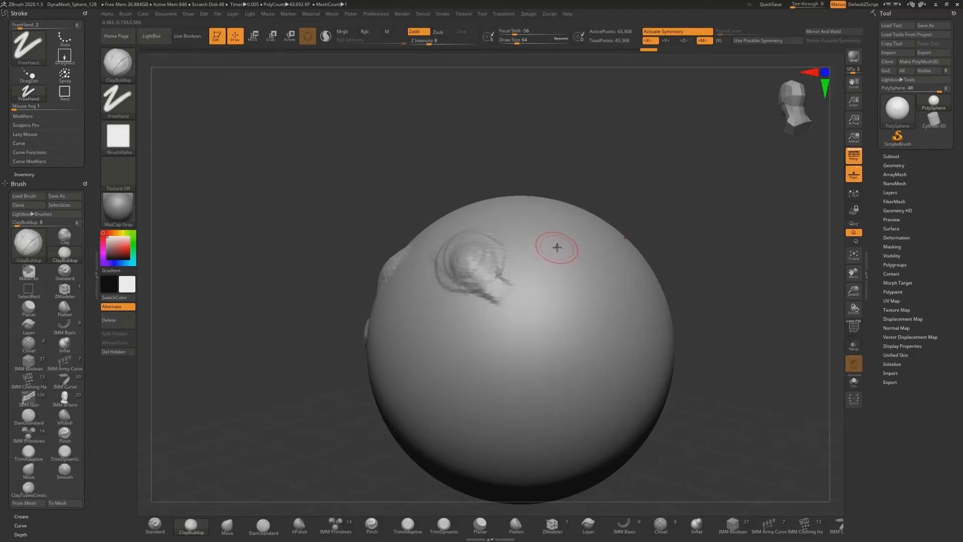
mouse_move(546, 260)
mouse_down()
mouse_move(561, 329)
mouse_move(532, 281)
mouse_move(549, 301)
mouse_move(550, 267)
mouse_move(554, 318)
mouse_move(554, 284)
mouse_up()
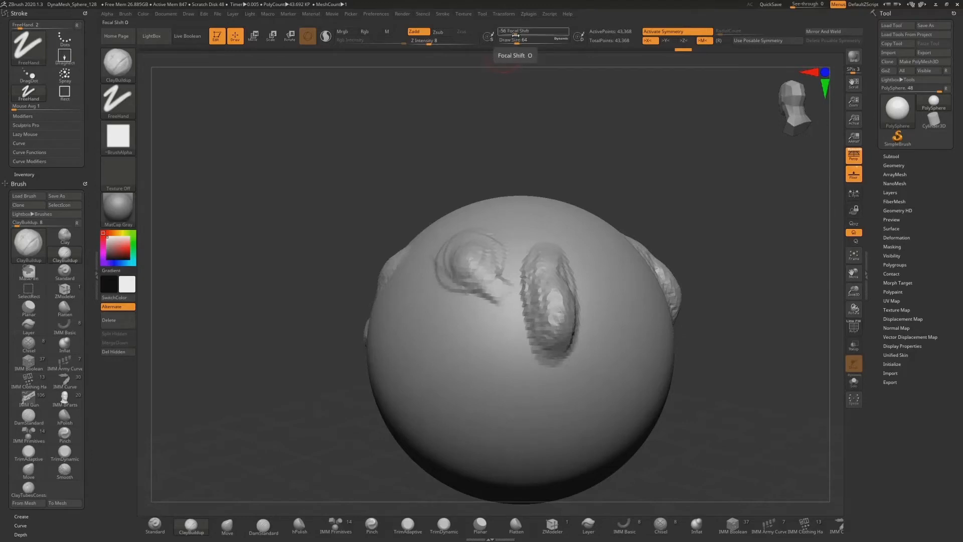
Enlarge the brush's draw size to 187, then reduce it to 128
drag(517, 42, 520, 43)
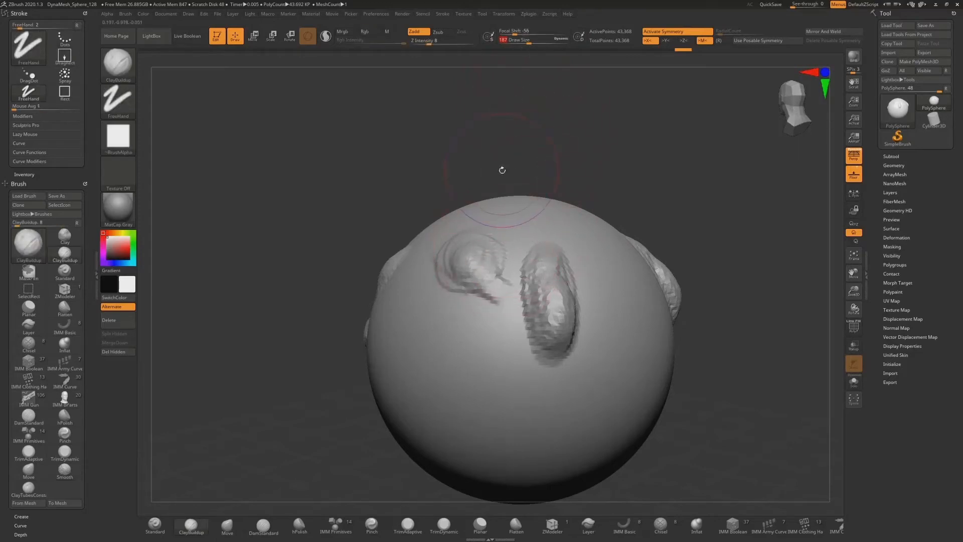
key(f)
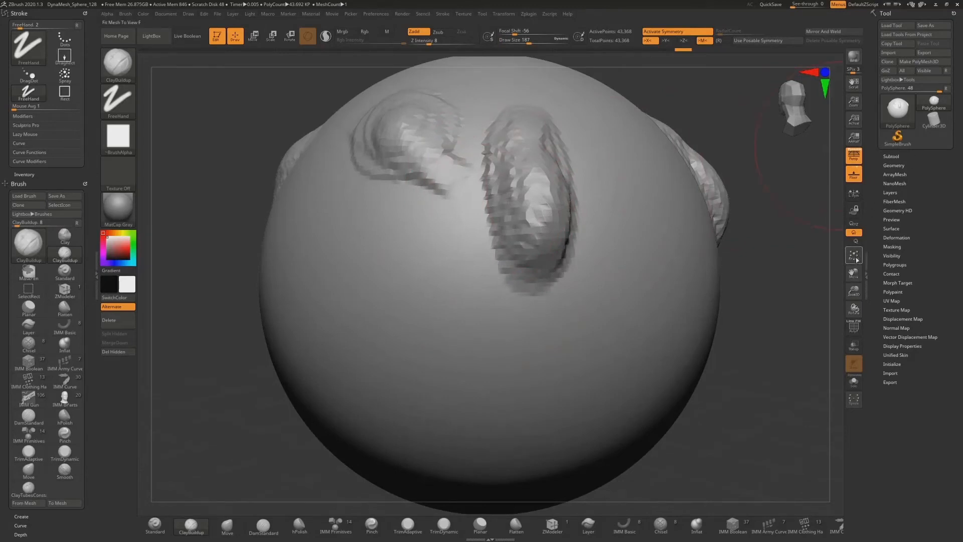
drag(854, 291, 856, 266)
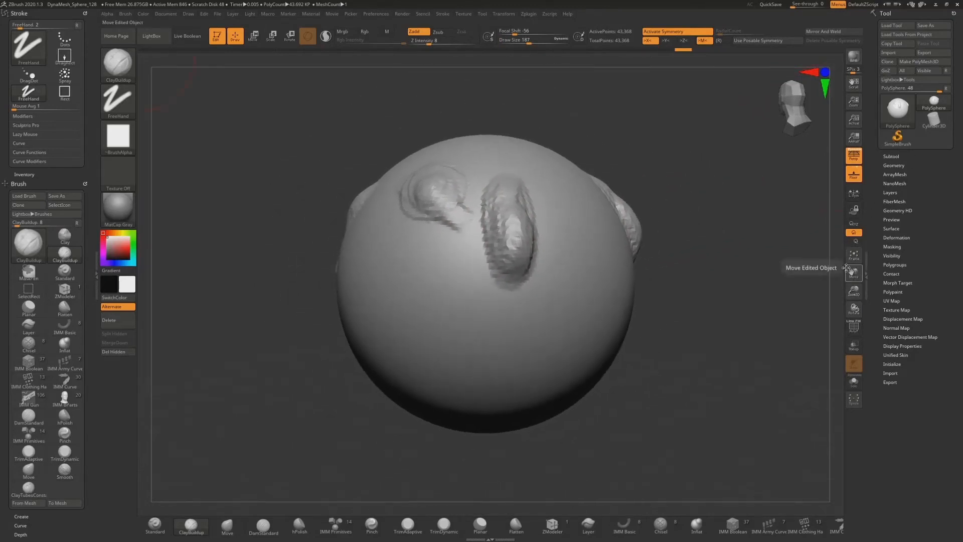
key(s)
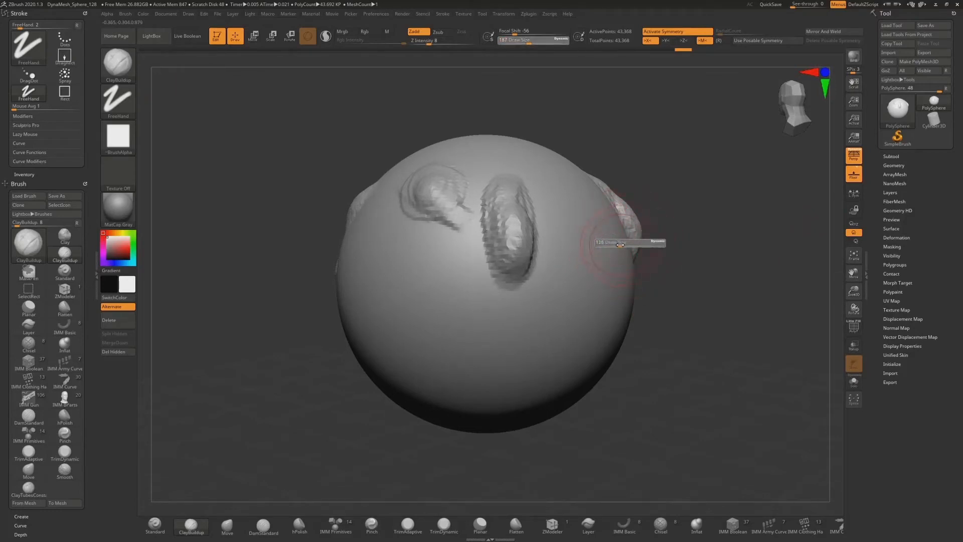
drag(622, 245, 562, 267)
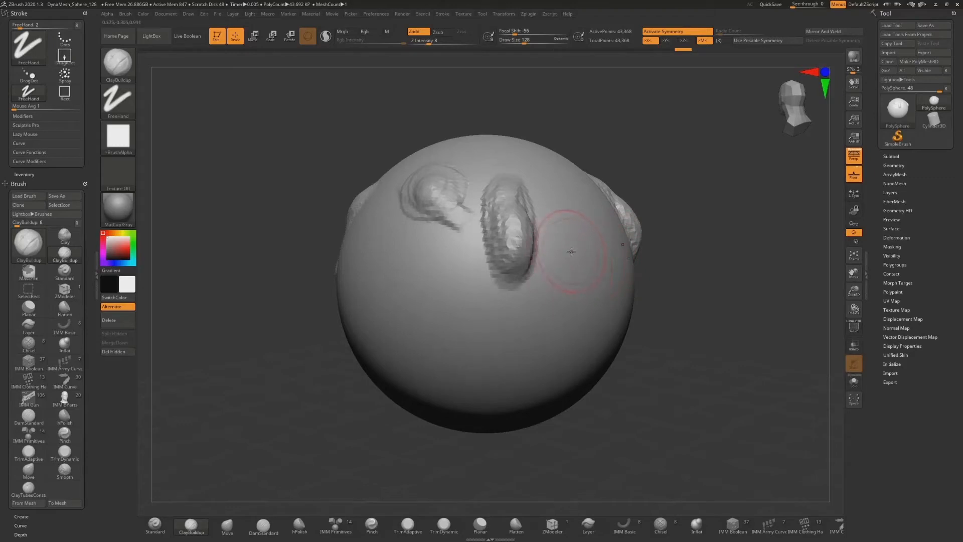
Set the draw size to 223 and build up a broad mass beside the vertical ridge on the side of the head
key(space)
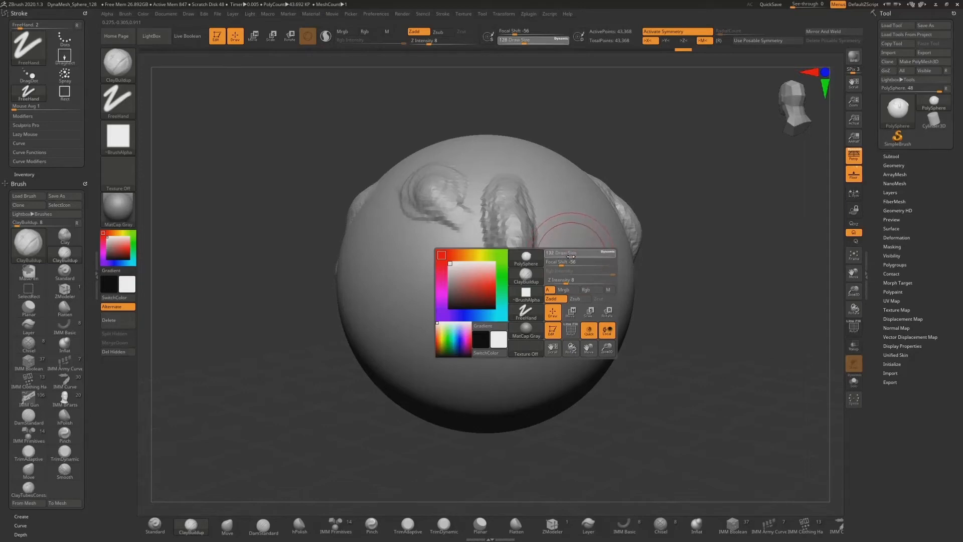
mouse_move(568, 256)
mouse_down()
mouse_move(547, 307)
mouse_move(550, 346)
mouse_move(569, 240)
mouse_move(578, 254)
mouse_move(538, 253)
mouse_move(531, 264)
mouse_move(554, 308)
mouse_up()
key(space)
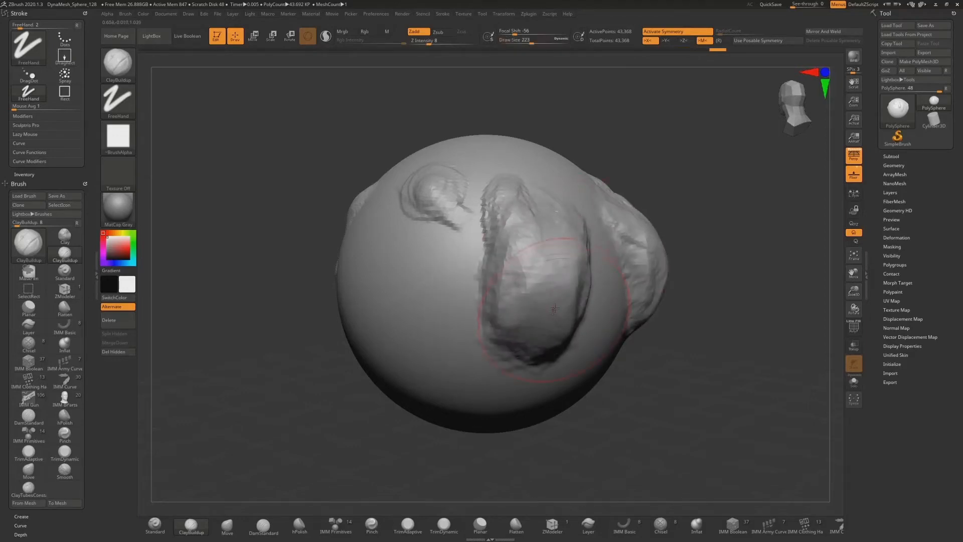
drag(580, 269, 586, 287)
Step backward and forward through the recent ClayBuildup strokes with repeated undo and redo
key(ctrl+shift+z)
key(ctrl+shift+z)
key(ctrl+shift+z)
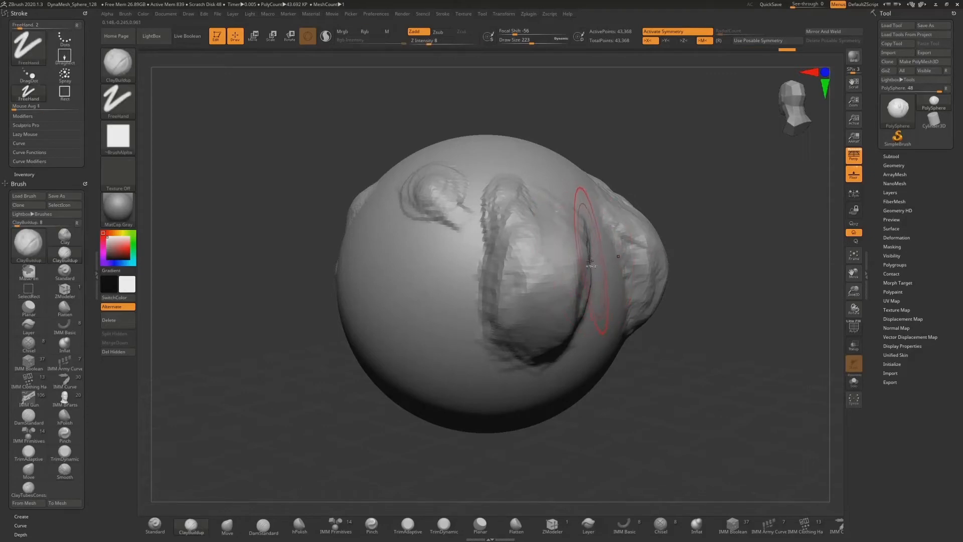
key(ctrl+z)
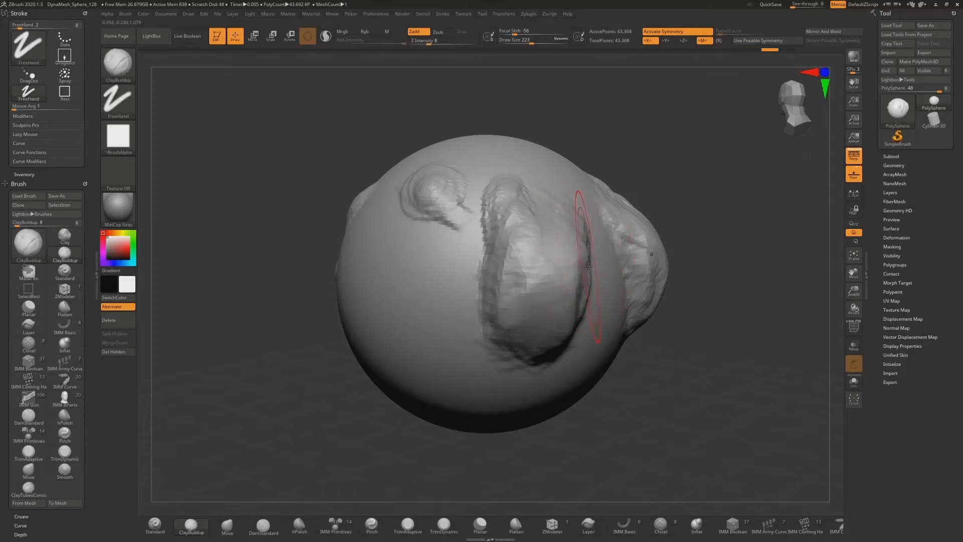
mouse_move(775, 53)
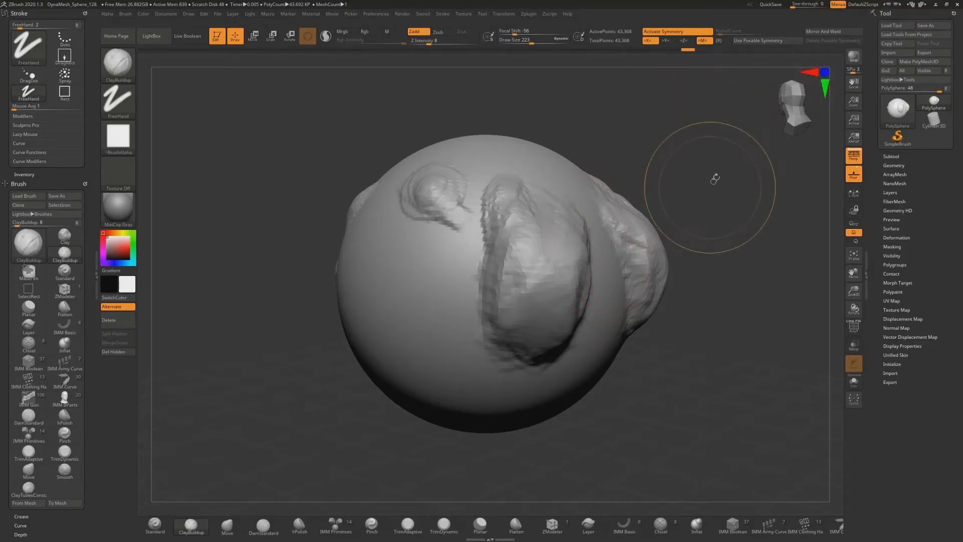
key(ctrl+z)
key(ctrl+z)
key(ctrl+z)
key(ctrl+z)
key(ctrl+z)
key(ctrl+shift+z)
key(ctrl+shift+z)
key(ctrl+shift+z)
key(ctrl+shift+z)
key(ctrl+shift+z)
key(ctrl+shift+z)
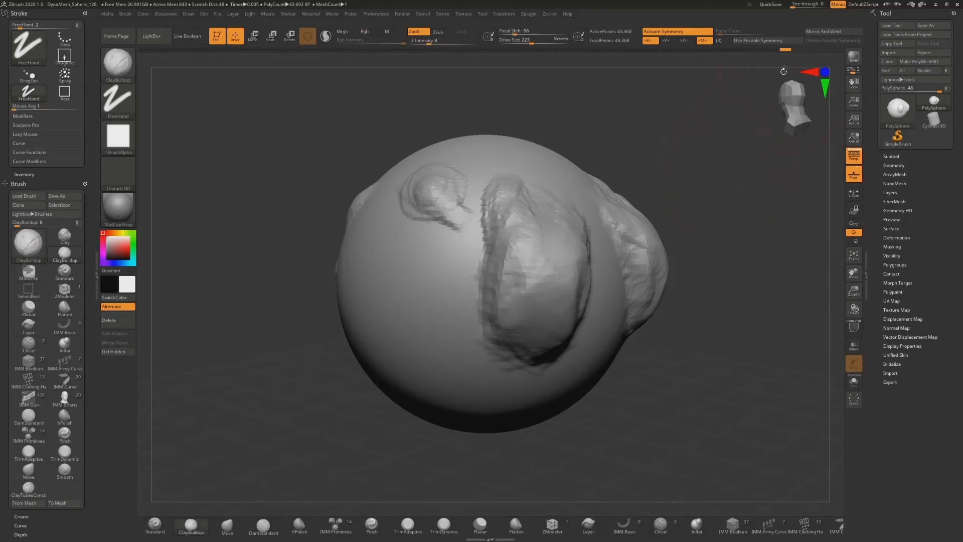
key(ctrl+shift+z)
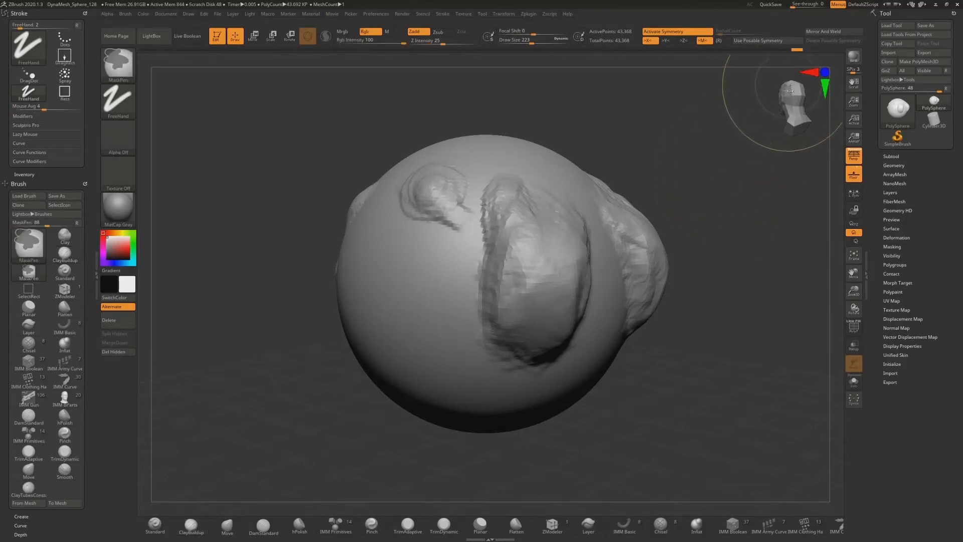
key(ctrl+shift+z)
key(ctrl+shift+z)
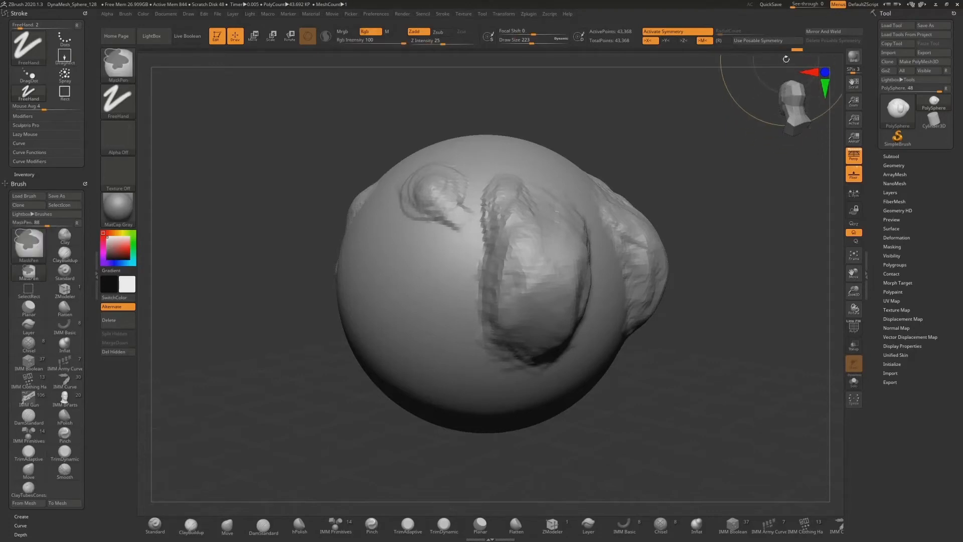
click(810, 50)
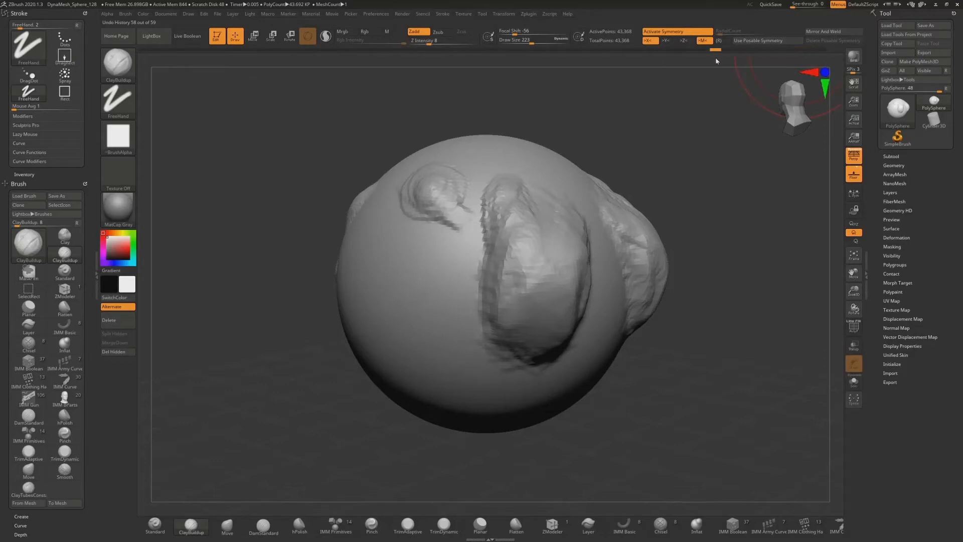
Scrub the undo history back to the state with narrow strokes beside the side ridge
mouse_move(540, 78)
mouse_down()
mouse_move(466, 71)
mouse_move(540, 67)
mouse_up()
key(ctrl)
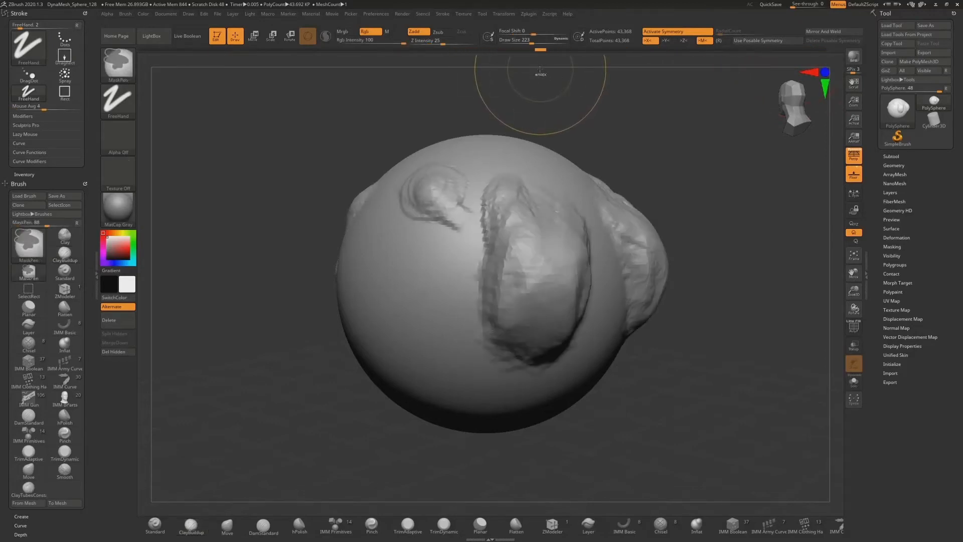
key(ctrl+shift+z)
key(ctrl+shift+z)
key(ctrl+shift+z)
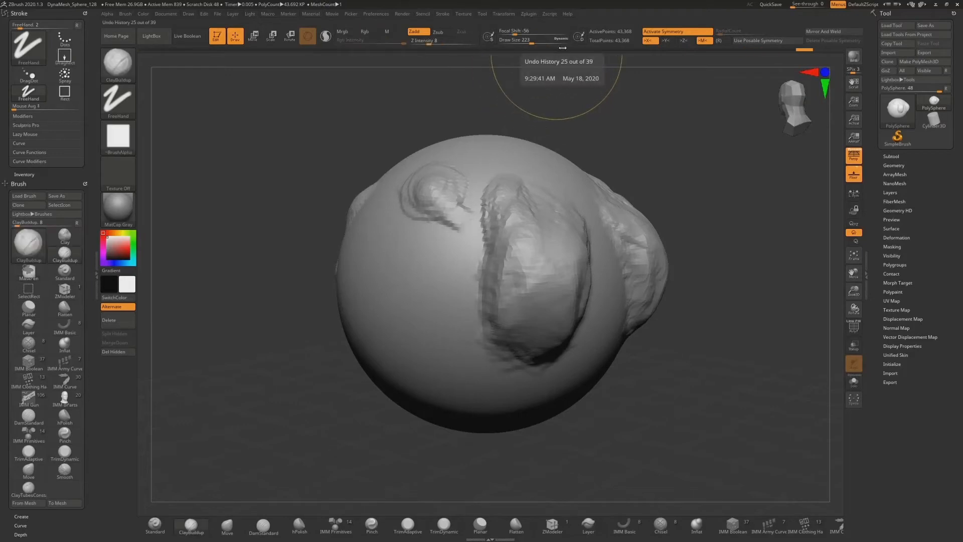
mouse_move(562, 49)
mouse_down()
mouse_move(517, 53)
mouse_move(701, 49)
mouse_up()
key(ctrl)
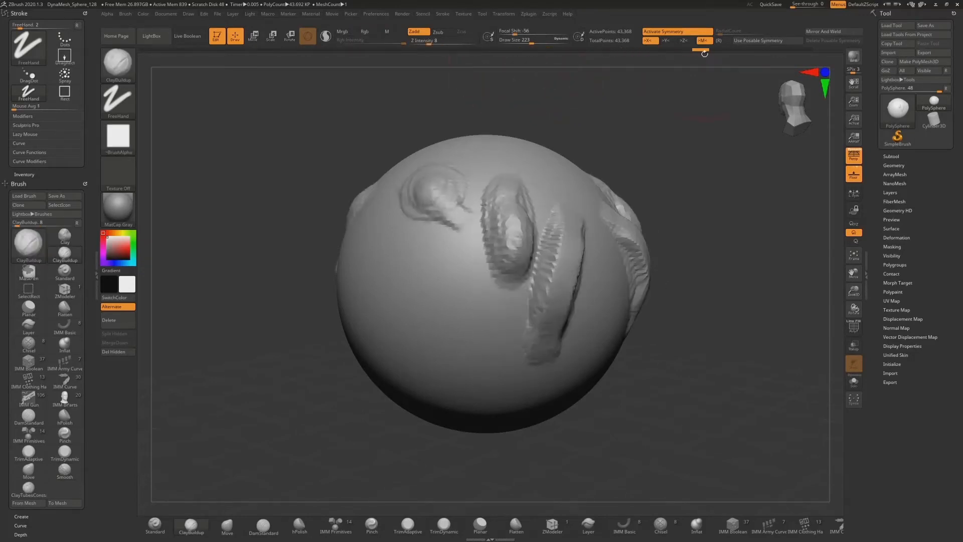
Move back through the undo history, past the ear-like ridge, to before the rounded mass on the side
key(ctrl)
key(ctrl+z)
key(ctrl+z)
key(ctrl+z)
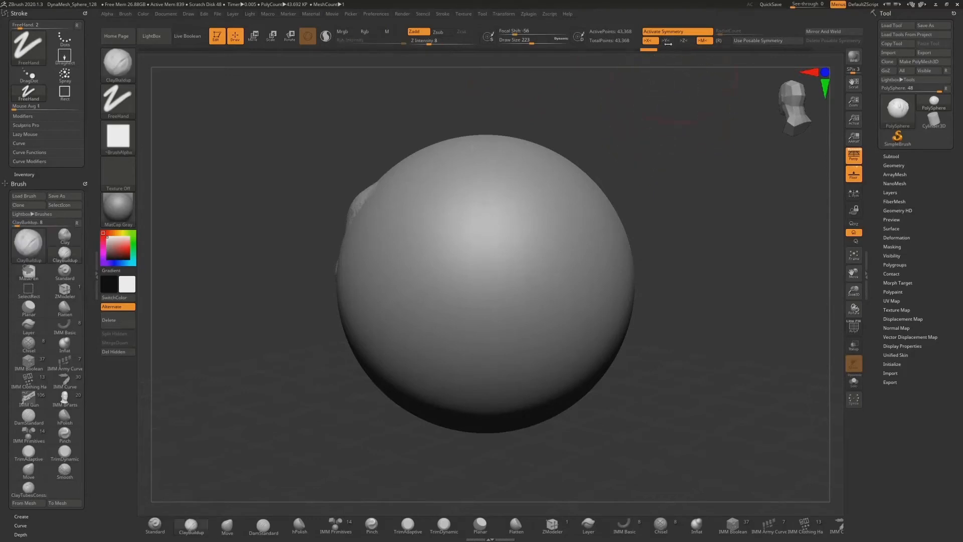
click(628, 48)
mouse_move(628, 48)
mouse_down()
mouse_move(598, 50)
mouse_move(701, 65)
mouse_move(647, 66)
mouse_move(664, 64)
mouse_move(653, 56)
mouse_up()
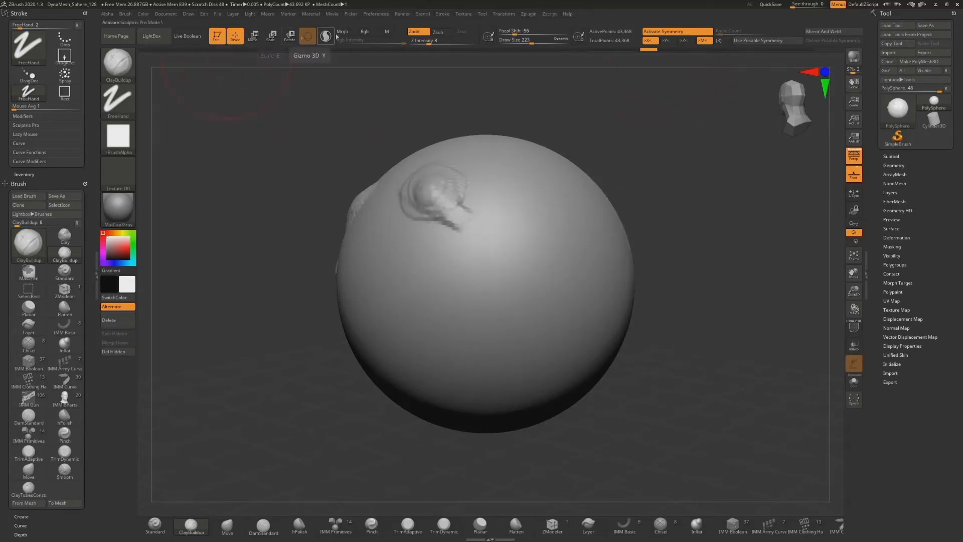
mouse_move(652, 49)
mouse_down()
mouse_move(699, 50)
mouse_move(633, 68)
mouse_move(702, 71)
mouse_move(636, 70)
mouse_move(660, 75)
mouse_up()
key(ctrl)
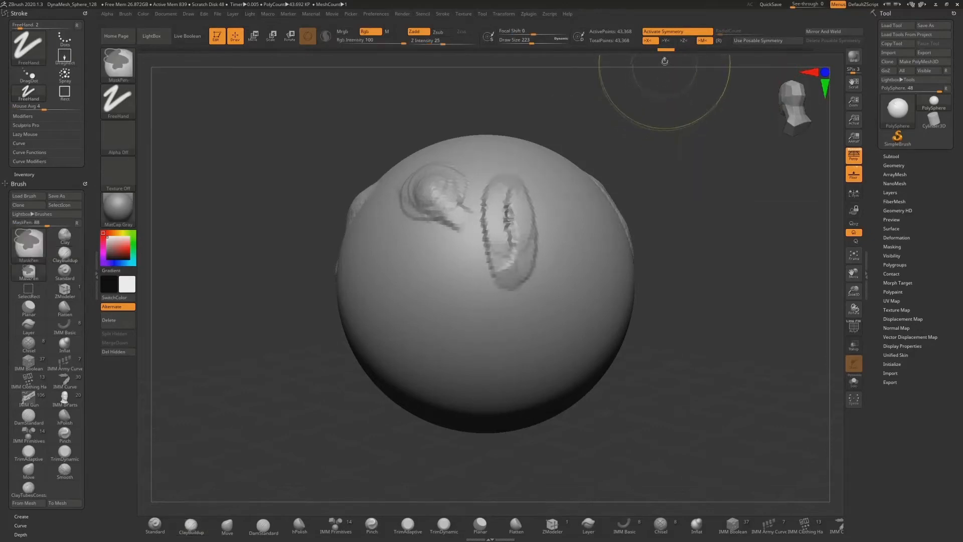
key(ctrl+z)
key(ctrl+z)
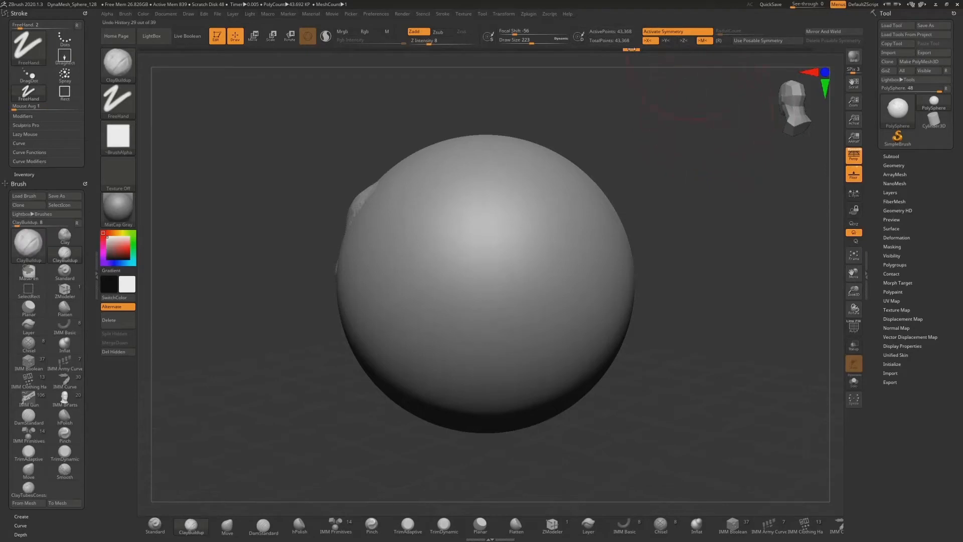
Rewind the undo history to the early state with only the brow and nose bridge sculpted
mouse_move(631, 50)
mouse_down()
mouse_move(668, 50)
mouse_move(534, 53)
mouse_up()
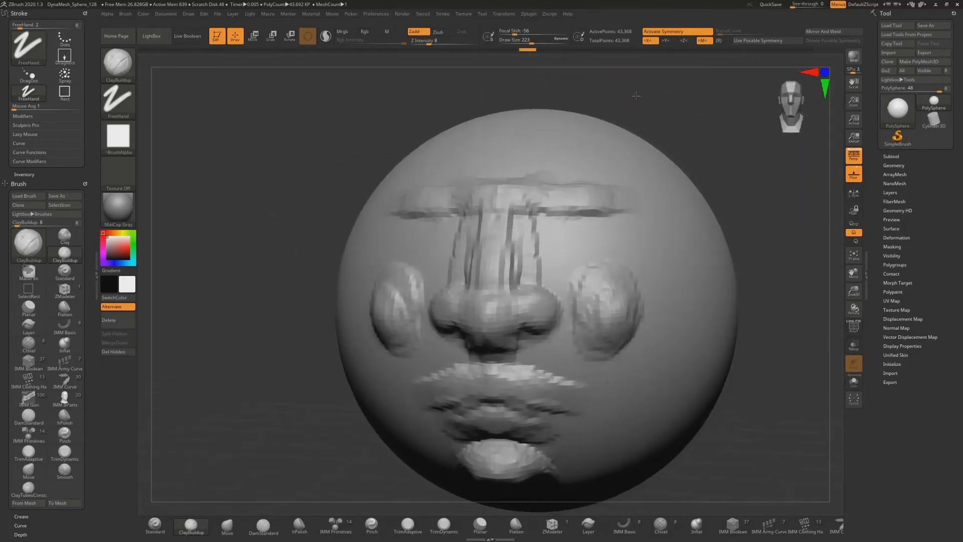
drag(636, 95, 635, 103)
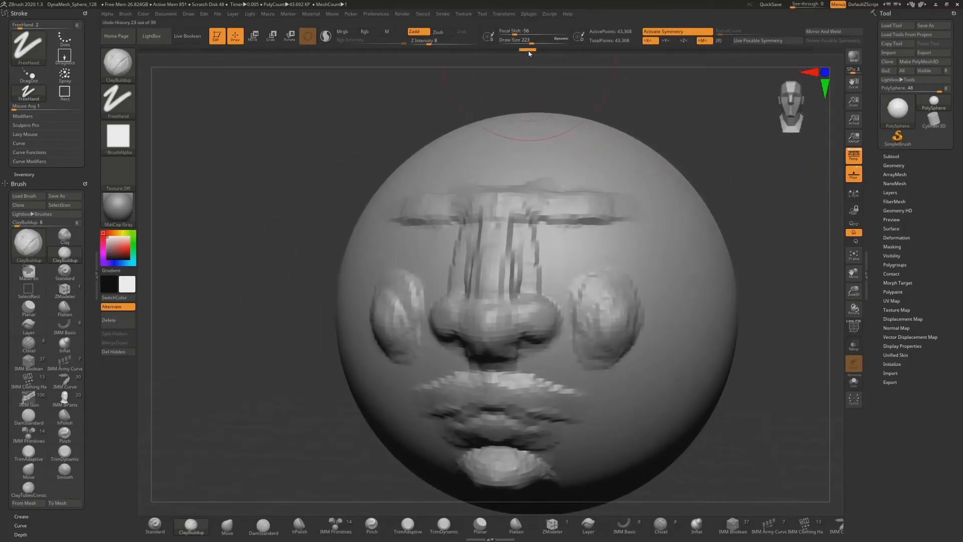
drag(529, 53, 268, 58)
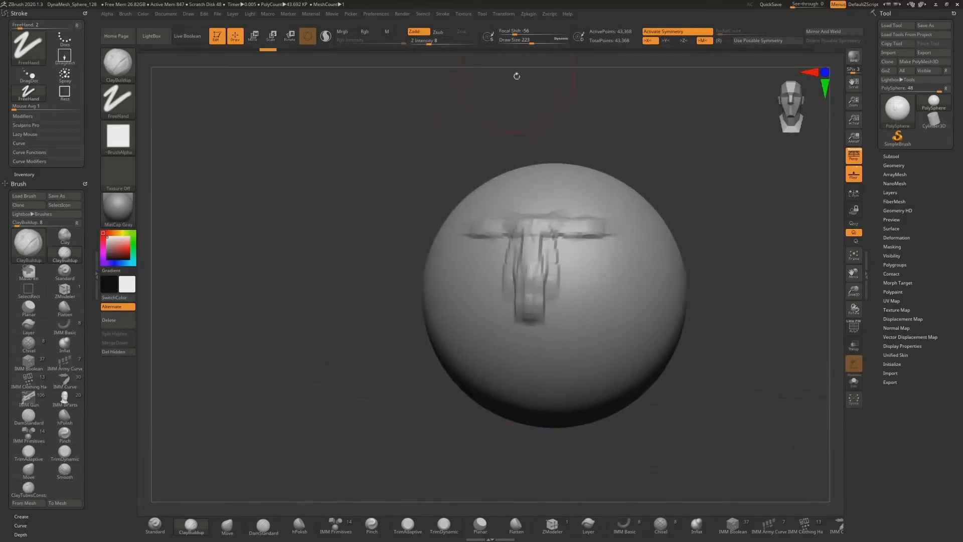
drag(523, 104, 481, 110)
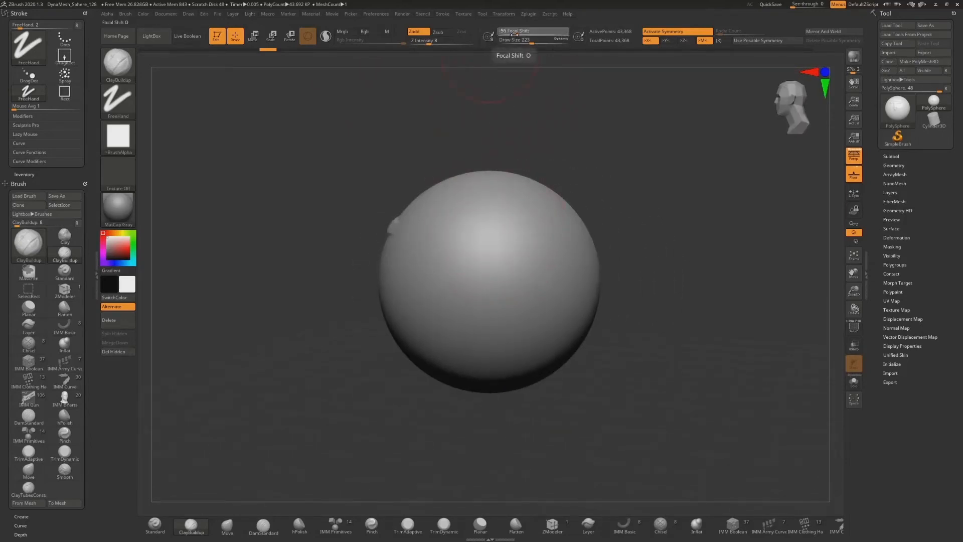
Set the focal shift to 37 and build a soft rounded mass on the side of the head, discarding the newer undo entries
drag(514, 34, 544, 34)
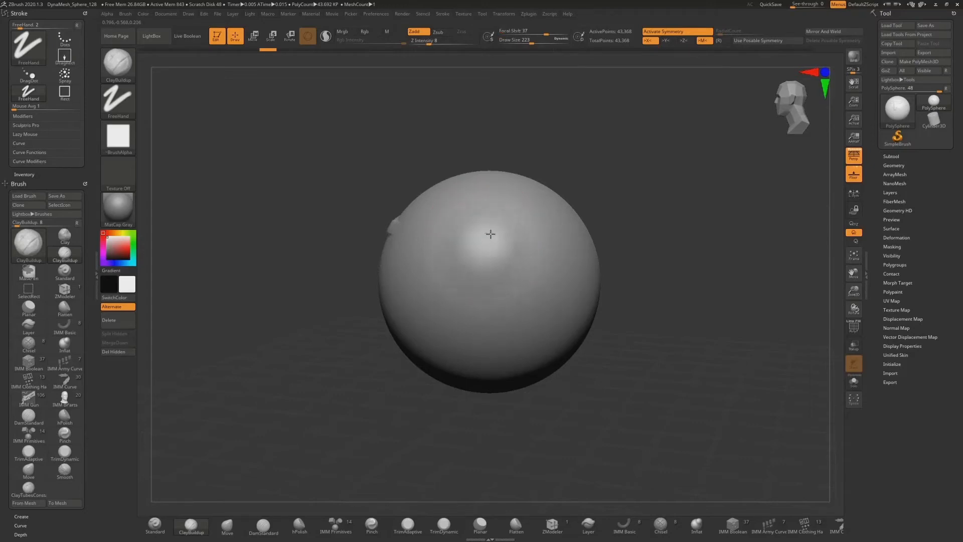
drag(496, 267, 524, 243)
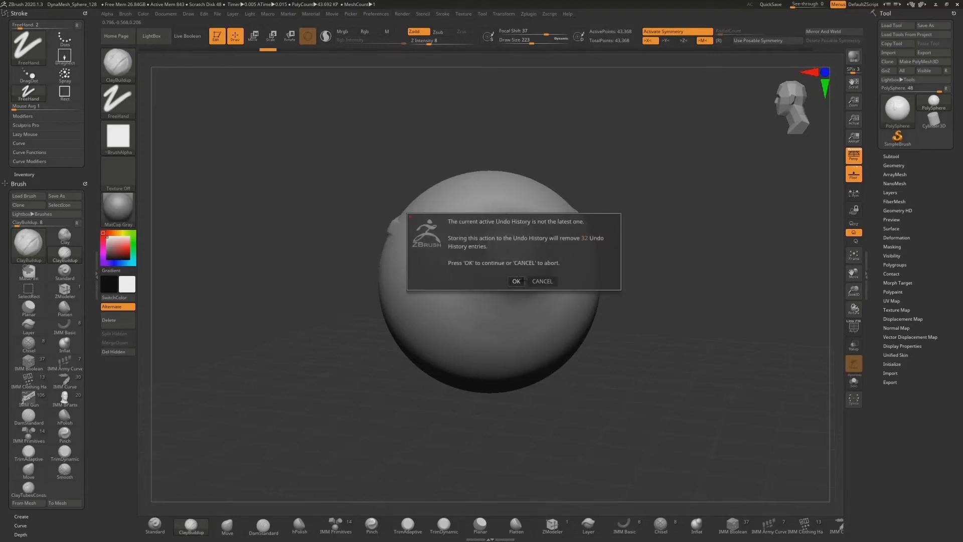
click(517, 282)
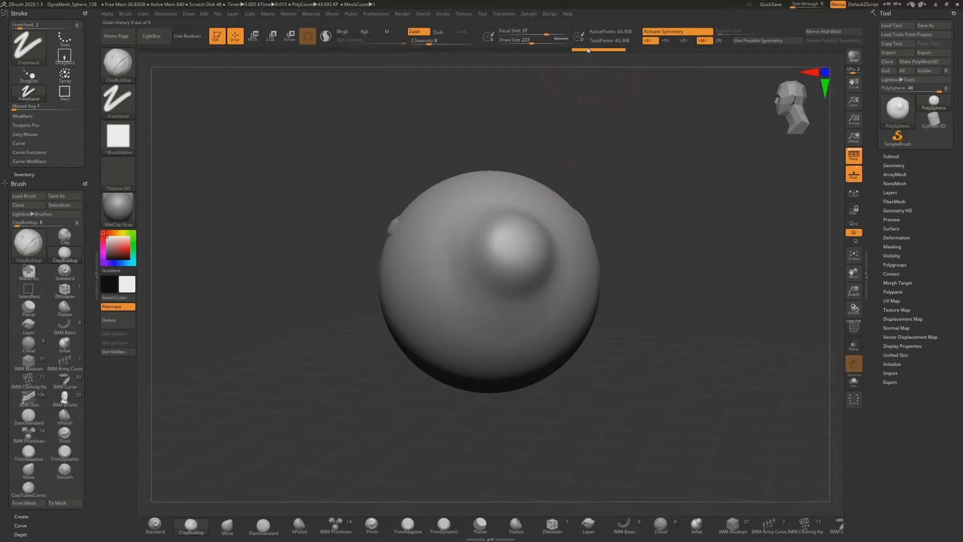
mouse_move(588, 50)
Set the focal shift to -55 and sculpt a hard-edged mass on the back of the head
mouse_move(555, 104)
mouse_down()
mouse_move(531, 107)
mouse_move(591, 112)
mouse_move(538, 105)
mouse_move(557, 110)
mouse_move(528, 119)
mouse_up()
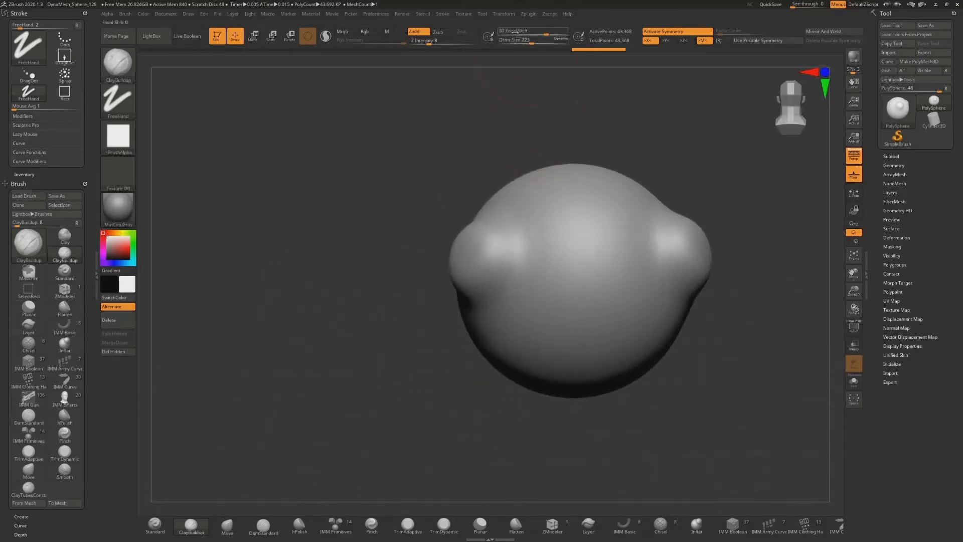
mouse_move(515, 31)
mouse_down()
mouse_move(540, 34)
mouse_move(515, 42)
mouse_up()
mouse_move(574, 232)
mouse_down()
mouse_move(594, 250)
mouse_move(572, 200)
mouse_up()
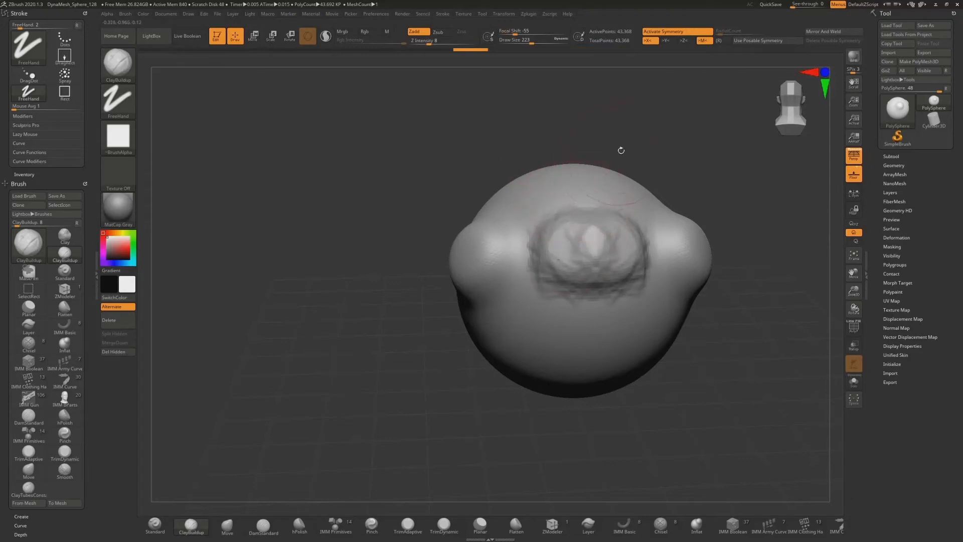
drag(621, 150, 626, 141)
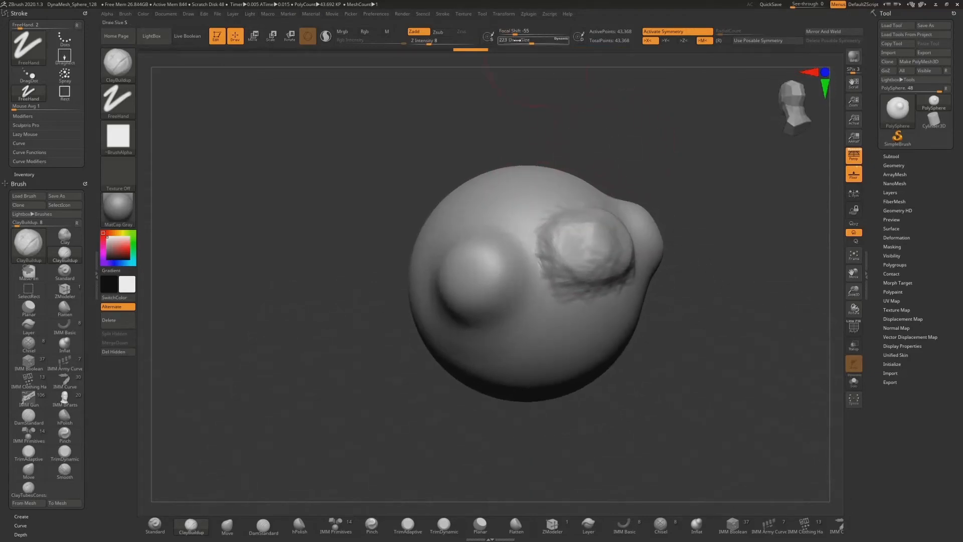
Set the focal shift to 9 and build up smooth rounded masses on the top and back of the head
drag(515, 32, 537, 35)
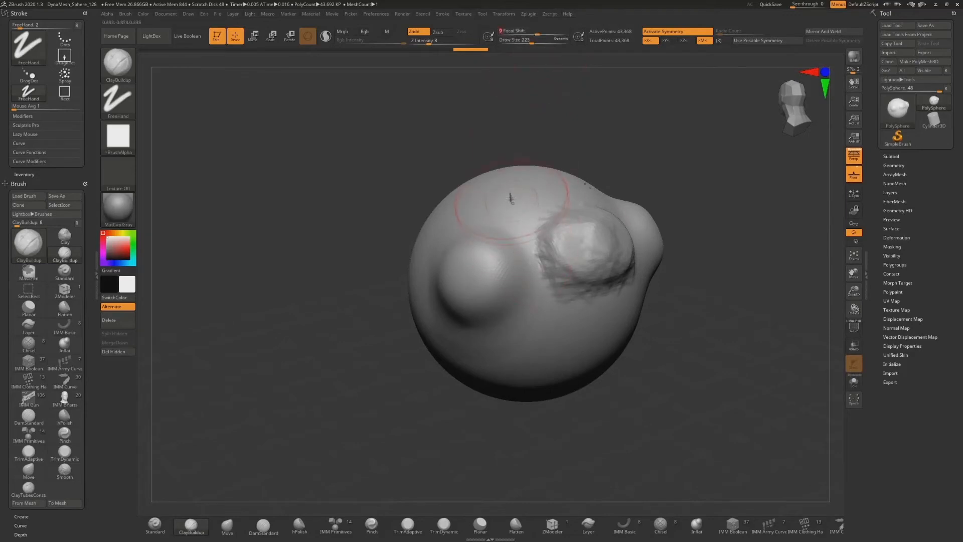
drag(510, 198, 507, 193)
mouse_move(483, 134)
mouse_down()
mouse_move(496, 140)
mouse_move(497, 201)
mouse_move(470, 218)
mouse_up()
drag(535, 161, 462, 171)
drag(416, 316, 431, 314)
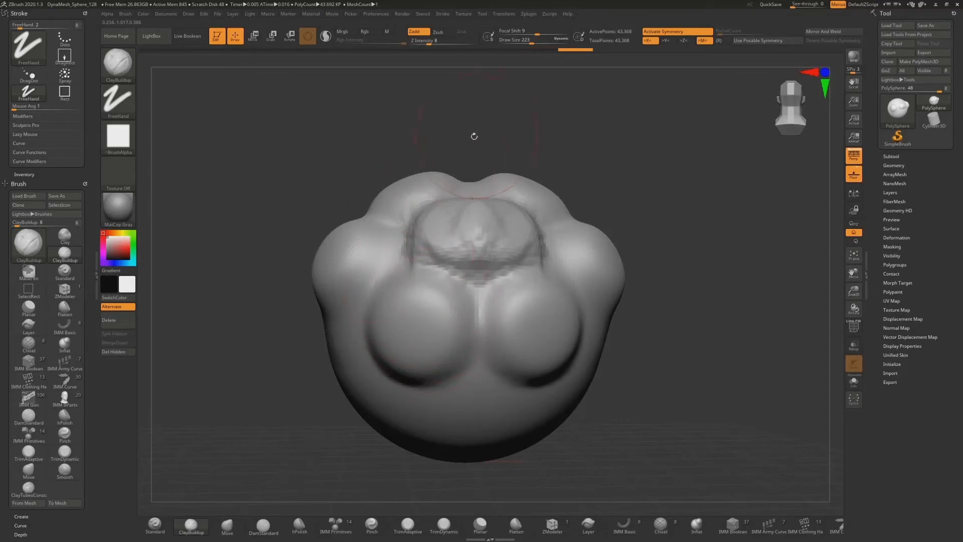
drag(473, 135, 508, 156)
alt+drag(464, 186, 527, 138)
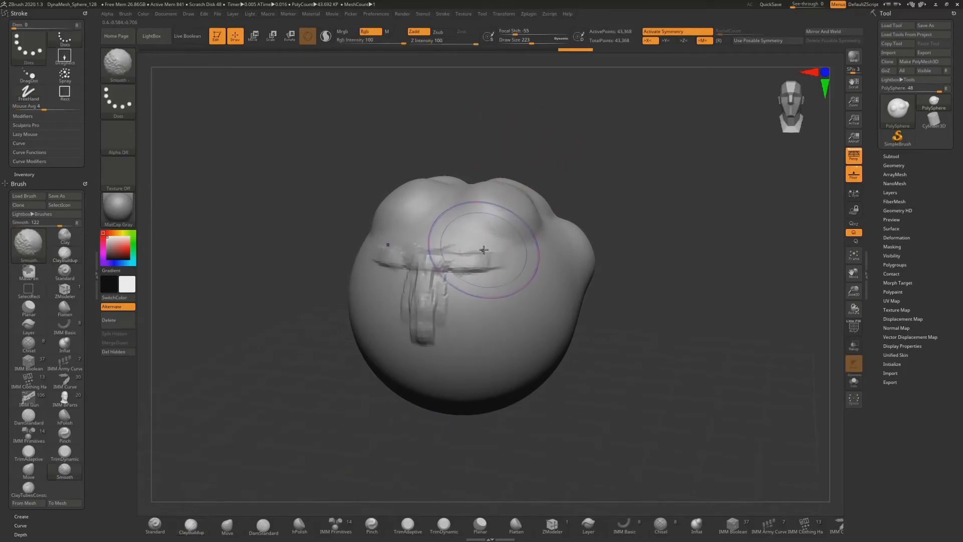
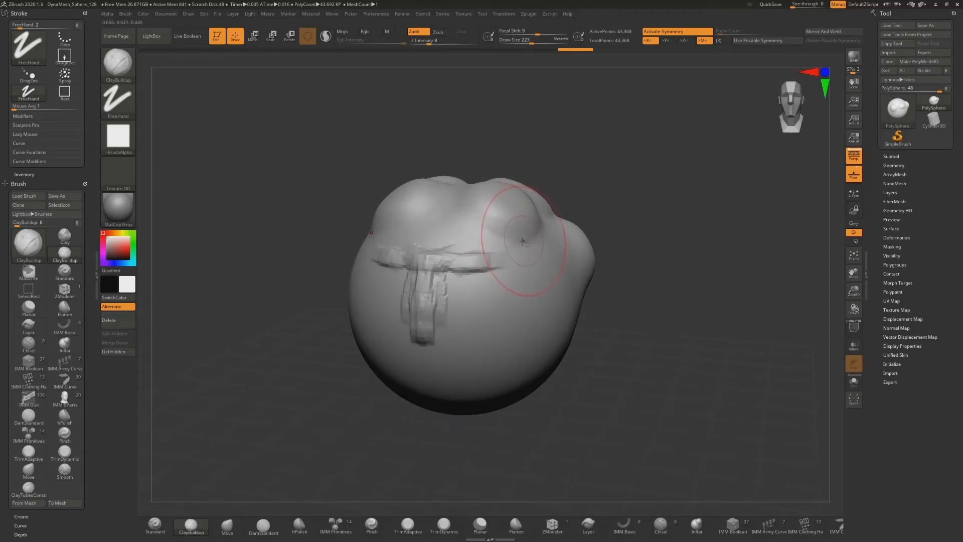
Carve a large, soft-edged hollow into both sides of the head with ClayBuildup
mouse_move(523, 246)
alt+mouse_down()
mouse_move(502, 235)
mouse_move(531, 276)
mouse_move(497, 240)
mouse_move(524, 263)
mouse_move(502, 238)
mouse_move(513, 252)
alt+mouse_up()
mouse_move(550, 150)
mouse_down()
mouse_move(577, 160)
mouse_move(501, 200)
mouse_move(517, 216)
mouse_move(522, 265)
mouse_move(497, 297)
mouse_move(504, 319)
mouse_move(499, 301)
mouse_move(511, 296)
mouse_move(540, 233)
mouse_up()
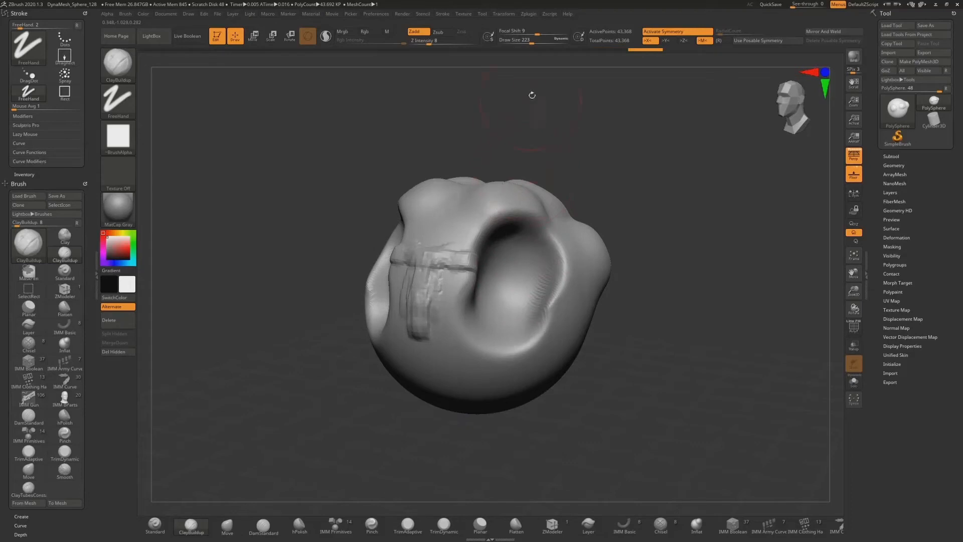
Set the focal shift to -60 and carve hard-edged hollows into the upper front and side of the head
click(543, 33)
drag(519, 36, 512, 36)
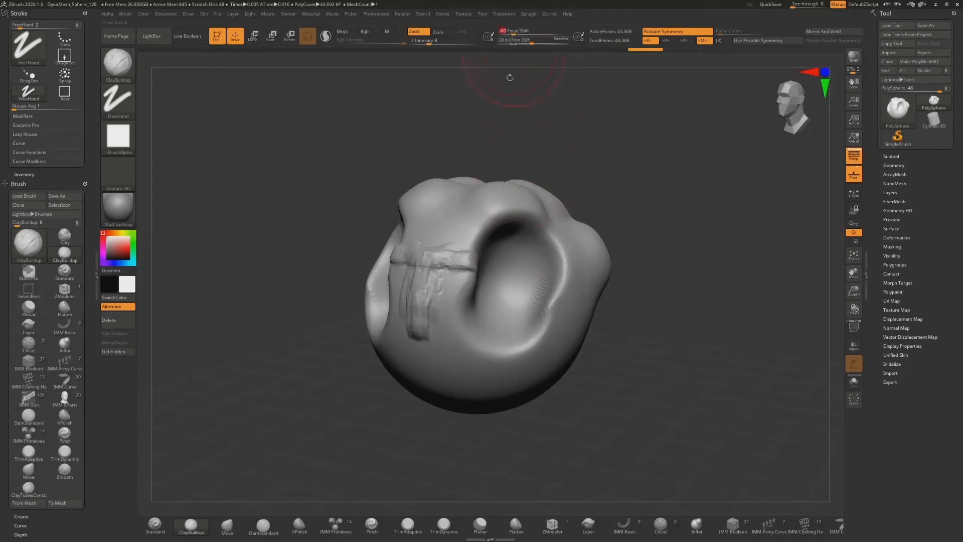
mouse_move(482, 216)
alt+mouse_down()
mouse_move(494, 213)
mouse_move(486, 226)
mouse_move(497, 216)
mouse_move(503, 236)
mouse_move(497, 223)
alt+mouse_up()
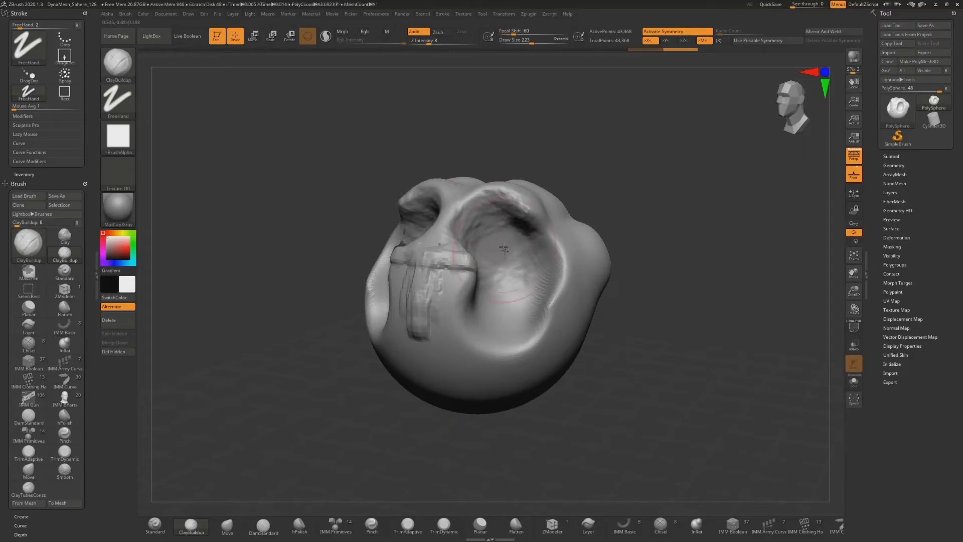
mouse_move(514, 131)
mouse_down()
mouse_move(552, 139)
mouse_move(509, 144)
mouse_up()
mouse_move(490, 240)
mouse_down()
mouse_move(481, 216)
mouse_move(507, 281)
mouse_move(511, 233)
mouse_move(535, 266)
mouse_up()
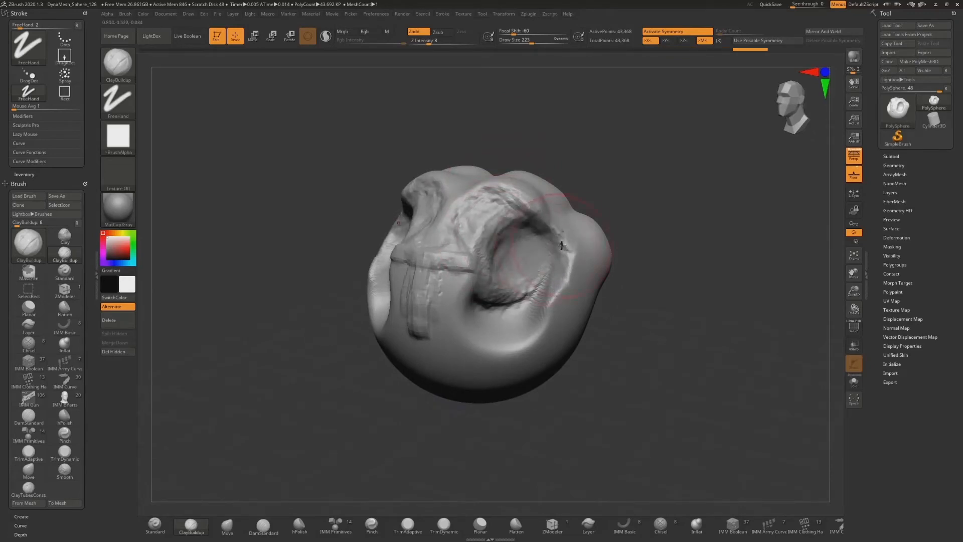
mouse_move(575, 238)
alt+mouse_down()
mouse_move(572, 253)
mouse_move(579, 229)
alt+mouse_up()
drag(615, 127, 594, 157)
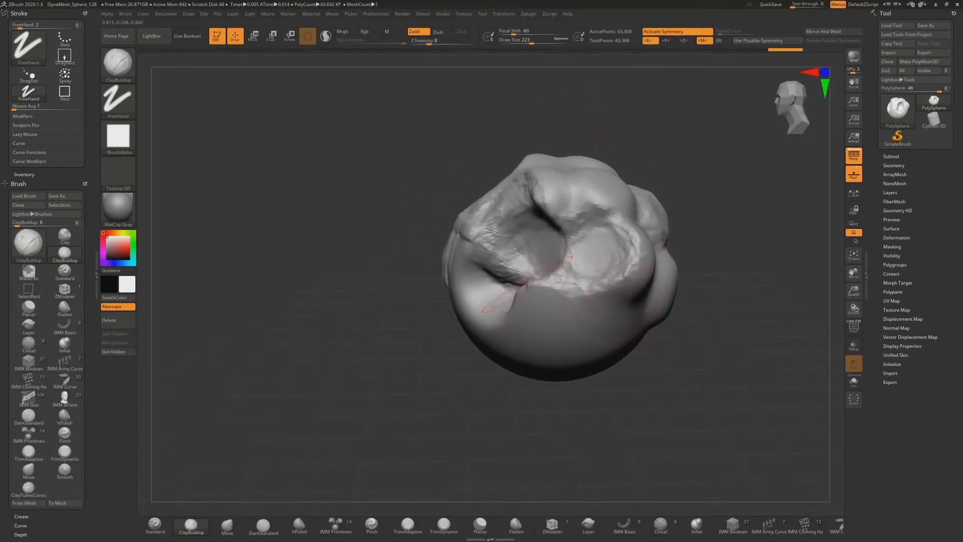
mouse_move(527, 286)
alt+mouse_down()
mouse_move(541, 307)
mouse_move(546, 296)
alt+mouse_up()
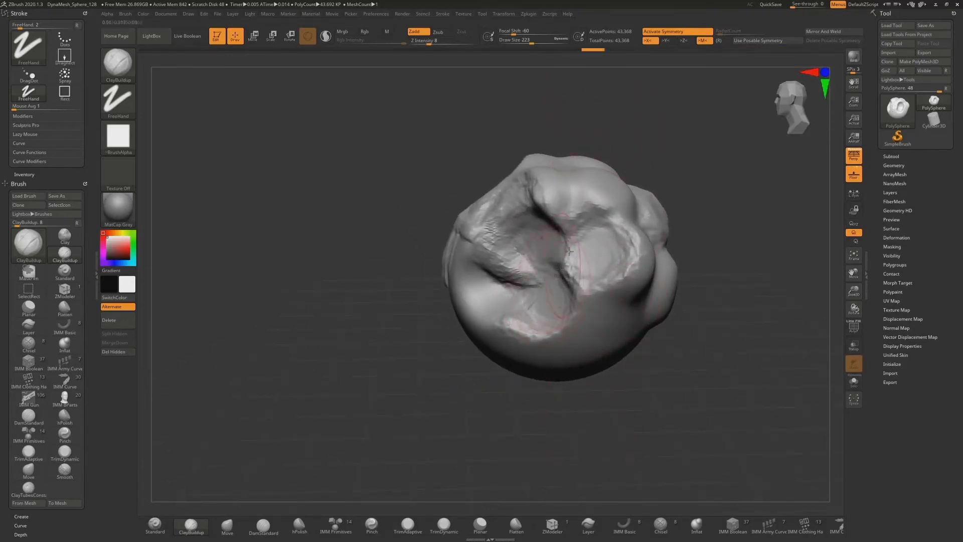
Smooth the carved hollows together with the sculpted brow and nose bridge using the Smooth brush
mouse_move(416, 157)
mouse_down()
mouse_move(466, 150)
mouse_move(477, 159)
mouse_move(421, 153)
mouse_move(475, 157)
mouse_move(440, 159)
mouse_up()
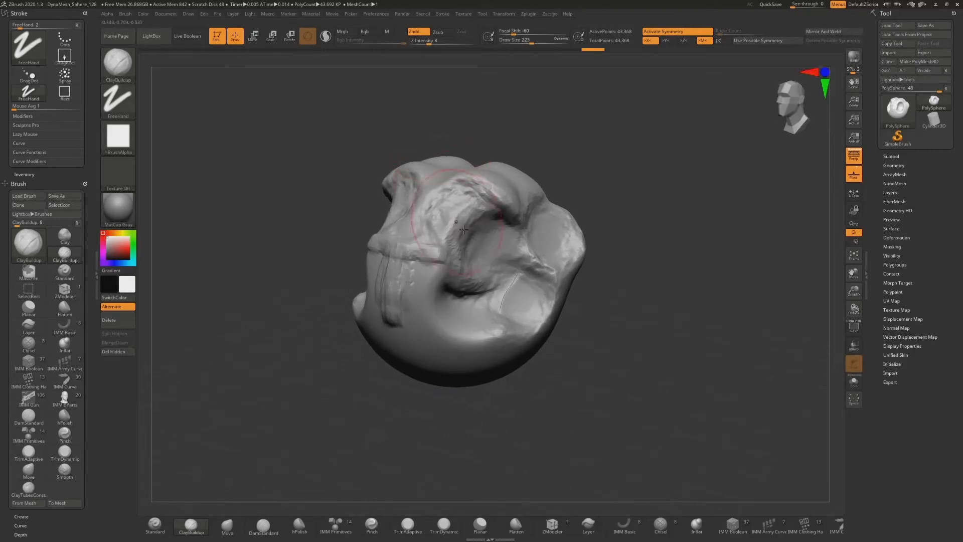
key(shift)
key(shift)
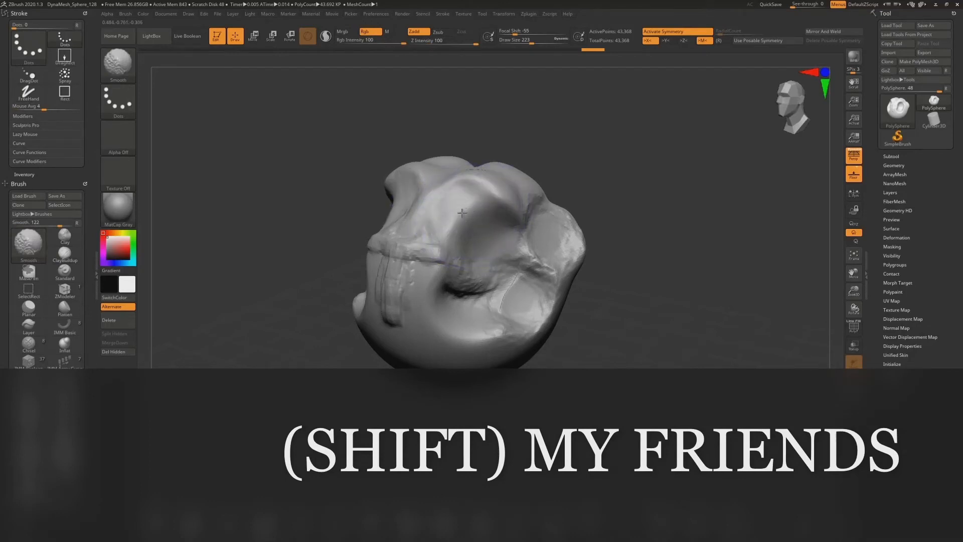
shift+drag(456, 266, 550, 264)
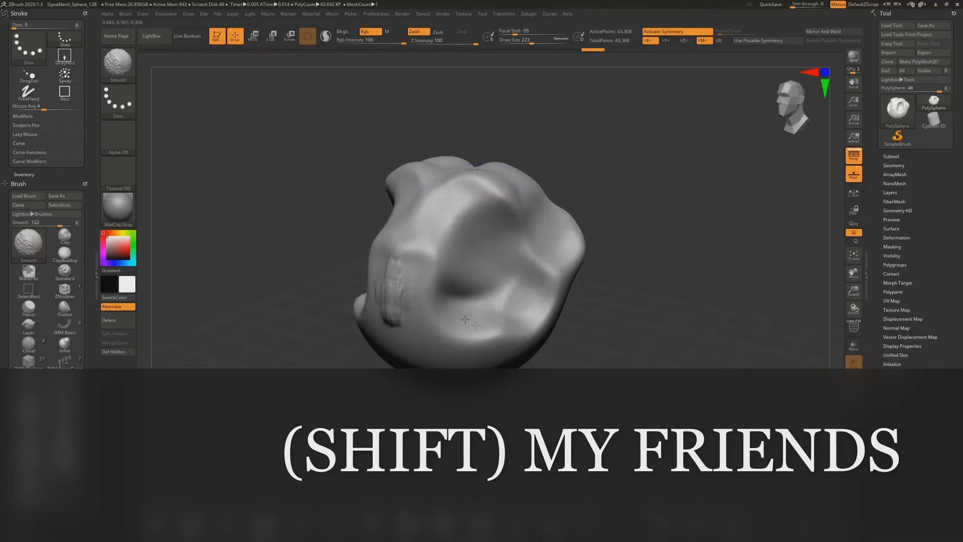
mouse_move(465, 319)
shift+mouse_down()
mouse_move(415, 260)
mouse_move(448, 295)
mouse_move(478, 229)
mouse_move(463, 208)
shift+mouse_up()
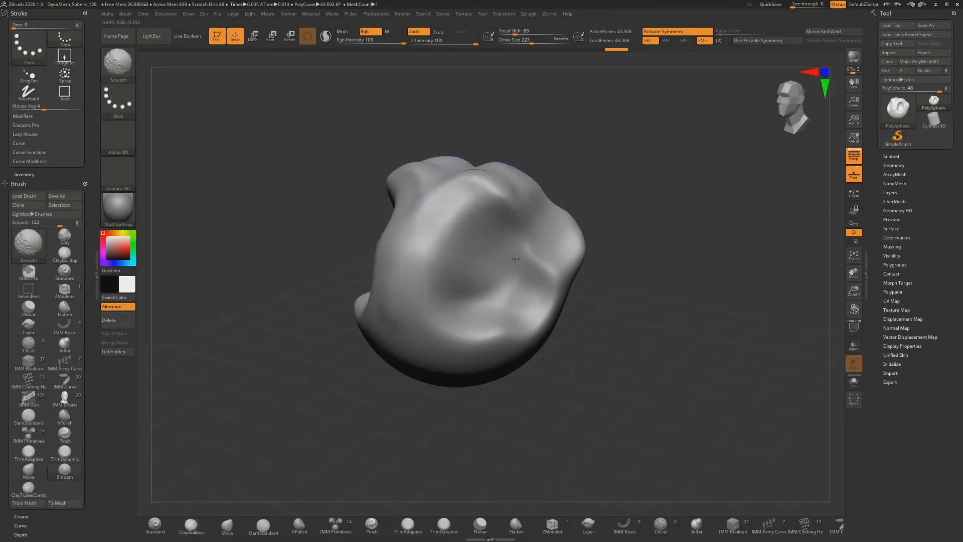
Build up a large bulging mass across the front of the head with ClayBuildup and smooth its side edge
drag(316, 288, 390, 263)
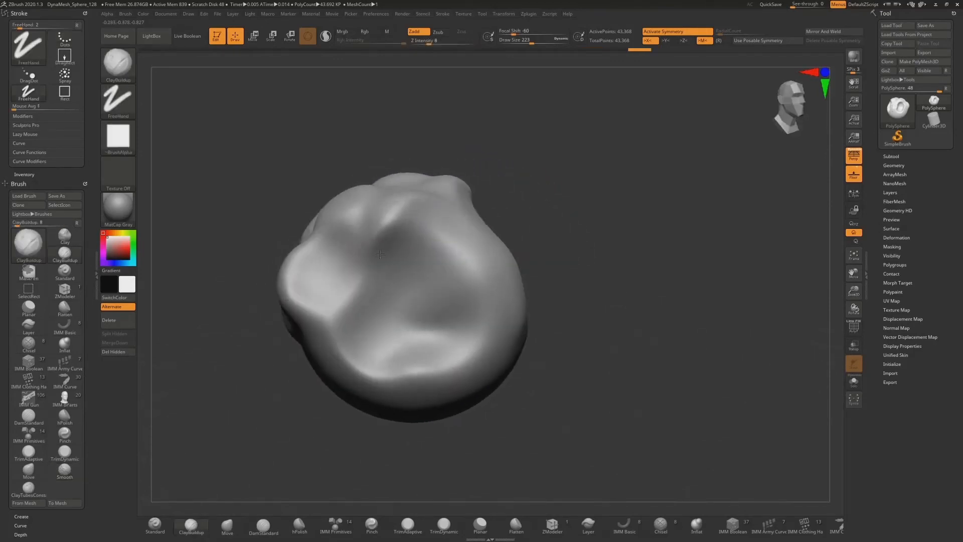
key(shift)
mouse_move(550, 176)
mouse_down()
mouse_move(523, 179)
mouse_move(531, 171)
mouse_up()
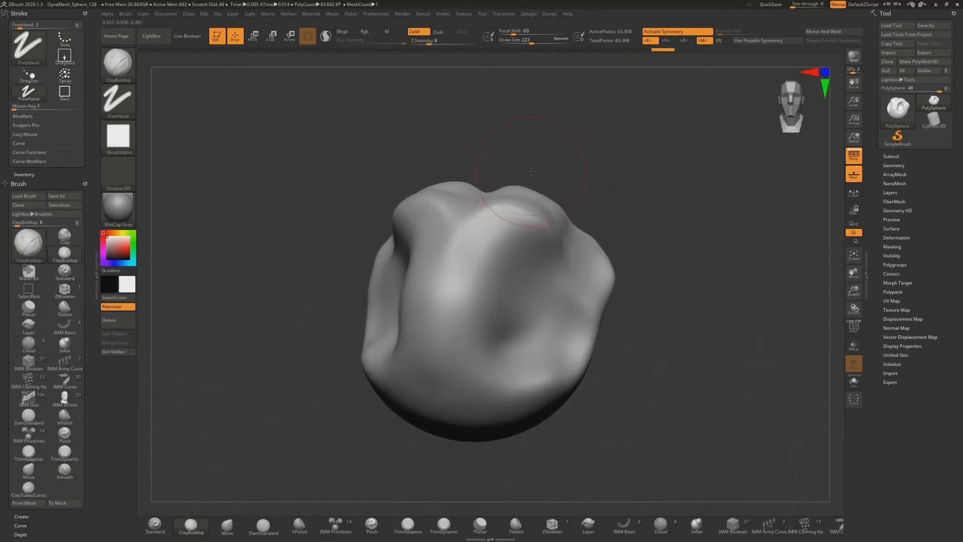
drag(649, 271, 632, 300)
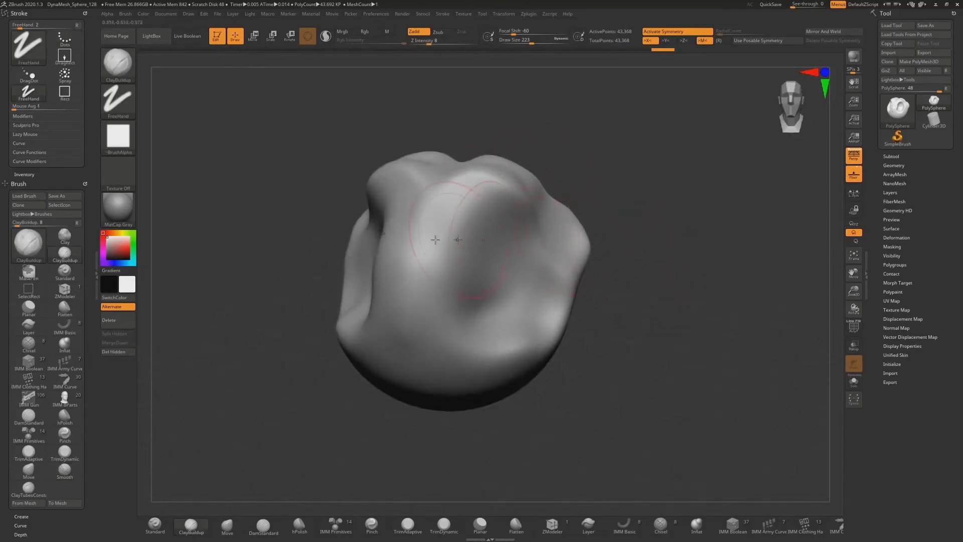
mouse_move(468, 199)
mouse_down()
mouse_move(441, 281)
mouse_move(469, 222)
mouse_move(462, 279)
mouse_move(507, 288)
mouse_move(522, 220)
mouse_move(511, 281)
mouse_move(538, 226)
mouse_up()
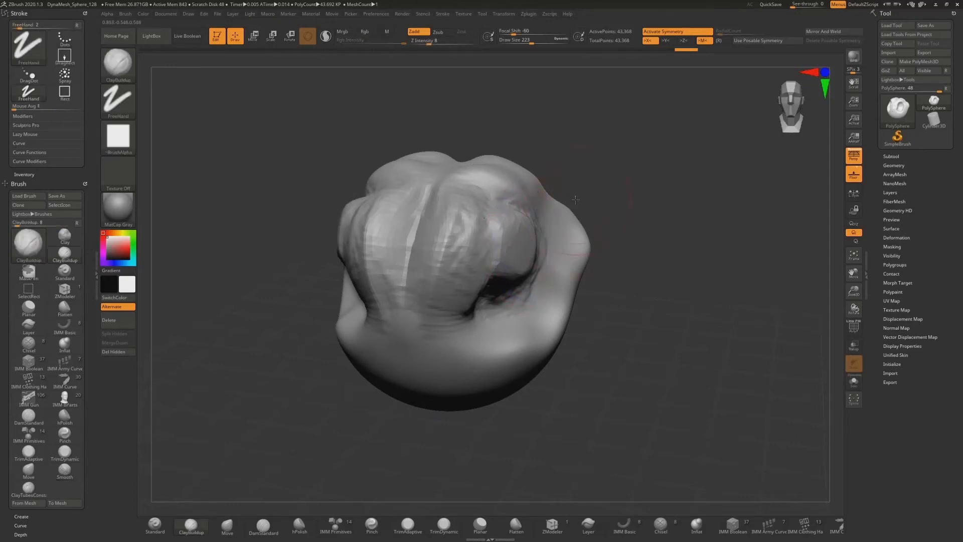
drag(576, 199, 535, 208)
mouse_move(527, 249)
shift+mouse_down()
mouse_move(521, 228)
mouse_move(536, 257)
mouse_move(531, 240)
shift+mouse_up()
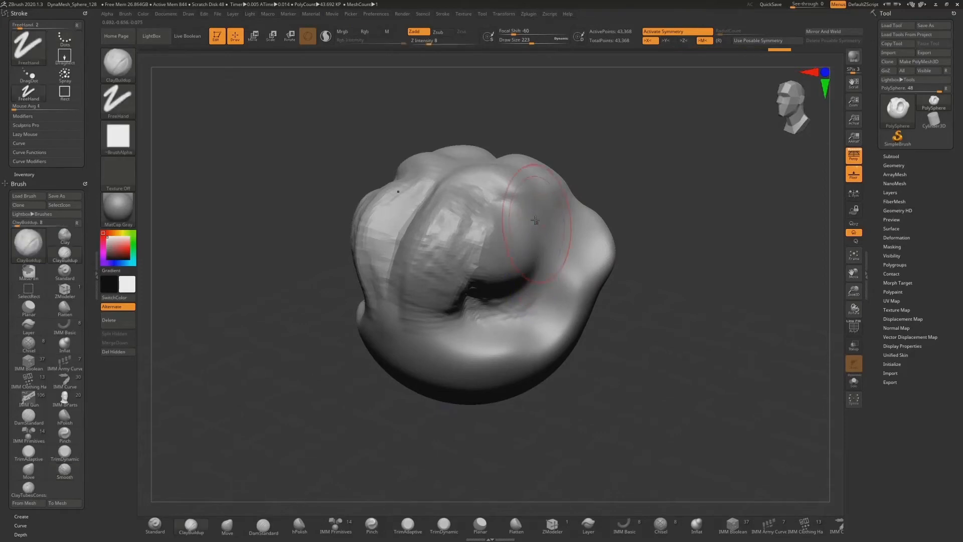
Set the Z Intensity to 4 and smooth the mass on the front of the head
drag(423, 41, 424, 43)
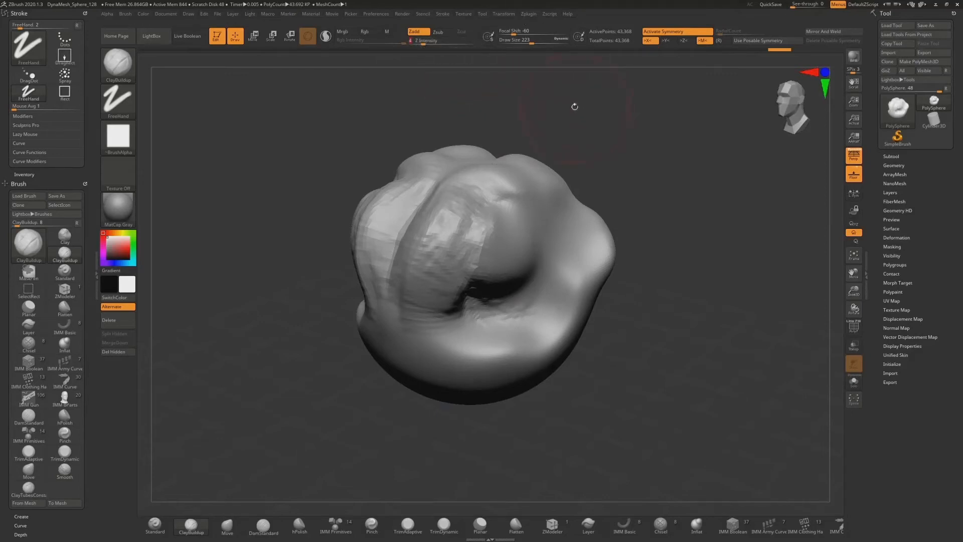
shift+drag(574, 104, 587, 106)
mouse_move(430, 258)
shift+mouse_down()
mouse_move(462, 243)
mouse_move(445, 226)
mouse_move(499, 230)
shift+mouse_up()
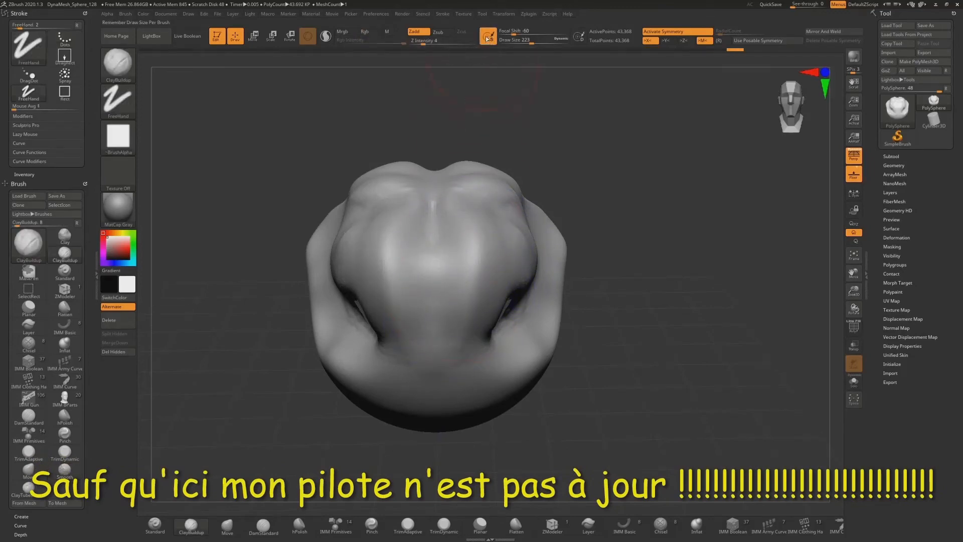
Smooth the rough crease below the front mass and sculpt a light bulge on the side of that mass
key(shift)
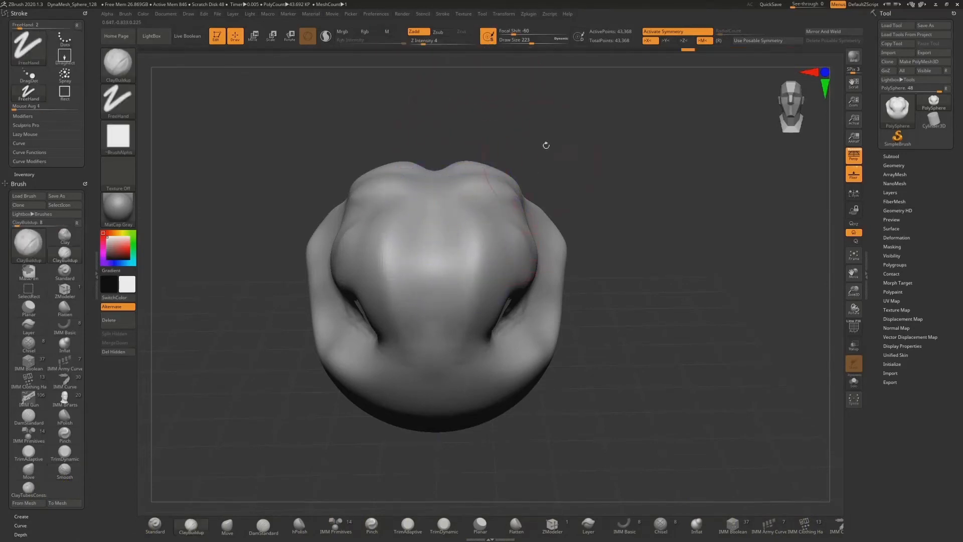
drag(557, 120, 523, 194)
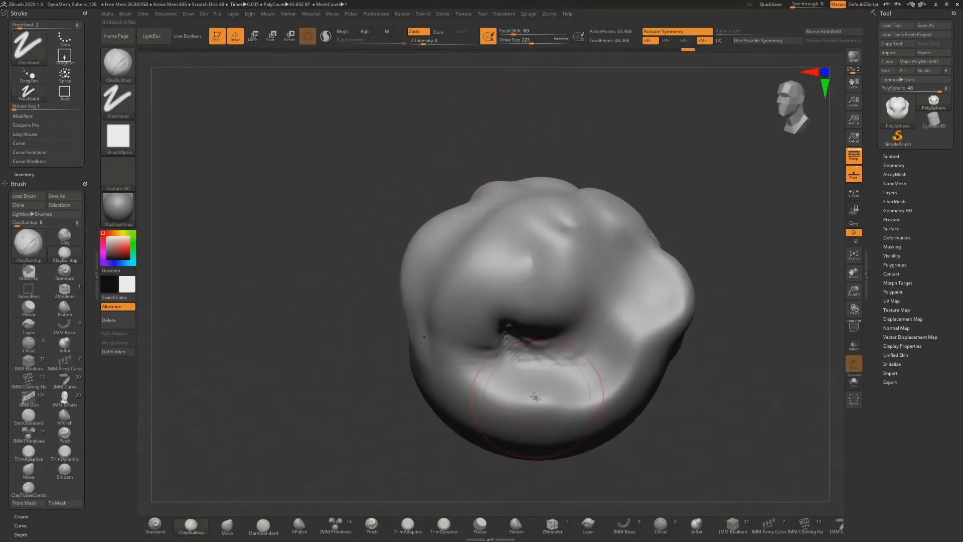
key(shift)
mouse_move(556, 337)
shift+mouse_down()
mouse_move(548, 285)
mouse_move(520, 259)
mouse_move(503, 315)
mouse_move(476, 187)
shift+mouse_up()
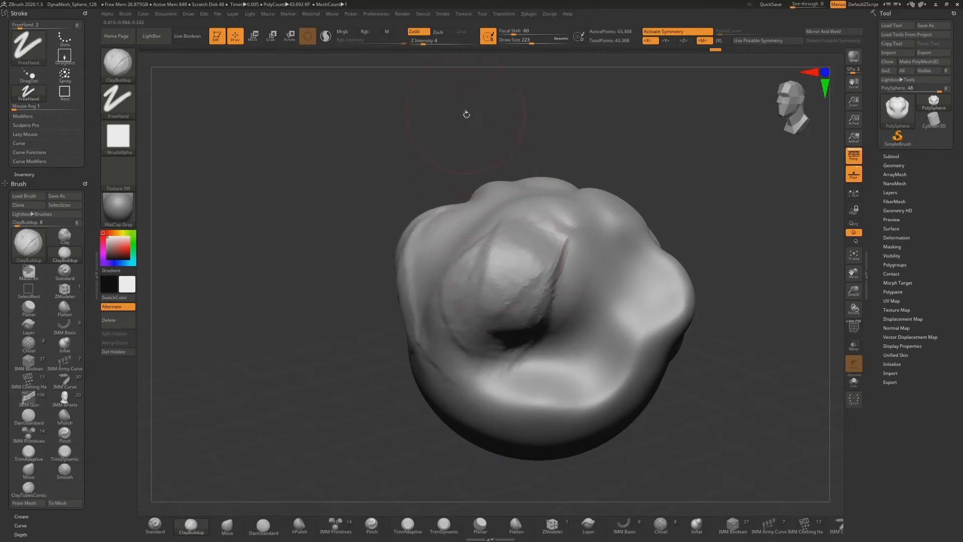
Set the Z Intensity to 27 and smooth the bulge on the side of the front mass
drag(427, 44, 444, 44)
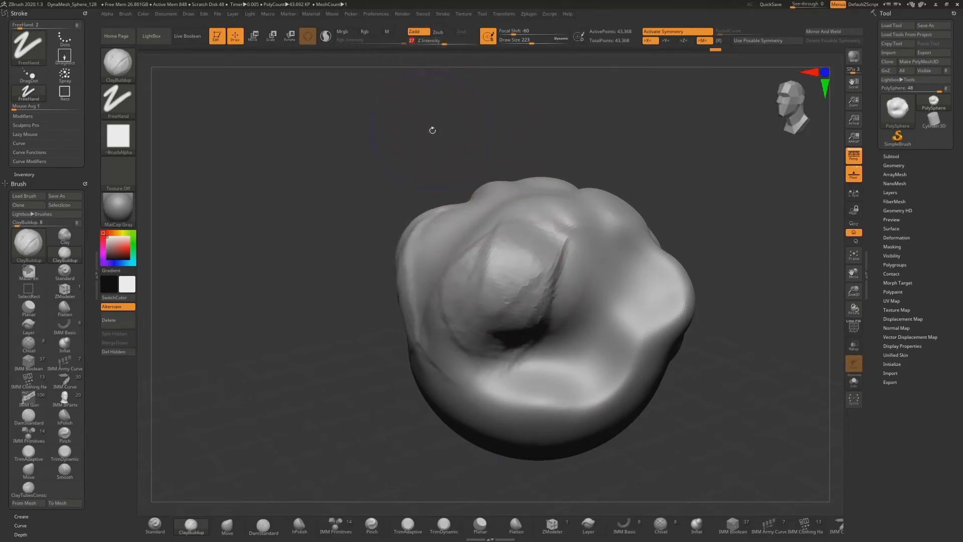
key(shift)
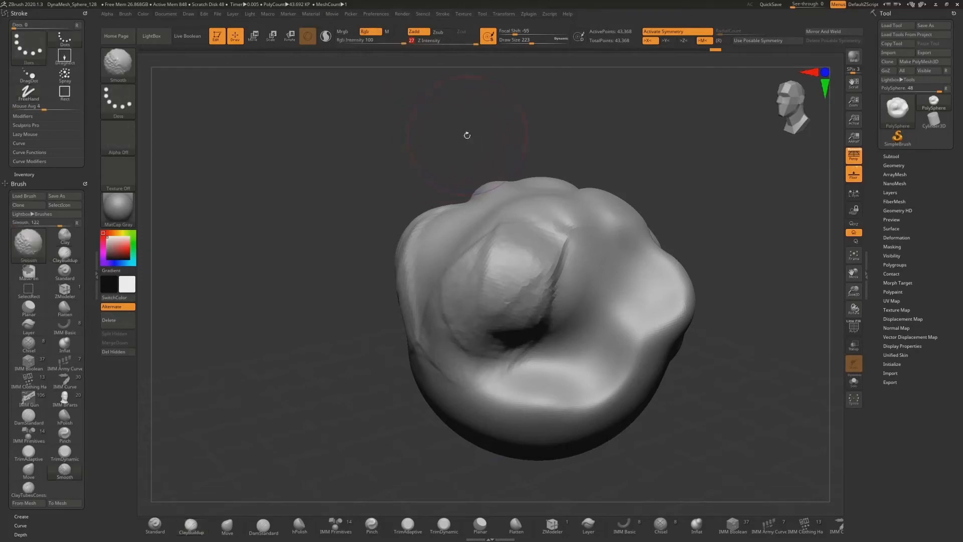
key(shift)
mouse_move(474, 220)
shift+mouse_down()
mouse_move(477, 247)
mouse_move(503, 235)
mouse_move(482, 342)
shift+mouse_up()
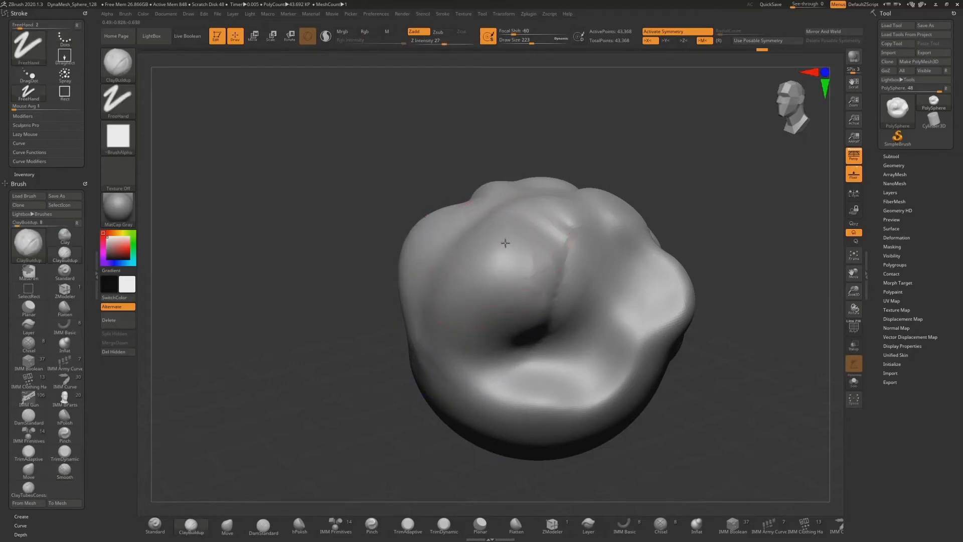
Build up thick protruding masses symmetrically across the upper front of the head
mouse_move(503, 241)
mouse_down()
mouse_move(504, 261)
mouse_move(513, 245)
mouse_up()
drag(478, 141, 477, 216)
drag(438, 240, 443, 214)
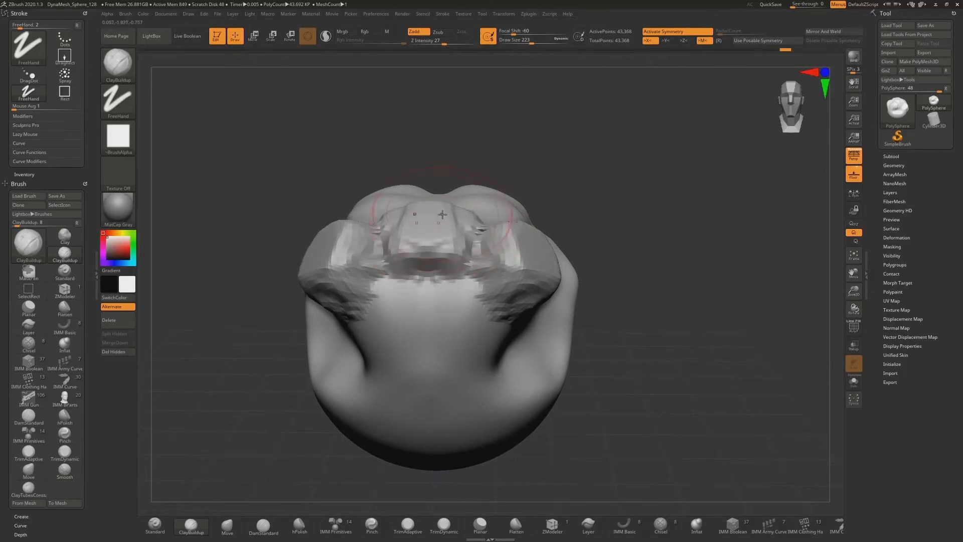
Set the Z Intensity to 8 and smooth the protruding masses into one rounded form
drag(434, 41, 427, 45)
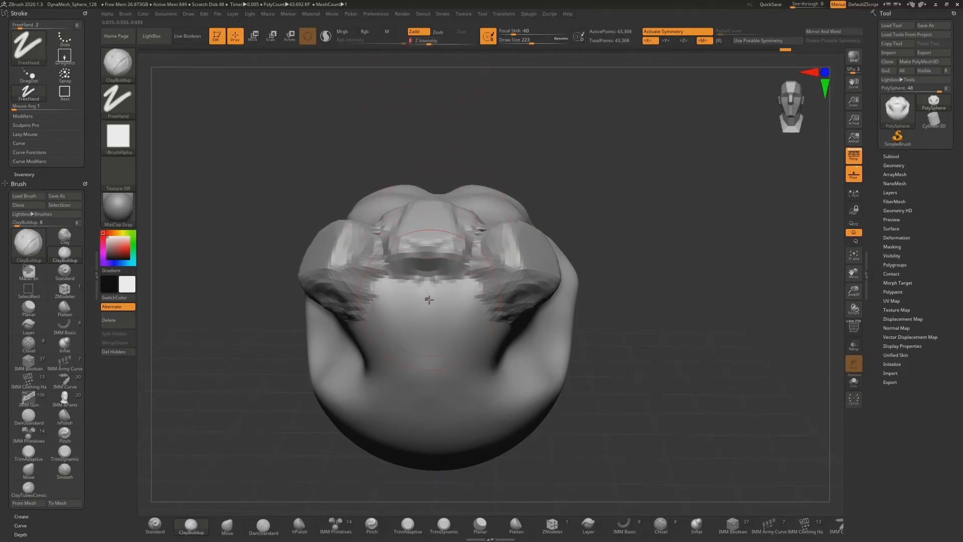
mouse_move(430, 297)
shift+mouse_down()
mouse_move(427, 311)
mouse_move(430, 274)
mouse_move(411, 243)
mouse_move(374, 241)
mouse_move(359, 255)
shift+mouse_up()
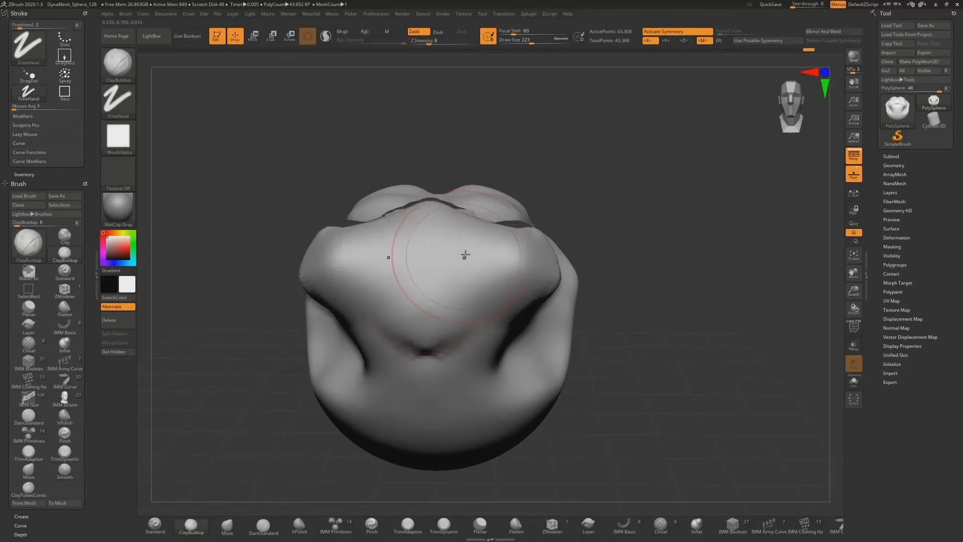
mouse_move(417, 163)
mouse_down()
mouse_move(447, 162)
mouse_move(341, 165)
mouse_up()
mouse_move(480, 273)
shift+mouse_down()
mouse_move(455, 277)
mouse_move(552, 273)
mouse_move(534, 261)
mouse_move(544, 233)
shift+mouse_up()
Mask the rounded front form with MaskPen and build up a raised clay rim around the masked area
mouse_move(283, 248)
mouse_down()
mouse_move(478, 201)
mouse_move(473, 95)
mouse_up()
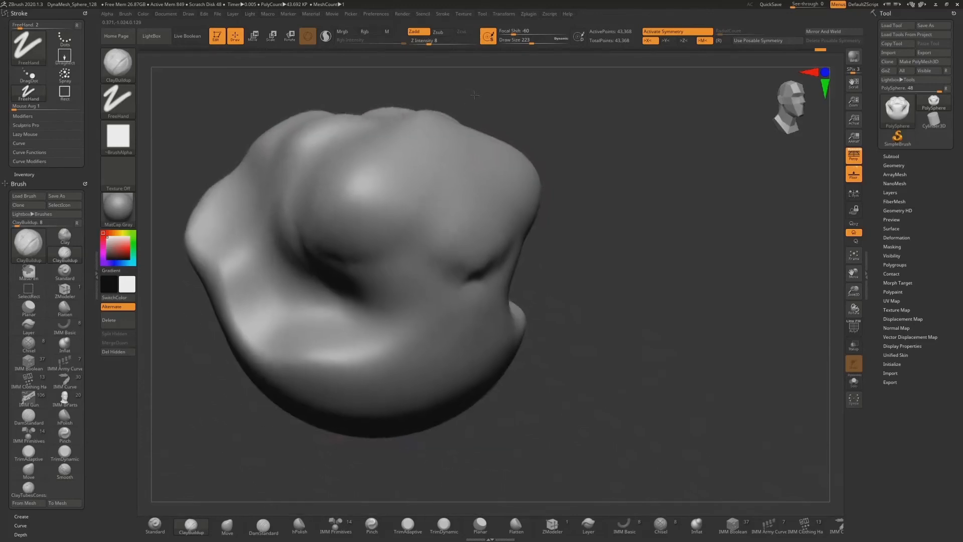
mouse_move(370, 179)
ctrl+mouse_down()
mouse_move(381, 193)
mouse_move(426, 201)
mouse_move(435, 193)
ctrl+mouse_up()
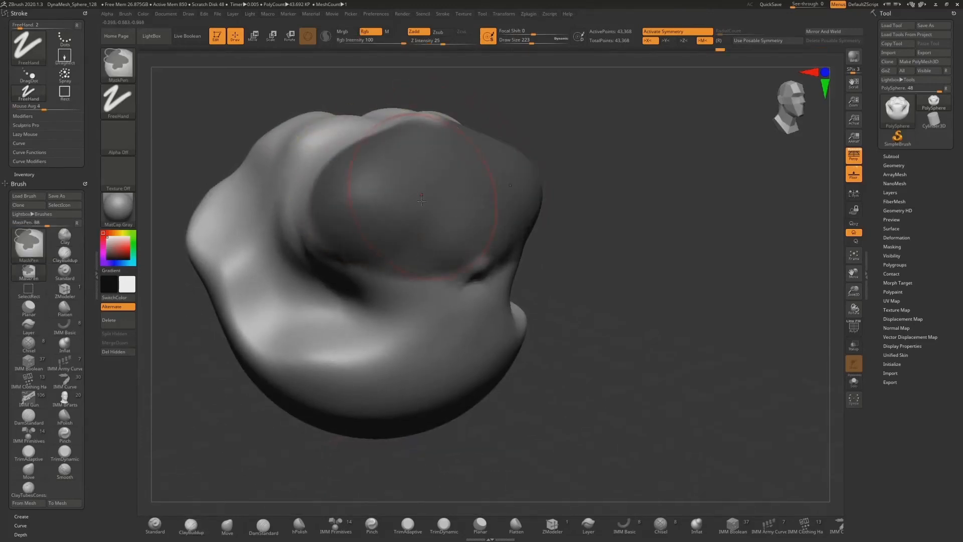
mouse_move(392, 263)
mouse_down()
mouse_move(494, 262)
mouse_move(381, 259)
mouse_move(347, 161)
mouse_move(386, 125)
mouse_move(442, 118)
mouse_move(346, 143)
mouse_move(348, 169)
mouse_move(303, 215)
mouse_move(418, 116)
mouse_up()
drag(368, 147, 377, 201)
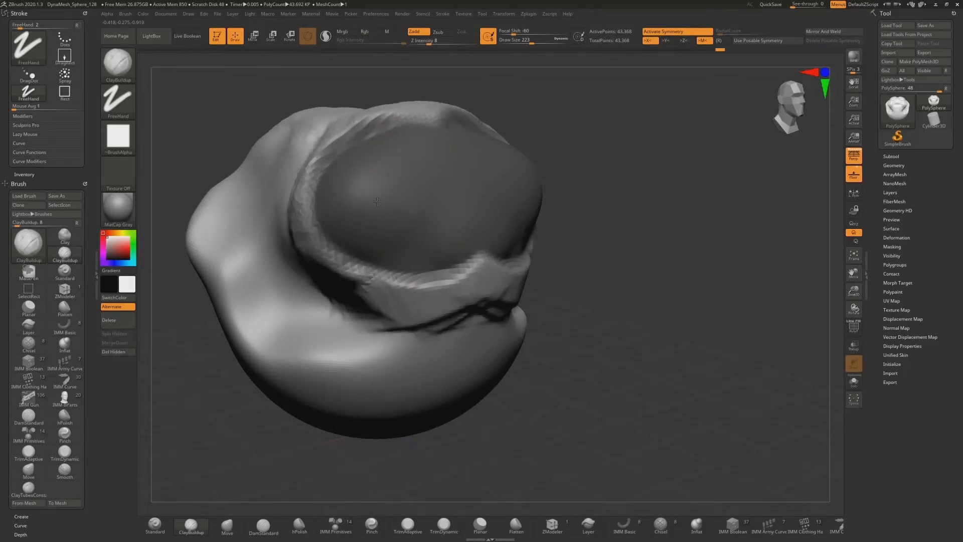
Mask a large round area over the hollow on the side of the head
key(ctrl)
drag(553, 156, 642, 156)
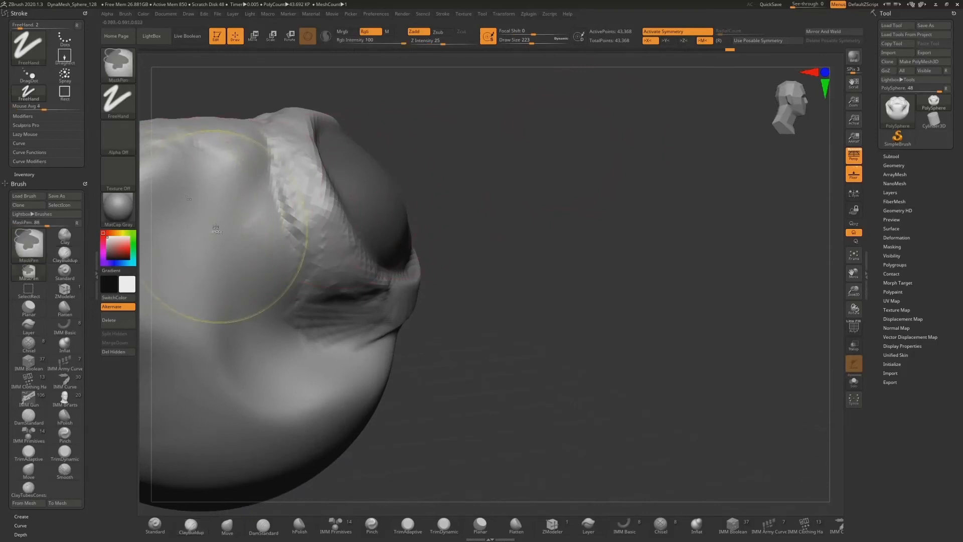
ctrl+drag(216, 226, 211, 196)
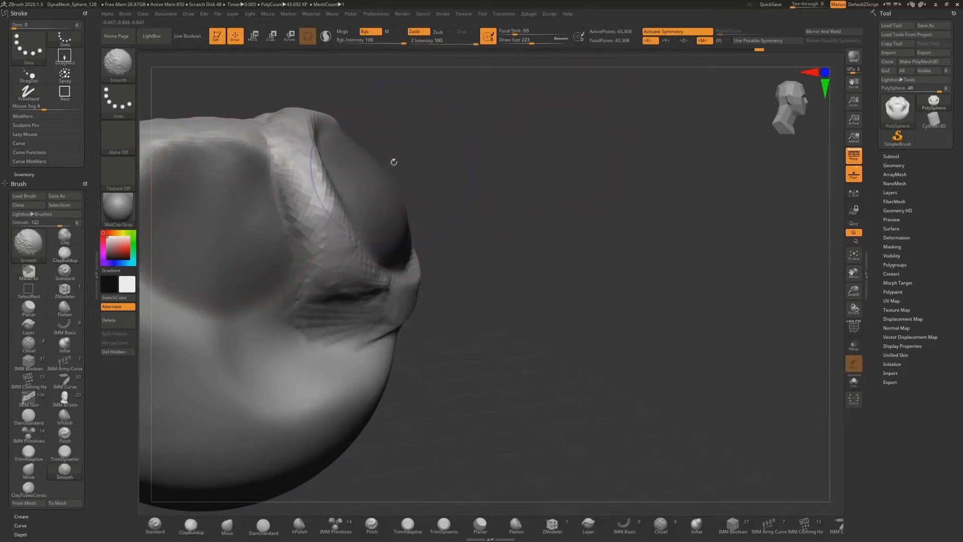
mouse_move(393, 161)
shift+mouse_down()
mouse_move(455, 128)
mouse_move(457, 138)
mouse_move(351, 127)
mouse_move(337, 233)
shift+mouse_up()
key(ctrl)
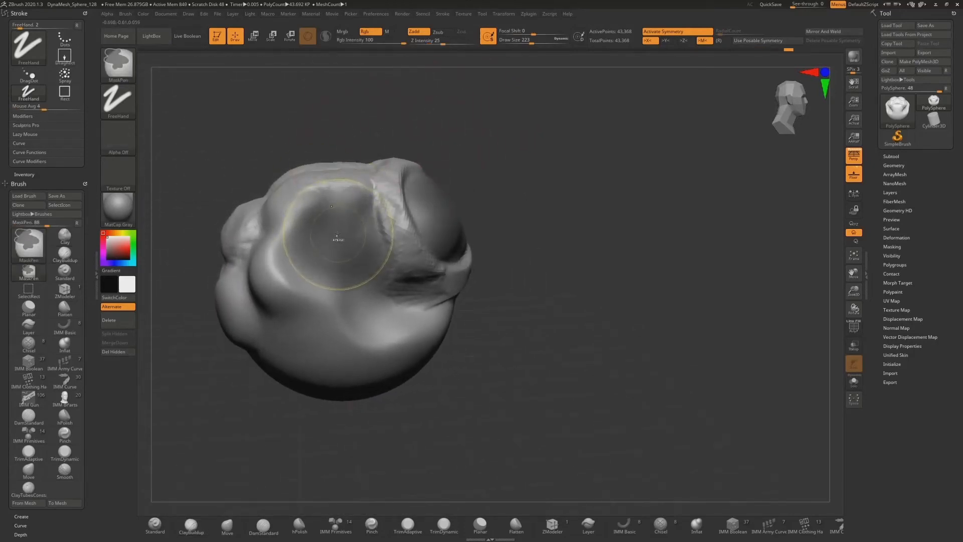
Build up a raised clay rim around the masked area on the side of the head
drag(431, 173, 330, 204)
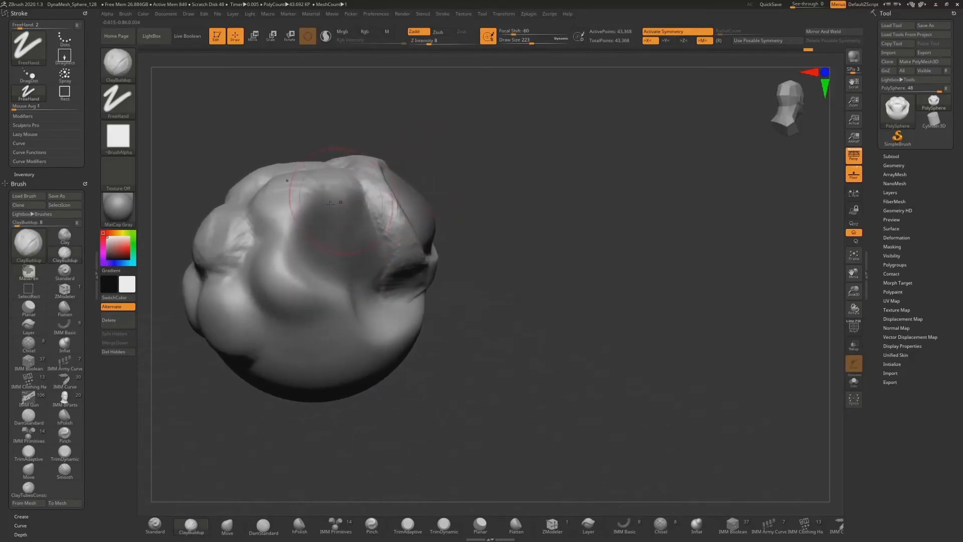
key(shift)
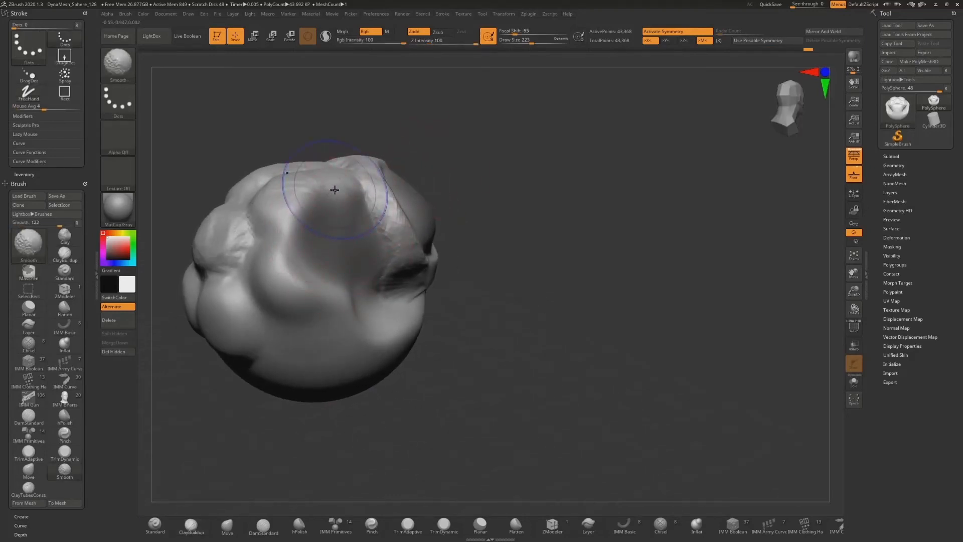
mouse_move(309, 231)
mouse_down()
mouse_move(287, 221)
mouse_move(323, 283)
mouse_move(301, 293)
mouse_move(350, 196)
mouse_move(325, 280)
mouse_up()
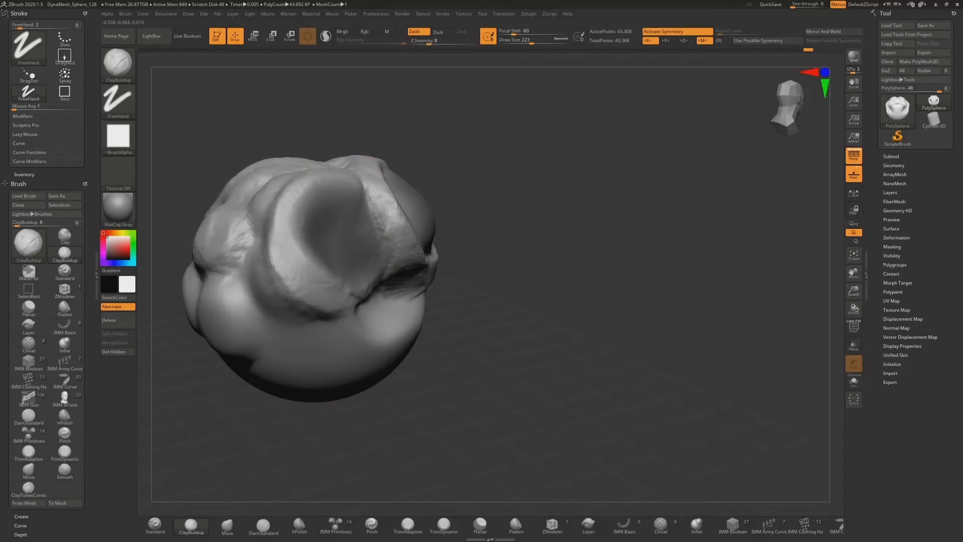
Smooth the hollow on the side of the head and build up a clay rim around the bump inside it
mouse_move(373, 260)
mouse_down()
mouse_move(328, 301)
mouse_move(376, 280)
mouse_move(316, 296)
mouse_move(321, 258)
mouse_move(389, 311)
mouse_move(346, 293)
mouse_move(352, 196)
mouse_up()
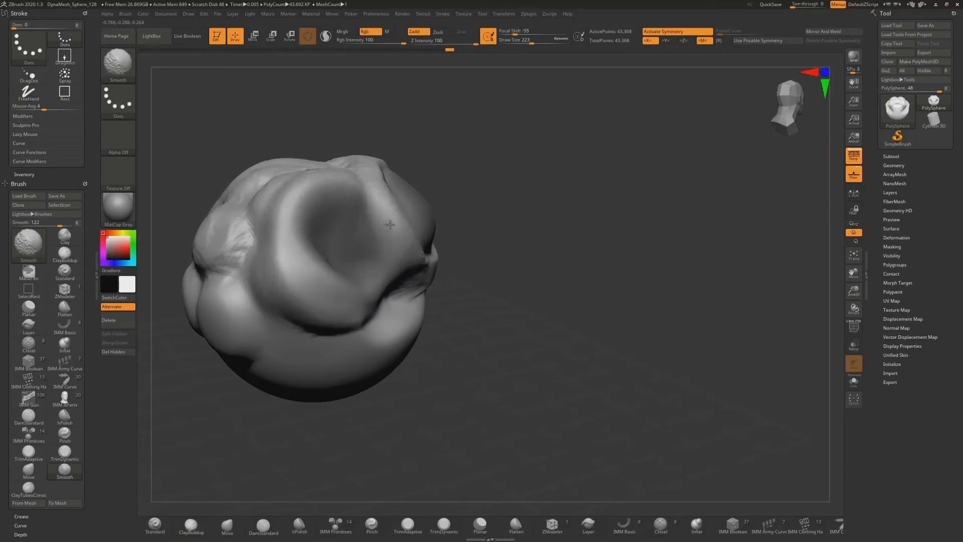
key(shift)
mouse_move(447, 209)
mouse_down()
mouse_move(326, 193)
mouse_move(346, 293)
mouse_move(361, 281)
mouse_move(321, 211)
mouse_move(357, 243)
mouse_move(371, 194)
mouse_up()
mouse_move(380, 139)
mouse_down()
mouse_move(326, 242)
mouse_move(329, 306)
mouse_move(346, 161)
mouse_move(341, 281)
mouse_move(314, 246)
mouse_move(381, 190)
mouse_move(396, 271)
mouse_move(311, 225)
mouse_move(376, 239)
mouse_up()
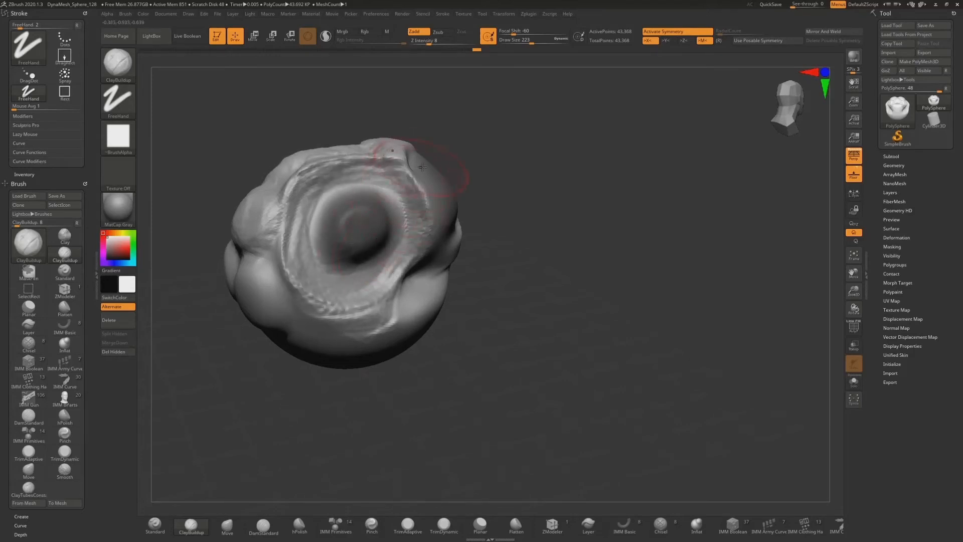
mouse_move(440, 155)
mouse_down()
mouse_move(472, 153)
mouse_move(414, 150)
mouse_move(460, 150)
mouse_move(432, 146)
mouse_up()
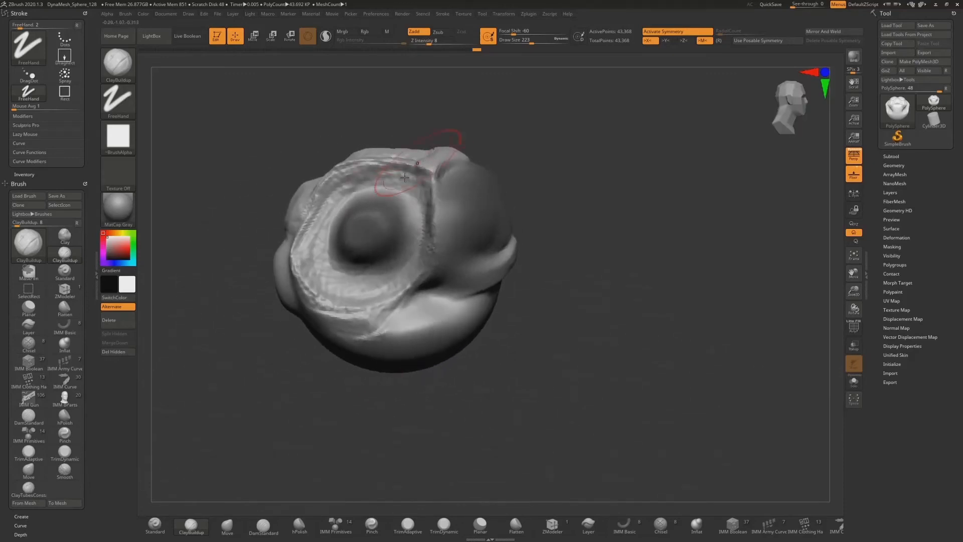
Blur the mask on the head and sharpen it into a hard-edged area over the rounded front form
key(ctrl)
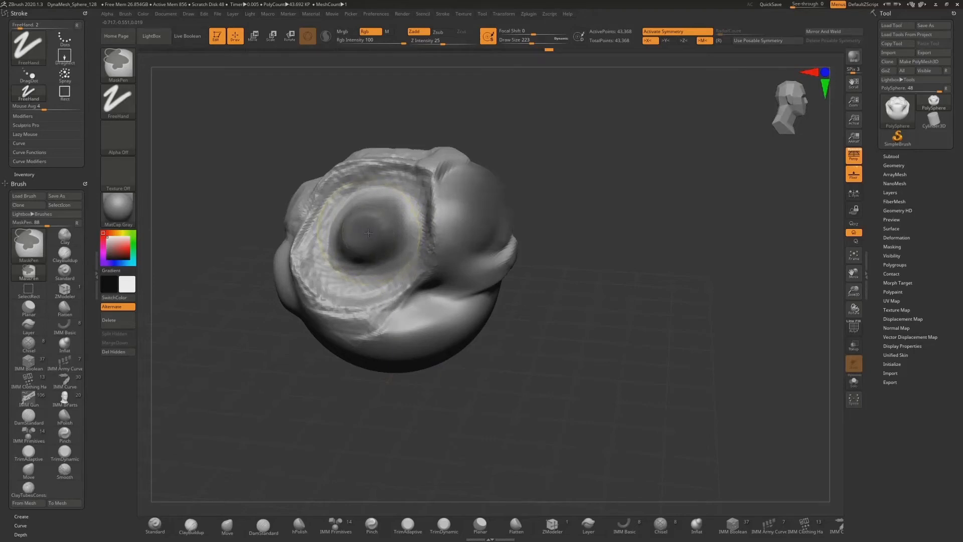
ctrl+click(368, 232)
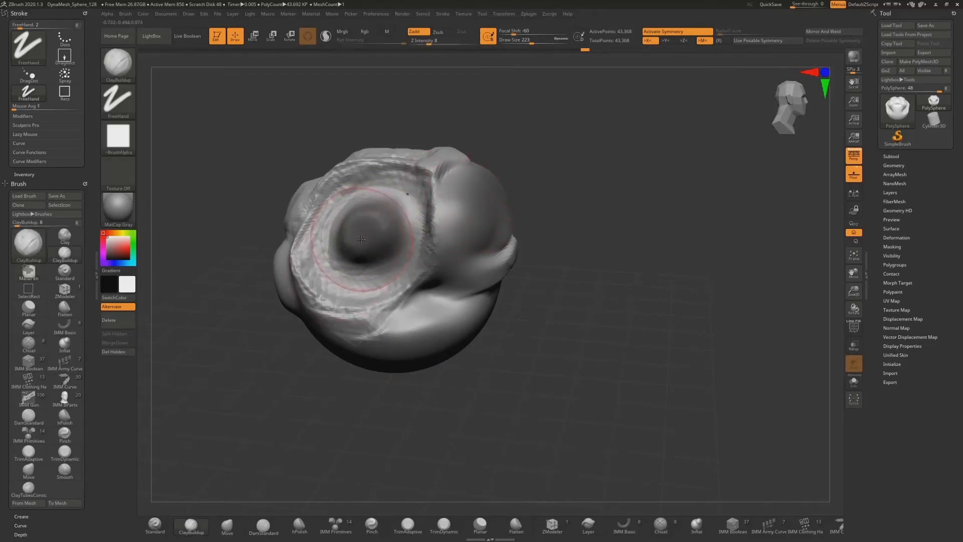
key(ctrl)
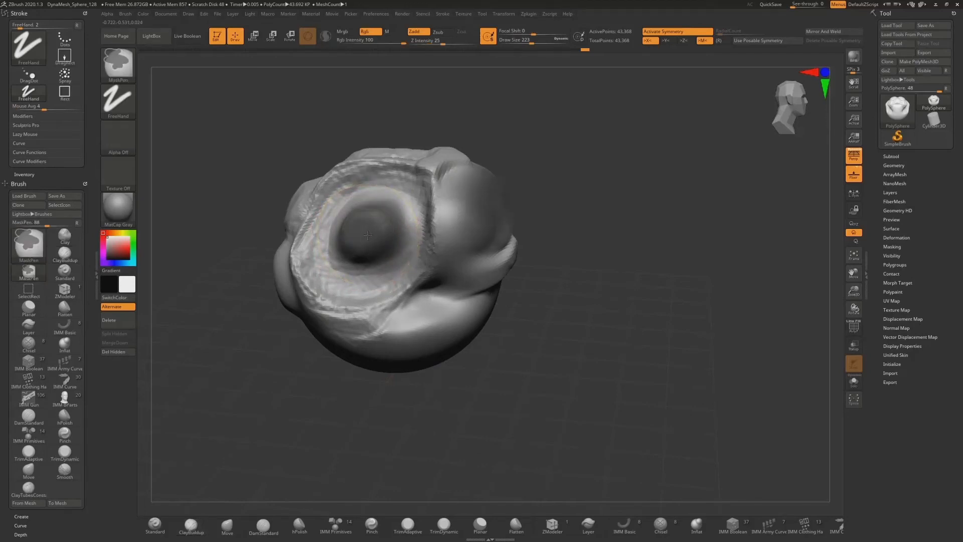
ctrl+click(368, 236)
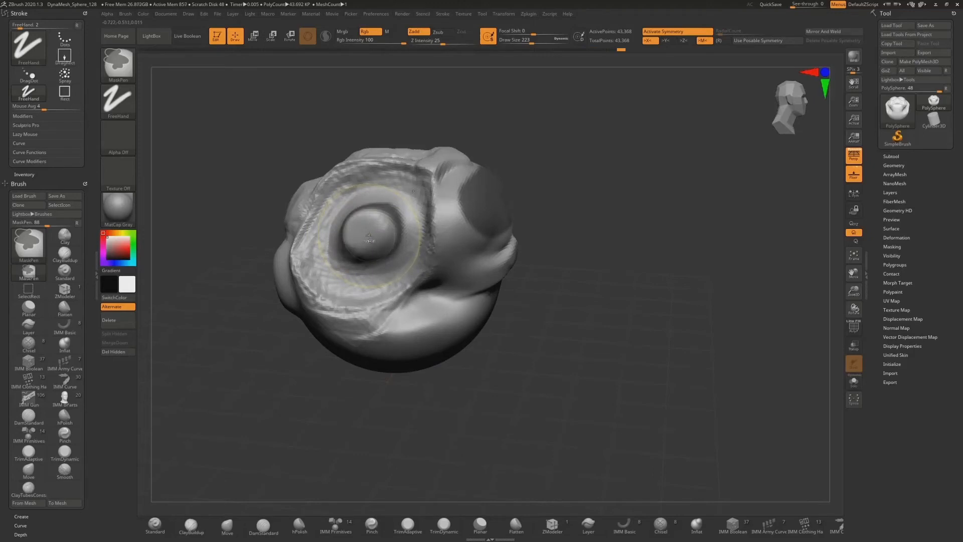
Build up clay around the masked area on the front form and smooth the surrounding surface
right_drag(499, 167, 440, 179)
mouse_move(453, 173)
mouse_down()
mouse_move(468, 161)
mouse_move(436, 200)
mouse_move(501, 235)
mouse_move(460, 247)
mouse_up()
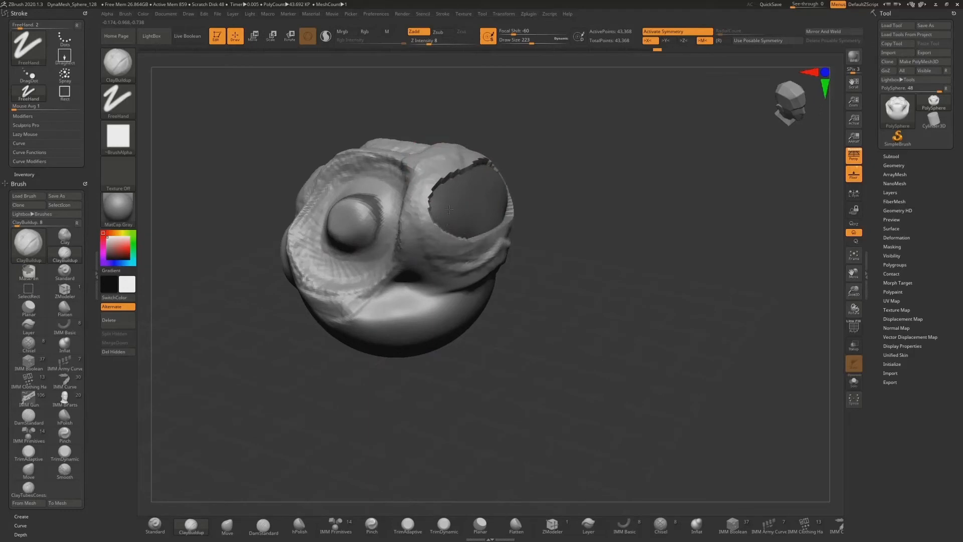
mouse_move(466, 171)
shift+mouse_down()
mouse_move(452, 211)
mouse_move(481, 220)
shift+mouse_up()
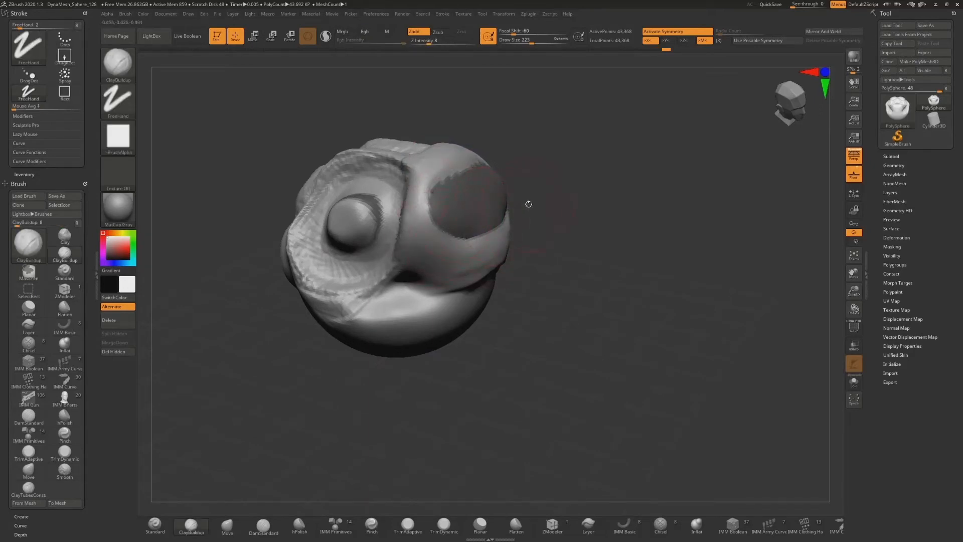
Clear the mask from the head and remesh the sculpt with DynaMesh
ctrl+click(537, 175)
ctrl+drag(537, 175, 537, 176)
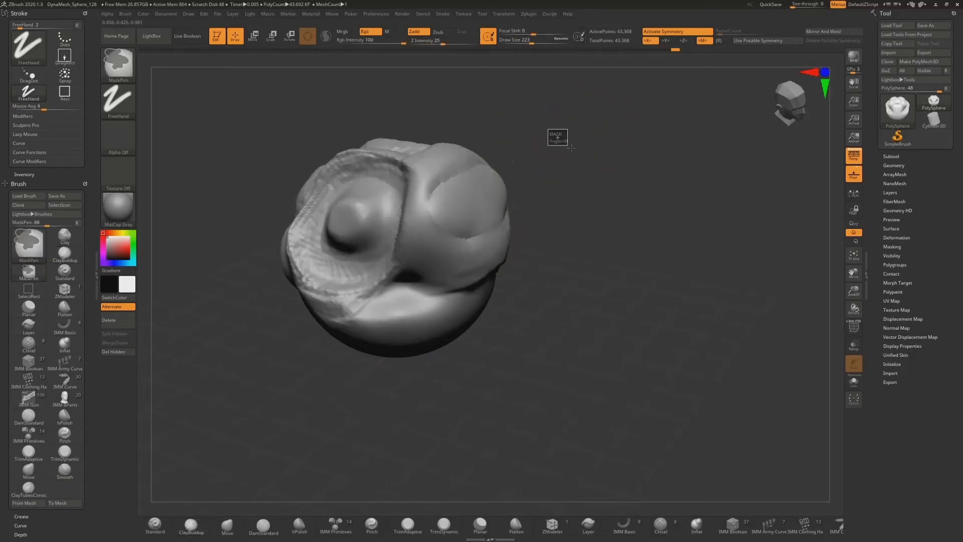
ctrl+drag(571, 148, 554, 146)
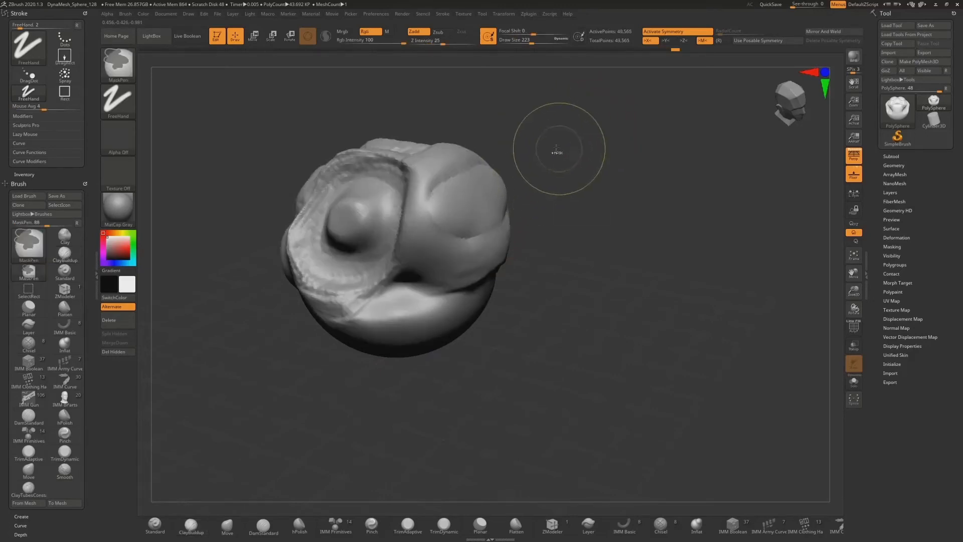
ctrl+click(565, 179)
ctrl+click(609, 126)
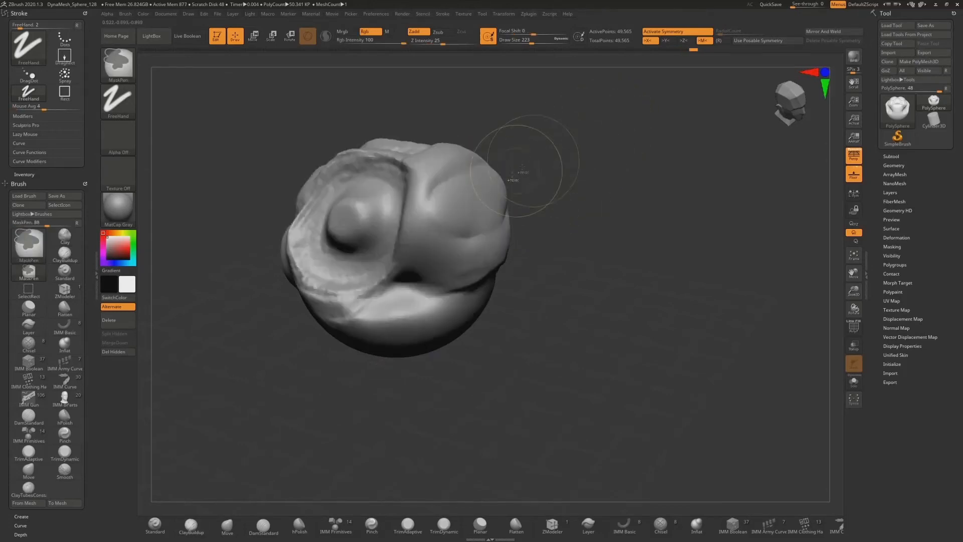
Mask the rounded front form, invert the mask, invert it back, and clear it
ctrl+drag(466, 190, 473, 204)
ctrl+click(552, 144)
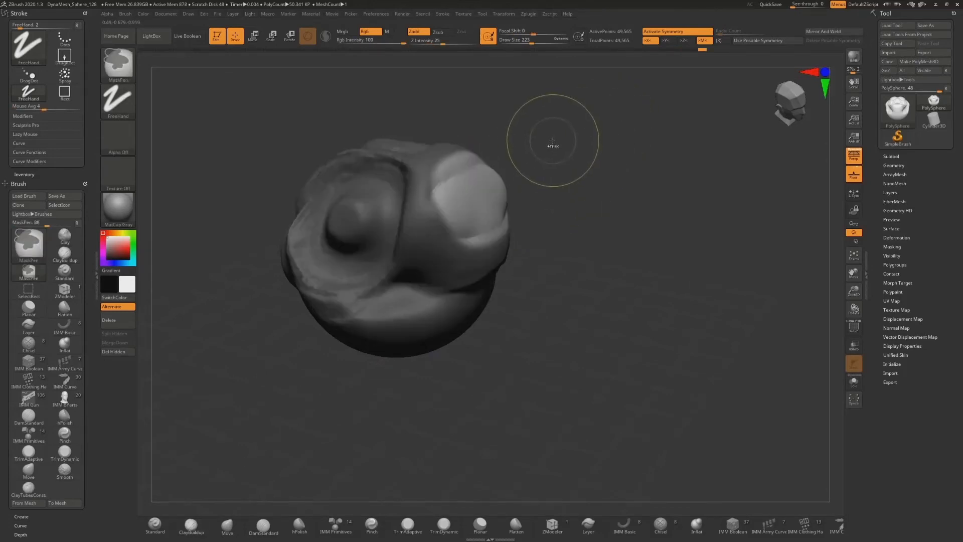
ctrl+click(550, 146)
mouse_move(575, 145)
mouse_down()
mouse_move(538, 143)
mouse_move(515, 183)
mouse_up()
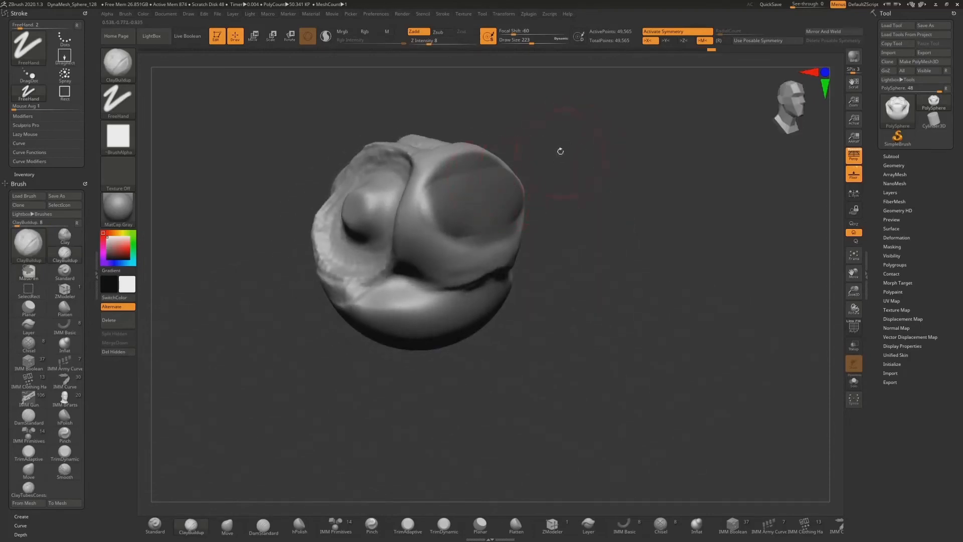
key(ctrl)
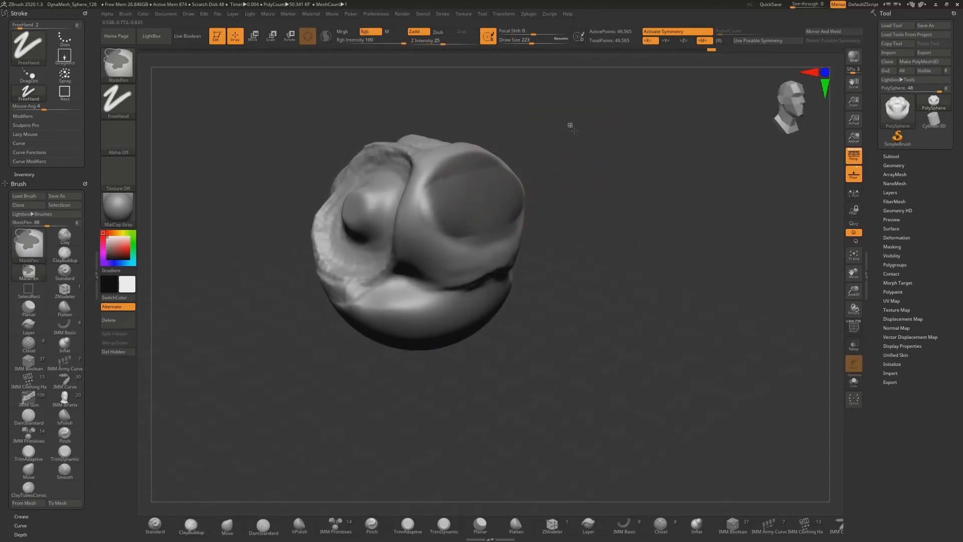
ctrl+drag(569, 126, 626, 197)
Paint a larger mask across the front form, try inverting it both ways, and remove the mask
key(ctrl)
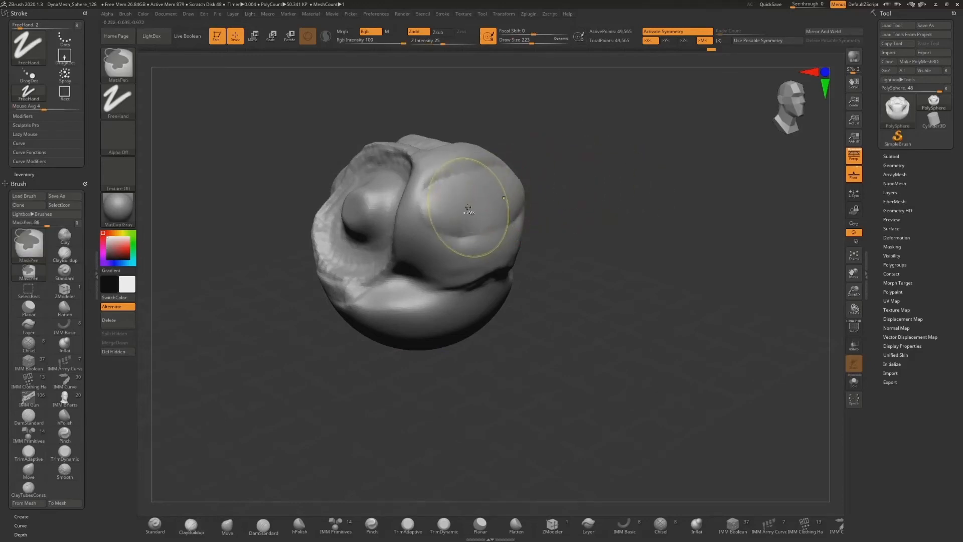
mouse_move(469, 207)
ctrl+mouse_down()
mouse_move(462, 200)
mouse_move(477, 189)
mouse_move(441, 206)
mouse_move(449, 197)
mouse_move(452, 219)
ctrl+mouse_up()
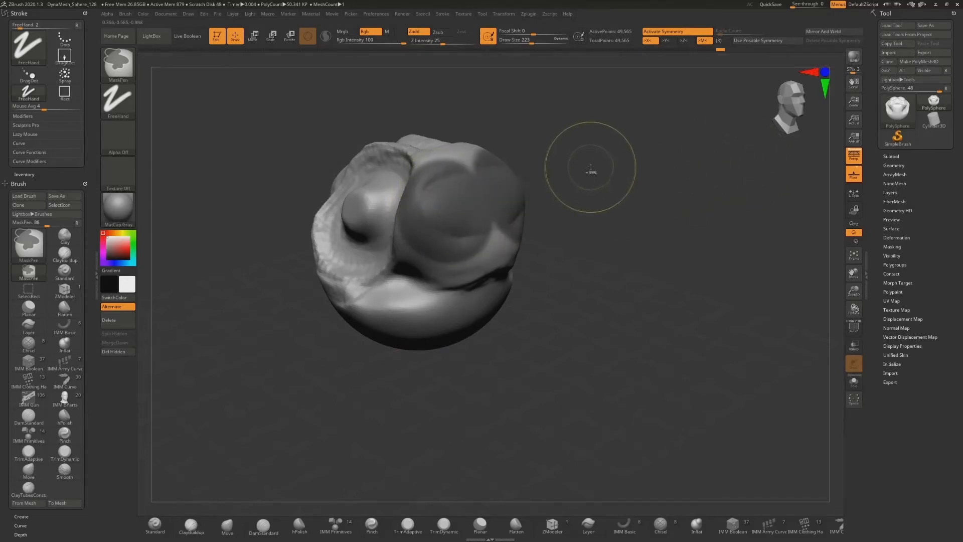
ctrl+click(591, 170)
key(ctrl)
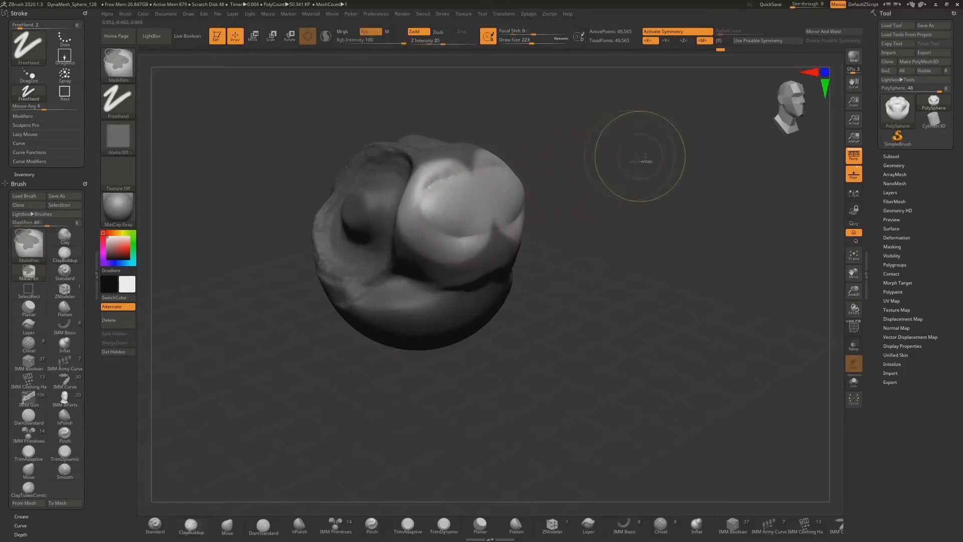
ctrl+click(631, 160)
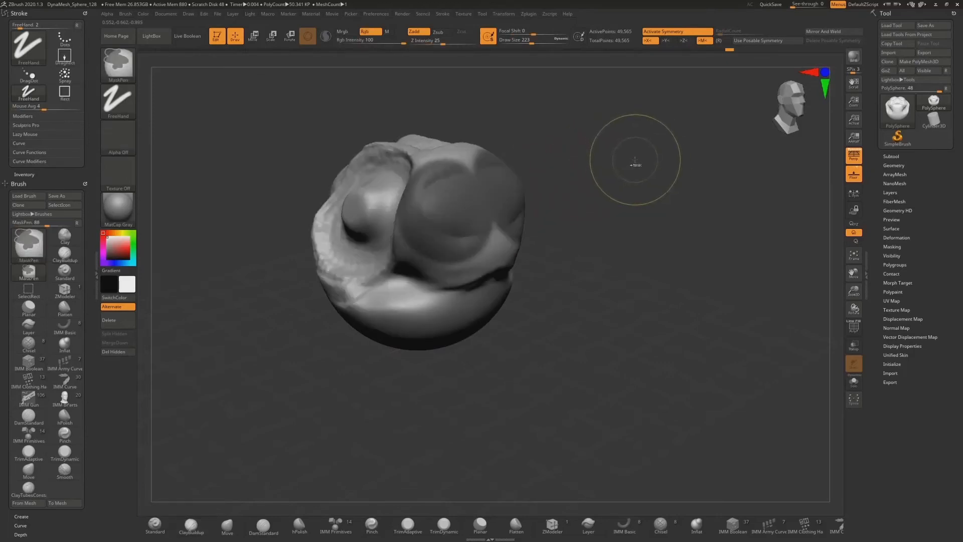
mouse_move(640, 157)
mouse_down()
mouse_move(571, 159)
mouse_move(629, 196)
mouse_move(643, 156)
mouse_up()
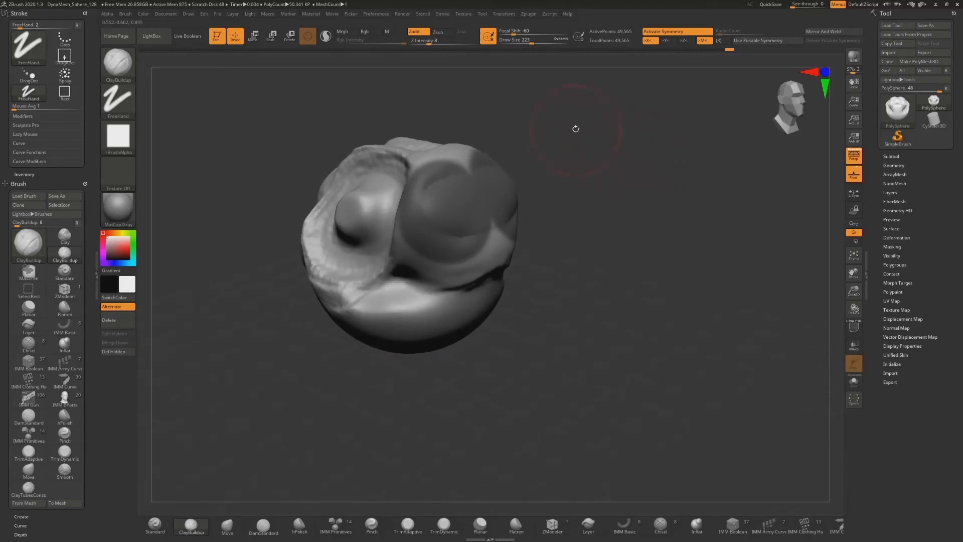
key(ctrl)
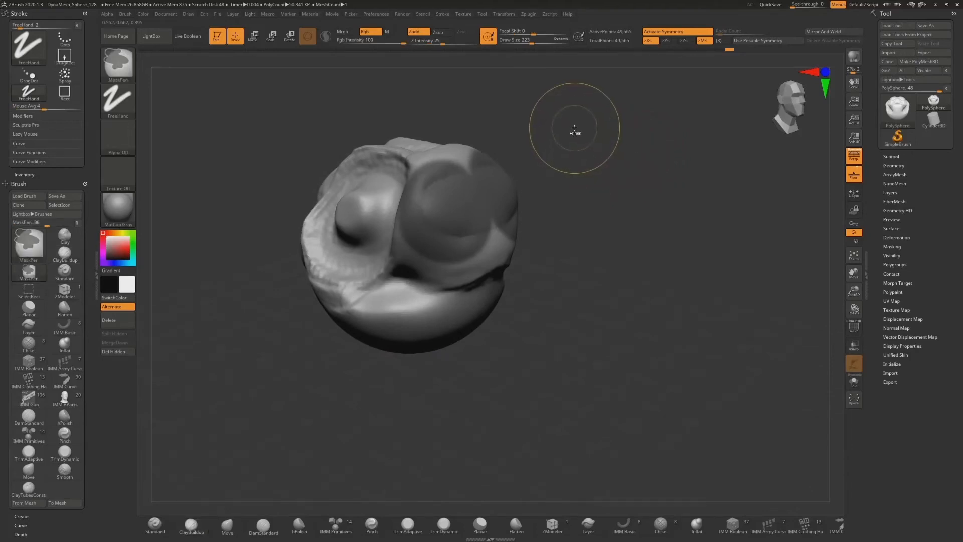
mouse_move(587, 144)
ctrl+mouse_down()
mouse_move(642, 199)
mouse_move(610, 176)
mouse_move(618, 171)
mouse_move(585, 178)
mouse_move(620, 183)
ctrl+mouse_up()
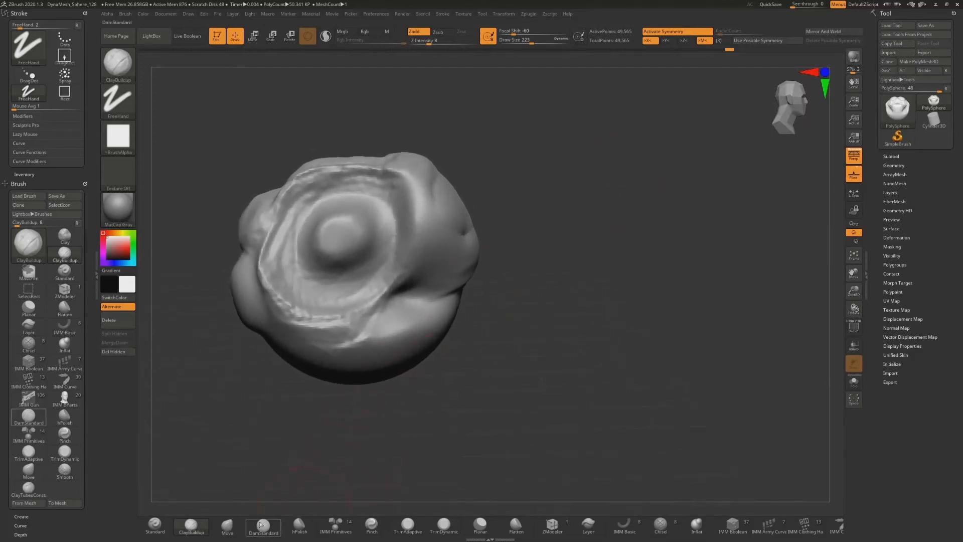
Raise two mirrored vertical ridges on the front form with the Standard brush
click(162, 529)
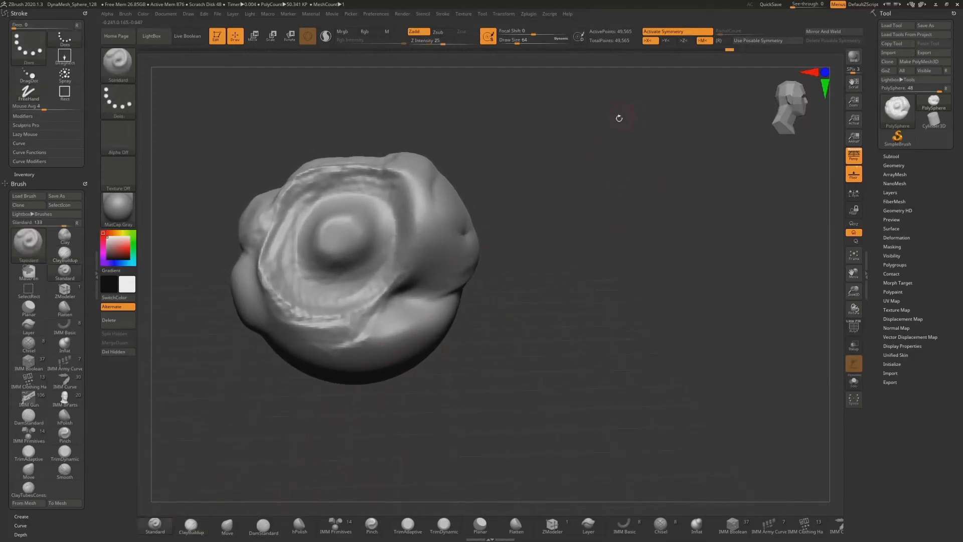
drag(625, 138, 577, 163)
mouse_move(525, 185)
mouse_down()
mouse_move(527, 251)
mouse_move(521, 194)
mouse_up()
drag(530, 231, 539, 188)
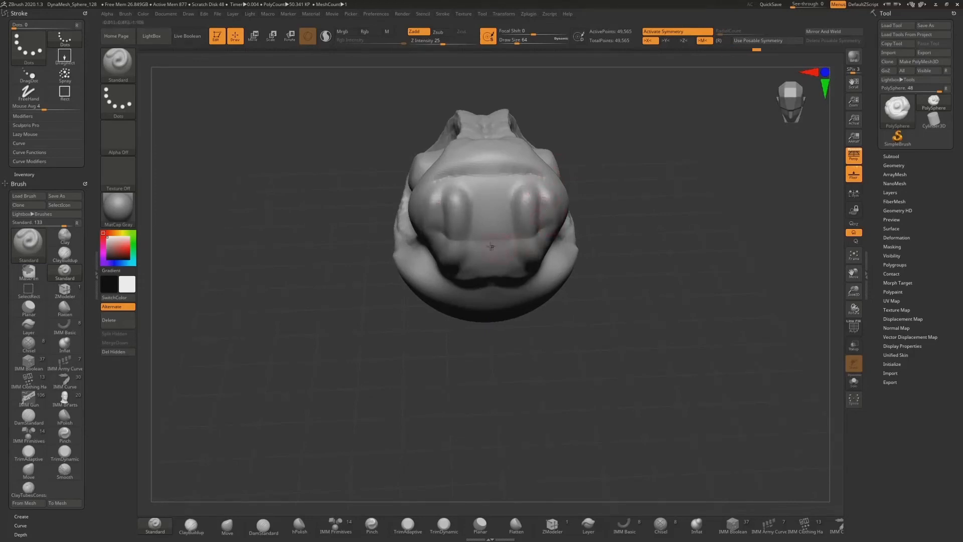
Add a raised vertical ridge in the centre and connect the side ridges beneath it into a U shape
mouse_move(490, 245)
mouse_down()
mouse_move(489, 206)
mouse_move(506, 170)
mouse_up()
drag(630, 119, 592, 140)
mouse_move(576, 221)
mouse_down()
mouse_move(579, 245)
mouse_move(563, 262)
mouse_move(555, 206)
mouse_up()
drag(561, 258, 555, 199)
mouse_move(600, 97)
mouse_down()
mouse_move(538, 263)
mouse_move(504, 280)
mouse_move(519, 275)
mouse_move(537, 243)
mouse_up()
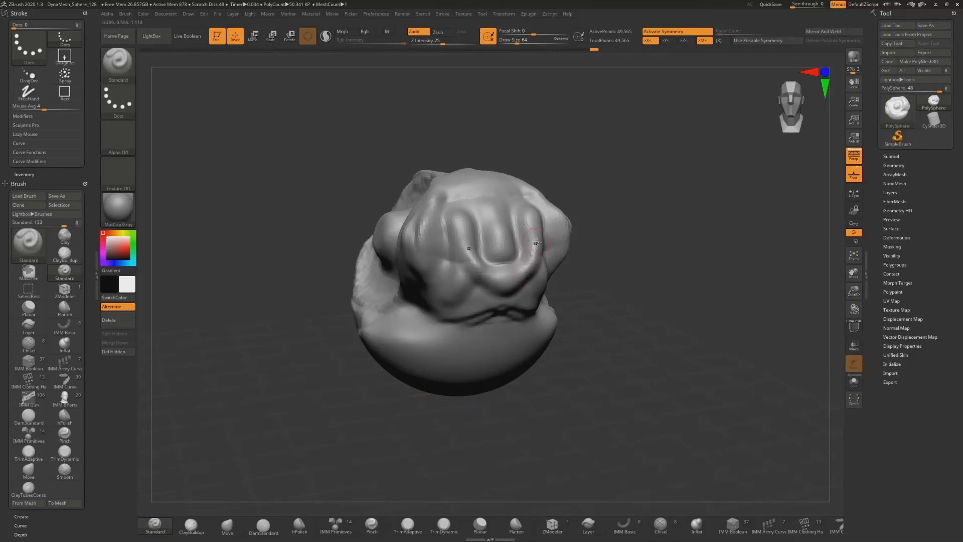
Carve two mirrored round pits into the front form below the U-shaped ridge
mouse_move(728, 134)
mouse_down()
mouse_move(677, 163)
mouse_move(697, 160)
mouse_move(646, 161)
mouse_move(657, 171)
mouse_up()
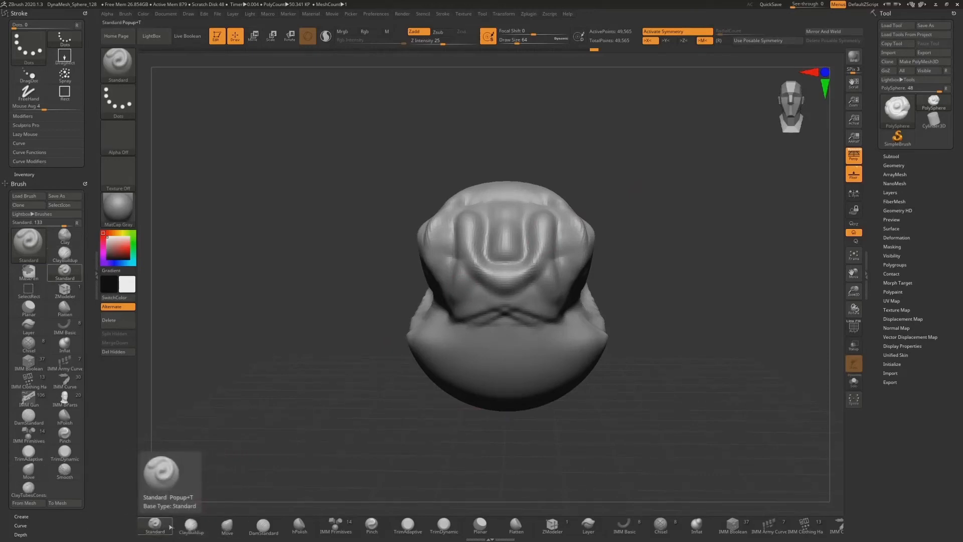
alt+drag(465, 298, 462, 317)
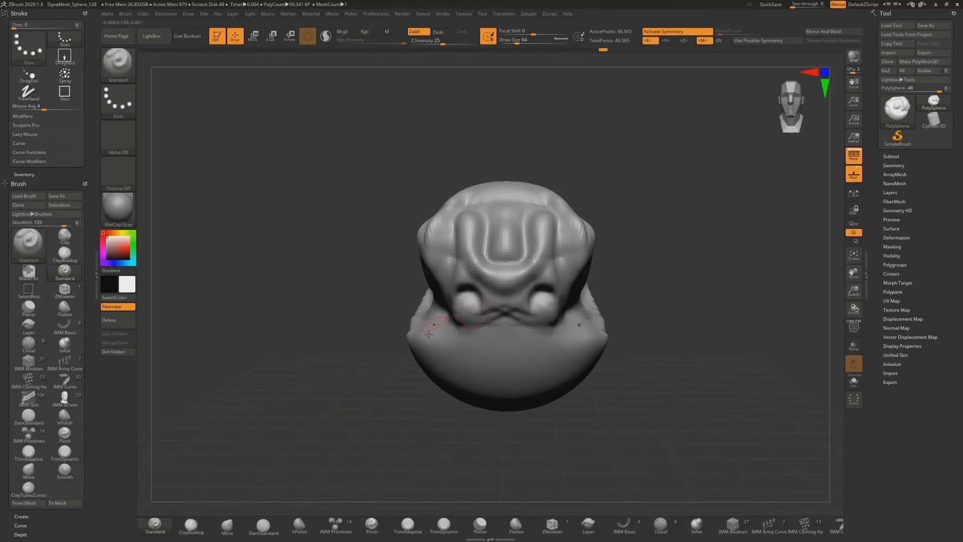
Push and pull the front form and its ridges into a new shape with the Move brush at draw size 299
click(228, 525)
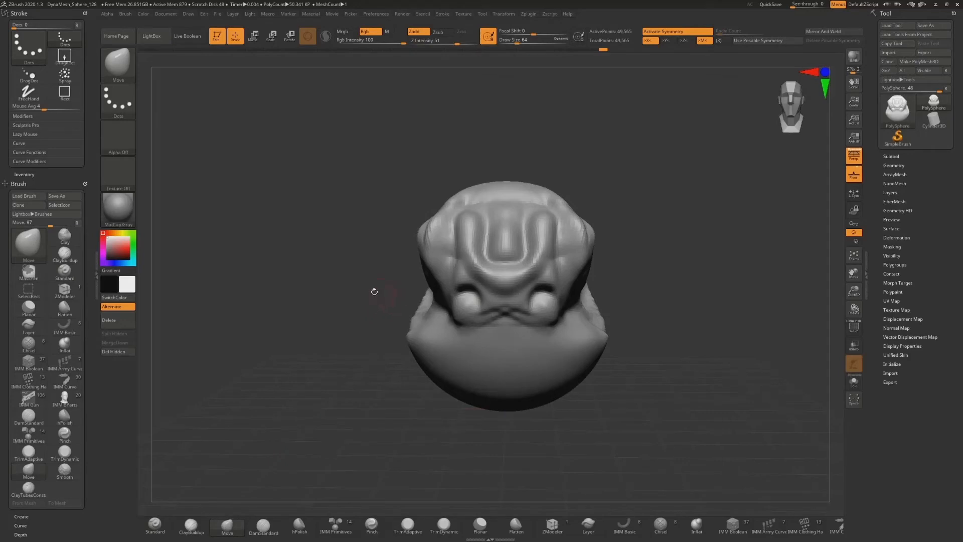
key(space)
mouse_move(366, 297)
mouse_down()
mouse_move(387, 301)
mouse_move(381, 292)
mouse_move(430, 285)
mouse_move(396, 286)
mouse_up()
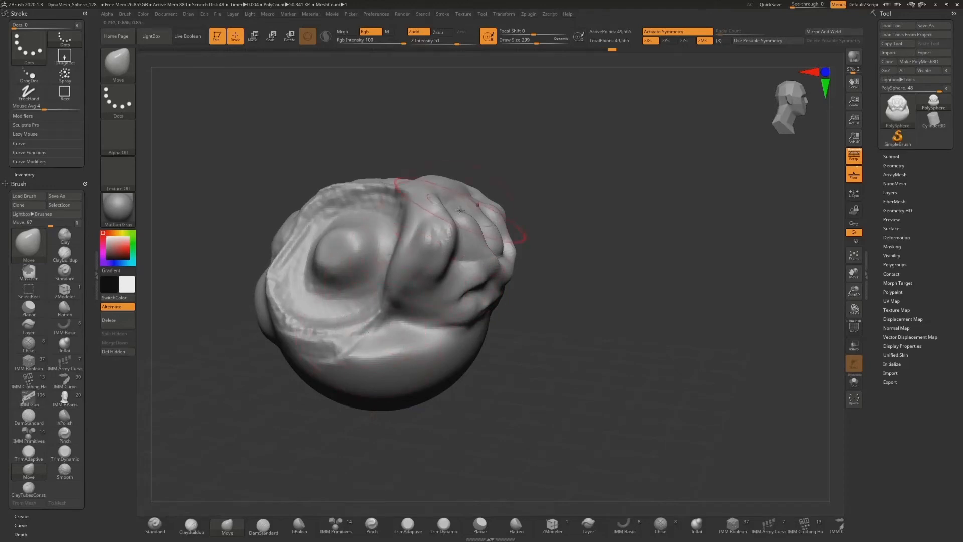
mouse_move(451, 266)
mouse_down()
mouse_move(365, 159)
mouse_move(436, 224)
mouse_up()
mouse_move(495, 173)
mouse_down()
mouse_move(454, 204)
mouse_move(383, 223)
mouse_move(449, 214)
mouse_move(492, 233)
mouse_move(429, 240)
mouse_up()
mouse_move(488, 228)
mouse_down()
mouse_move(521, 205)
mouse_move(502, 160)
mouse_move(501, 197)
mouse_up()
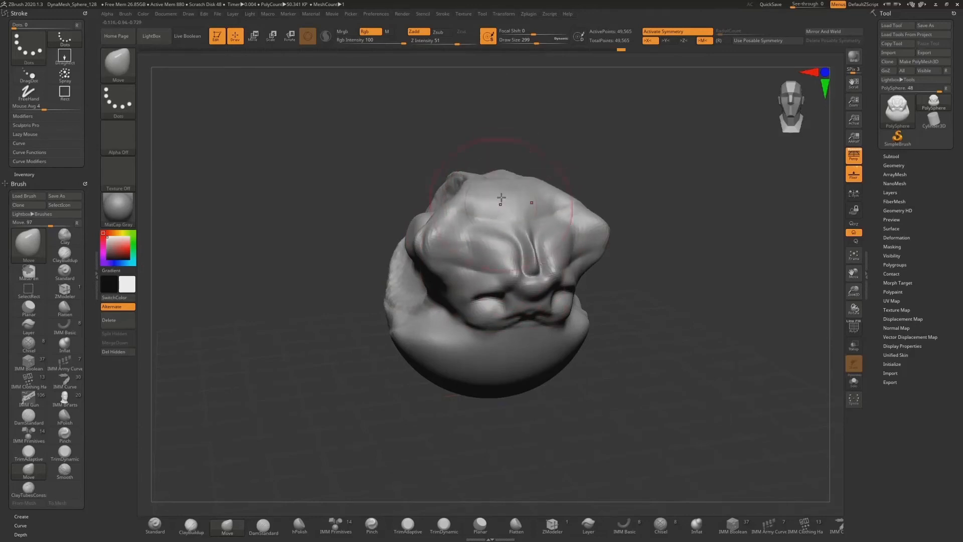
Reshape the top of the front form with the Move brush, pulling it forward and upward into an overhanging forehead
drag(502, 150, 500, 176)
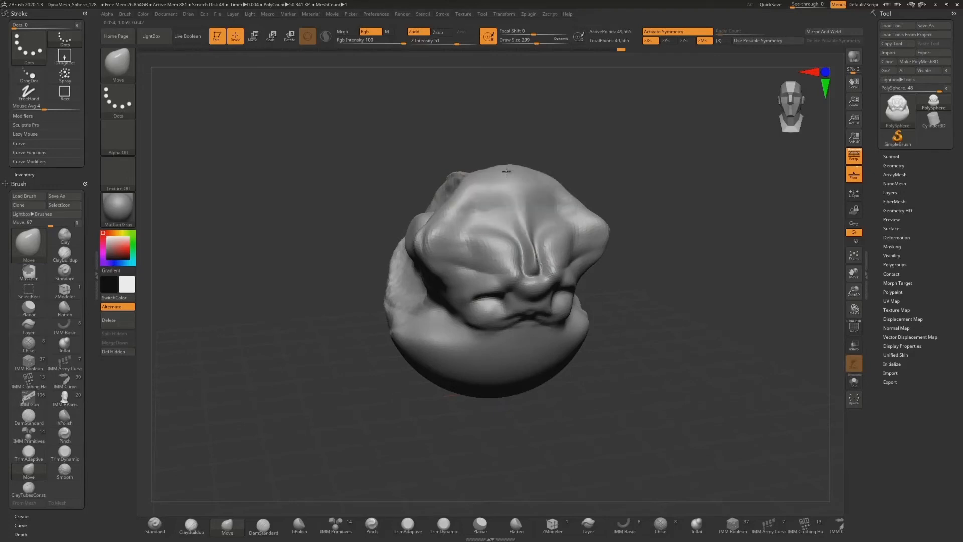
drag(503, 161, 498, 180)
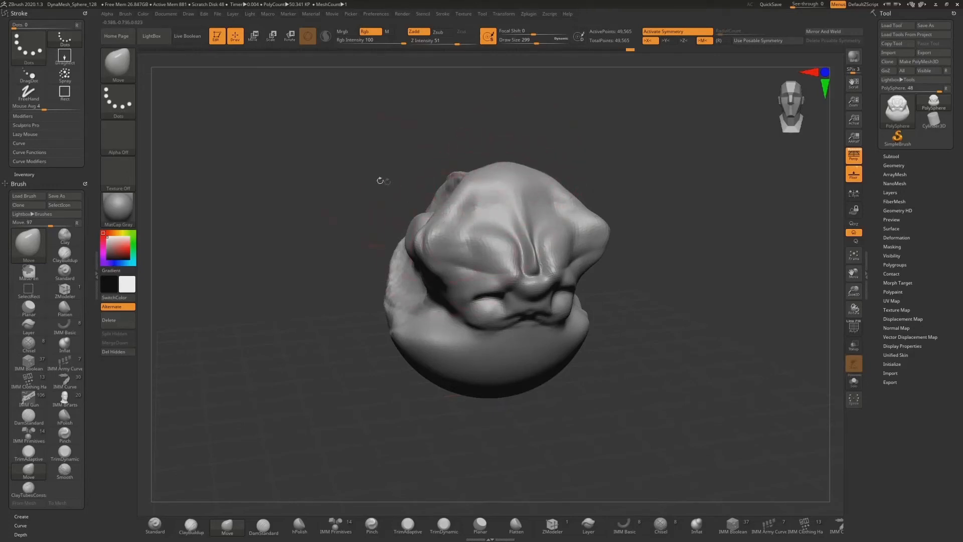
drag(379, 181, 471, 209)
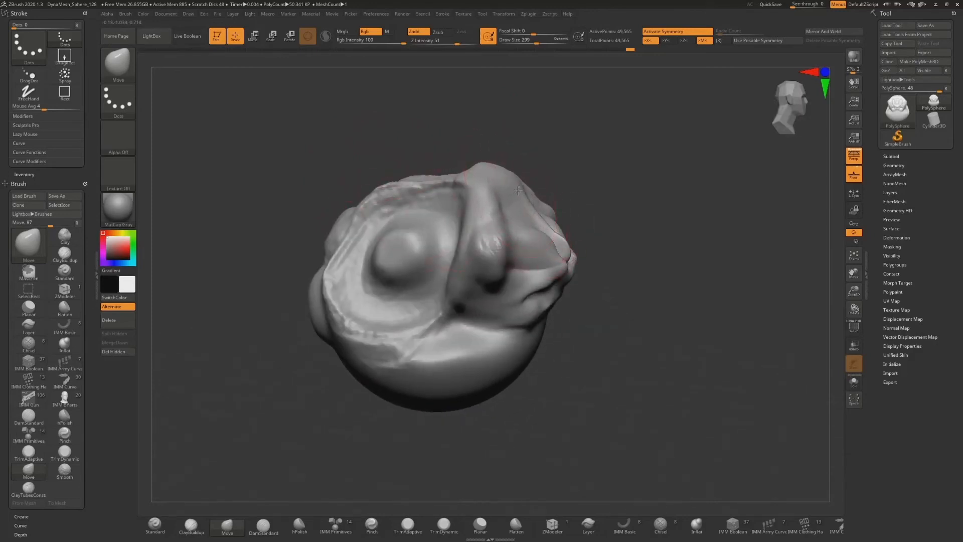
mouse_move(578, 178)
mouse_down()
mouse_move(541, 180)
mouse_move(506, 159)
mouse_move(566, 180)
mouse_move(556, 179)
mouse_up()
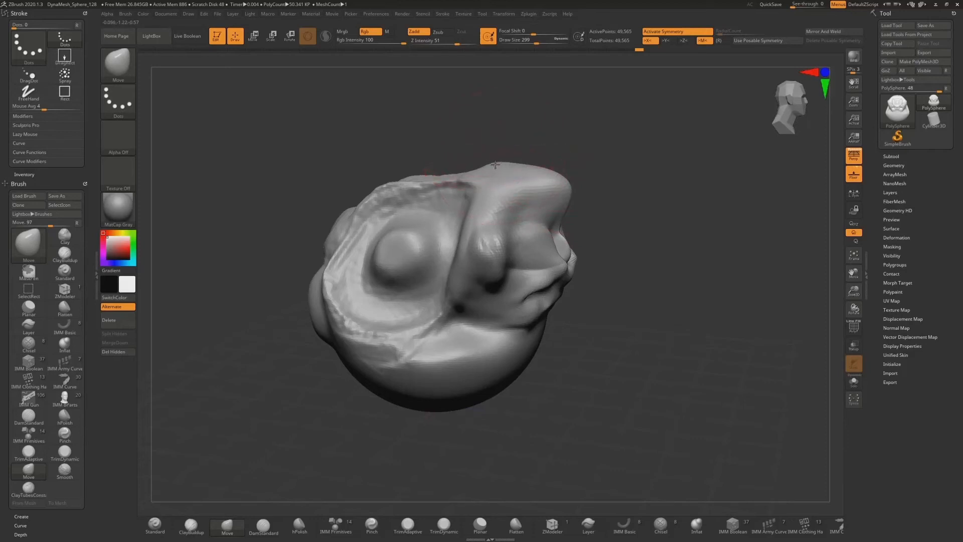
drag(495, 164, 484, 146)
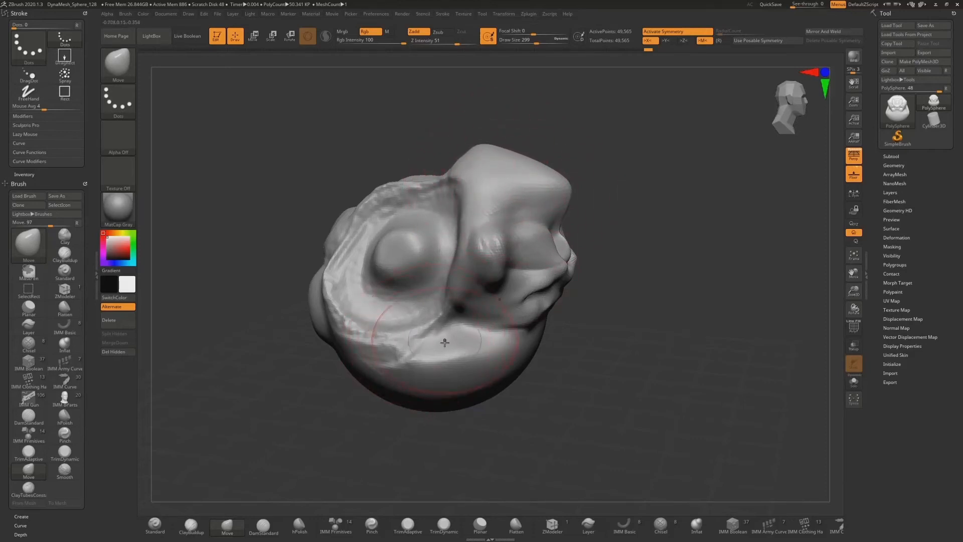
Carve mirrored grooves down the sides of the forehead with the DamStandard brush at draw size 64
drag(606, 265, 591, 264)
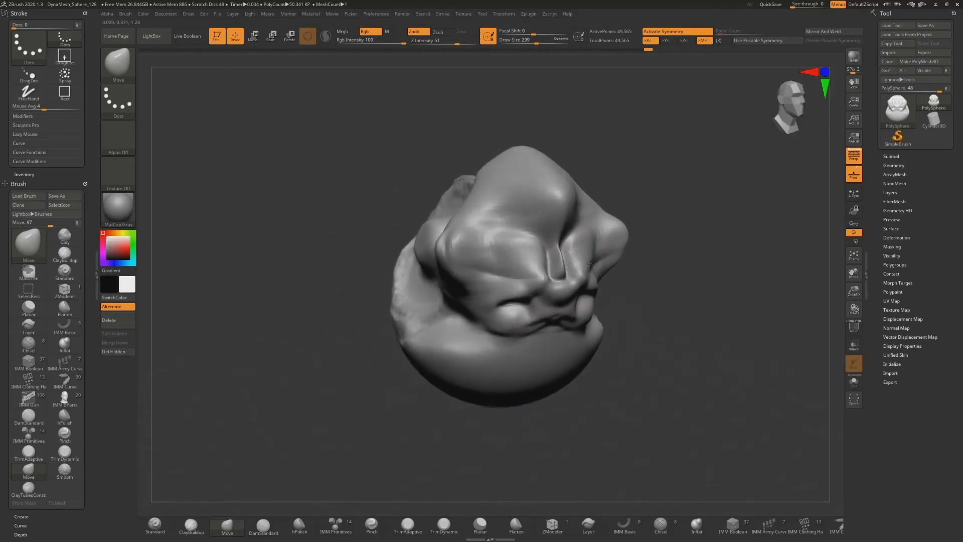
click(264, 524)
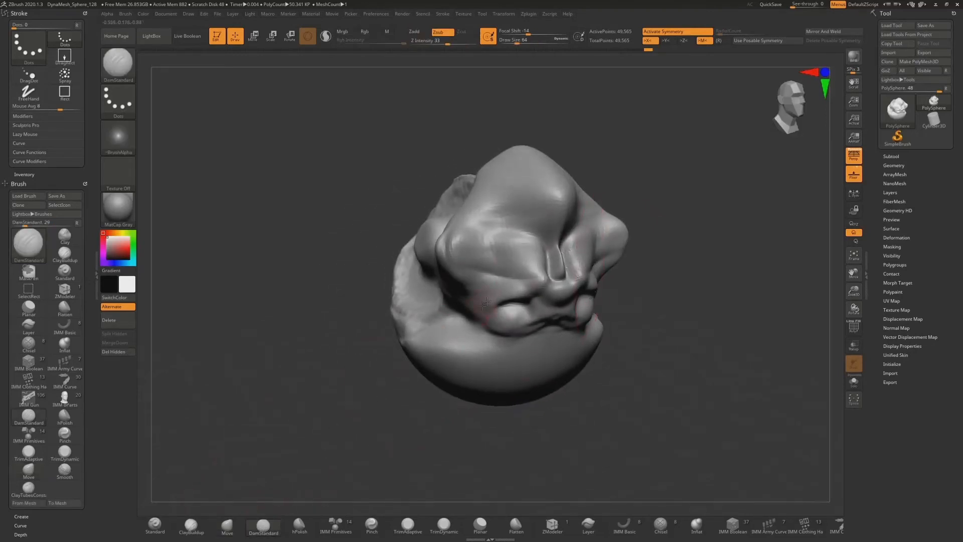
drag(493, 234, 509, 205)
mouse_move(519, 170)
mouse_down()
mouse_move(504, 219)
mouse_move(520, 171)
mouse_up()
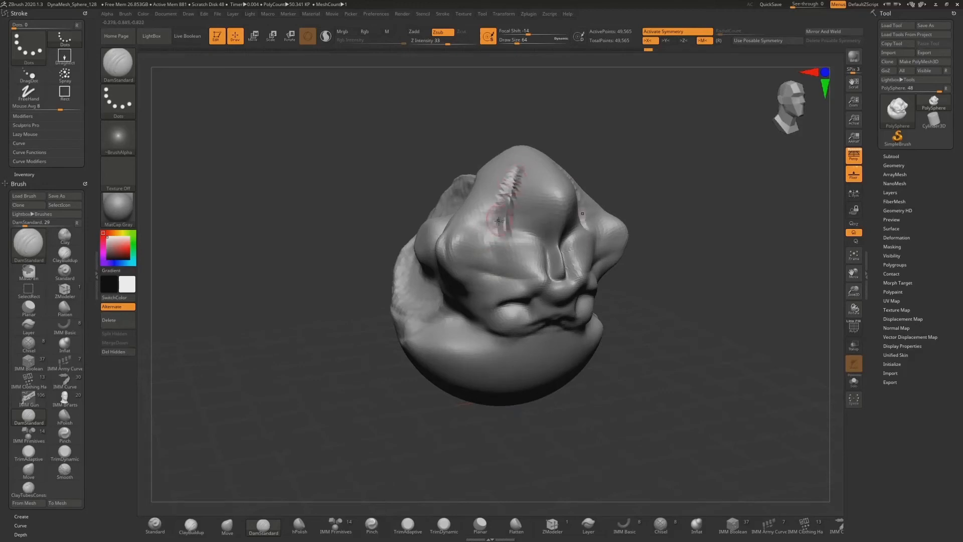
drag(499, 249, 520, 173)
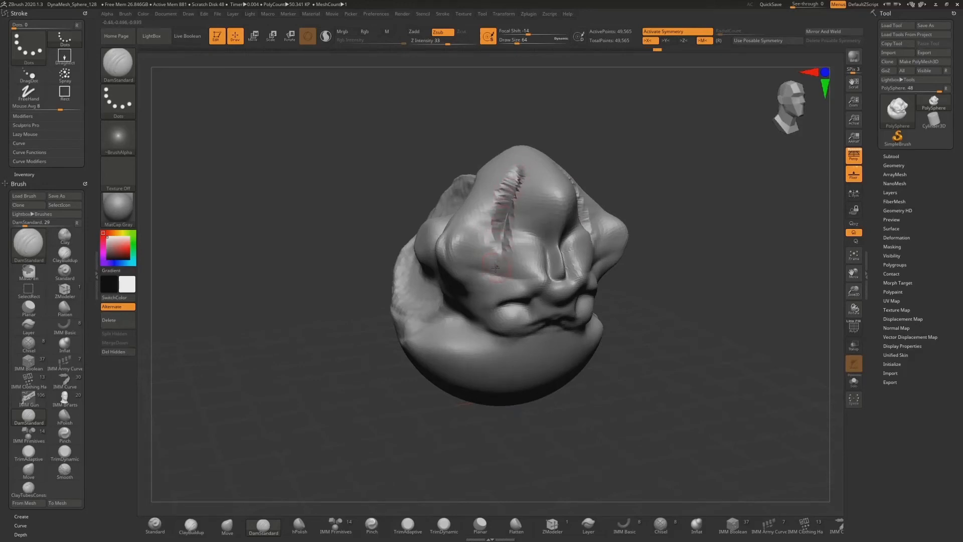
mouse_move(622, 328)
mouse_down()
mouse_move(656, 348)
mouse_move(638, 343)
mouse_up()
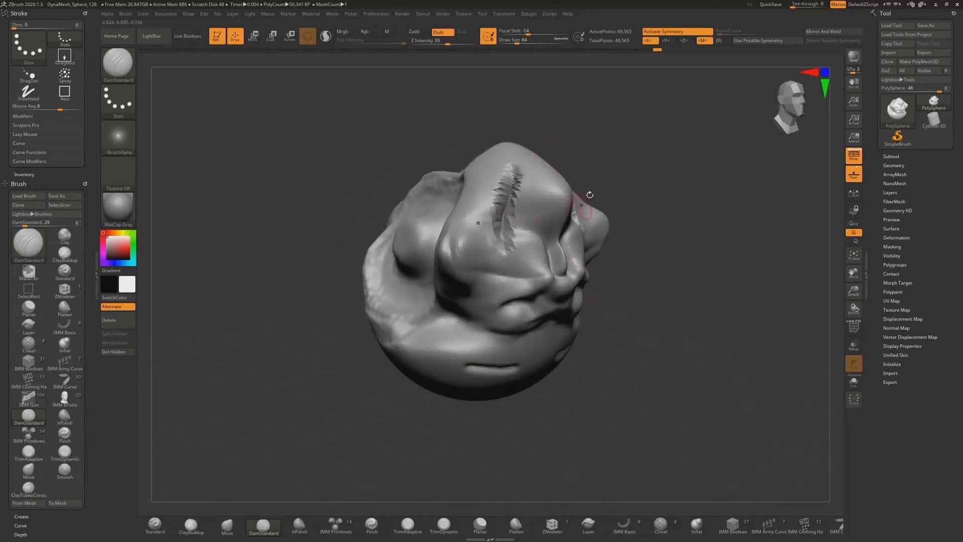
Display the mesh wireframe and inspect the polygons from below, then return to the plain shaded view
click(853, 327)
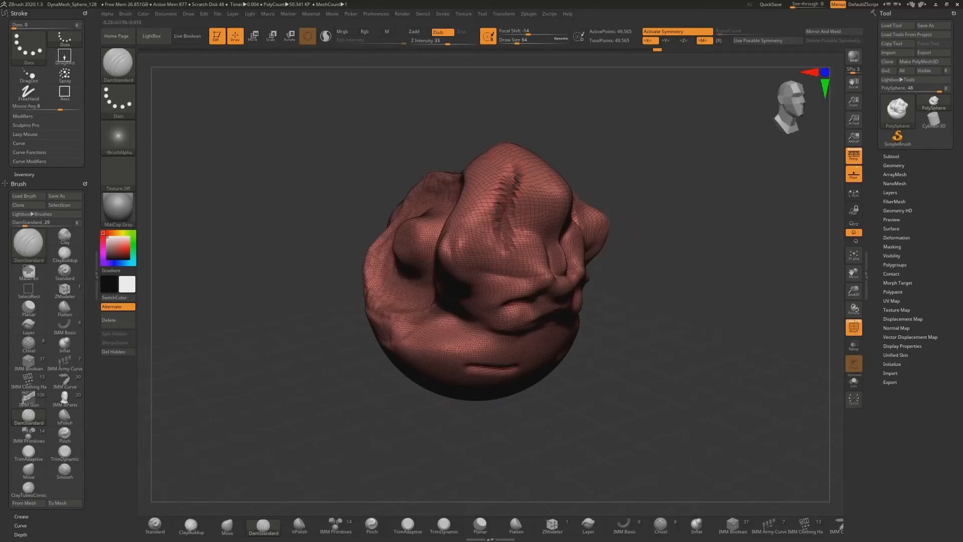
drag(723, 326, 684, 303)
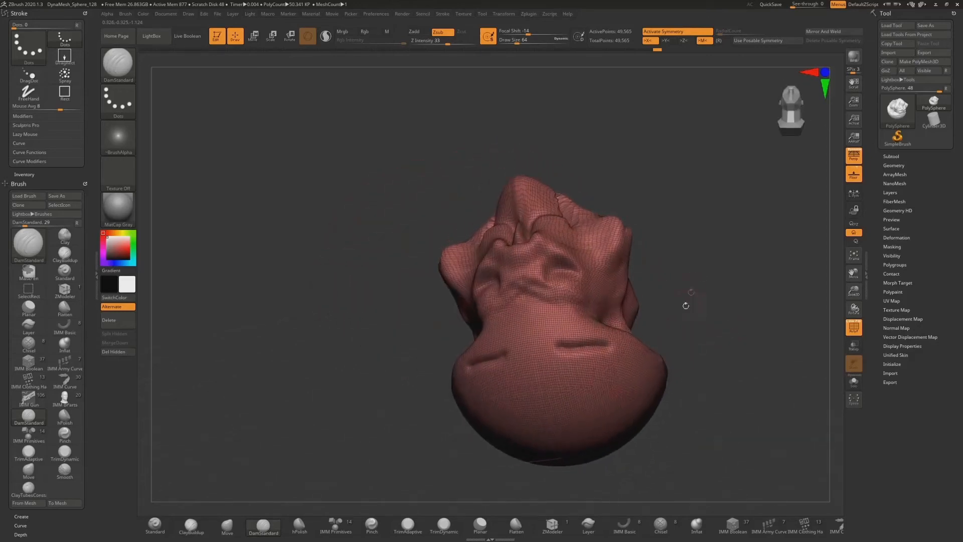
mouse_move(662, 353)
mouse_down()
mouse_move(705, 282)
mouse_move(677, 231)
mouse_move(672, 260)
mouse_up()
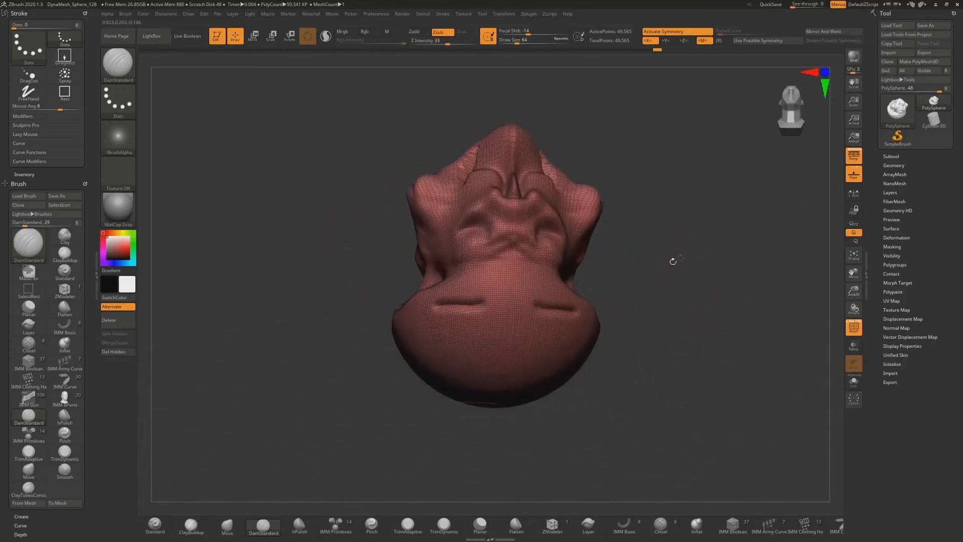
click(858, 330)
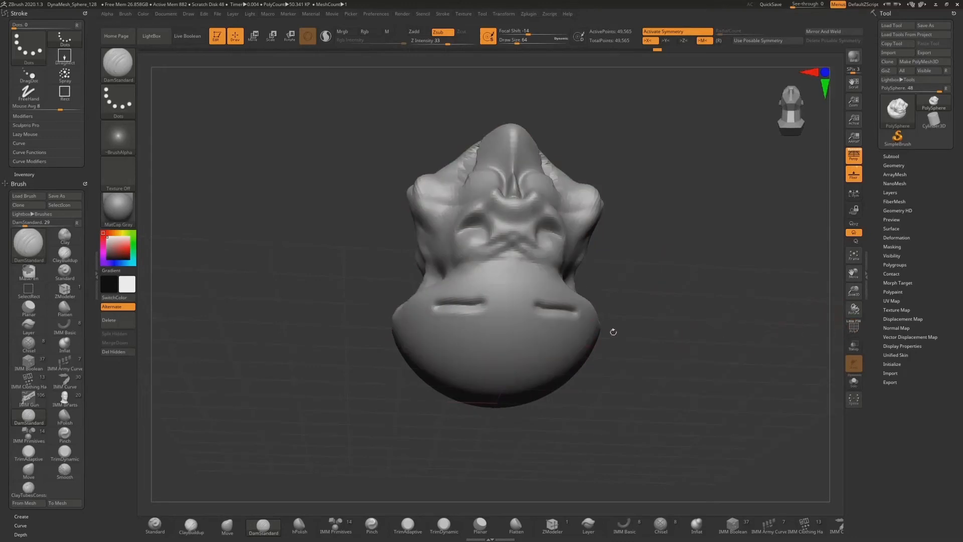
Carve a mirrored pattern of creases into the underside with DamStandard: a central line, a U-shaped groove, brow-like arcs and side curls
mouse_move(483, 329)
mouse_down()
mouse_move(504, 346)
mouse_move(516, 316)
mouse_move(508, 309)
mouse_move(507, 326)
mouse_move(461, 344)
mouse_move(499, 377)
mouse_move(504, 354)
mouse_move(493, 362)
mouse_up()
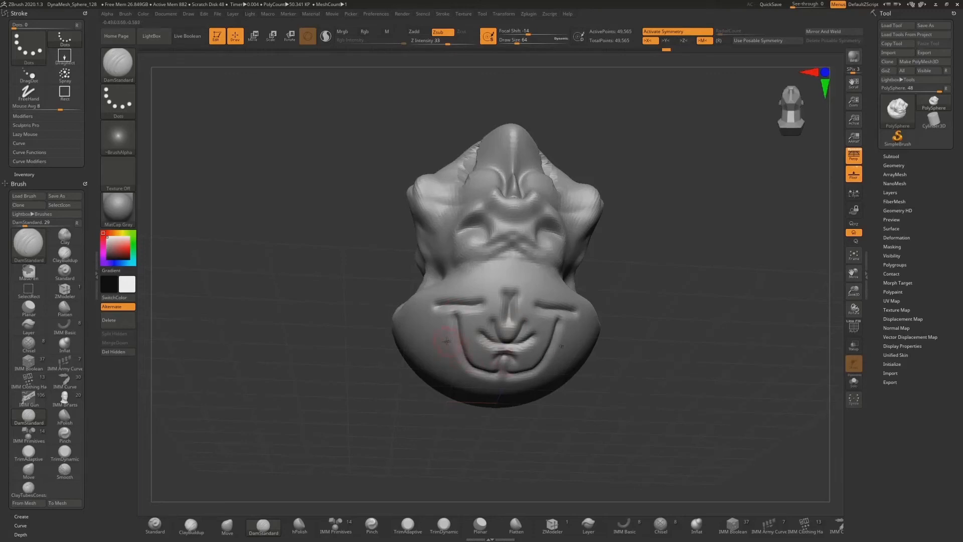
mouse_move(446, 341)
mouse_down()
mouse_move(455, 344)
mouse_move(420, 335)
mouse_move(452, 322)
mouse_move(443, 327)
mouse_up()
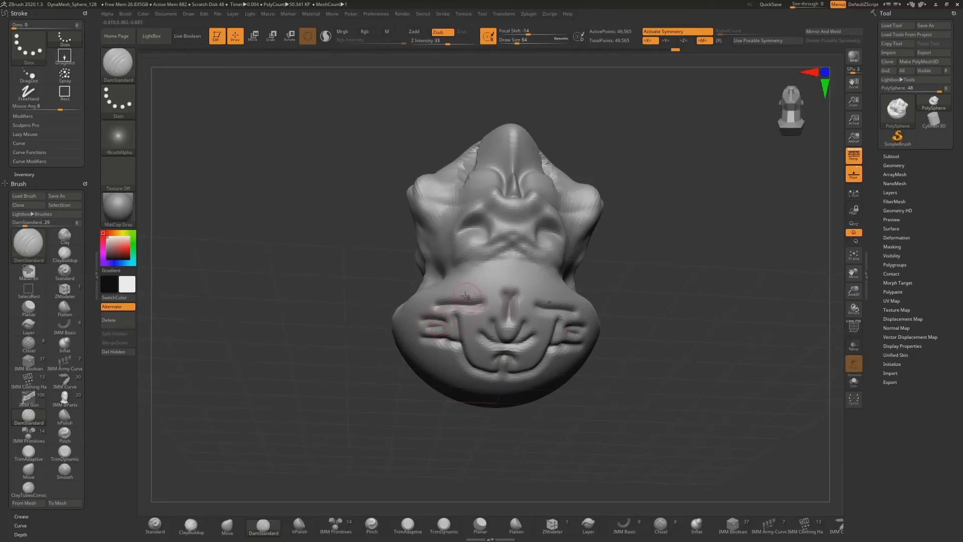
drag(466, 286, 510, 281)
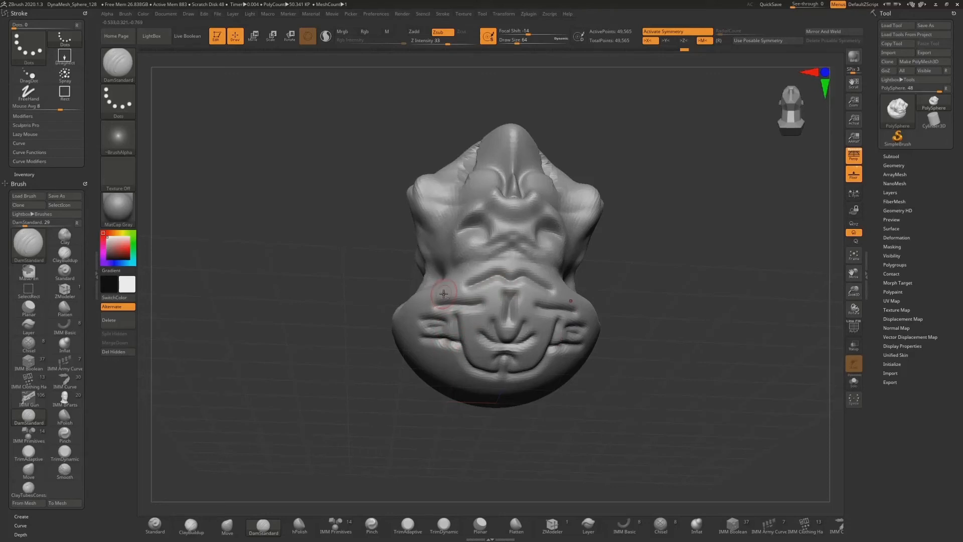
mouse_move(457, 278)
mouse_down()
mouse_move(484, 270)
mouse_move(509, 292)
mouse_up()
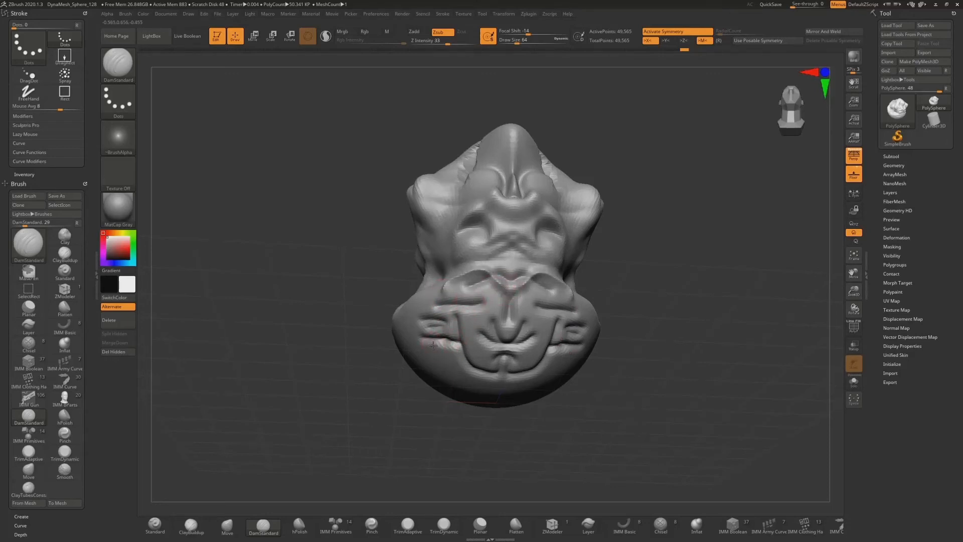
mouse_move(433, 345)
mouse_down()
mouse_move(464, 327)
mouse_move(499, 328)
mouse_move(509, 315)
mouse_move(412, 313)
mouse_move(440, 314)
mouse_up()
mouse_move(631, 284)
mouse_down()
mouse_move(652, 264)
mouse_move(586, 290)
mouse_move(617, 291)
mouse_move(642, 316)
mouse_move(622, 306)
mouse_up()
mouse_move(700, 293)
mouse_down()
mouse_move(692, 279)
mouse_move(635, 308)
mouse_up()
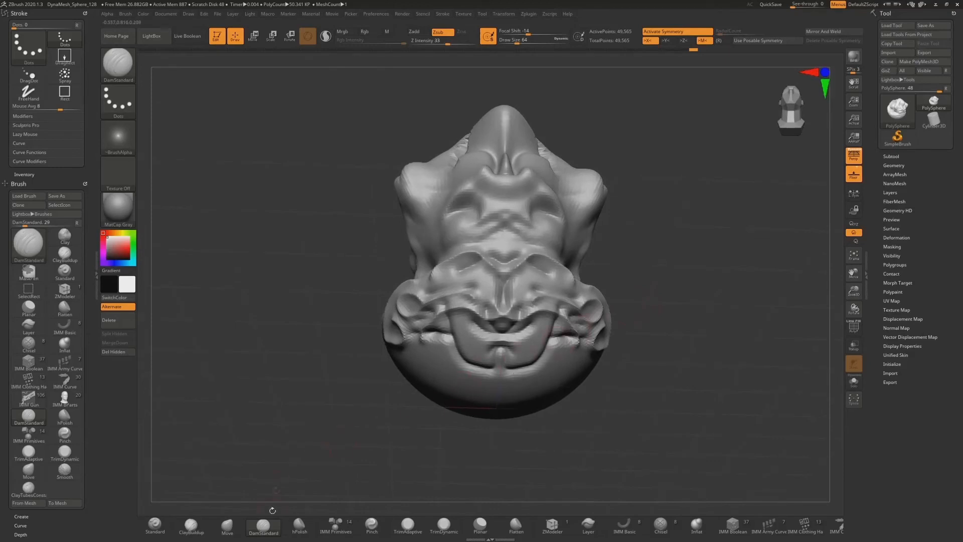
Flatten the two round bumps on the lower back into faceted discs with the hPolish brush at draw size 167
click(300, 524)
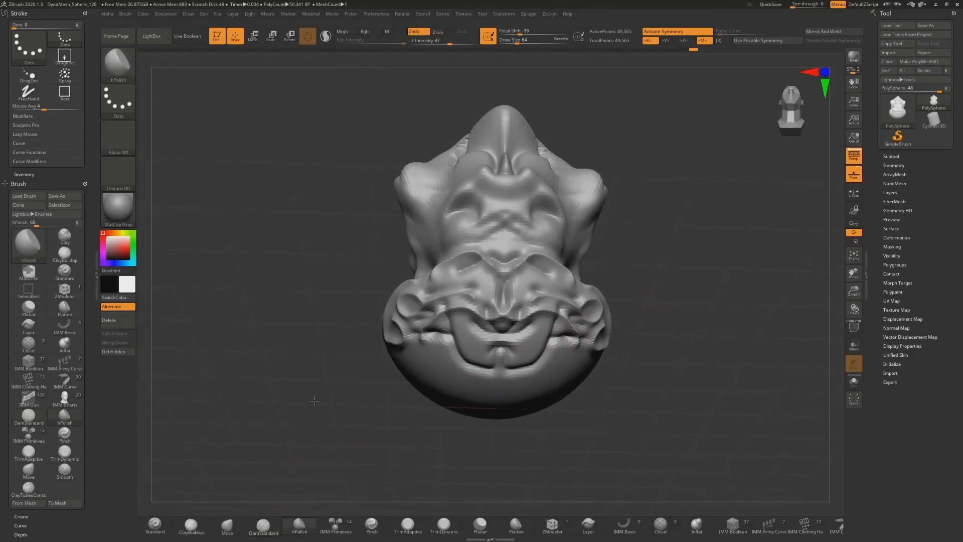
drag(315, 401, 462, 342)
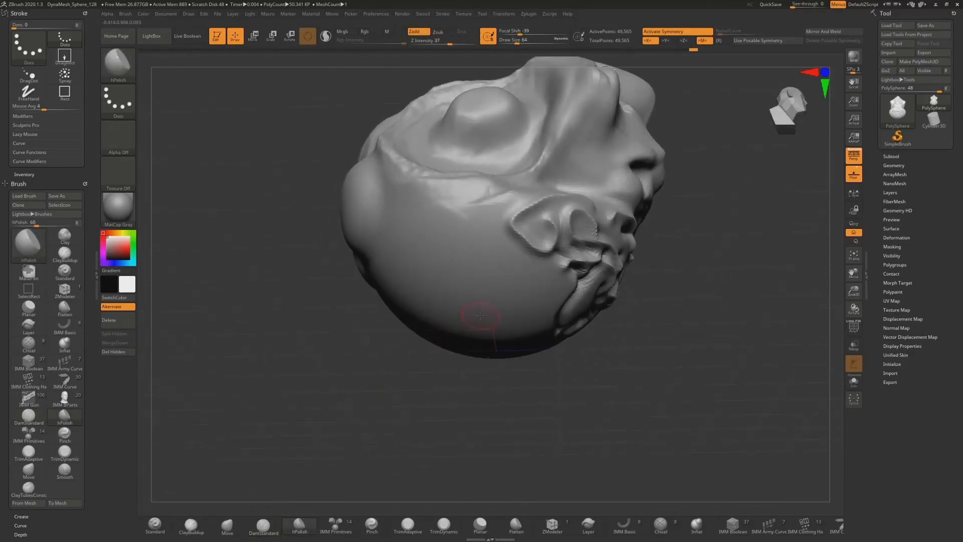
drag(338, 198, 257, 271)
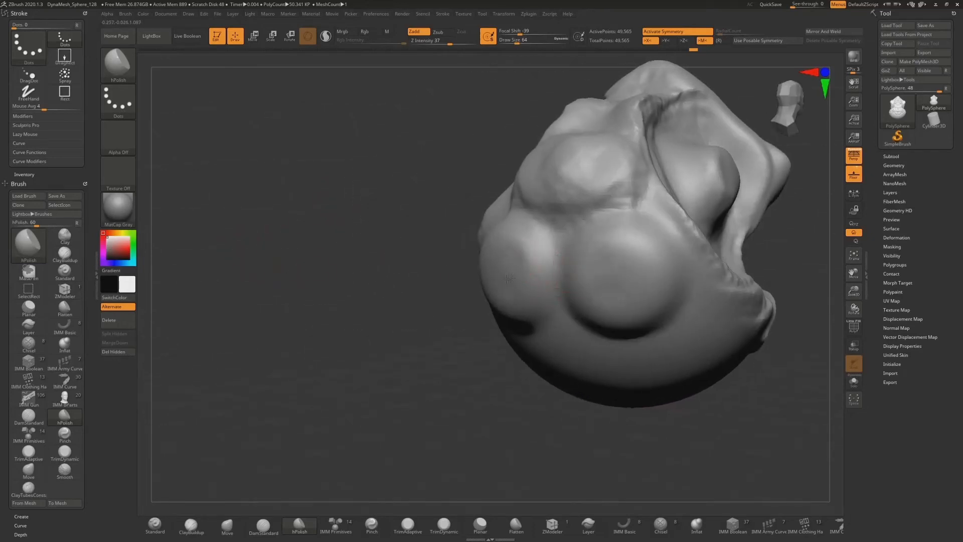
key(space)
drag(496, 279, 635, 281)
mouse_move(423, 345)
mouse_down()
mouse_move(361, 306)
mouse_move(467, 281)
mouse_move(461, 254)
mouse_move(450, 328)
mouse_move(449, 287)
mouse_up()
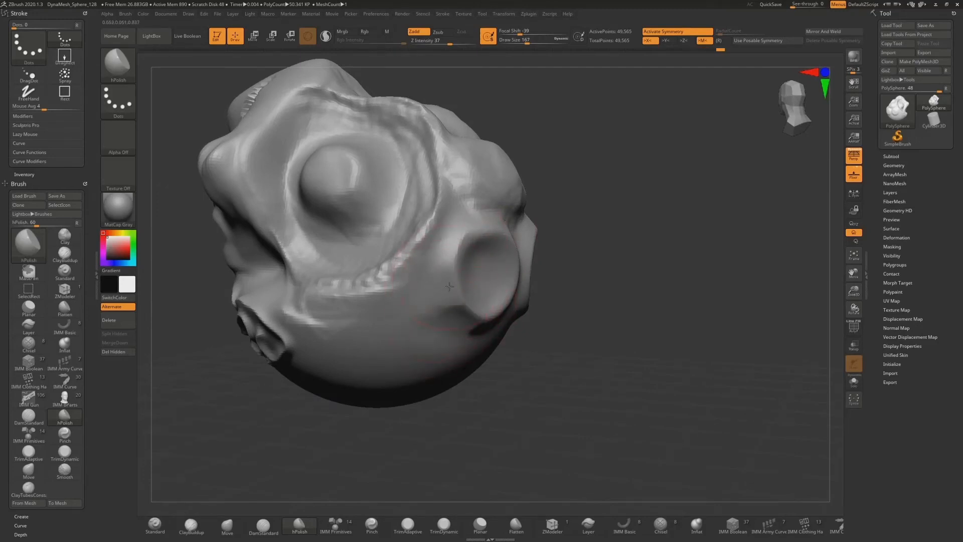
mouse_move(622, 301)
mouse_down()
mouse_move(518, 337)
mouse_move(536, 321)
mouse_move(521, 284)
mouse_move(558, 308)
mouse_move(552, 301)
mouse_move(556, 316)
mouse_move(547, 262)
mouse_move(567, 241)
mouse_move(559, 265)
mouse_up()
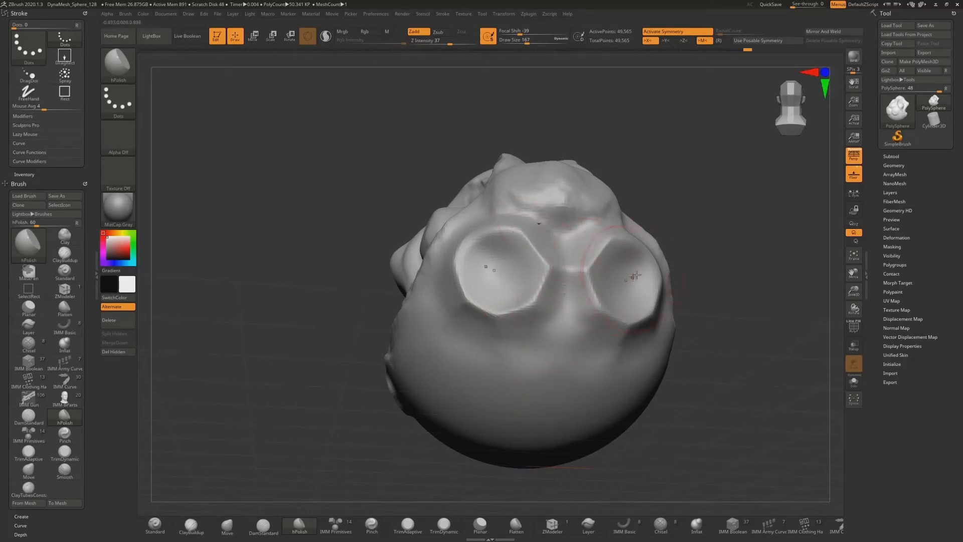
mouse_move(703, 220)
mouse_down()
mouse_move(678, 214)
mouse_move(614, 281)
mouse_up()
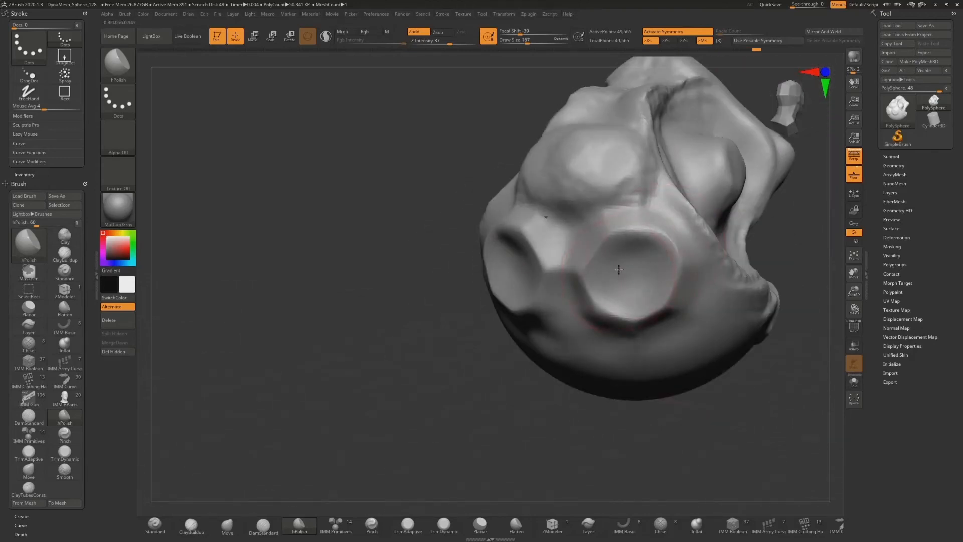
Insert a mirrored pair of cylinders on the upper back bumps with the IMM Primitives brush
click(337, 525)
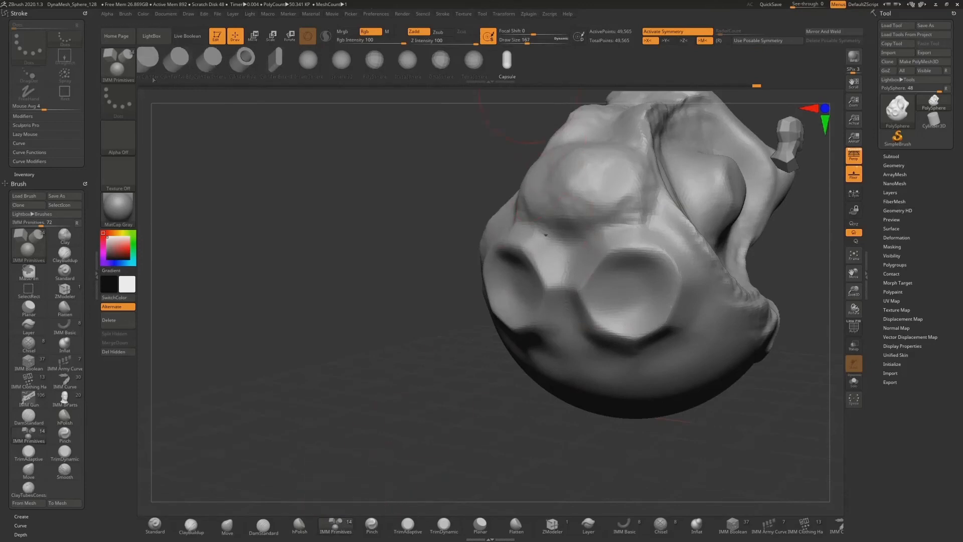
click(147, 58)
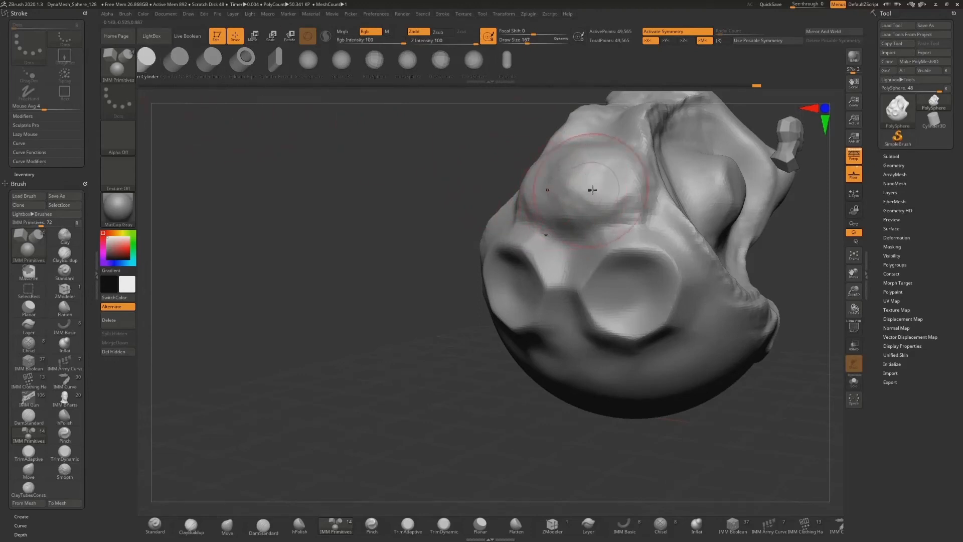
drag(604, 181, 627, 201)
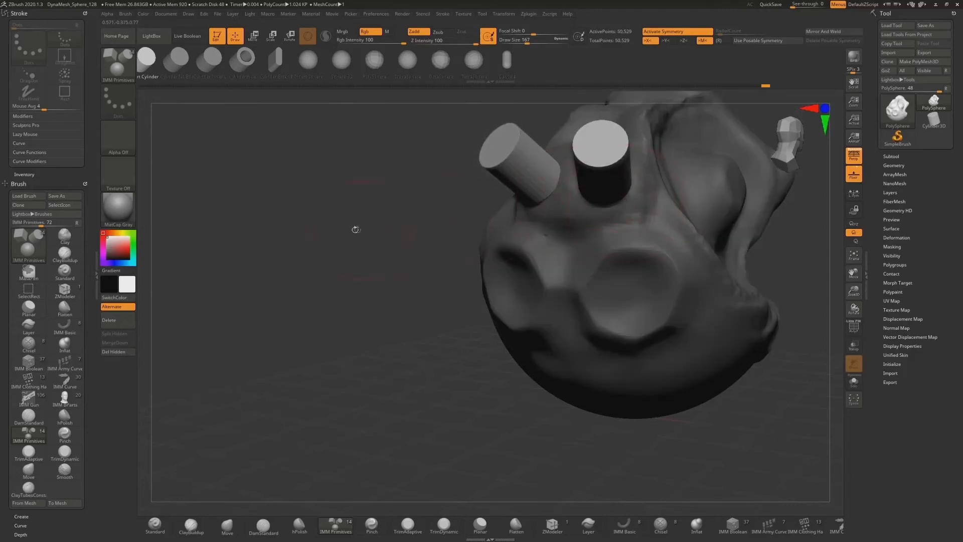
Bend the two inserted cylinders into curved tubes with the Move brush at draw size 299
drag(355, 228, 404, 234)
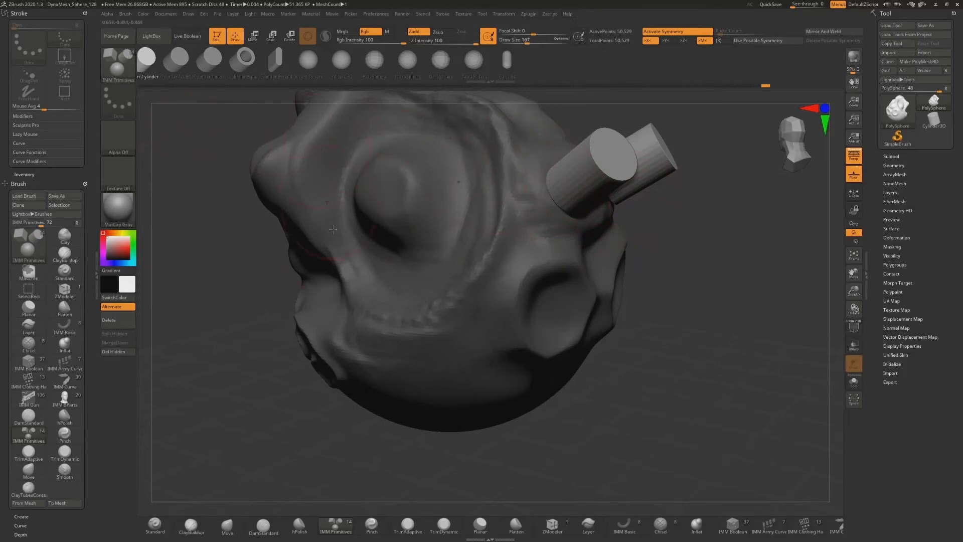
click(227, 524)
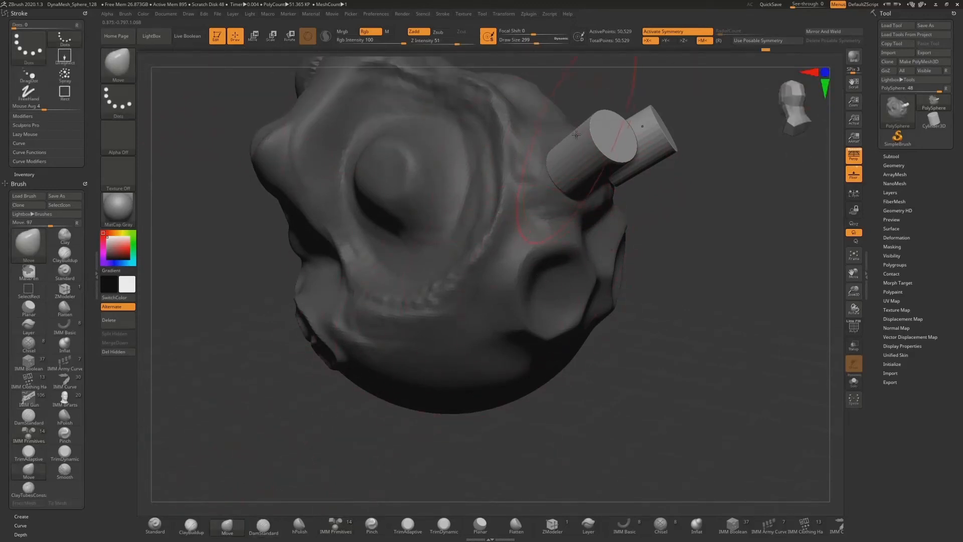
drag(576, 135, 527, 192)
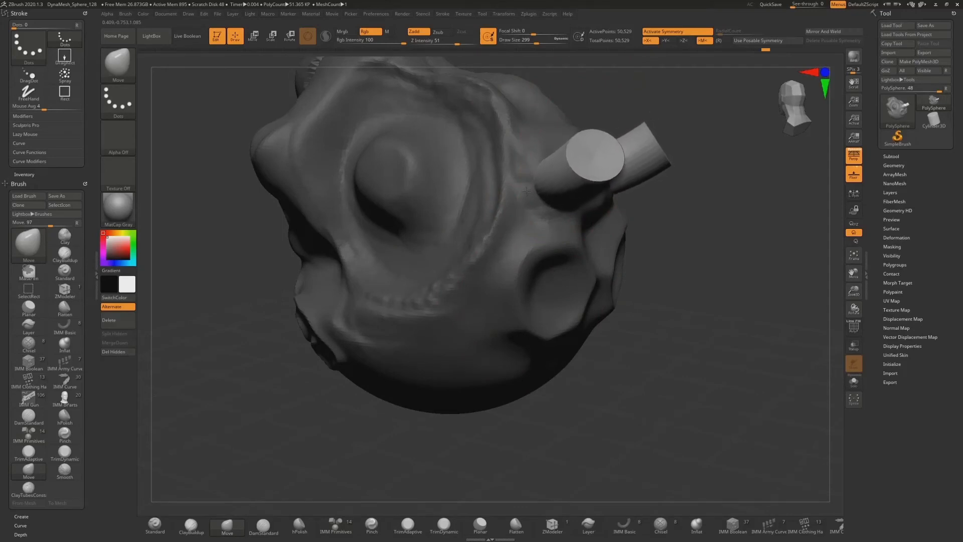
mouse_move(681, 201)
mouse_down()
mouse_move(669, 162)
mouse_move(706, 188)
mouse_move(704, 207)
mouse_up()
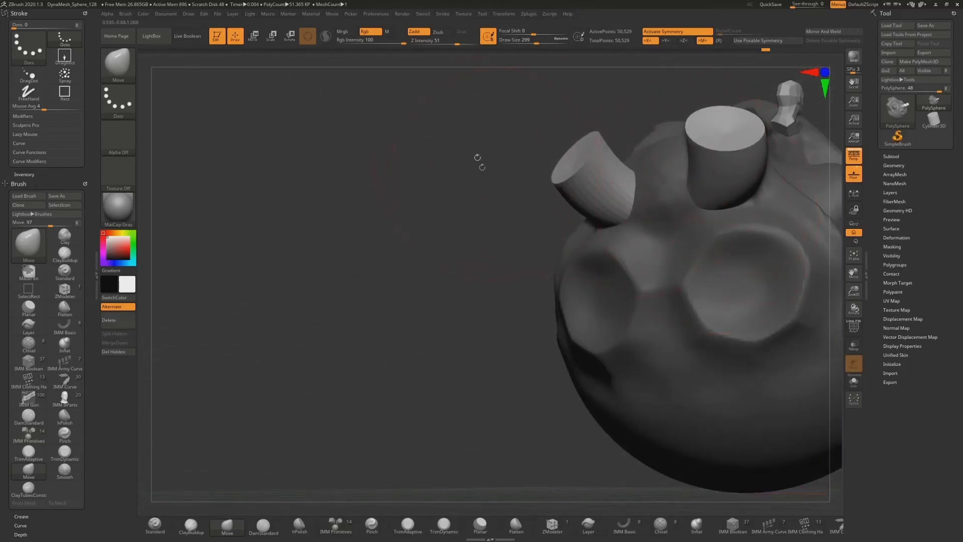
drag(478, 159, 517, 219)
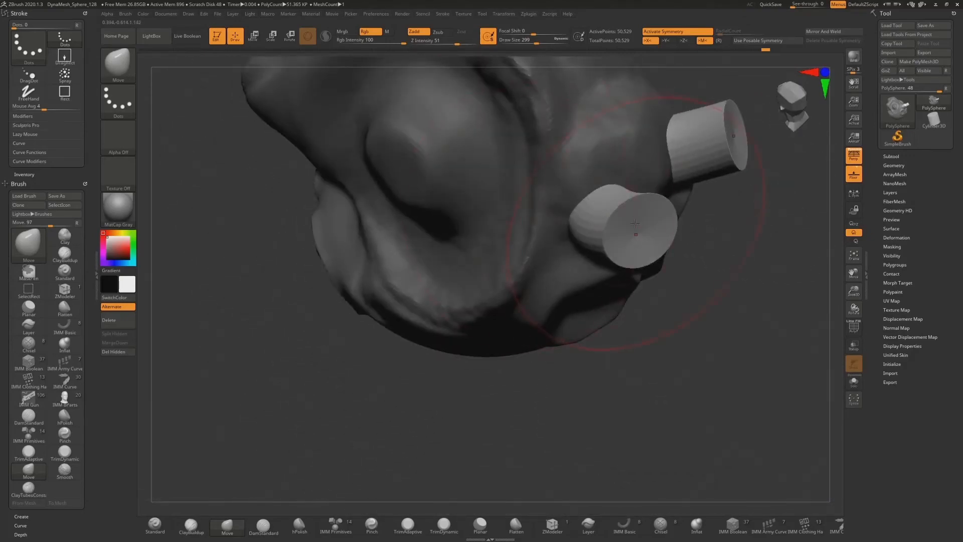
drag(635, 223, 617, 259)
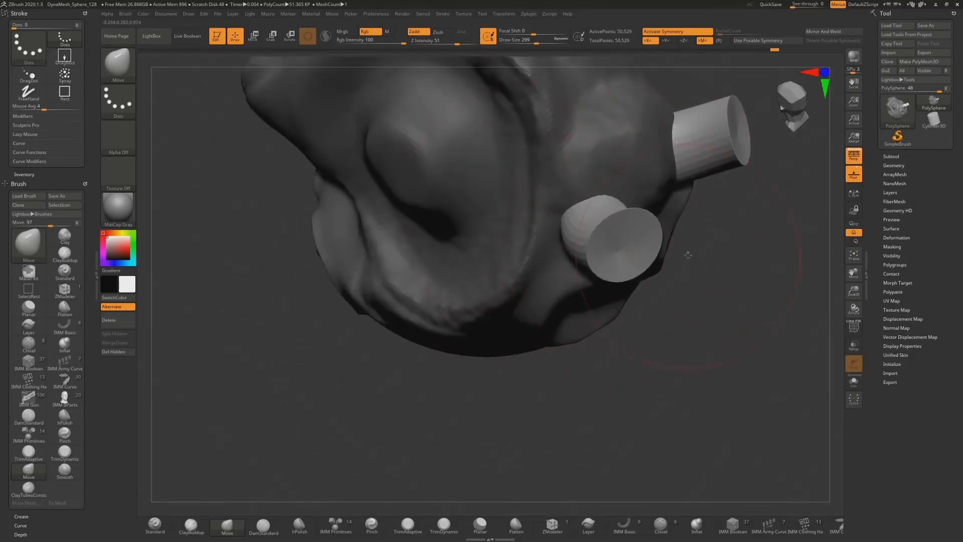
Clear the mask covering the original body so the whole model is editable again
mouse_move(687, 255)
mouse_down()
mouse_move(694, 232)
mouse_move(464, 301)
mouse_up()
key(ctrl)
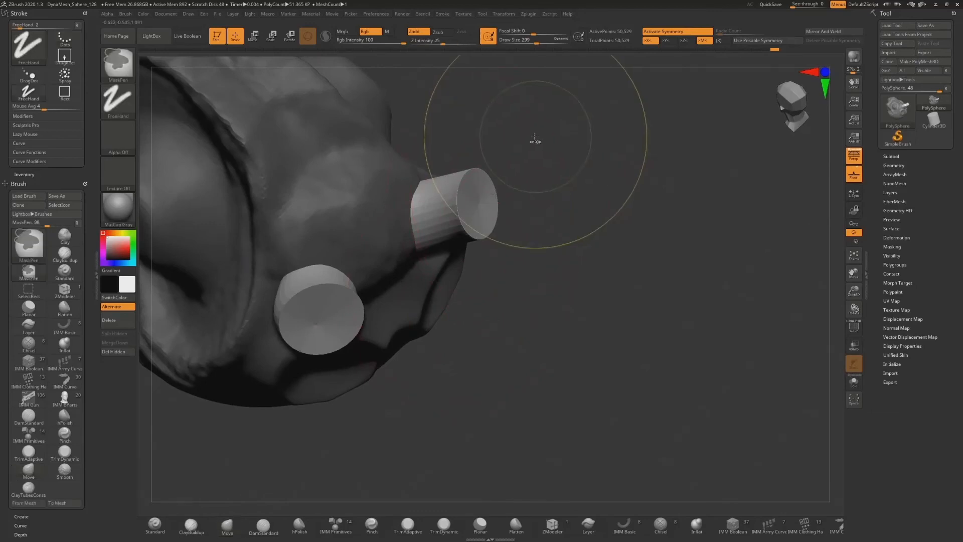
ctrl+drag(532, 134, 576, 206)
mouse_move(561, 170)
mouse_down()
mouse_move(422, 287)
mouse_move(443, 207)
mouse_move(436, 273)
mouse_move(429, 261)
mouse_up()
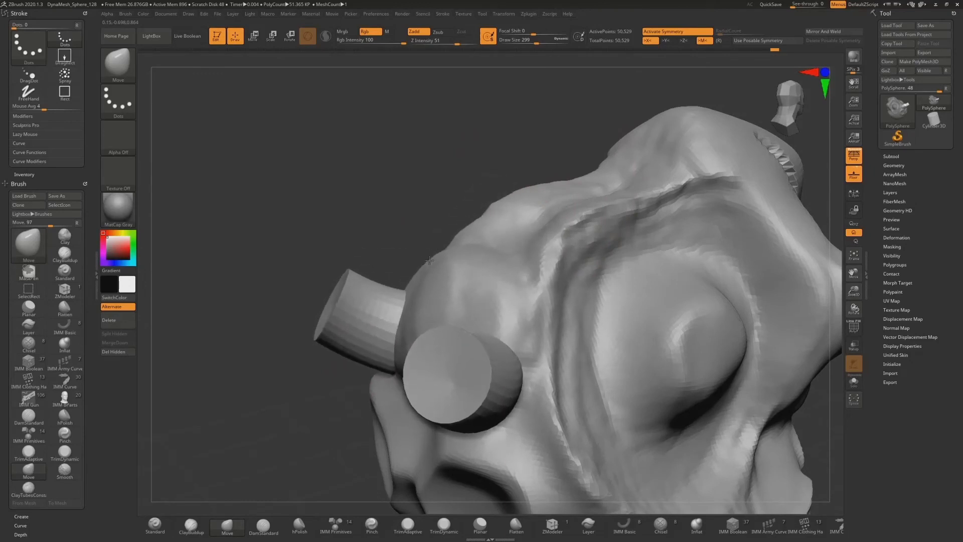
alt+right_drag(429, 260, 393, 167)
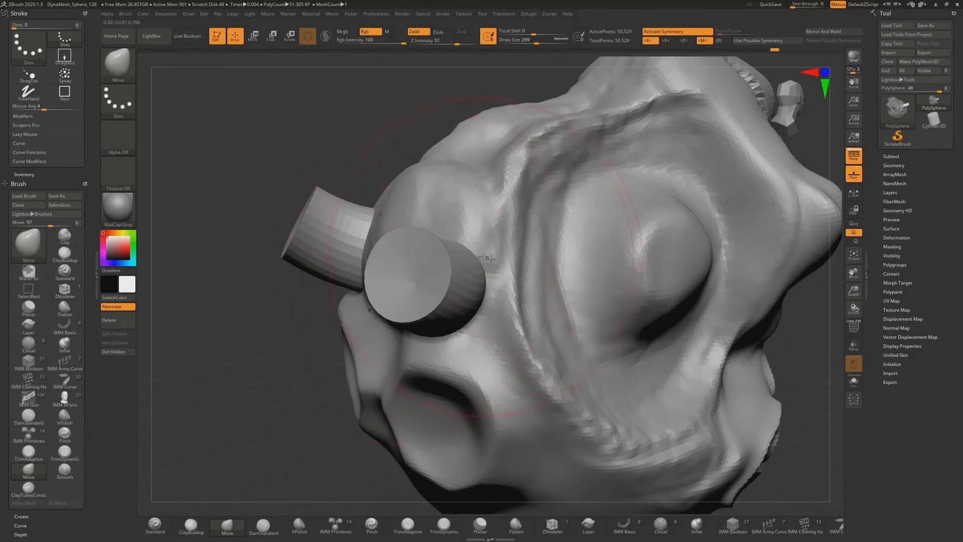
Display the wireframe and polygroup colours to examine the bent cylinders against the main body, then hide them
click(853, 327)
drag(809, 344, 721, 325)
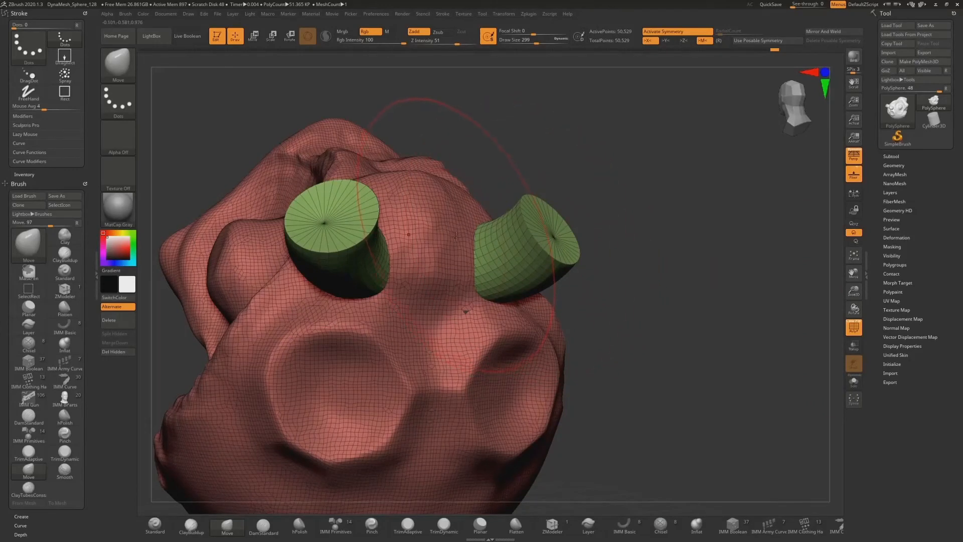
click(854, 330)
Insert a mirrored spaceship hull plate with antennas above the eye bulge using the IMM SpaceShip brush
mouse_move(656, 343)
alt+mouse_down()
mouse_move(709, 267)
mouse_move(763, 305)
mouse_move(727, 307)
mouse_move(766, 304)
alt+mouse_up()
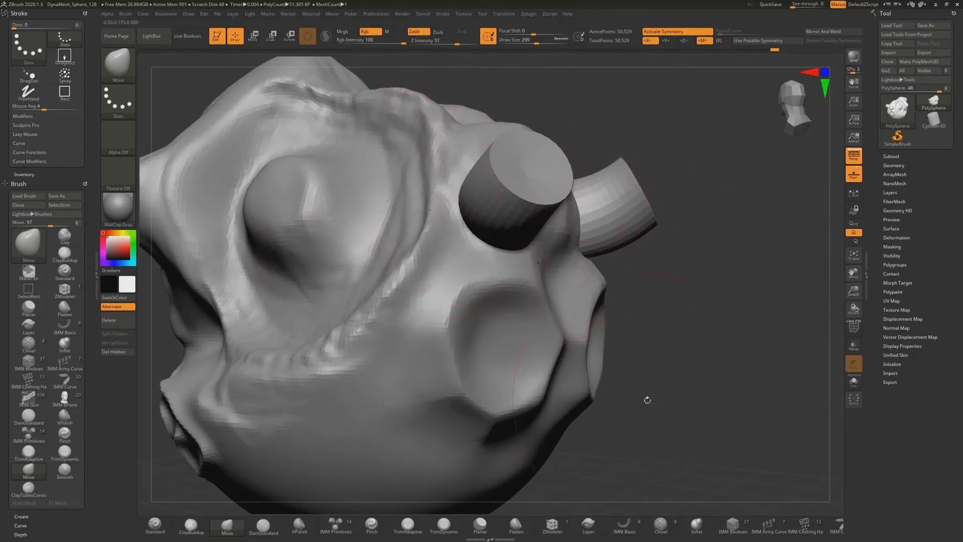
click(335, 528)
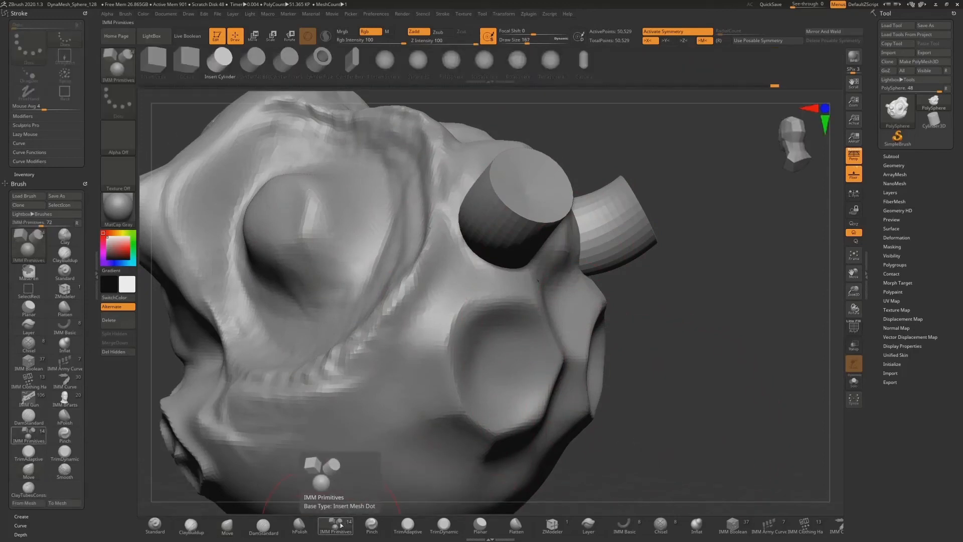
click(256, 524)
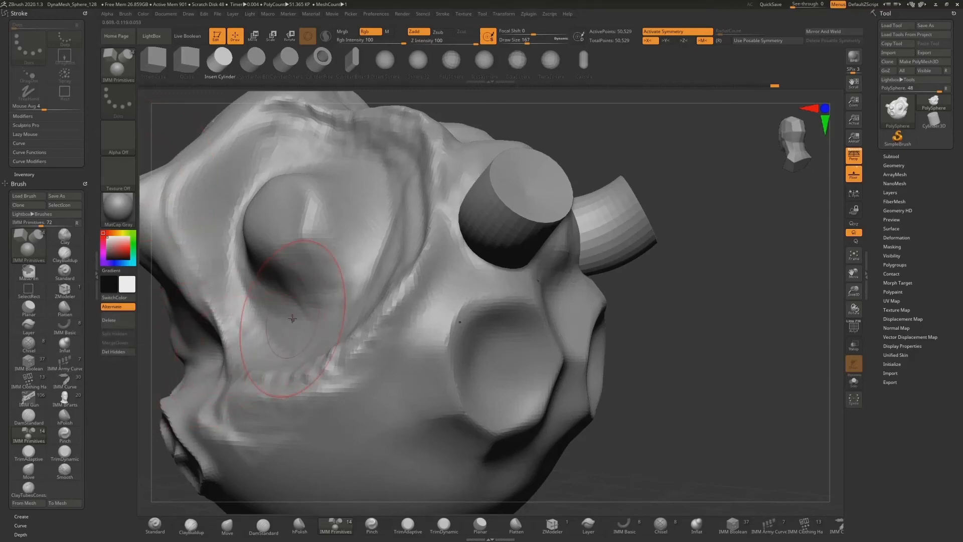
key(b)
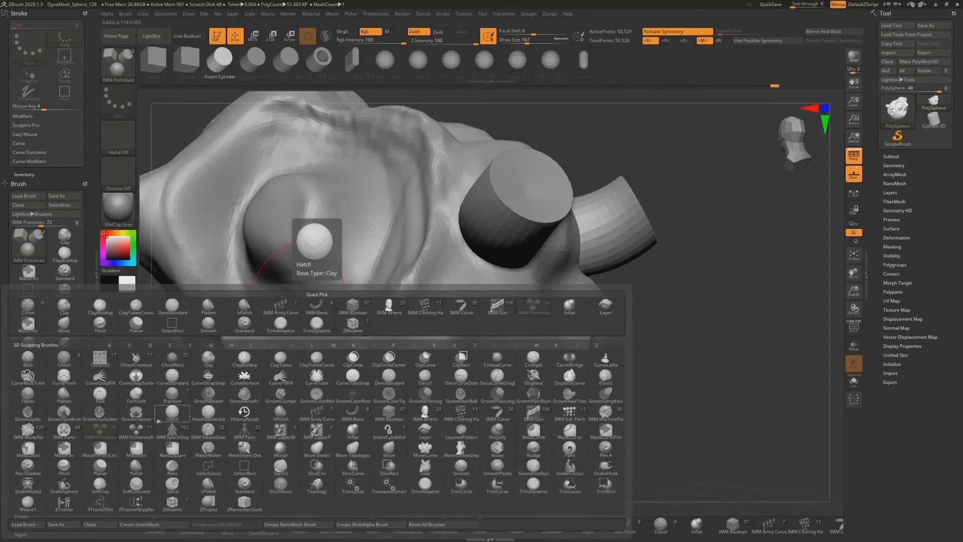
click(172, 432)
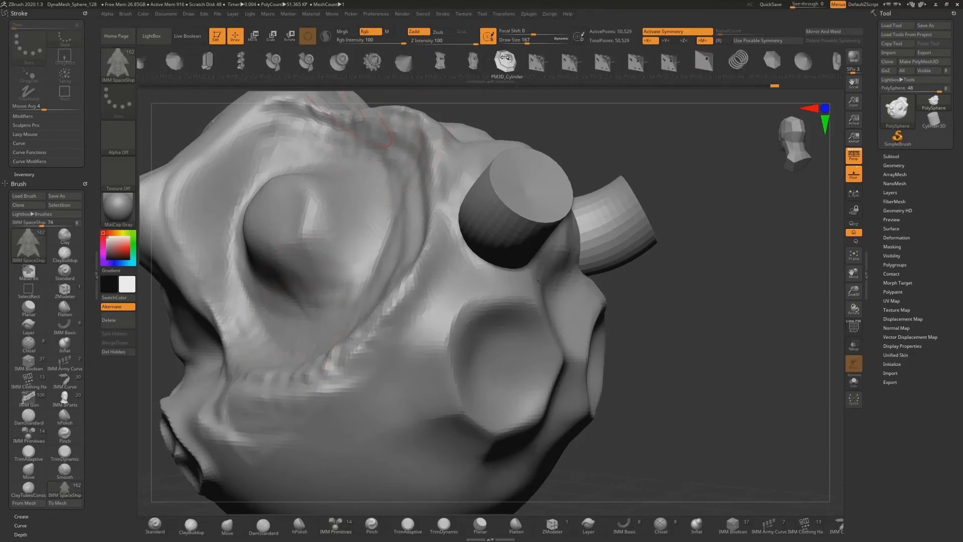
drag(533, 61, 301, 65)
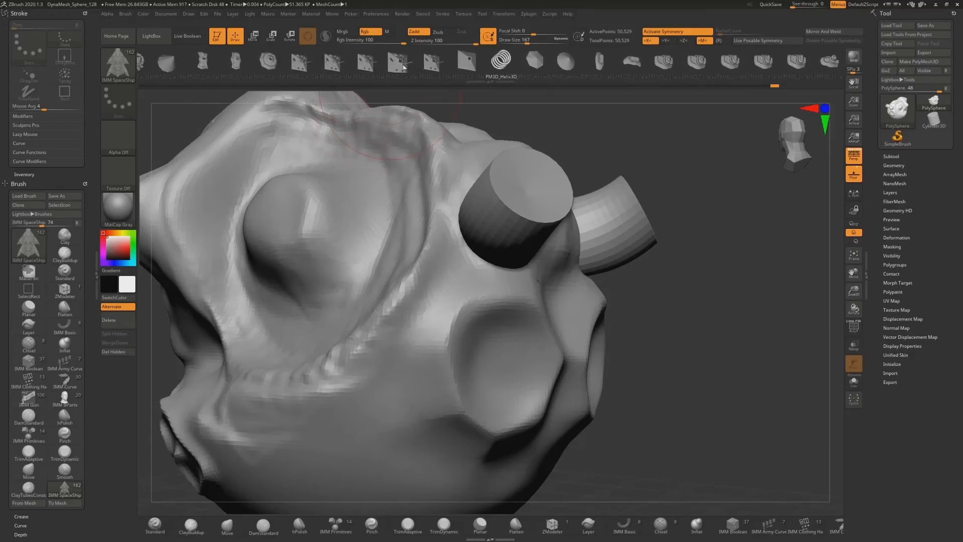
click(400, 65)
drag(390, 202, 436, 181)
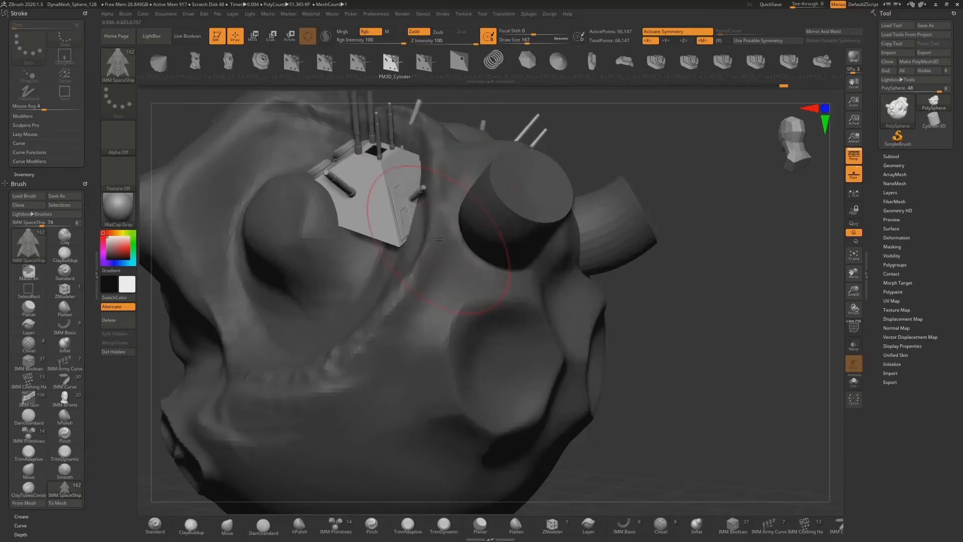
Insert mirrored lattice-tipped spaceship parts beside the eye bulge and in the round back recess, plus a grid panel of small pyramids on the side
drag(561, 148, 622, 165)
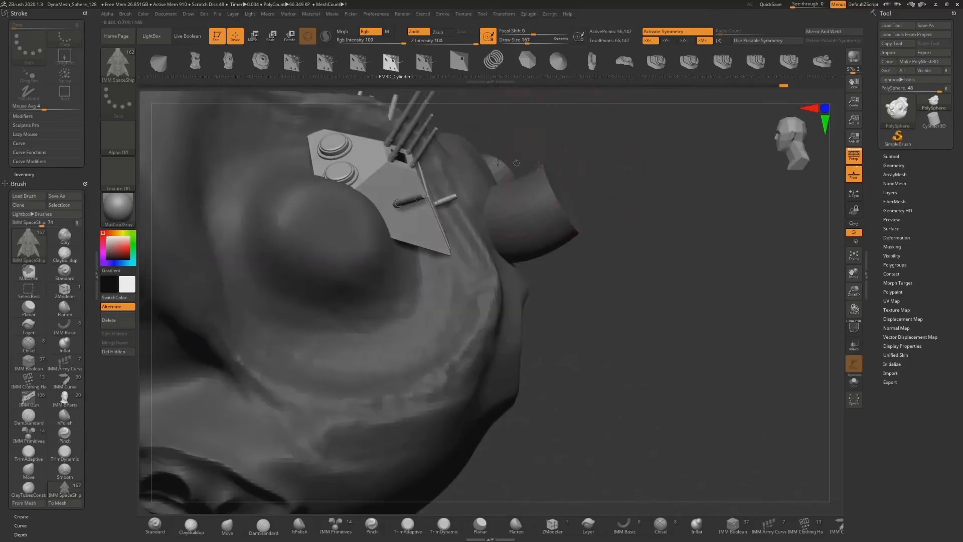
drag(210, 65, 552, 59)
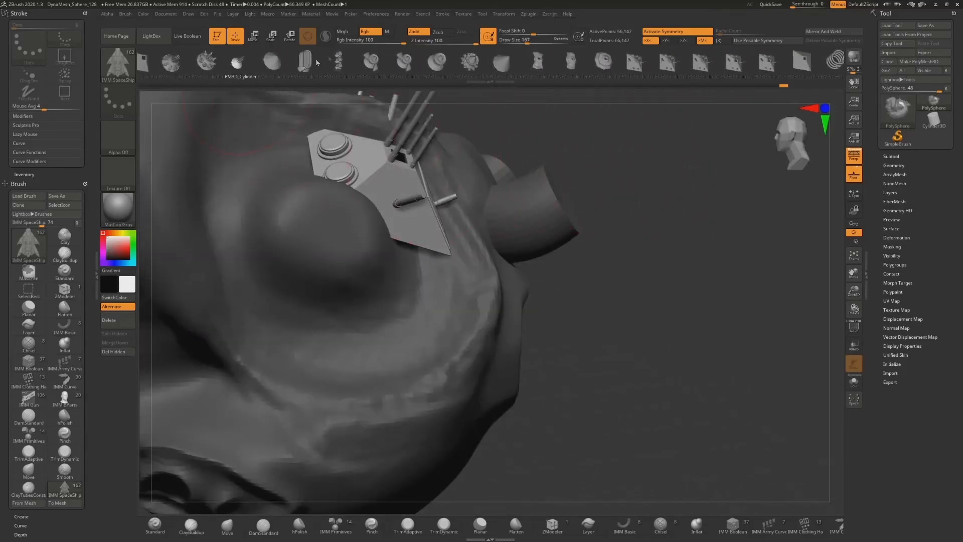
drag(289, 65, 486, 55)
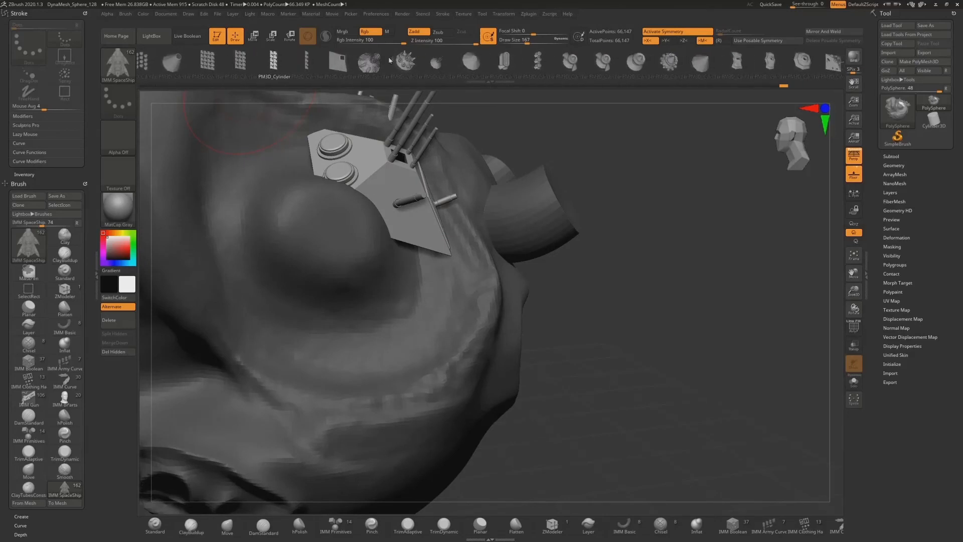
drag(366, 69, 370, 69)
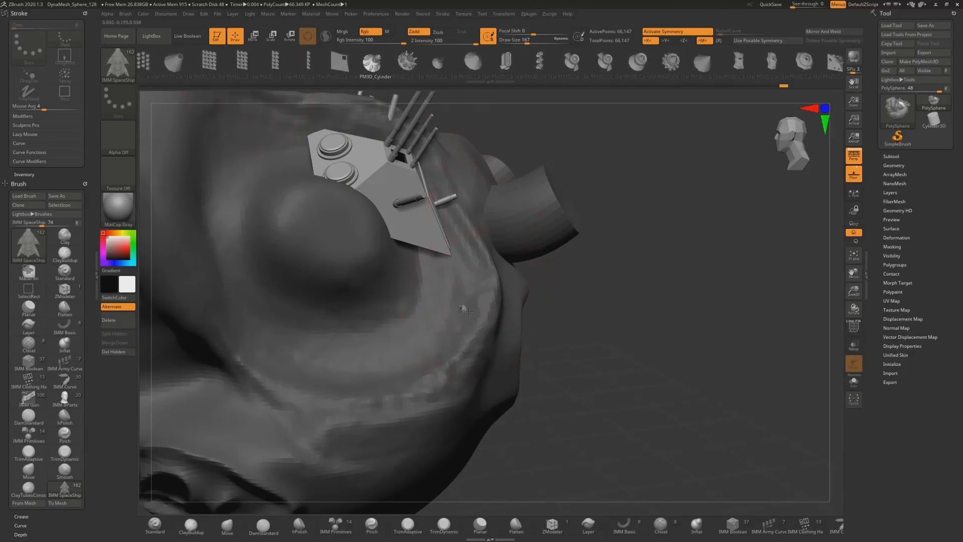
drag(468, 311, 527, 291)
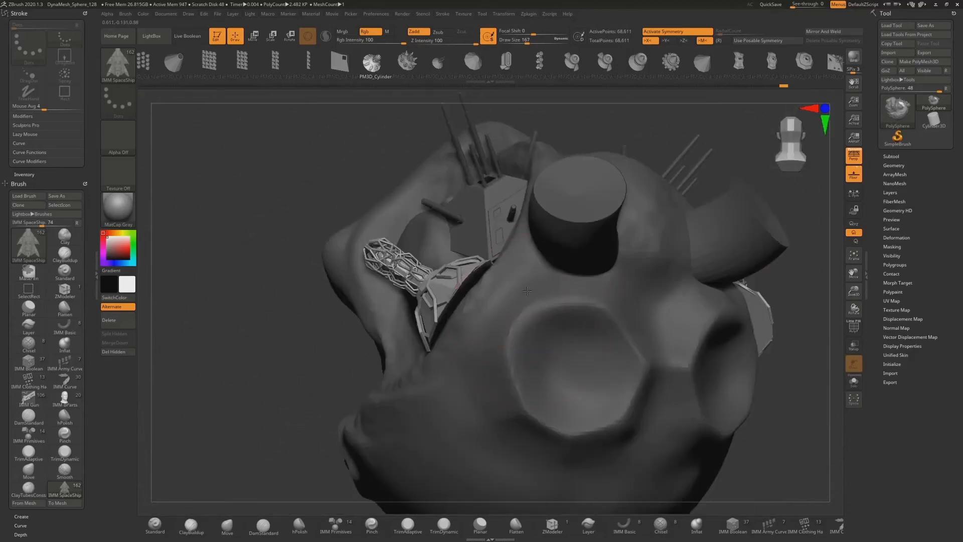
drag(563, 351, 589, 380)
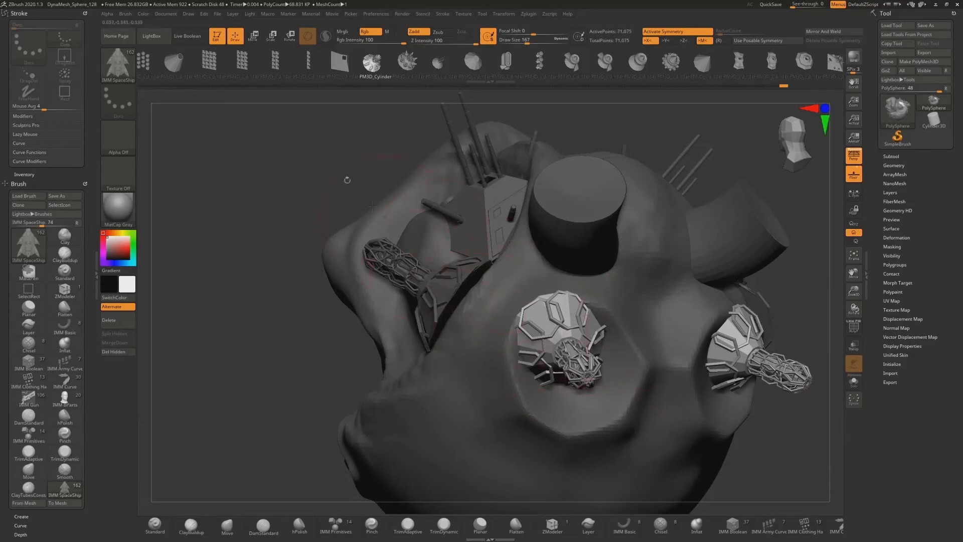
click(208, 61)
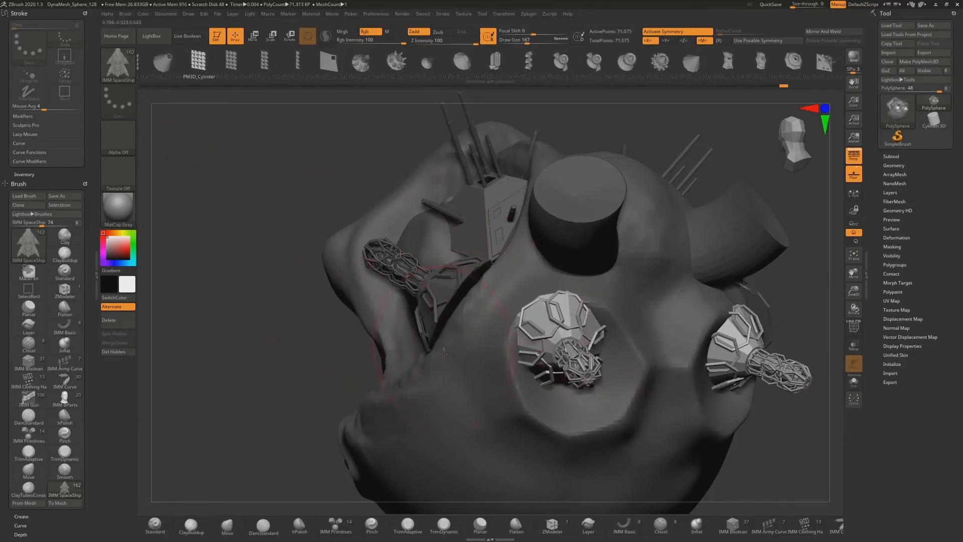
drag(444, 353, 469, 381)
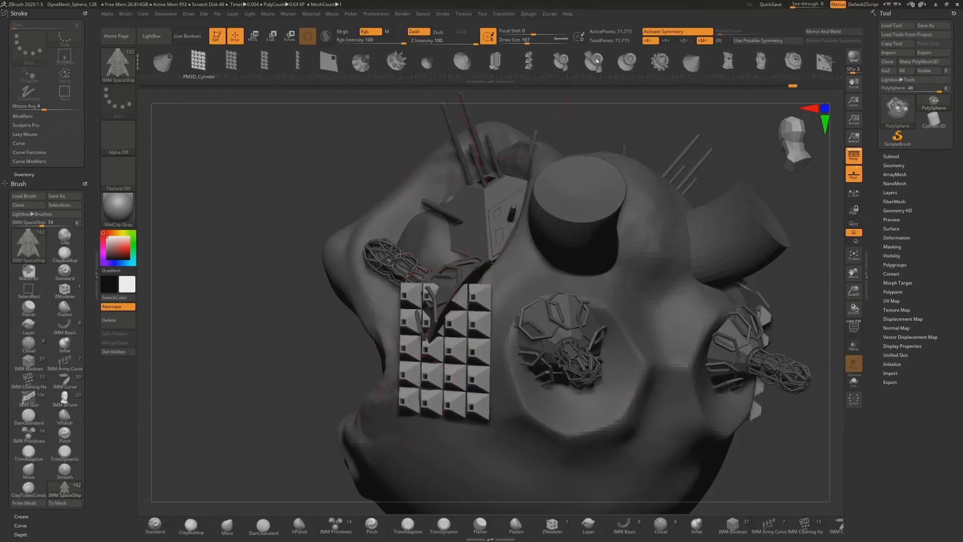
Rewind the undo history to entry 14, the early sphere with rounded bumps and eye sockets
drag(604, 85, 179, 86)
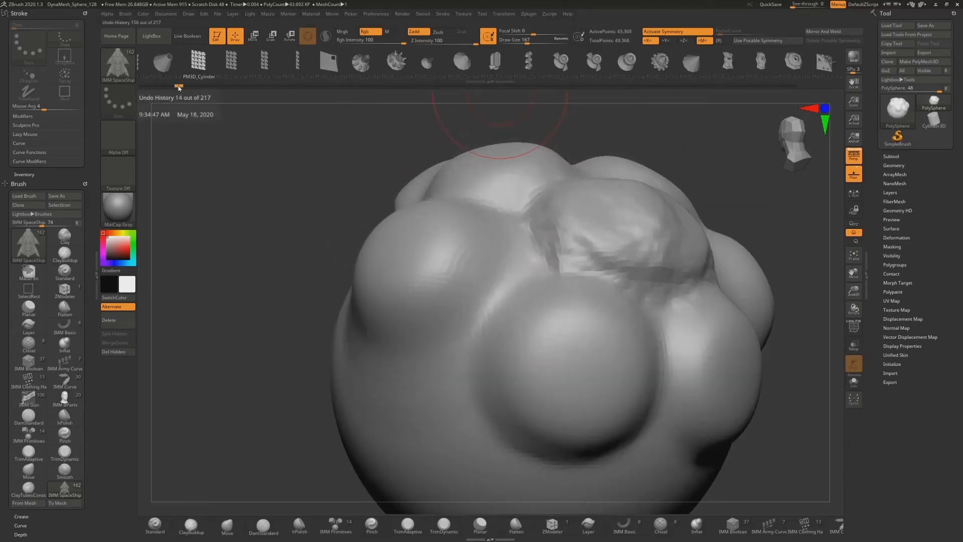
drag(259, 137, 307, 144)
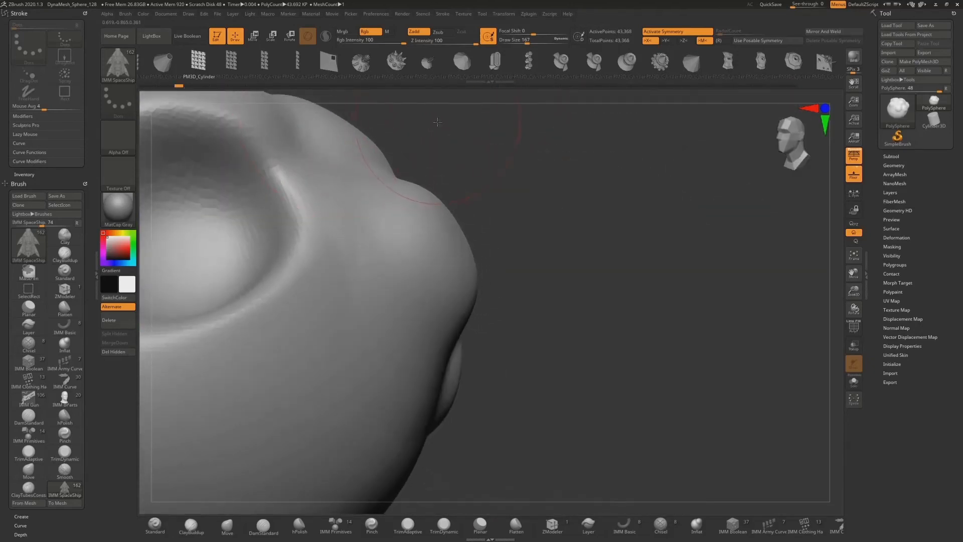
mouse_move(441, 122)
mouse_down()
mouse_move(452, 133)
mouse_move(219, 221)
mouse_up()
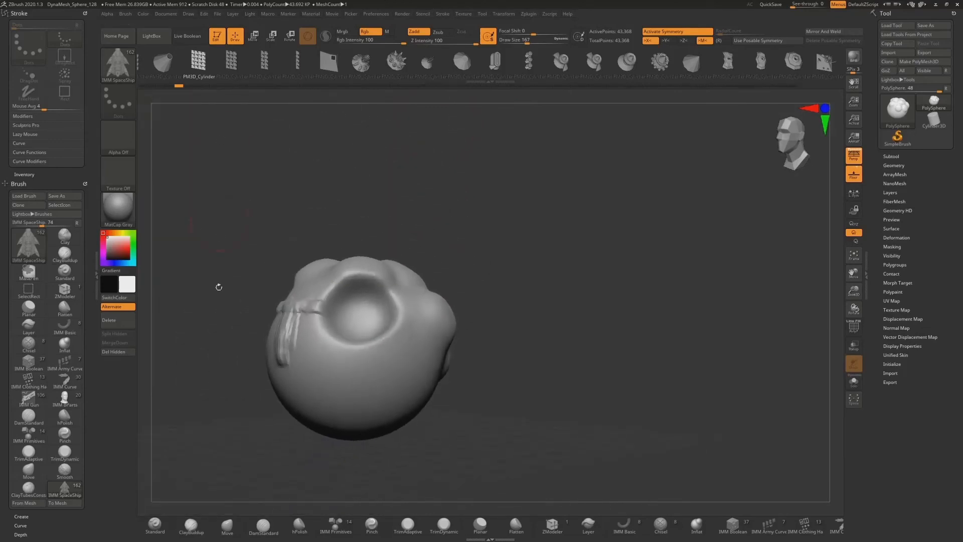
alt+drag(232, 281, 380, 454)
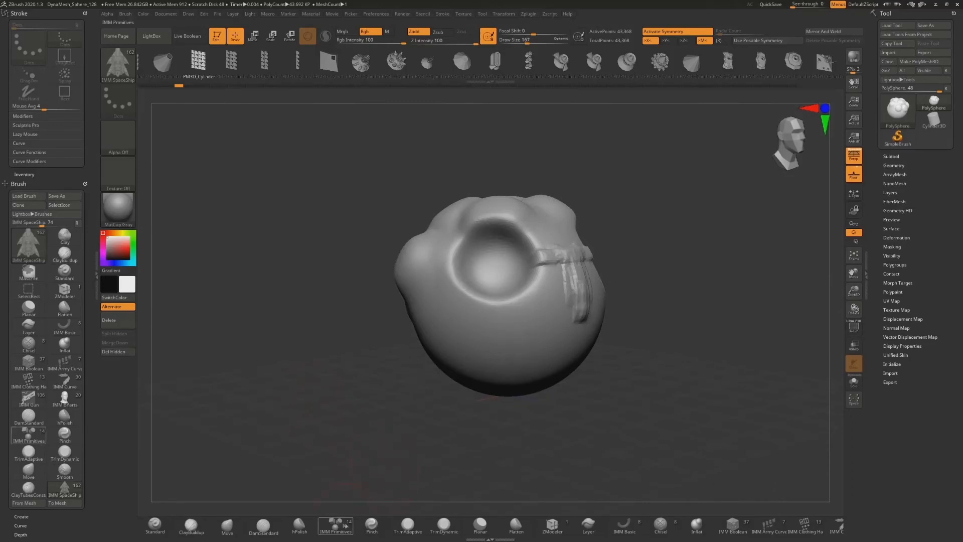
Sharpen the eye socket rim with the Pinch brush at draw size 64, accepting removal of the newer undo entries, and smooth the stroke
click(371, 524)
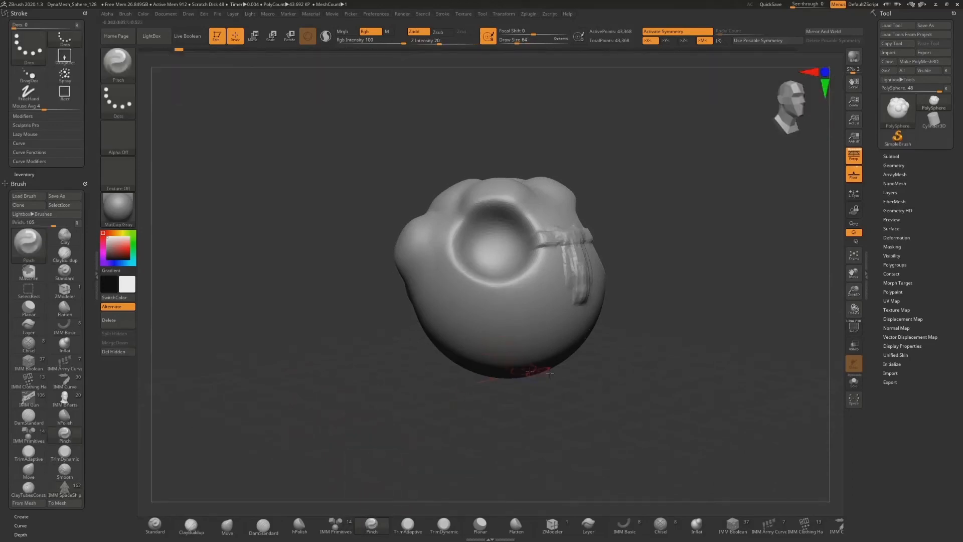
alt+drag(597, 335, 558, 374)
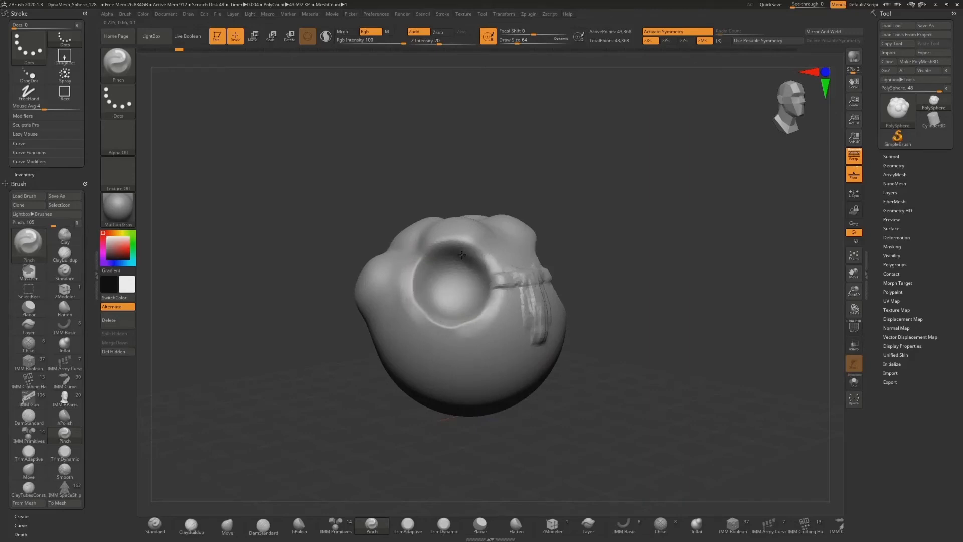
click(431, 260)
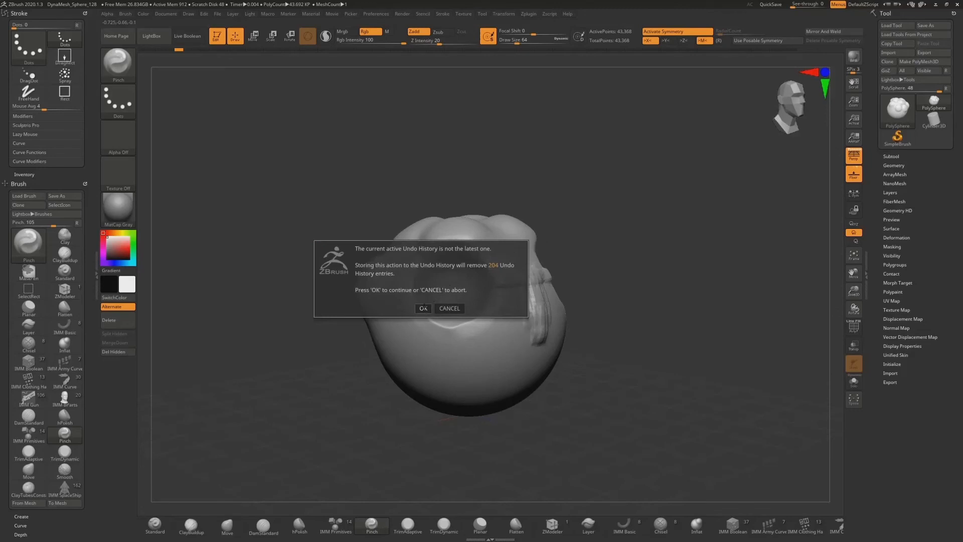
click(424, 308)
drag(536, 168, 455, 309)
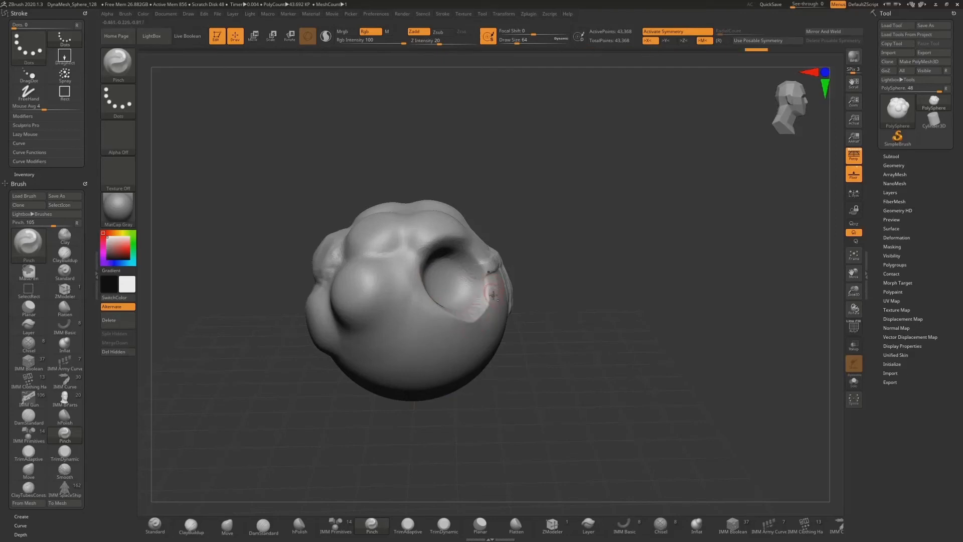
drag(486, 297, 477, 318)
right_drag(477, 318, 411, 310)
key(shift)
shift+drag(458, 316, 475, 279)
Pinch and smooth the rounded bumps on the side and upper back of the sphere
right_drag(526, 218, 467, 224)
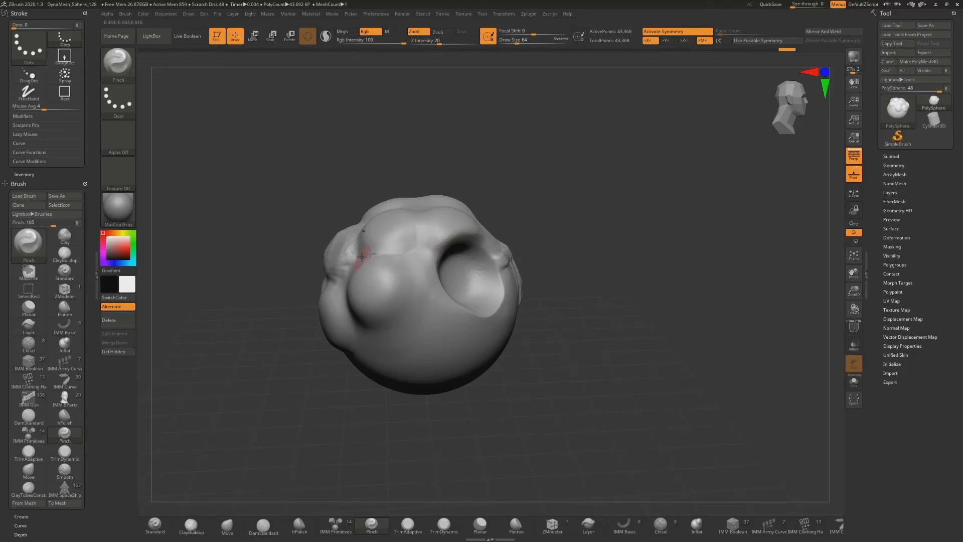
right_drag(608, 166, 606, 180)
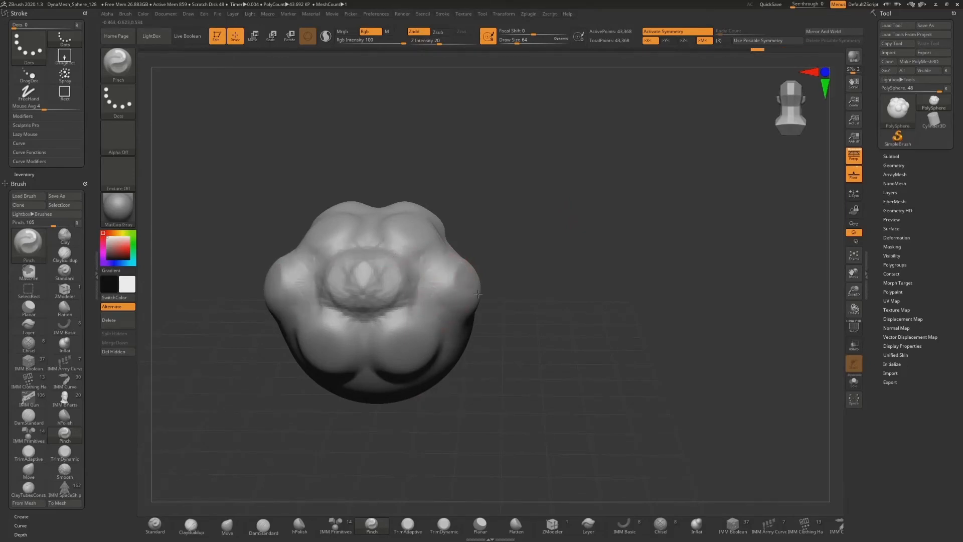
drag(535, 239, 458, 275)
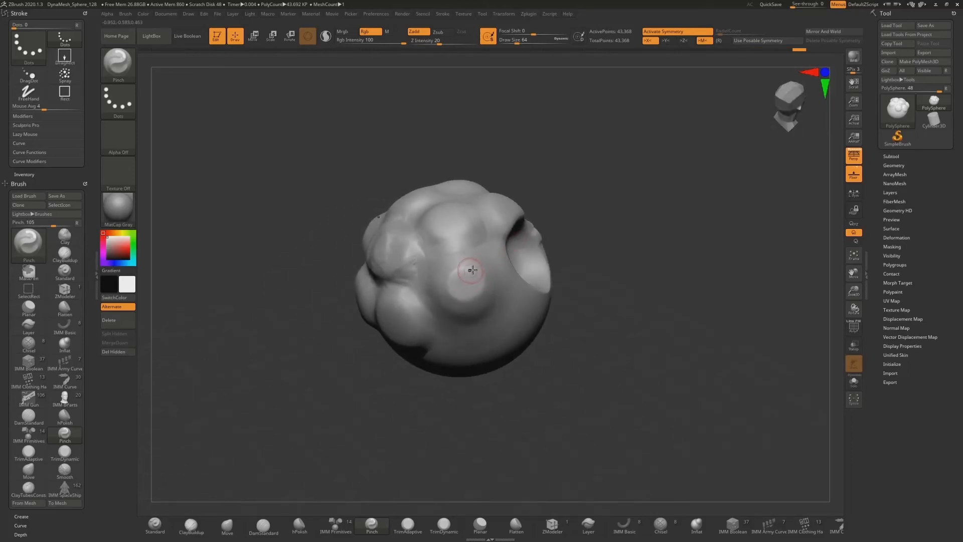
mouse_move(464, 271)
mouse_down()
mouse_move(453, 274)
mouse_move(475, 279)
mouse_up()
key(shift)
mouse_move(547, 203)
mouse_down()
mouse_move(559, 203)
mouse_move(564, 183)
mouse_move(587, 201)
mouse_move(509, 217)
mouse_up()
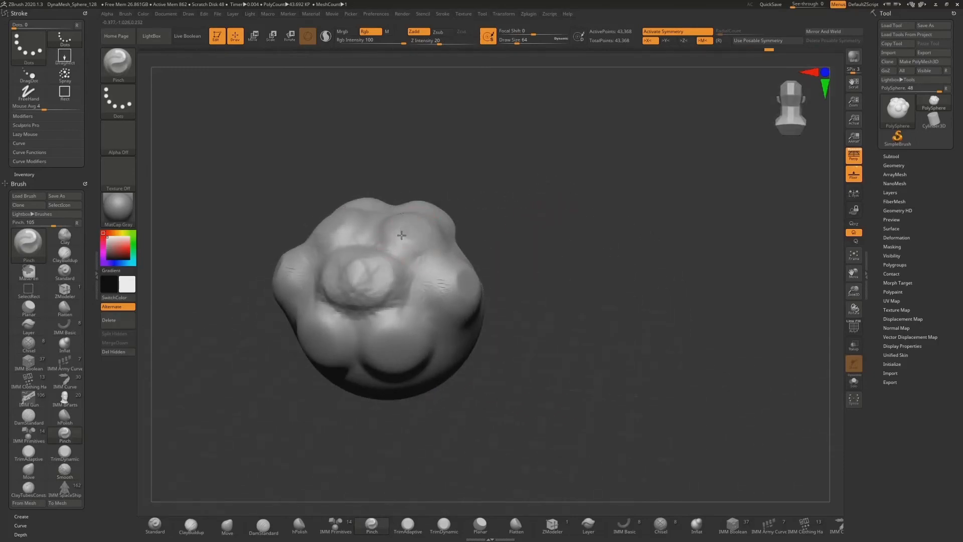
mouse_move(426, 223)
mouse_down()
mouse_move(400, 238)
mouse_move(414, 223)
mouse_up()
drag(418, 217, 412, 238)
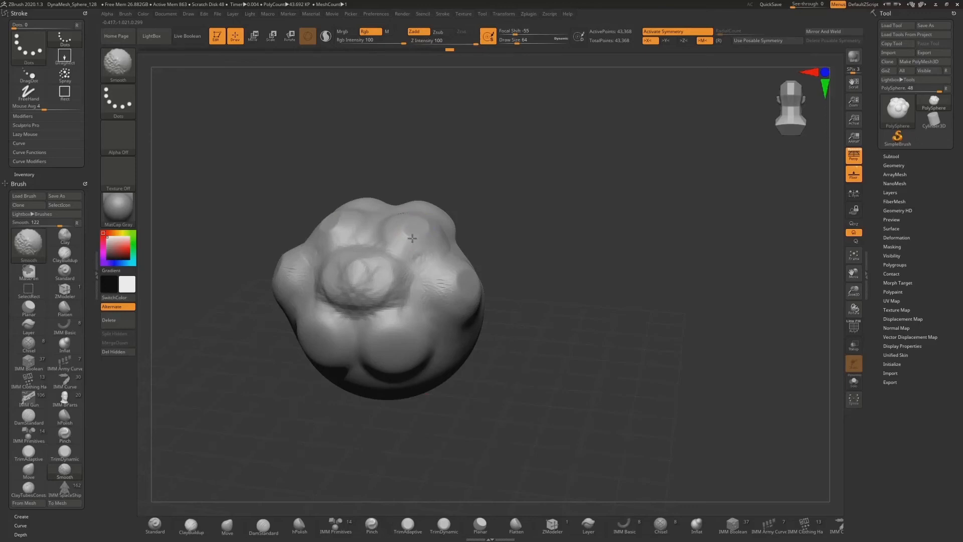
Flatten the mirrored side bumps with the hPolish brush and tighten their edges with the Pinch brush
click(299, 525)
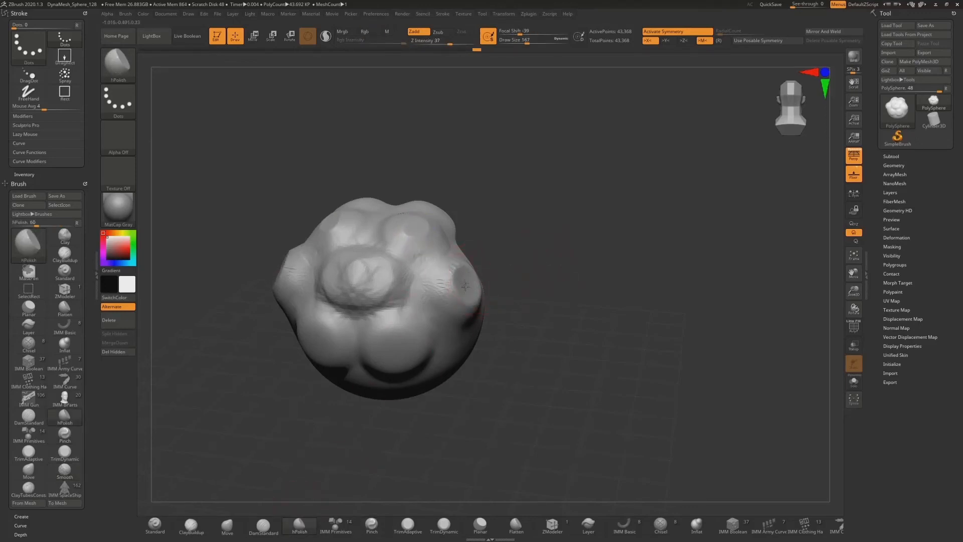
drag(465, 286, 472, 279)
click(371, 525)
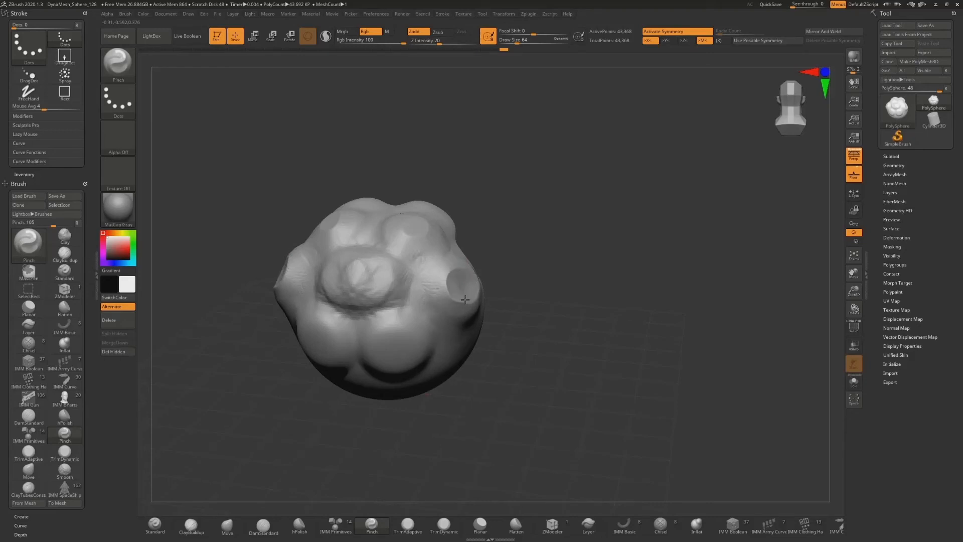
mouse_move(464, 299)
mouse_down()
mouse_move(466, 281)
mouse_move(394, 293)
mouse_move(462, 294)
mouse_up()
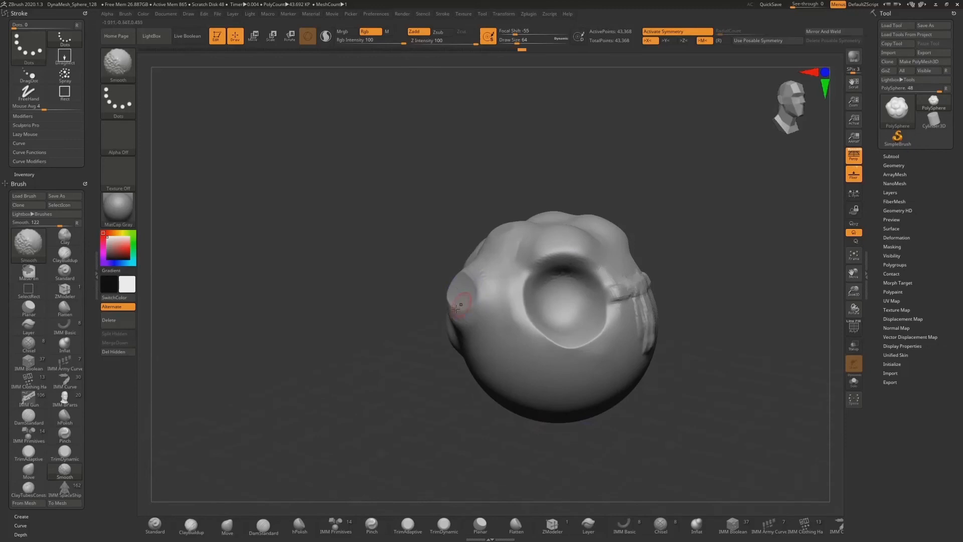
mouse_move(391, 319)
mouse_down()
mouse_move(531, 336)
mouse_move(415, 354)
mouse_move(492, 361)
mouse_move(431, 366)
mouse_move(446, 391)
mouse_move(444, 476)
mouse_up()
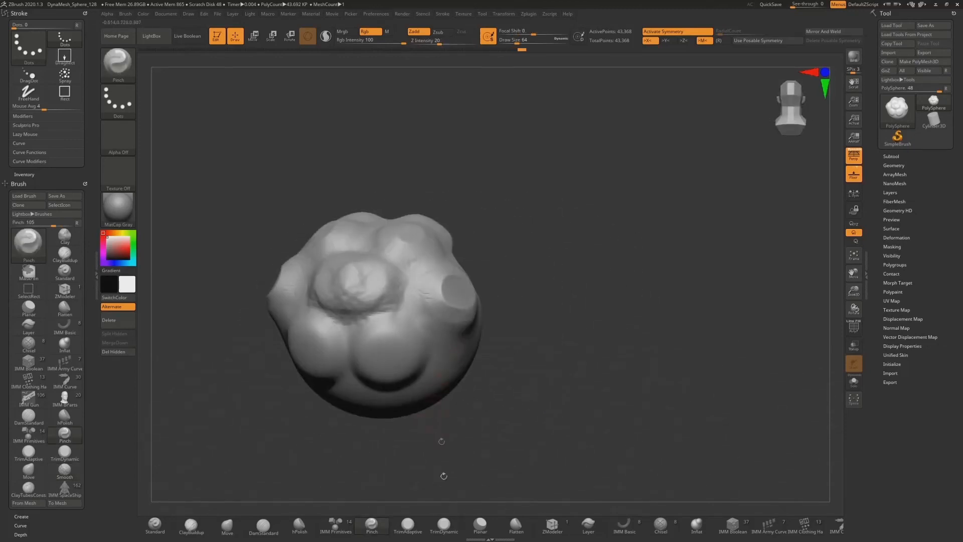
Trim flat facets into the side bumps, the lower back bumps and the eye socket centre with the TrimAdaptive brush at draw size 64
click(408, 527)
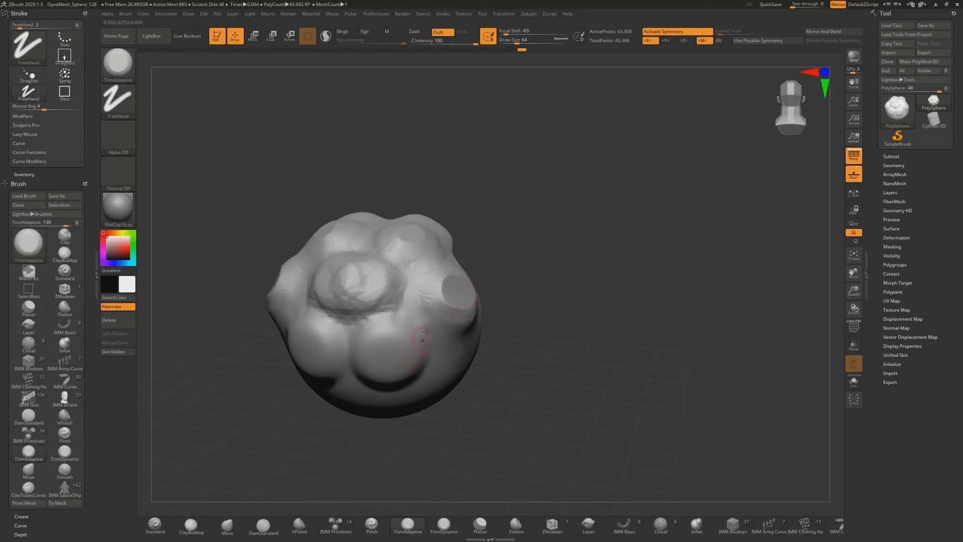
drag(457, 292, 458, 288)
mouse_move(383, 342)
mouse_down()
mouse_move(378, 357)
mouse_move(396, 371)
mouse_move(388, 354)
mouse_move(406, 360)
mouse_move(390, 346)
mouse_up()
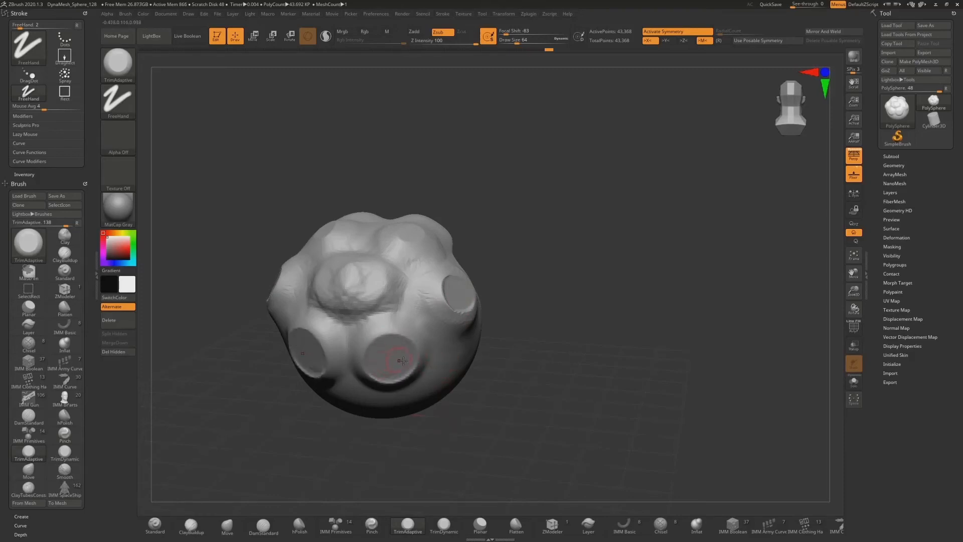
mouse_move(530, 373)
mouse_down()
mouse_move(563, 339)
mouse_move(505, 368)
mouse_move(561, 358)
mouse_move(488, 356)
mouse_move(494, 369)
mouse_move(537, 354)
mouse_move(526, 331)
mouse_move(513, 338)
mouse_up()
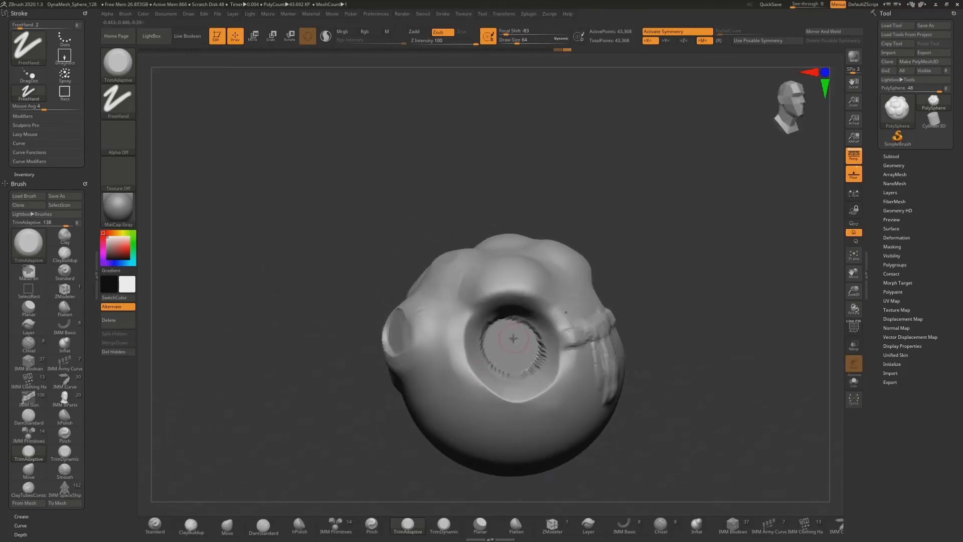
Trim a flat-bottomed strip downward from the lower rim of the eye socket with the TrimAdaptive brush
mouse_move(573, 368)
mouse_down()
mouse_move(521, 361)
mouse_move(601, 392)
mouse_up()
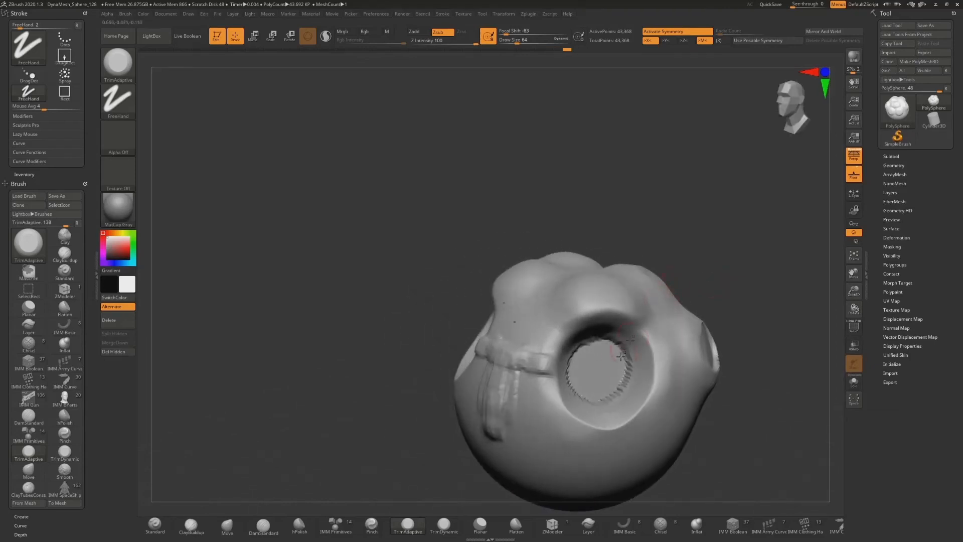
drag(609, 415, 628, 433)
mouse_move(713, 439)
mouse_down()
mouse_move(634, 376)
mouse_move(589, 295)
mouse_up()
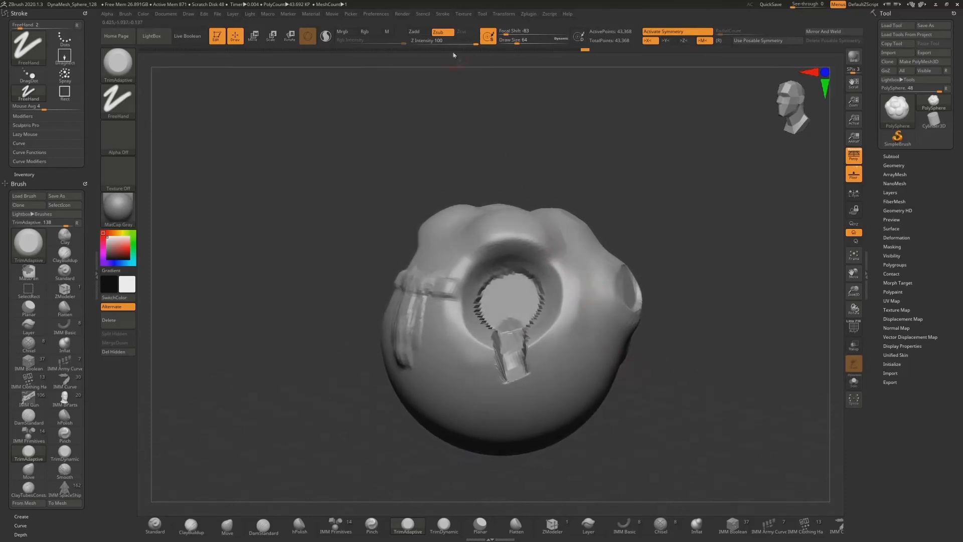
Set the TrimAdaptive brush's Z Intensity to 26 and trim a shallow oval facet into the side below the eye socket
drag(453, 41, 441, 41)
mouse_move(595, 321)
mouse_down()
mouse_move(577, 374)
mouse_move(561, 370)
mouse_move(568, 374)
mouse_up()
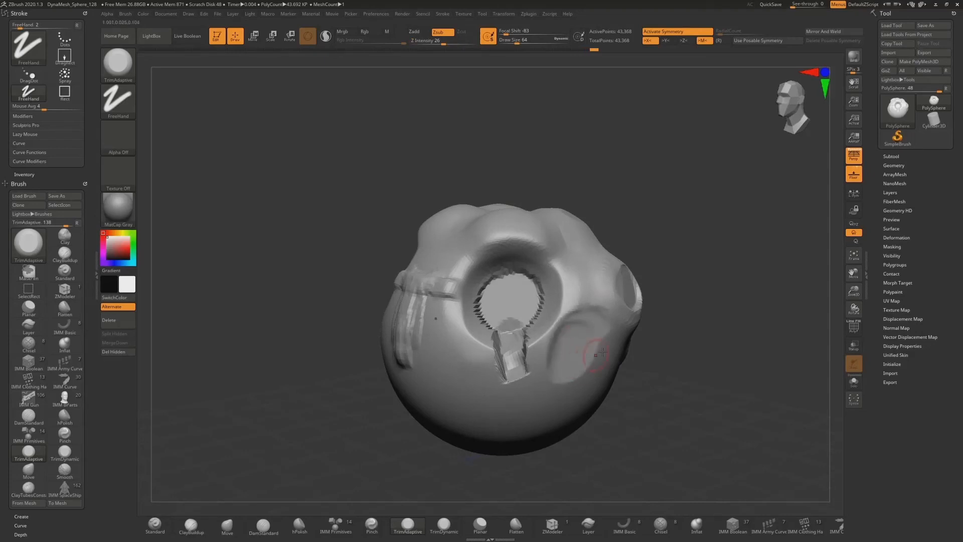
drag(669, 296, 643, 297)
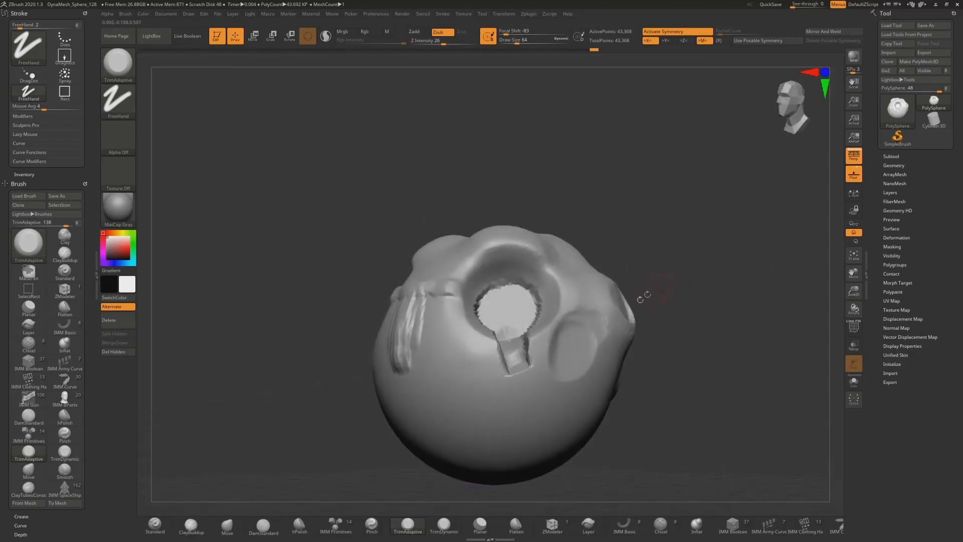
Trim the sphere below the eye socket and the socket's inner wall and rim with the TrimDynamic brush
click(444, 524)
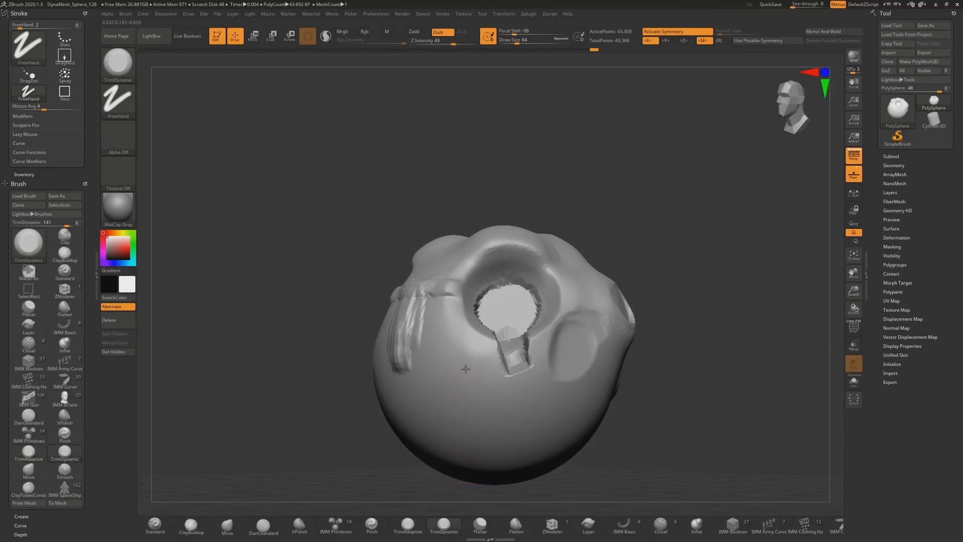
drag(460, 382, 476, 393)
drag(670, 374, 642, 374)
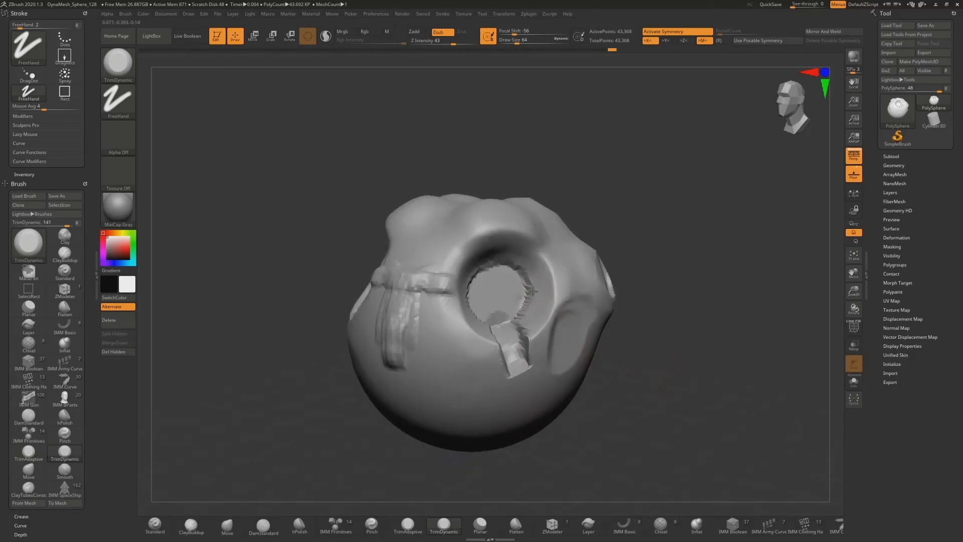
mouse_move(533, 291)
mouse_down()
mouse_move(541, 330)
mouse_move(531, 339)
mouse_move(495, 309)
mouse_move(459, 304)
mouse_move(461, 319)
mouse_move(453, 300)
mouse_up()
drag(470, 249, 482, 245)
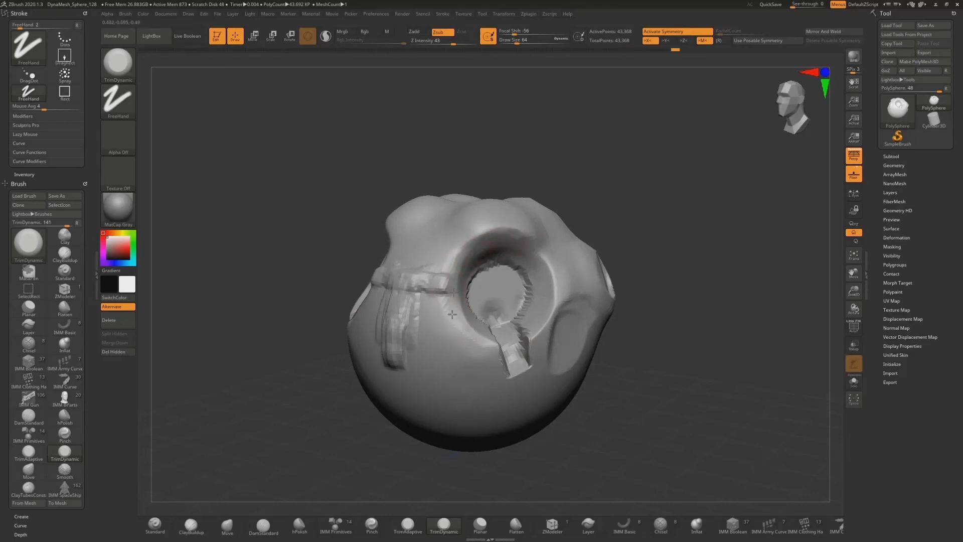
drag(451, 314, 467, 296)
drag(705, 249, 681, 271)
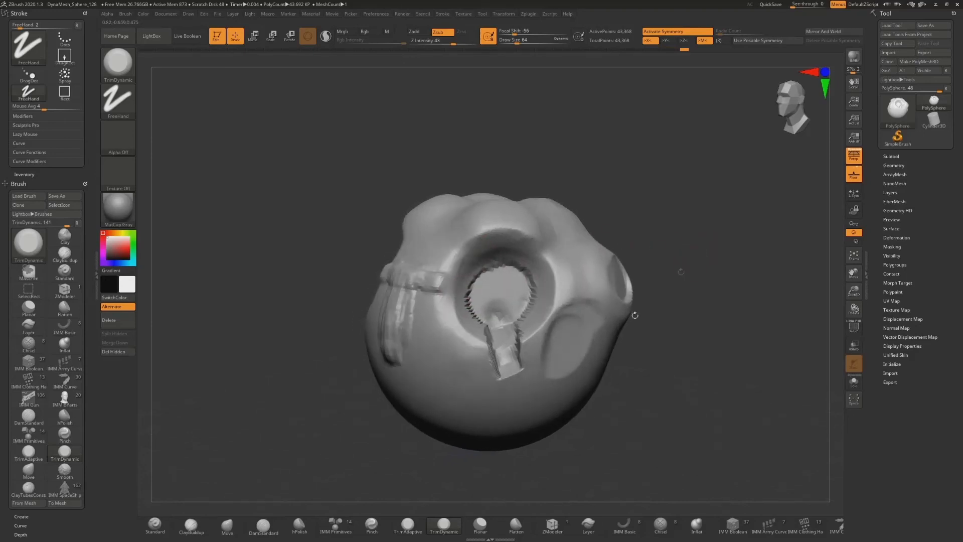
Cut the side facet into a flat plane with the Planar brush and level the area around it with the Flatten brush
click(474, 526)
mouse_move(569, 332)
mouse_down()
mouse_move(555, 334)
mouse_move(549, 357)
mouse_move(566, 317)
mouse_move(552, 368)
mouse_move(587, 341)
mouse_move(574, 362)
mouse_up()
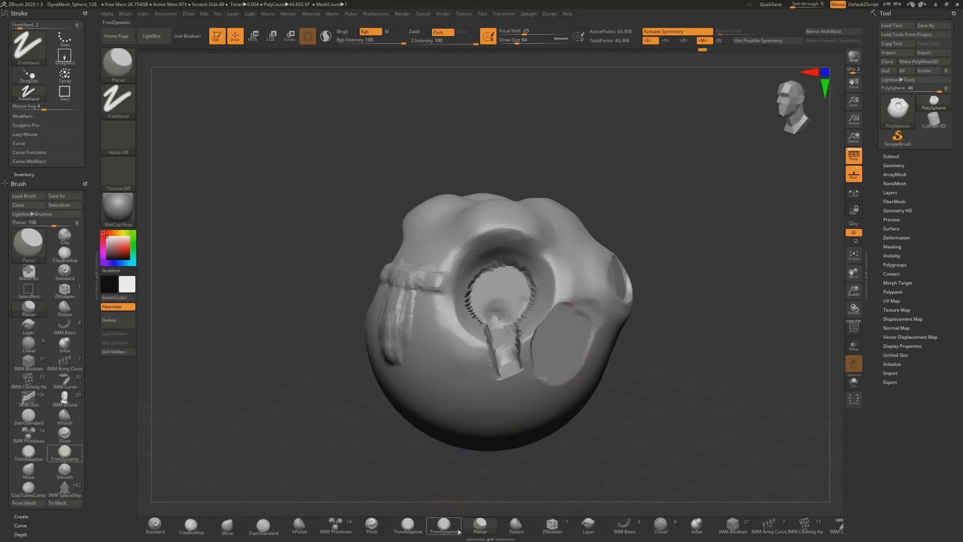
click(516, 524)
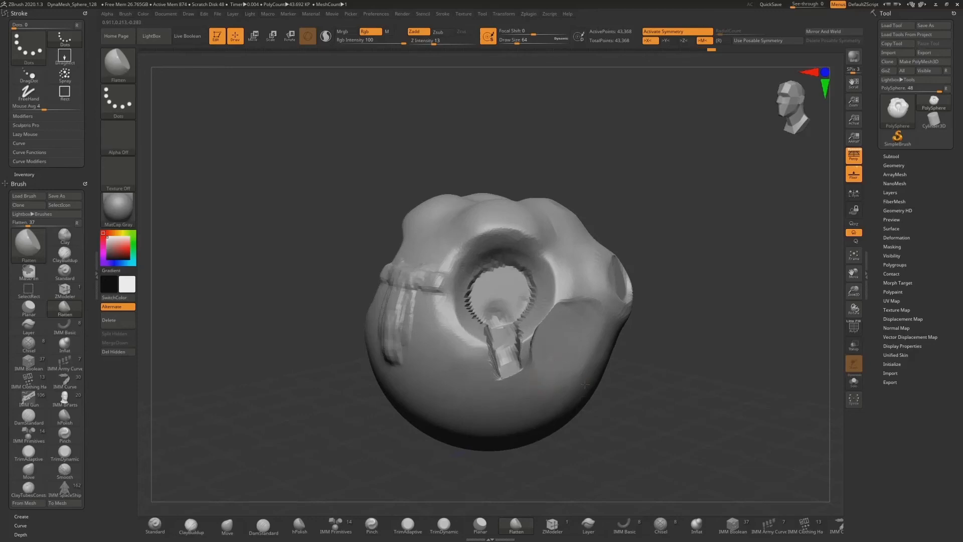
Pass over the ZModeler brush and paint overlapping raised strokes across the flattened side area with the Layer brush
click(553, 525)
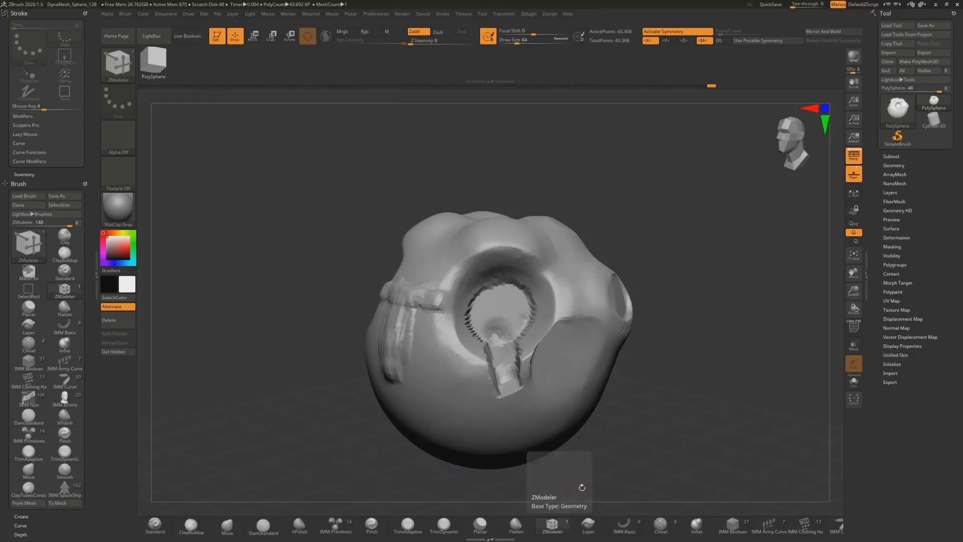
click(586, 526)
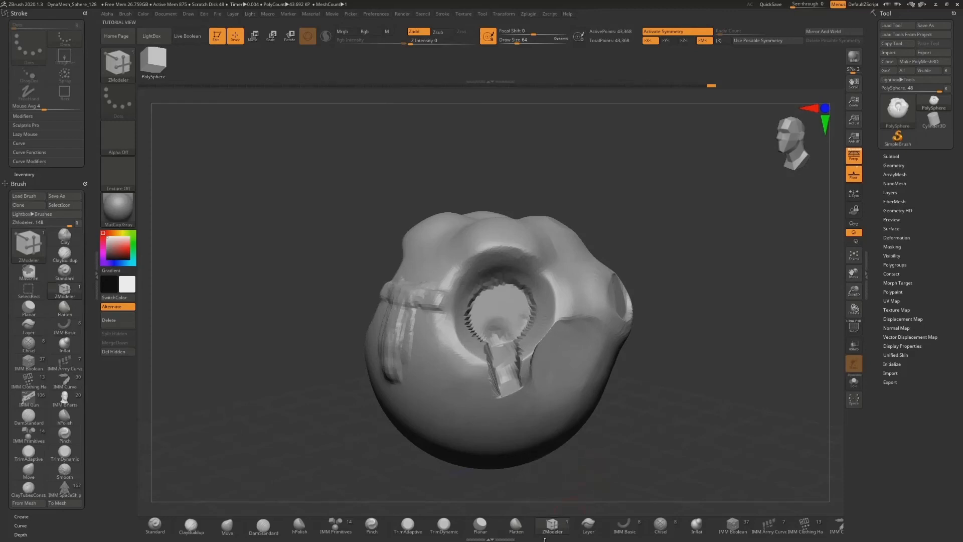
click(587, 526)
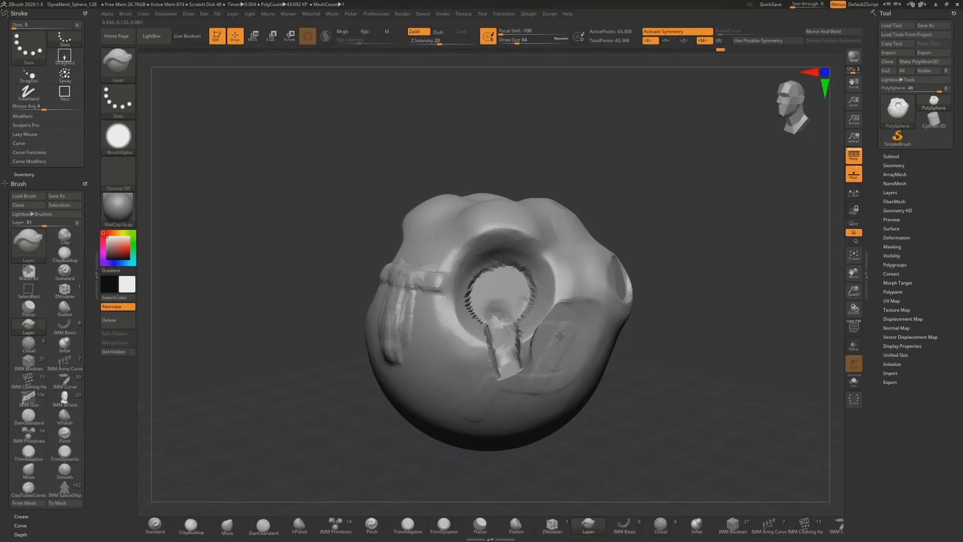
mouse_move(555, 351)
mouse_down()
mouse_move(545, 369)
mouse_move(564, 342)
mouse_up()
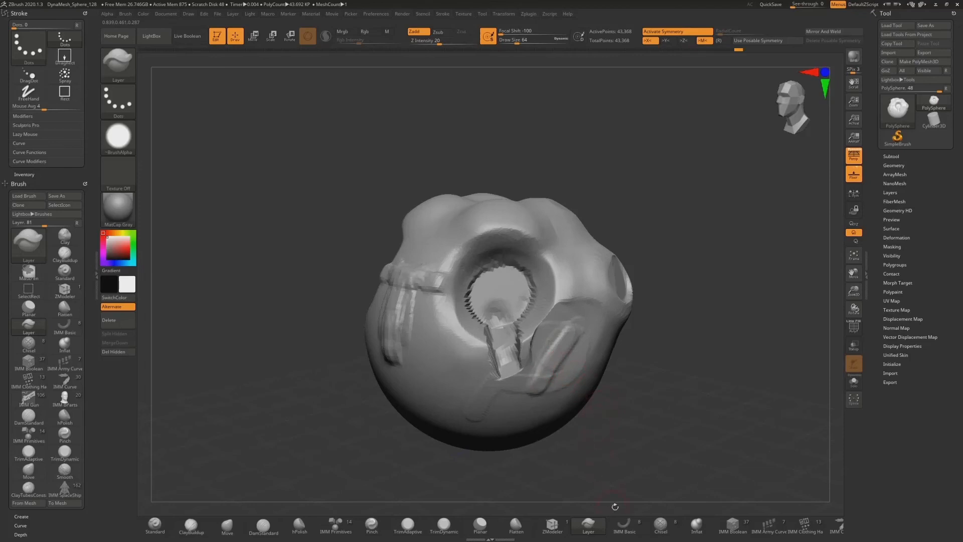
Insert a mirrored pair of PM3D_Cylinder meshes on the lower sides of the sphere with the IMM Basic brush
click(624, 524)
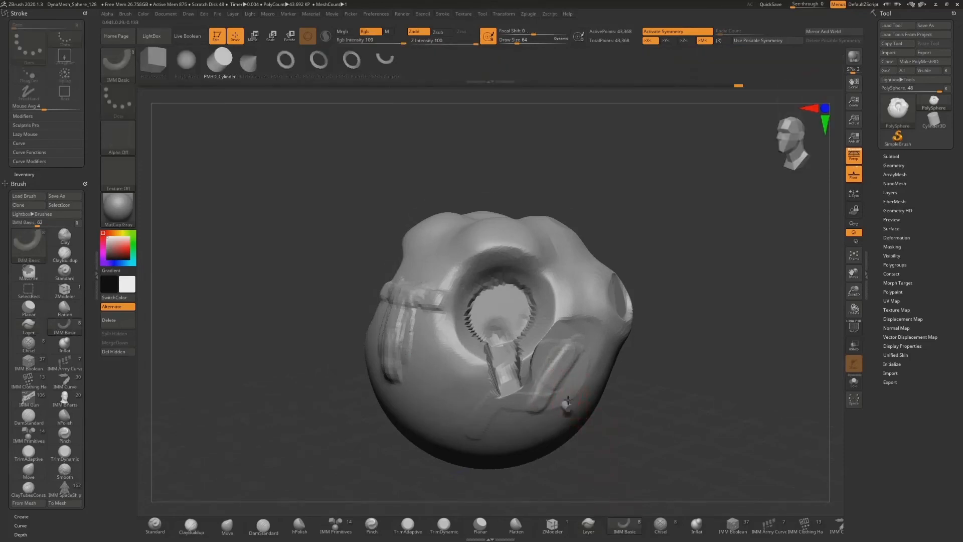
drag(576, 396, 636, 394)
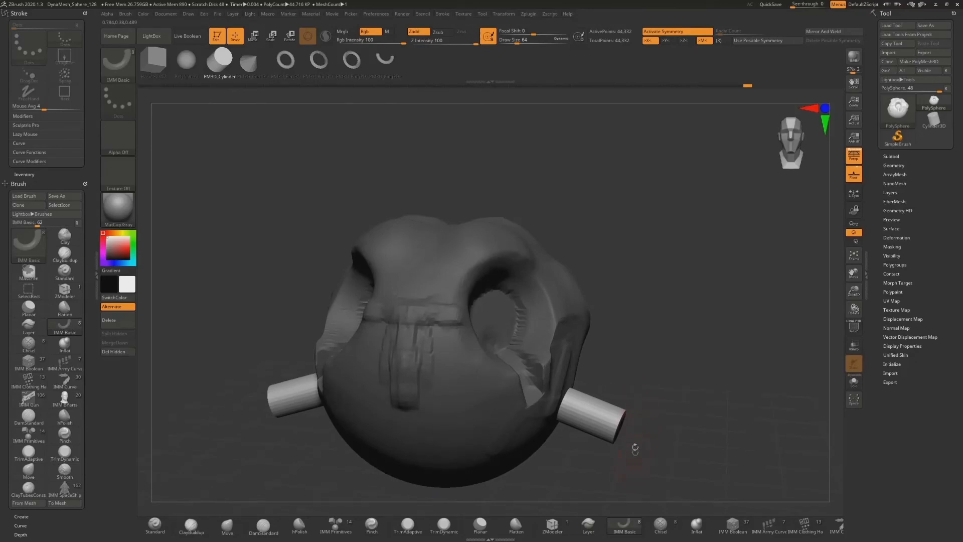
drag(646, 384, 656, 333)
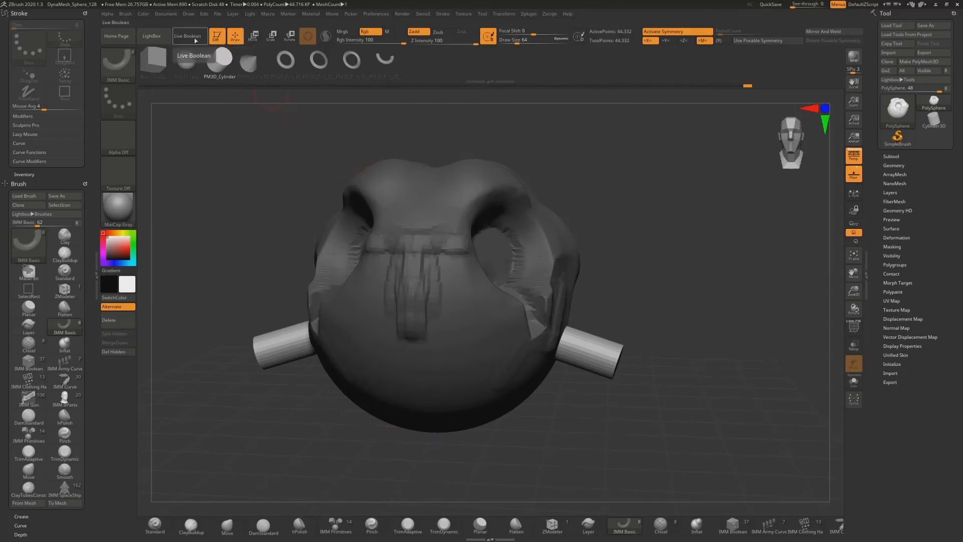
Attempt to leave Edit mode, decline the switch to 2.5D, and bring up the Move gizmo on the inserted cylinder
click(216, 36)
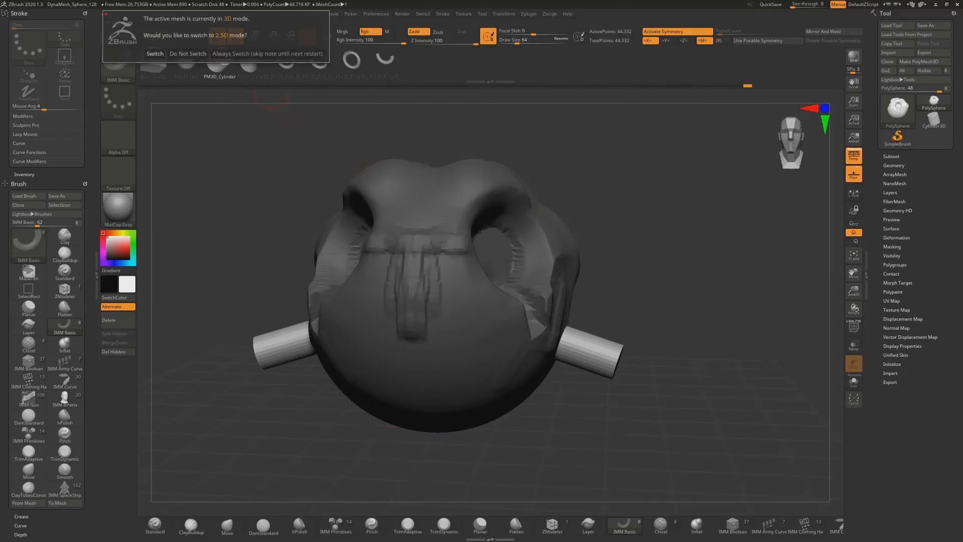
click(176, 55)
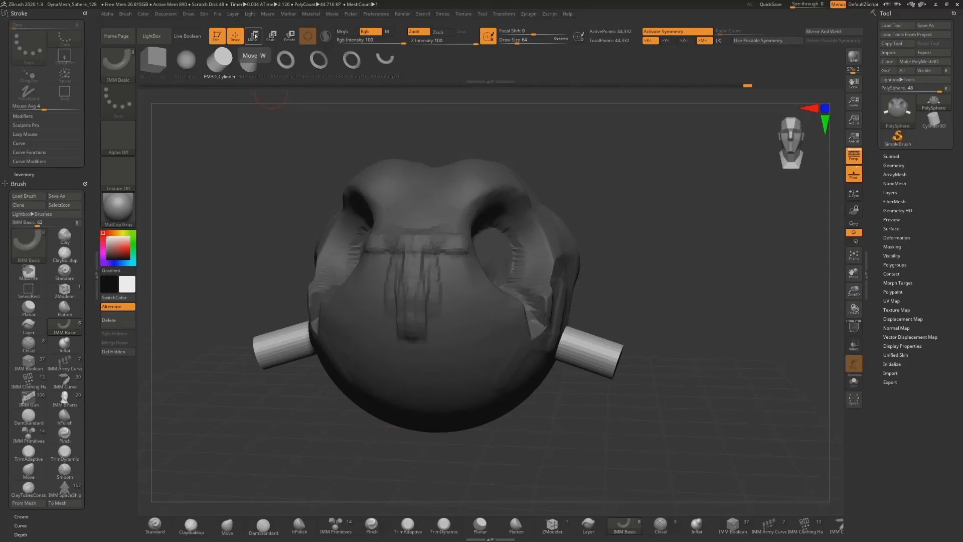
click(253, 35)
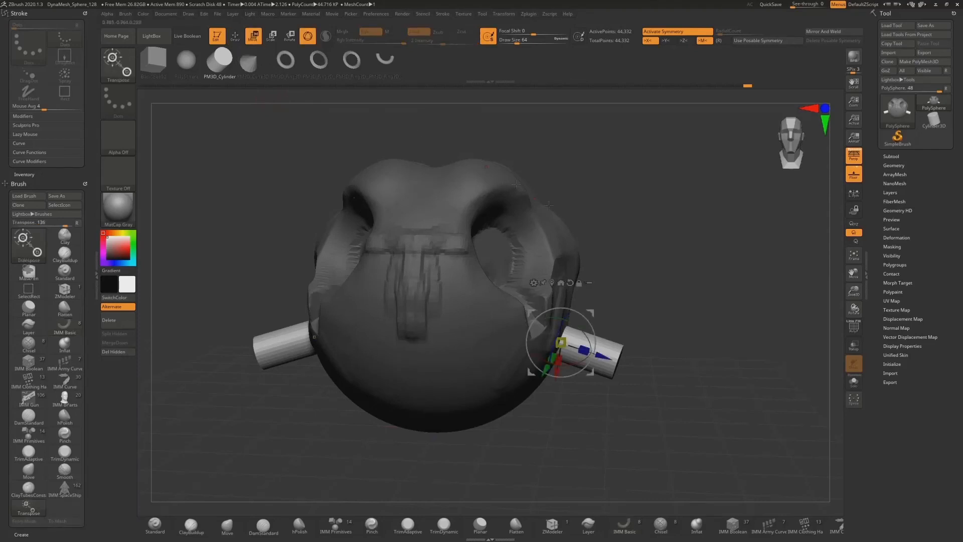
drag(641, 286, 606, 271)
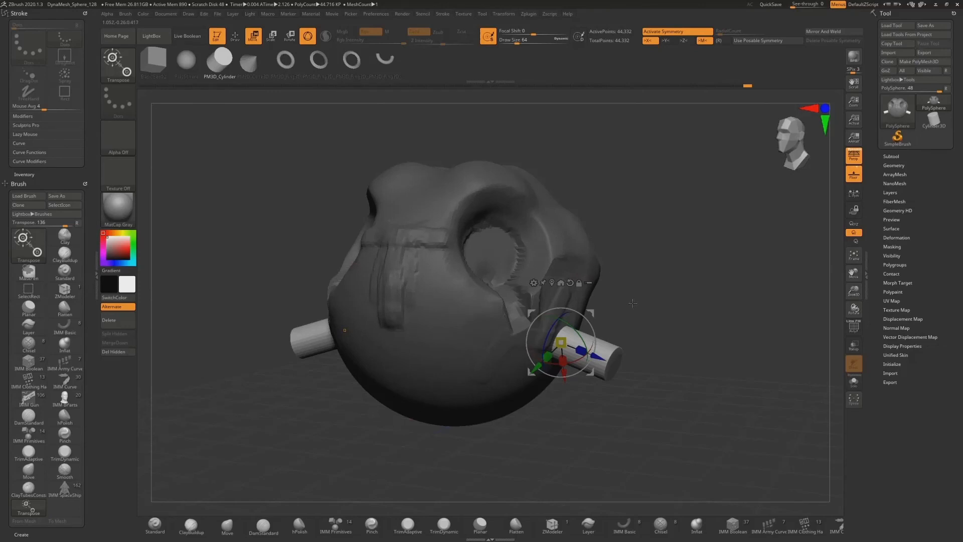
drag(632, 303, 589, 248)
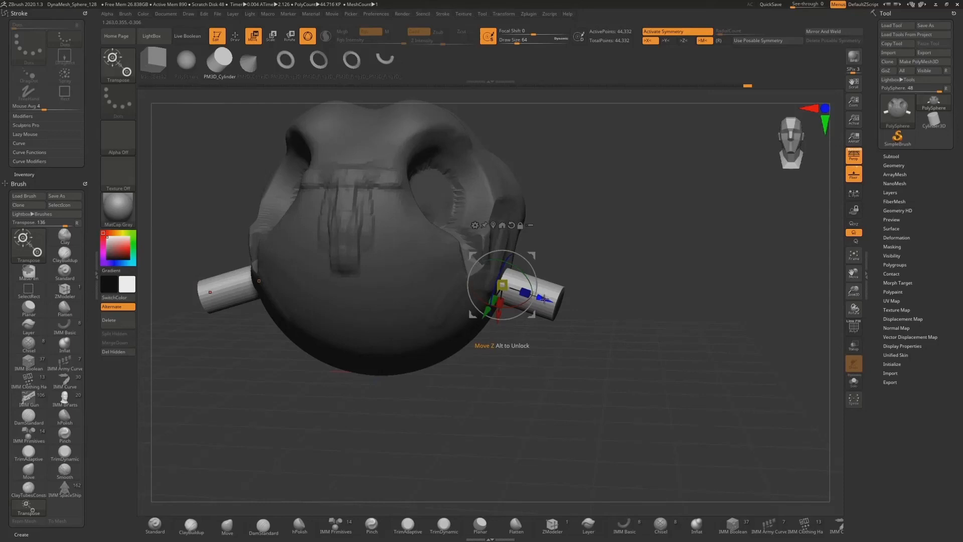
Move the mirrored cylinders outward from the sphere along the gizmo's Z axis and rotate them slightly
drag(544, 299, 583, 322)
mouse_move(518, 323)
mouse_down()
mouse_move(514, 331)
mouse_move(523, 319)
mouse_up()
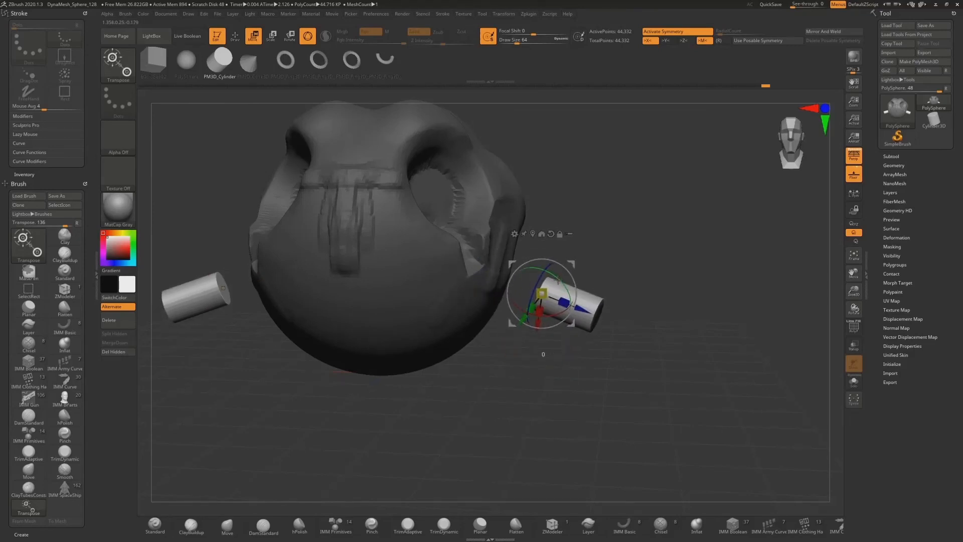
drag(558, 278, 569, 295)
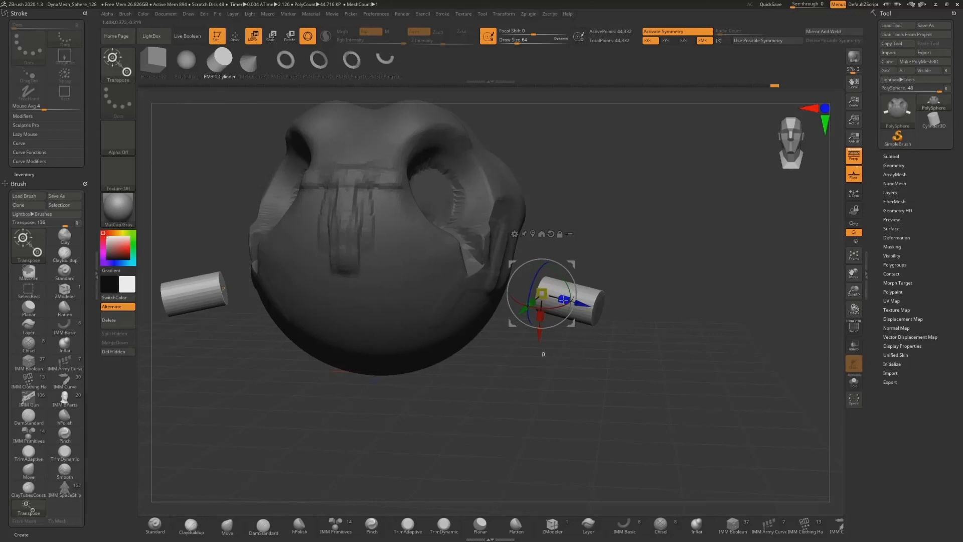
mouse_move(564, 299)
mouse_down()
mouse_move(664, 324)
mouse_move(466, 363)
mouse_move(556, 321)
mouse_move(672, 316)
mouse_move(556, 316)
mouse_up()
Turn off symmetry and scale the cylinders along the gizmo's Z axis
click(677, 31)
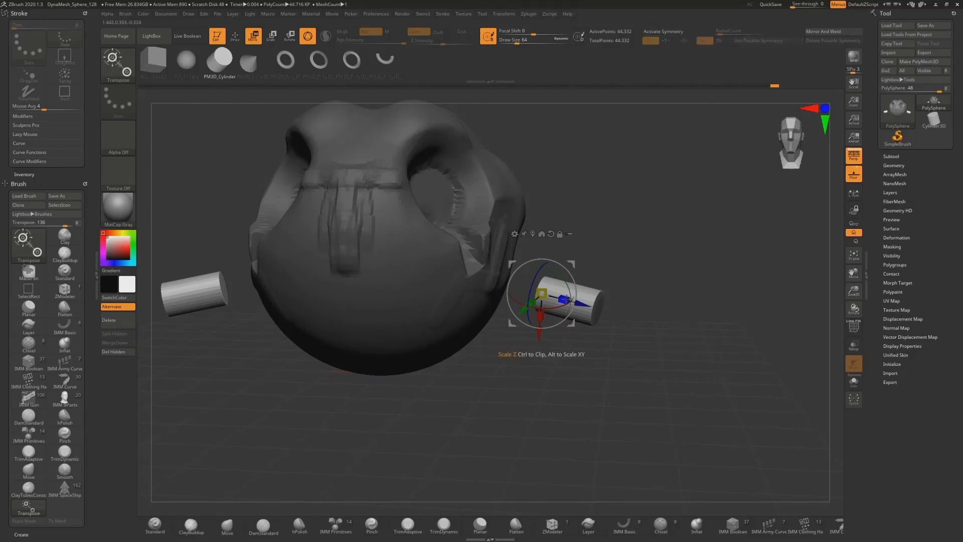
mouse_move(565, 299)
mouse_down()
mouse_move(582, 303)
mouse_move(566, 300)
mouse_up()
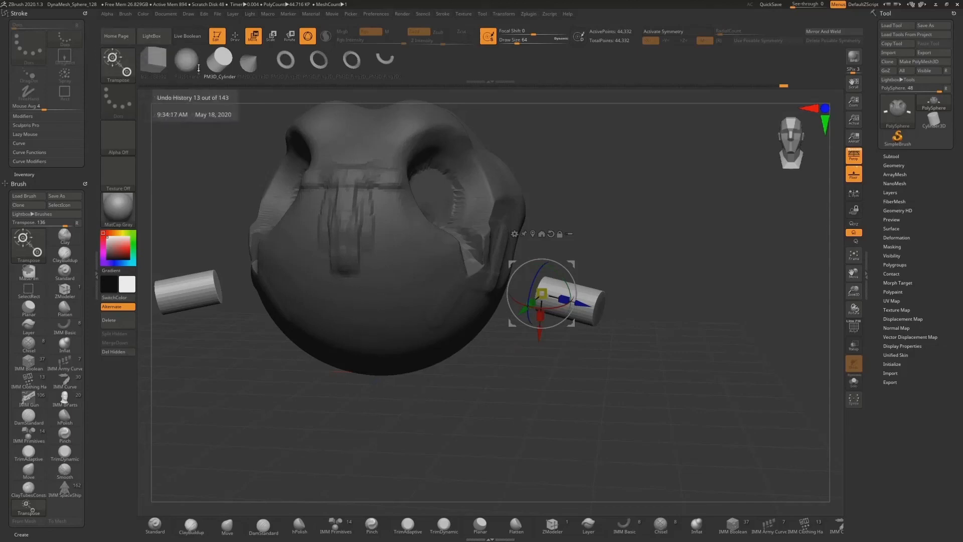
click(234, 36)
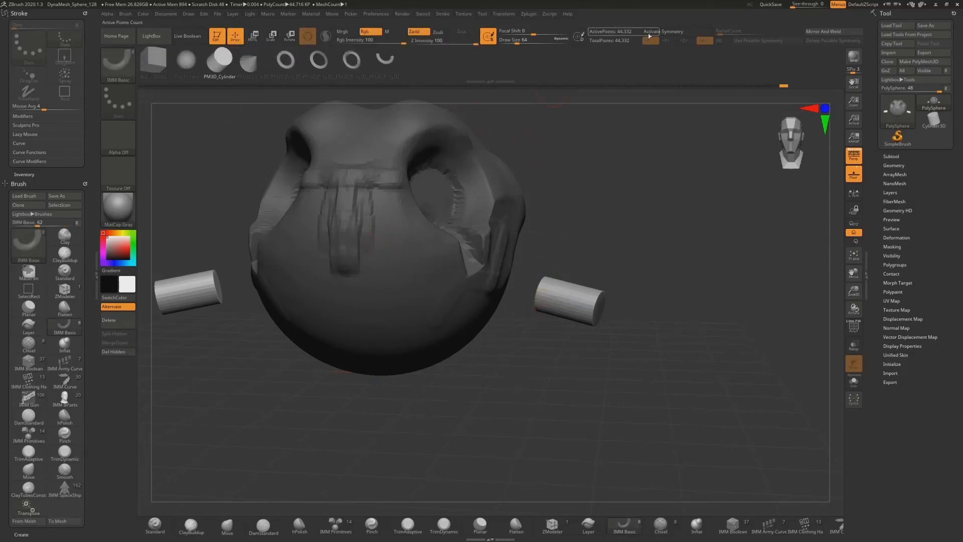
click(260, 37)
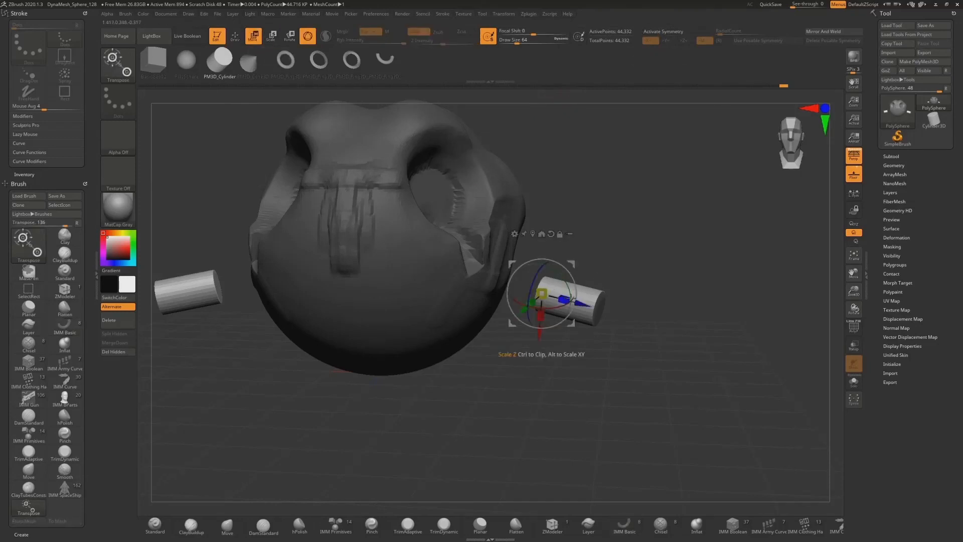
drag(566, 299, 572, 292)
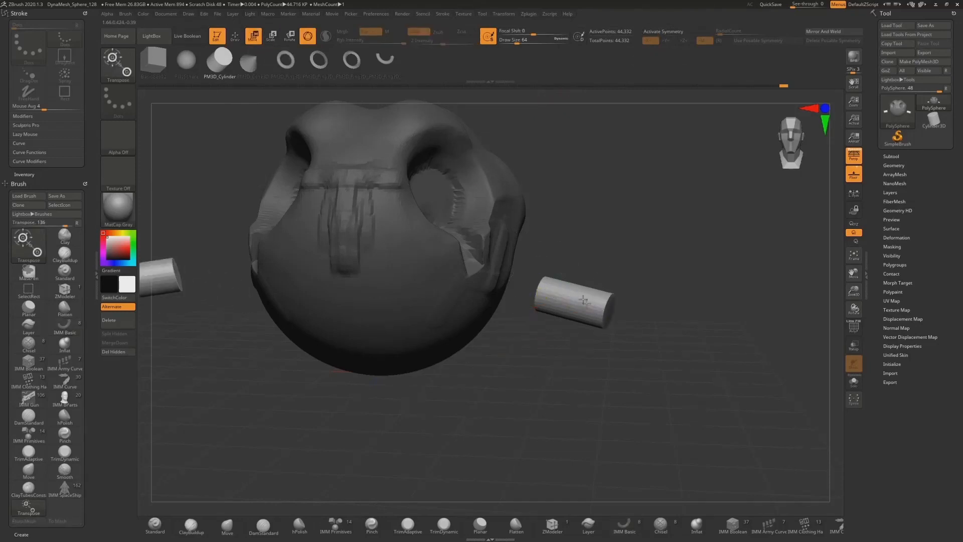
Scale the cylinders slightly along a single gizmo axis and nudge them a short distance
drag(602, 251, 501, 231)
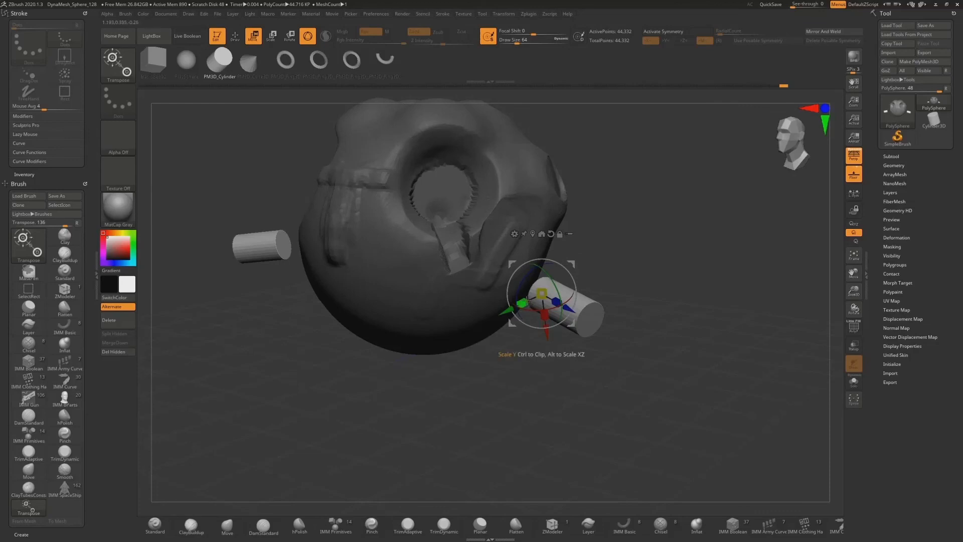
drag(542, 294, 530, 319)
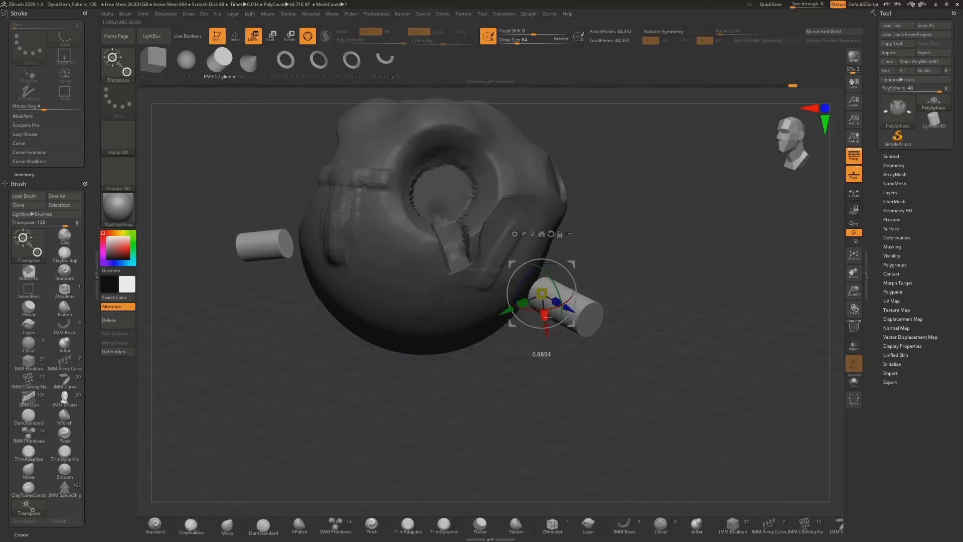
mouse_move(551, 332)
mouse_down()
mouse_move(539, 285)
mouse_move(566, 332)
mouse_up()
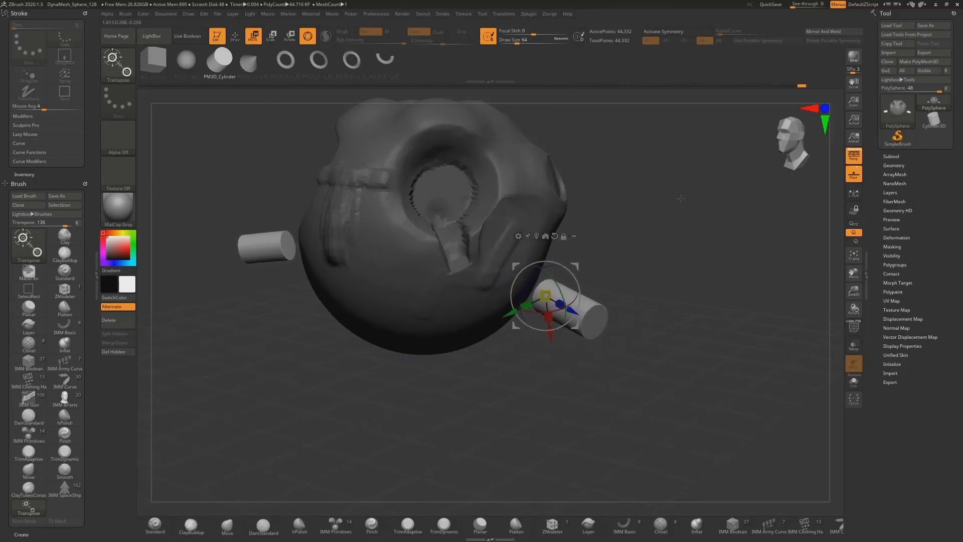
Clear the mask from the sphere and adjust the unmasked mesh with the gizmo
key(ctrl)
mouse_move(627, 225)
ctrl+mouse_down()
mouse_move(654, 259)
mouse_move(639, 254)
ctrl+mouse_up()
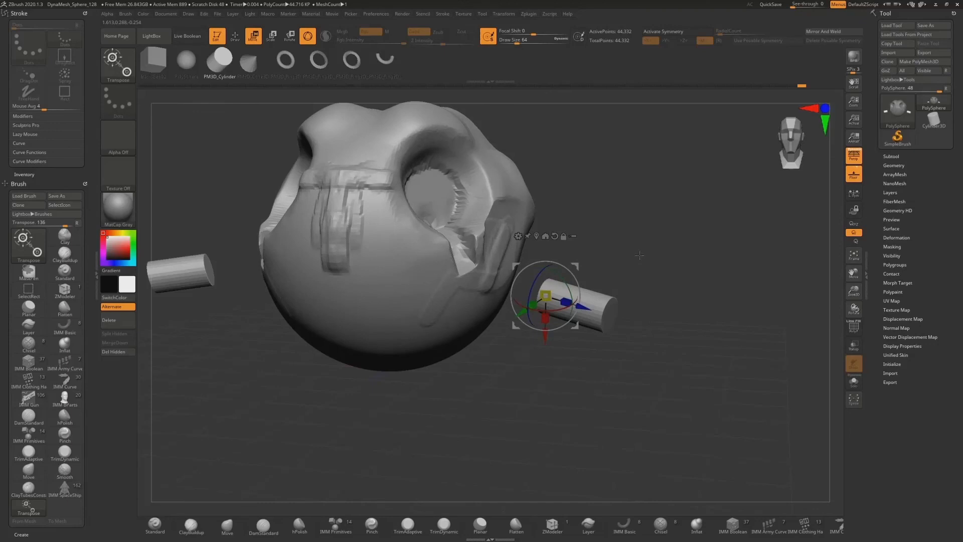
click(272, 37)
mouse_move(565, 301)
mouse_down()
mouse_move(579, 318)
mouse_move(566, 302)
mouse_up()
mouse_move(578, 263)
mouse_down()
mouse_move(585, 257)
mouse_move(574, 275)
mouse_move(595, 238)
mouse_move(666, 184)
mouse_move(577, 290)
mouse_move(597, 266)
mouse_up()
Snap the view to the front of the model and turn off perspective
click(795, 136)
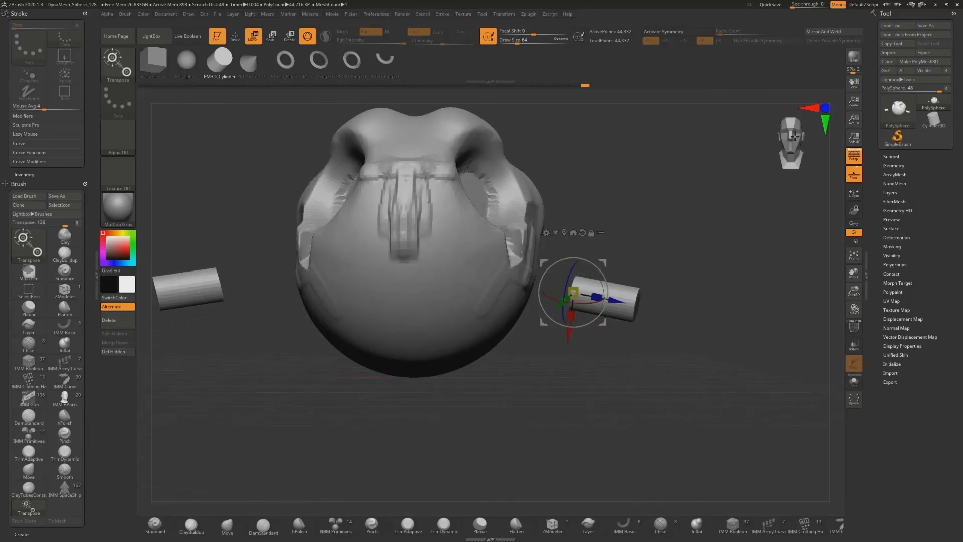
key(p)
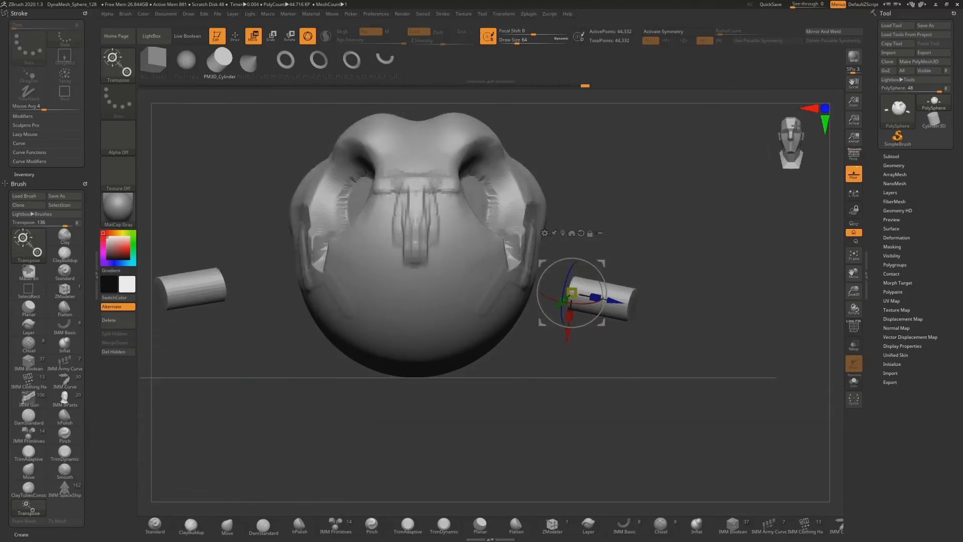
Examine the sculpted sphere and the two inserted cylinders from the front and from both sides
drag(613, 267, 565, 215)
alt+drag(626, 175, 674, 207)
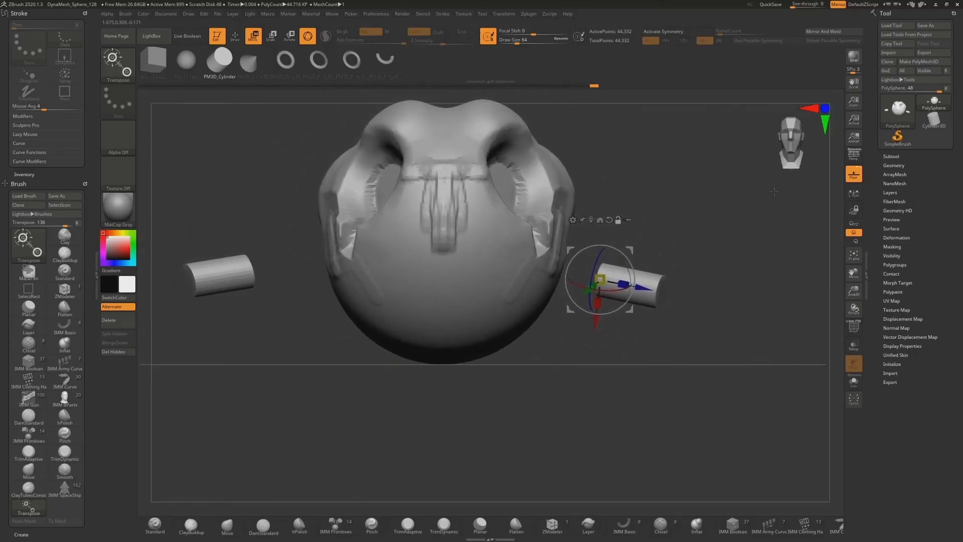
drag(734, 200, 621, 265)
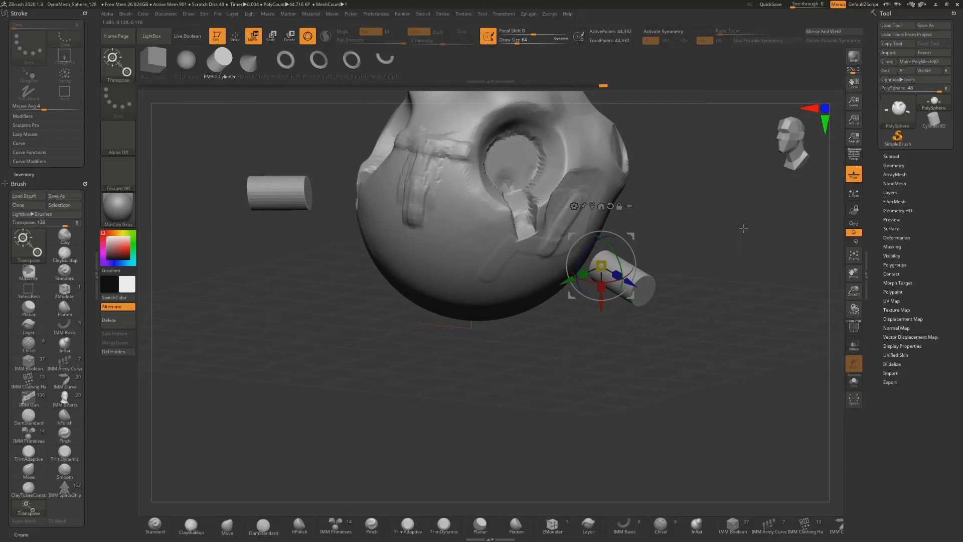
drag(741, 231, 731, 275)
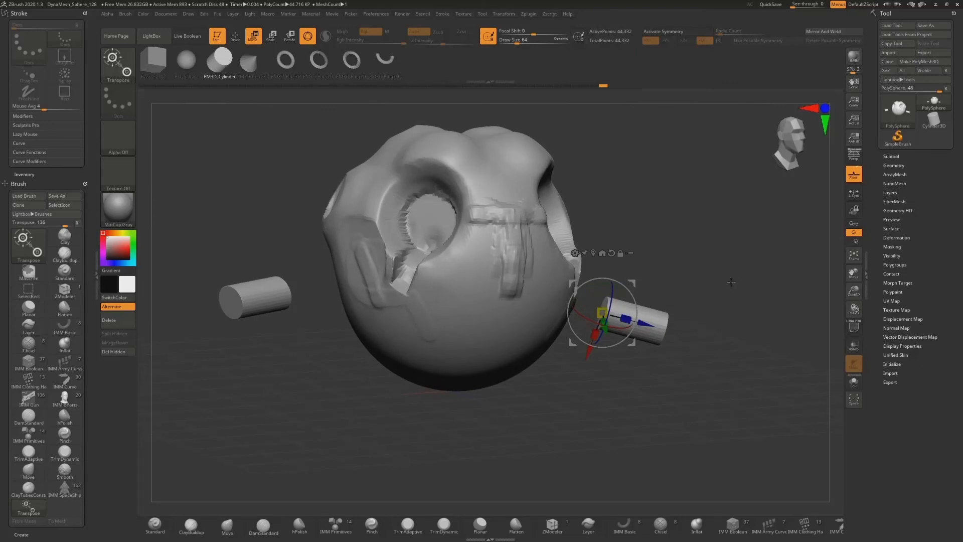
drag(739, 277, 709, 250)
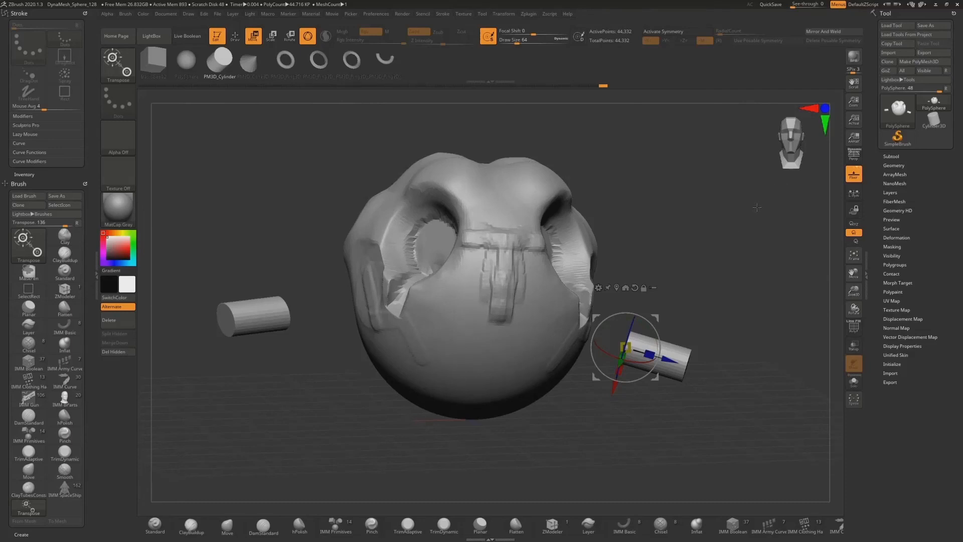
mouse_move(769, 196)
mouse_down()
mouse_move(757, 189)
mouse_move(774, 189)
mouse_move(768, 177)
mouse_move(766, 189)
mouse_up()
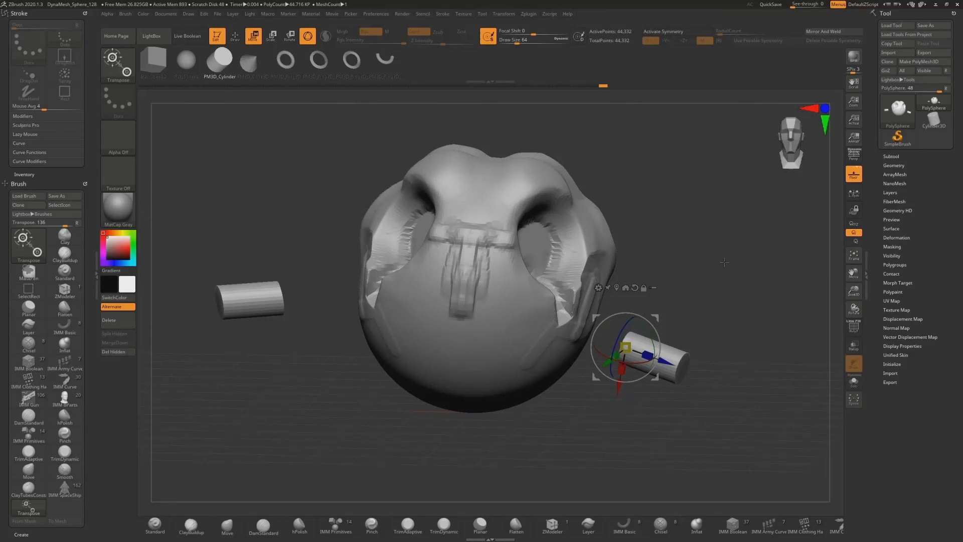
drag(726, 266, 731, 261)
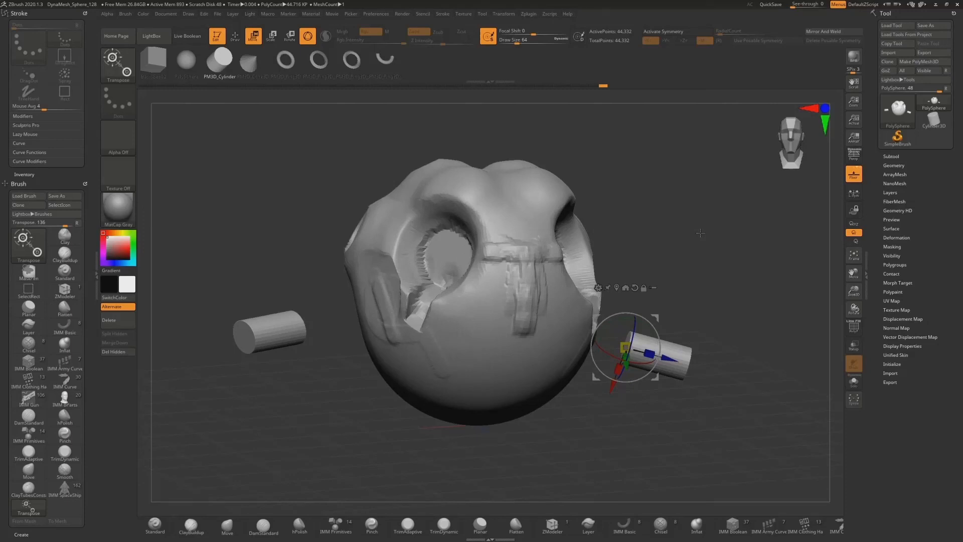
mouse_move(699, 192)
mouse_down()
mouse_move(722, 203)
mouse_move(737, 197)
mouse_move(691, 197)
mouse_up()
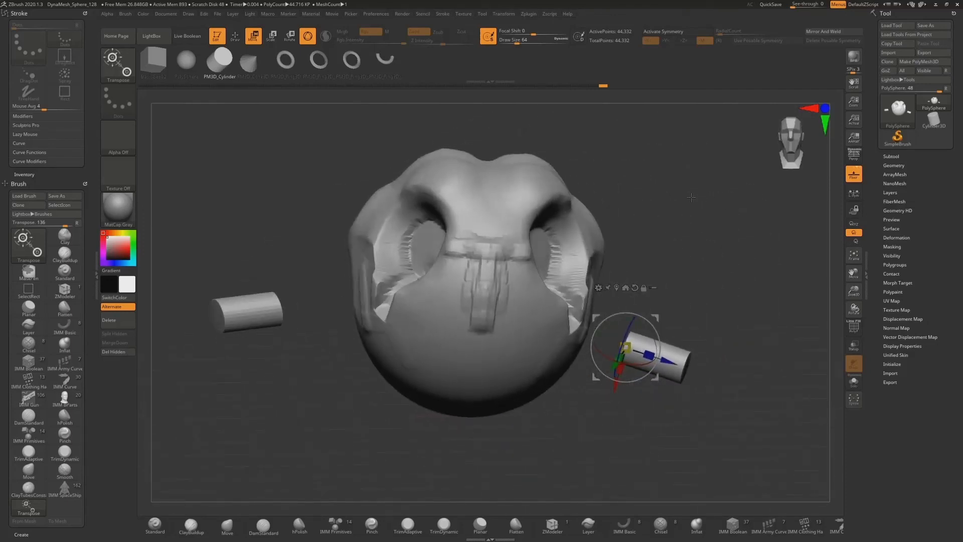